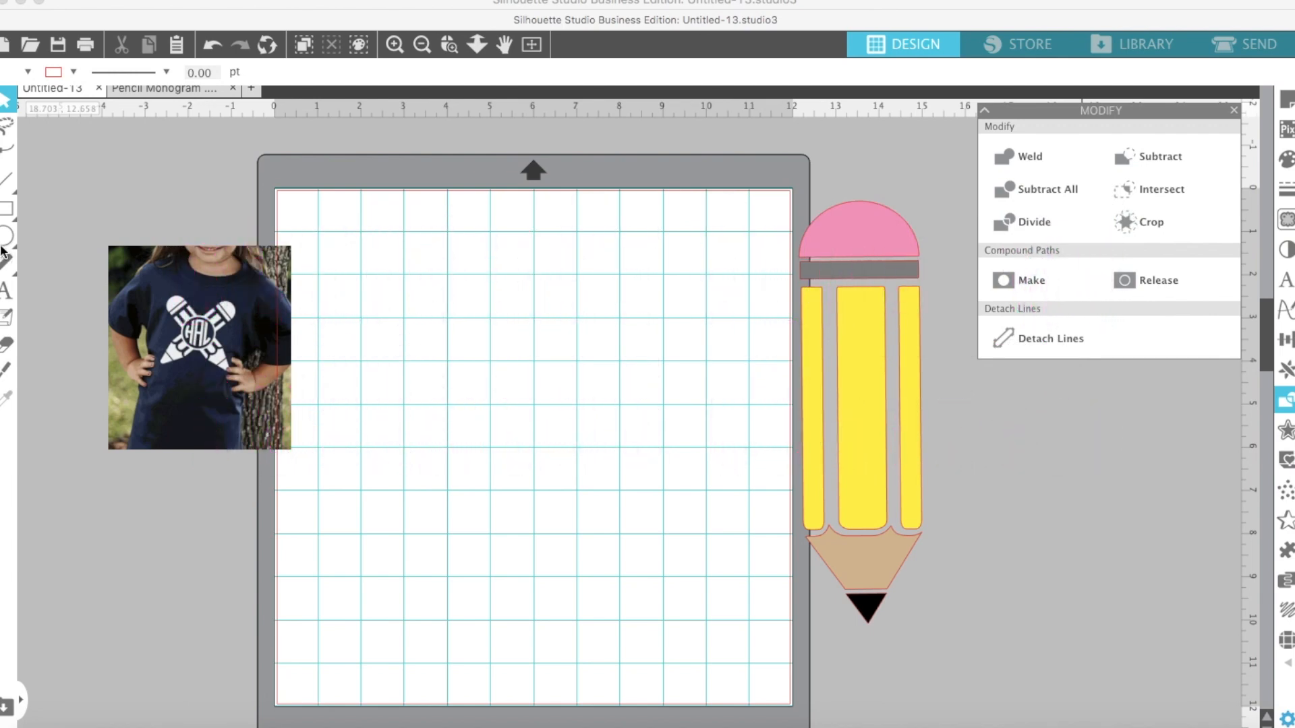
Step: Draw a 180° half circle with a radius of about 3.29 in near the top of the page
click(3, 238)
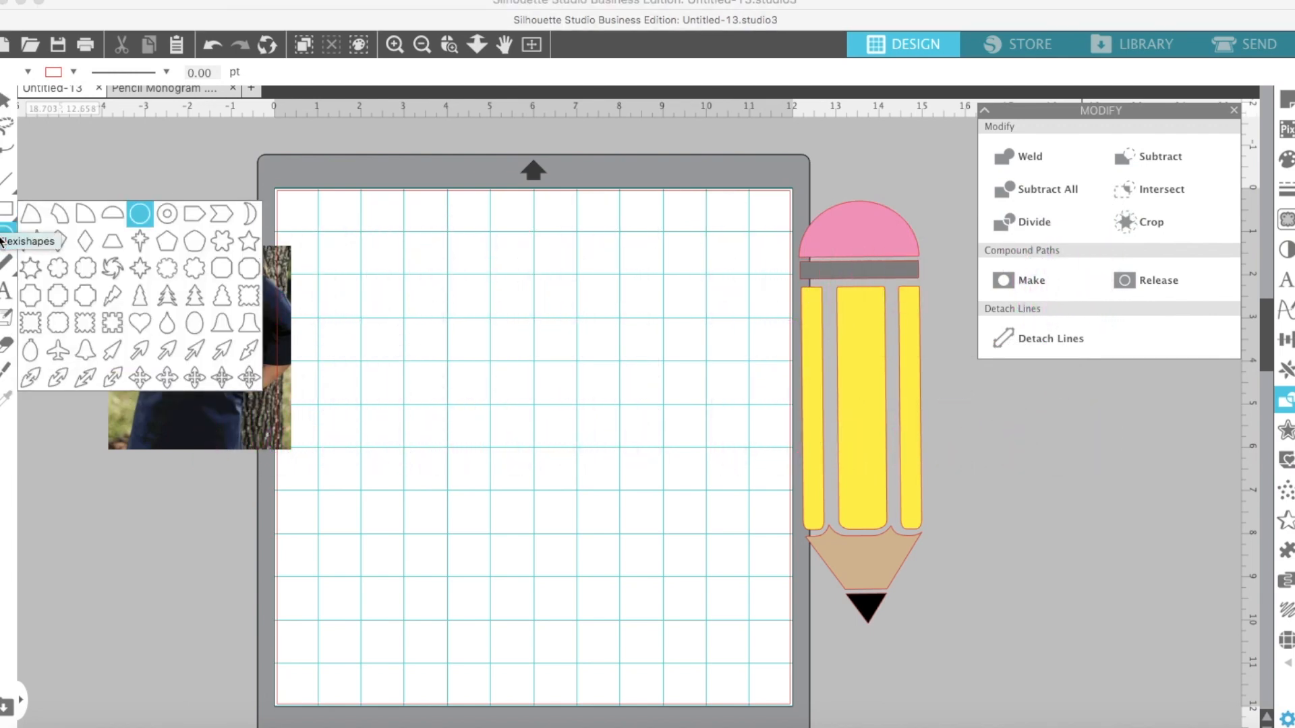
click(3, 242)
click(37, 215)
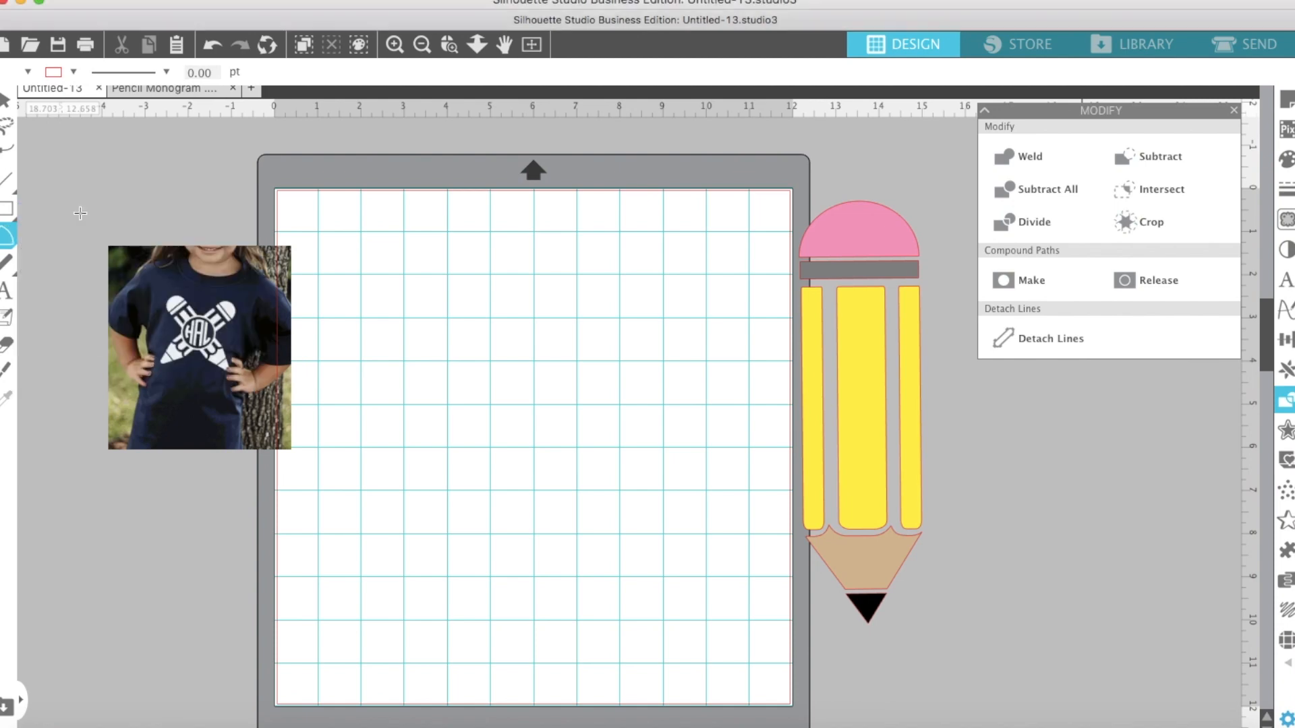
drag(459, 283, 362, 292)
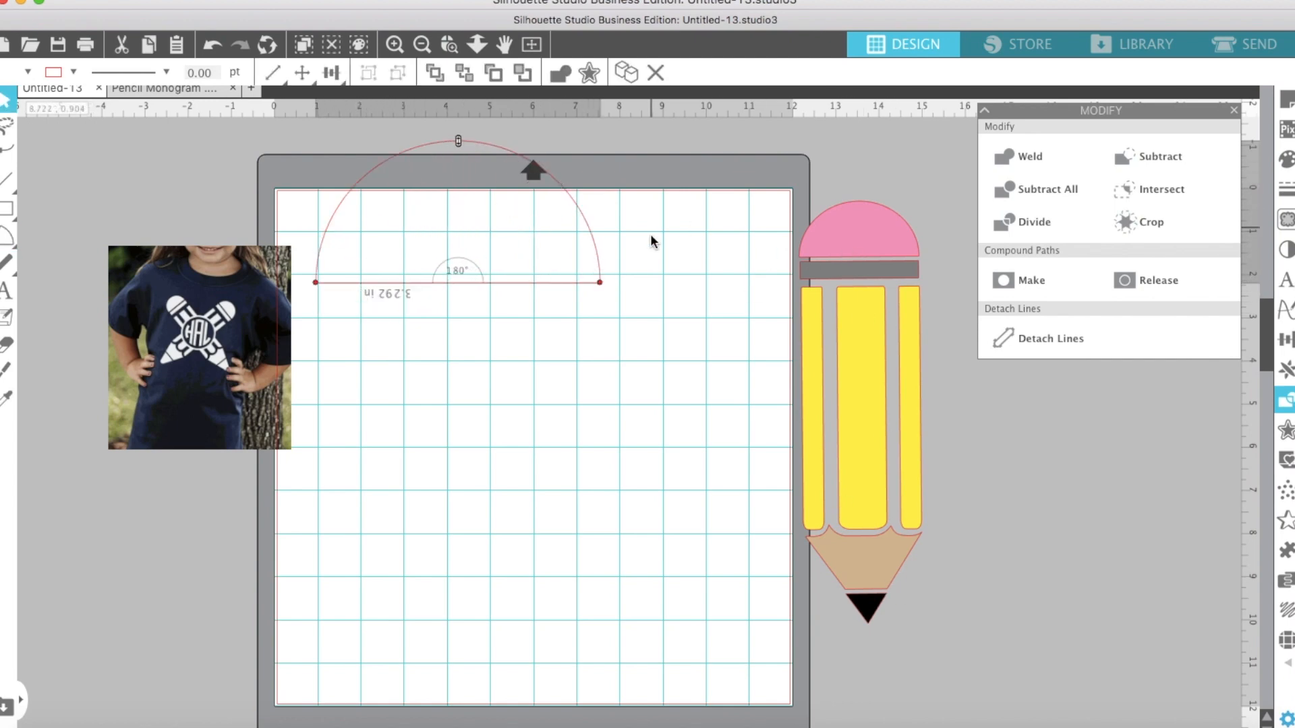
Step: Shrink the half circle to a radius of about 1.09 in, keeping it near the top of the page
click(535, 283)
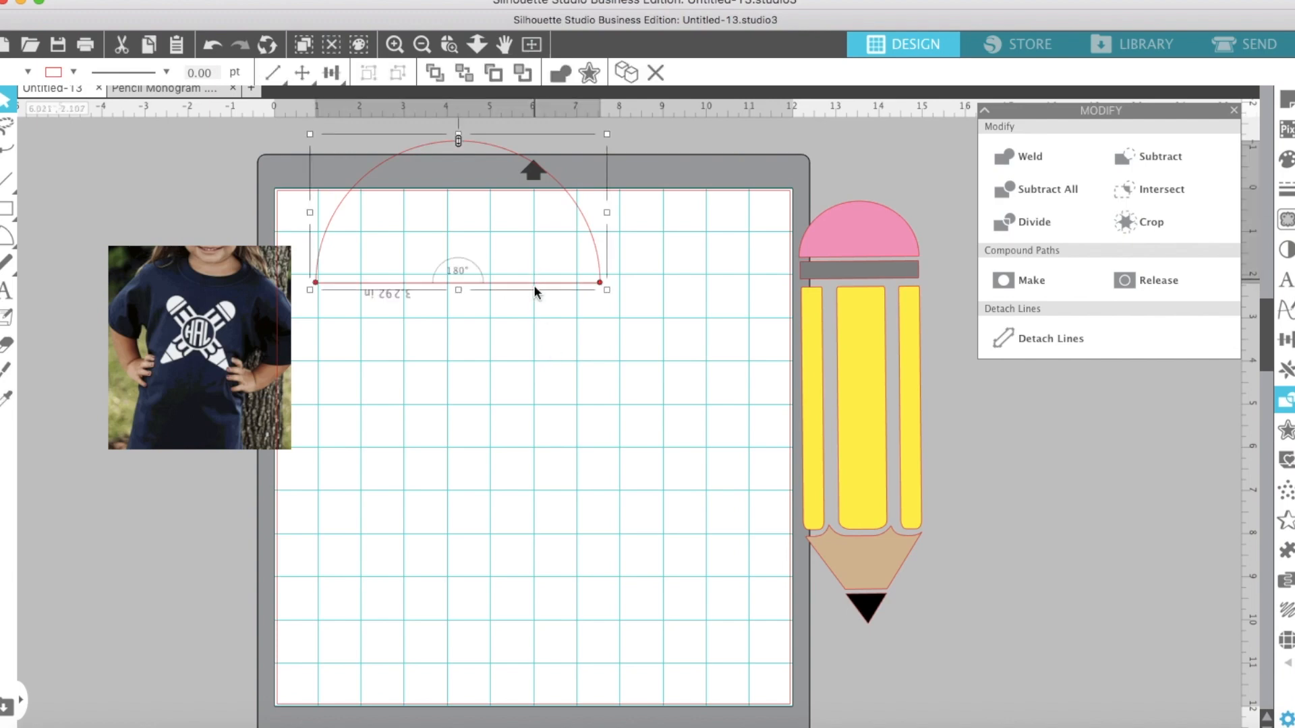
drag(607, 292, 593, 292)
click(210, 47)
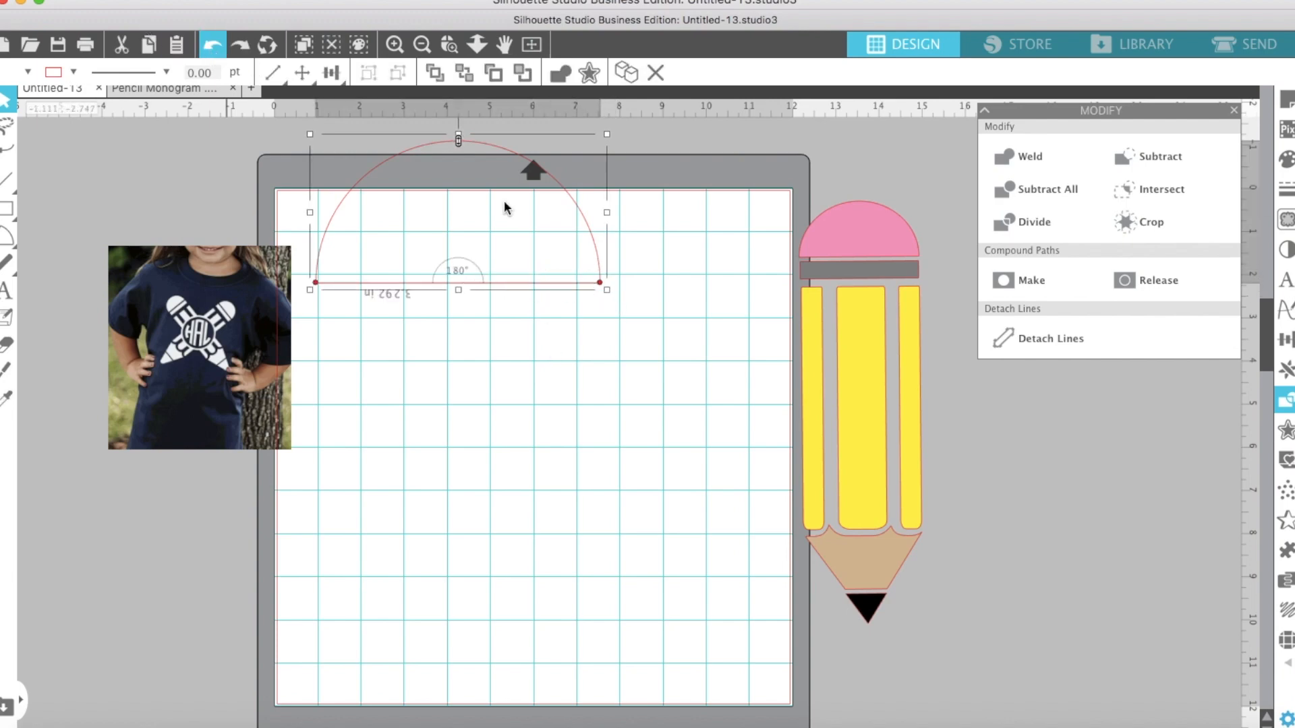
drag(567, 275, 442, 242)
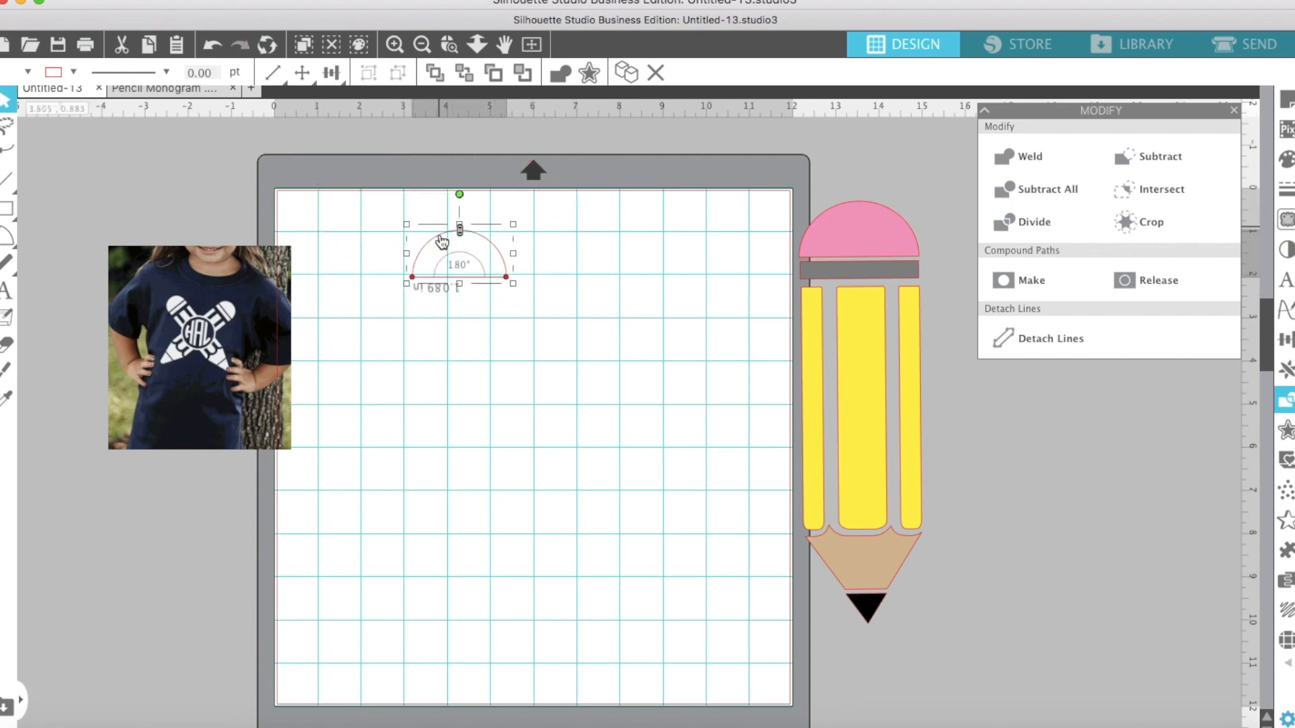
click(463, 305)
click(5, 211)
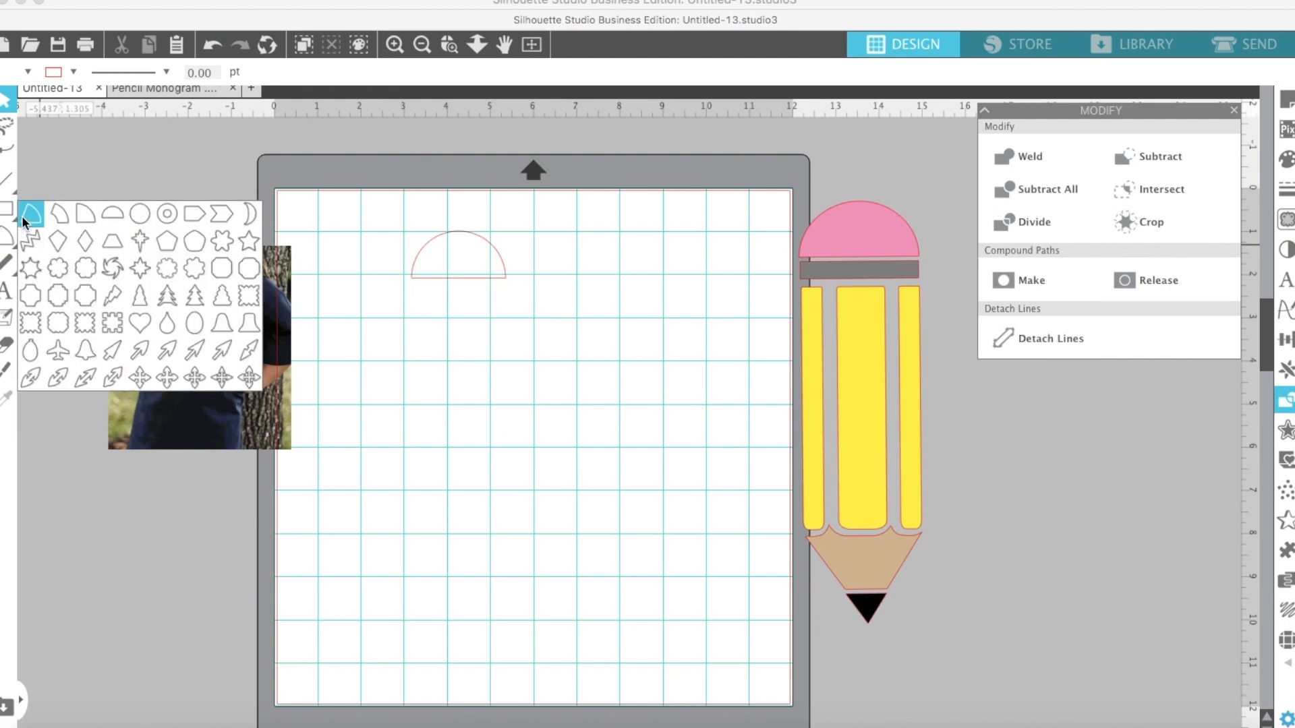
click(116, 216)
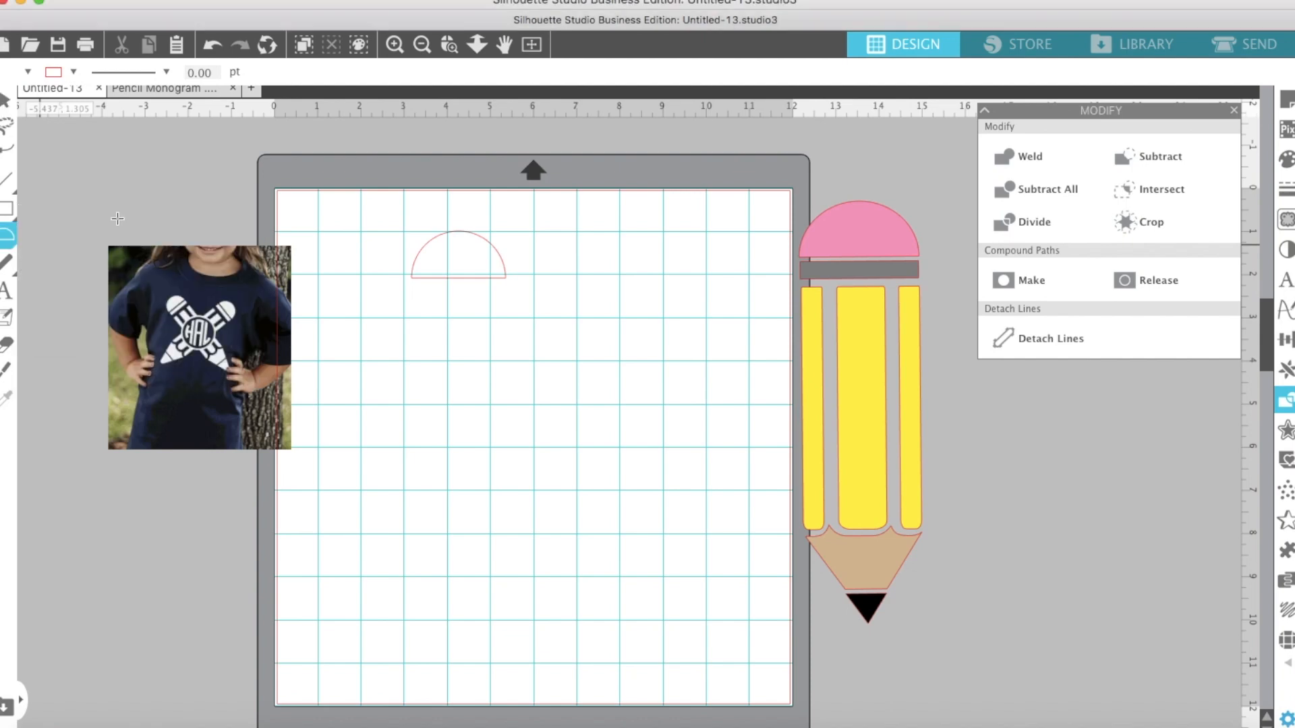
mouse_move(601, 277)
mouse_down()
mouse_move(659, 257)
mouse_move(678, 277)
mouse_move(670, 267)
mouse_move(667, 296)
mouse_move(656, 208)
mouse_move(553, 285)
mouse_up()
click(589, 325)
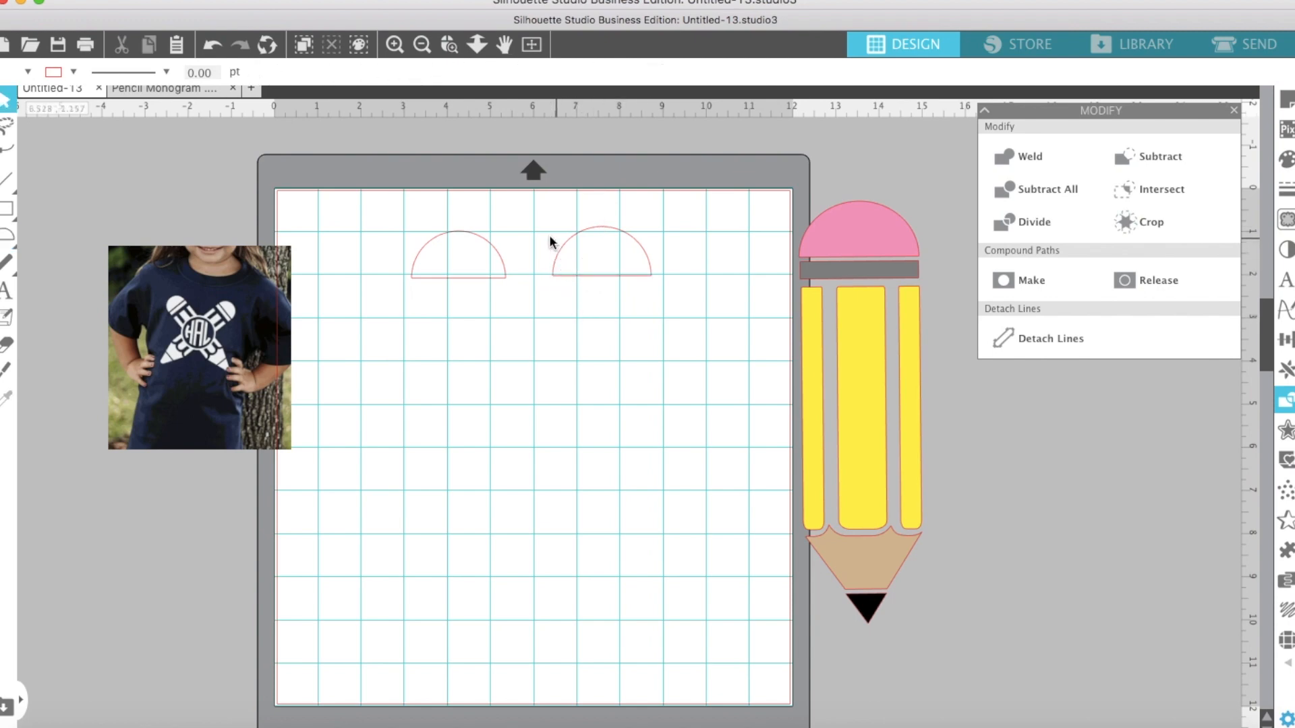
drag(550, 221, 709, 343)
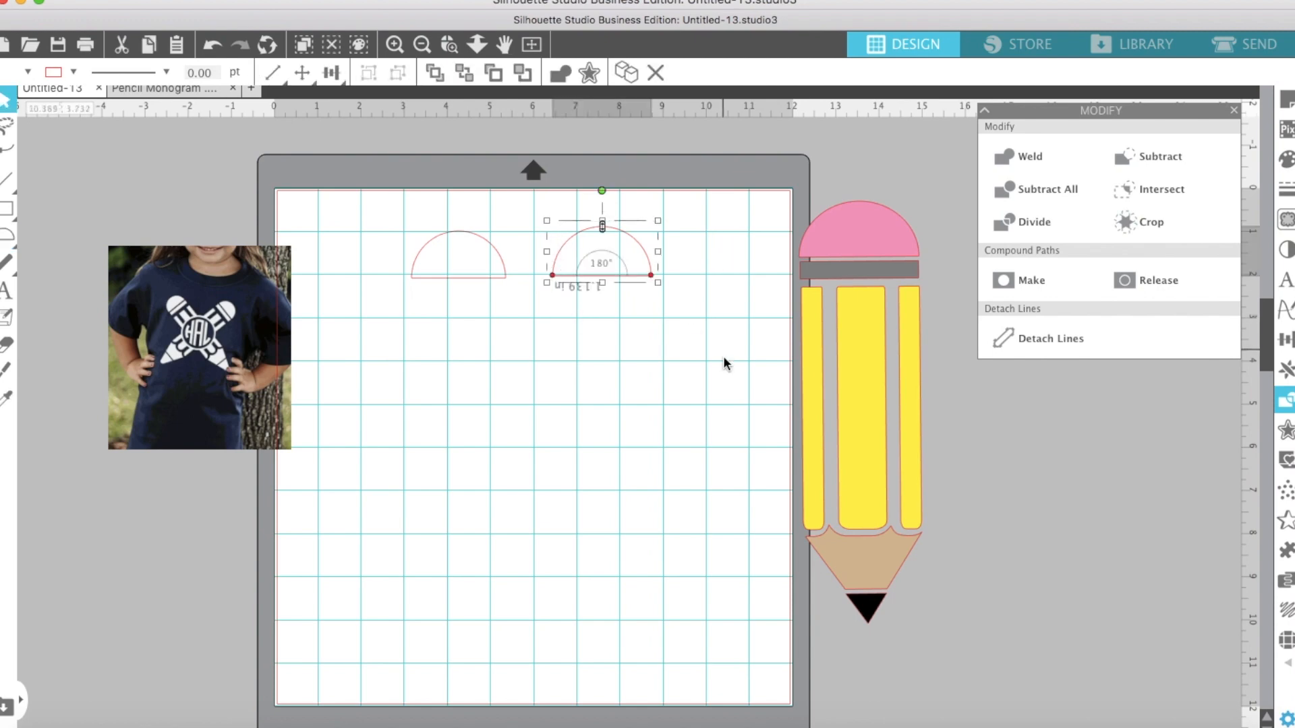
key(Delete)
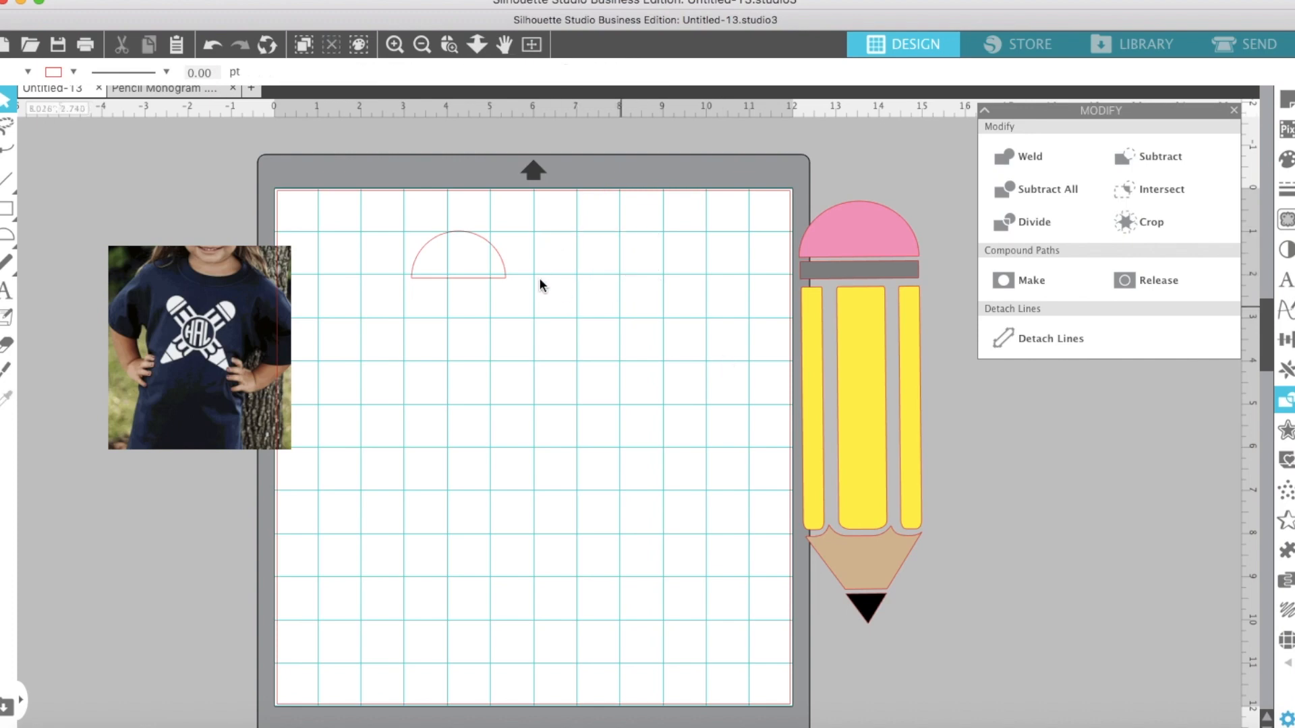
Step: Convert the half circle to a path and enlarge it to about 2.30 in wide by 1.15 in high
click(501, 282)
click(501, 289)
click(503, 286)
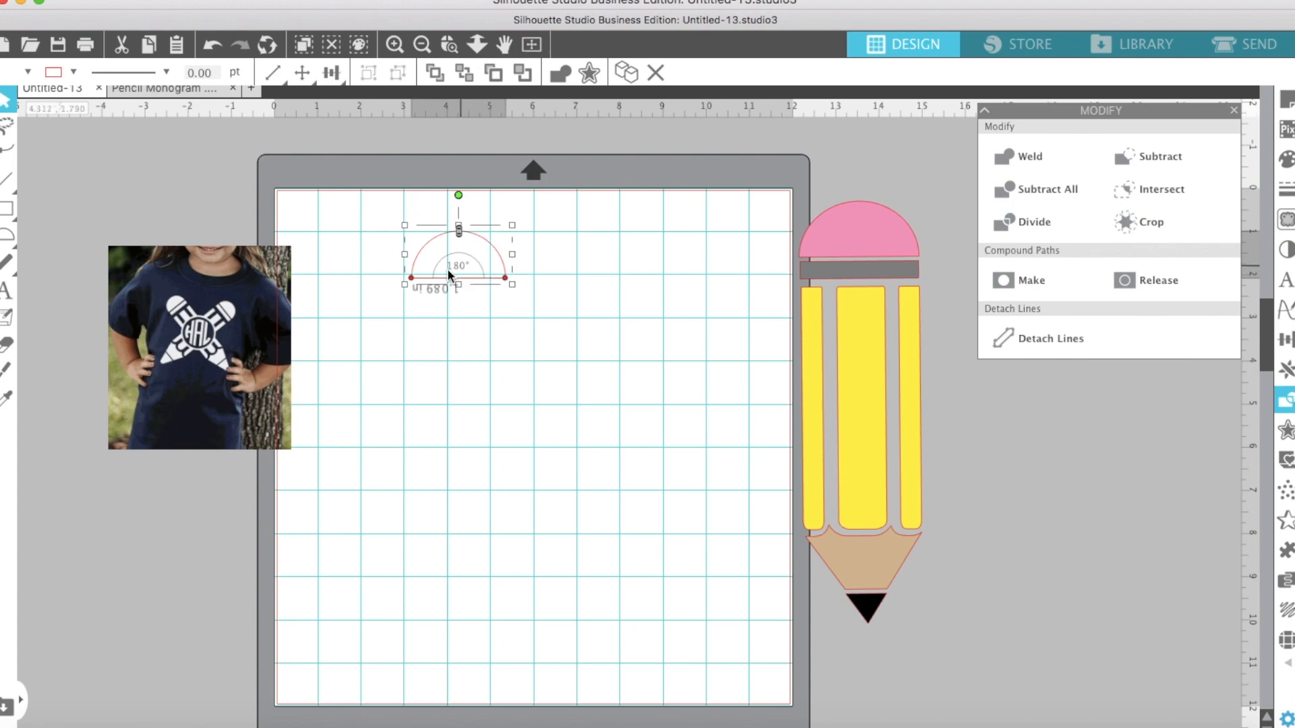
right_click(470, 273)
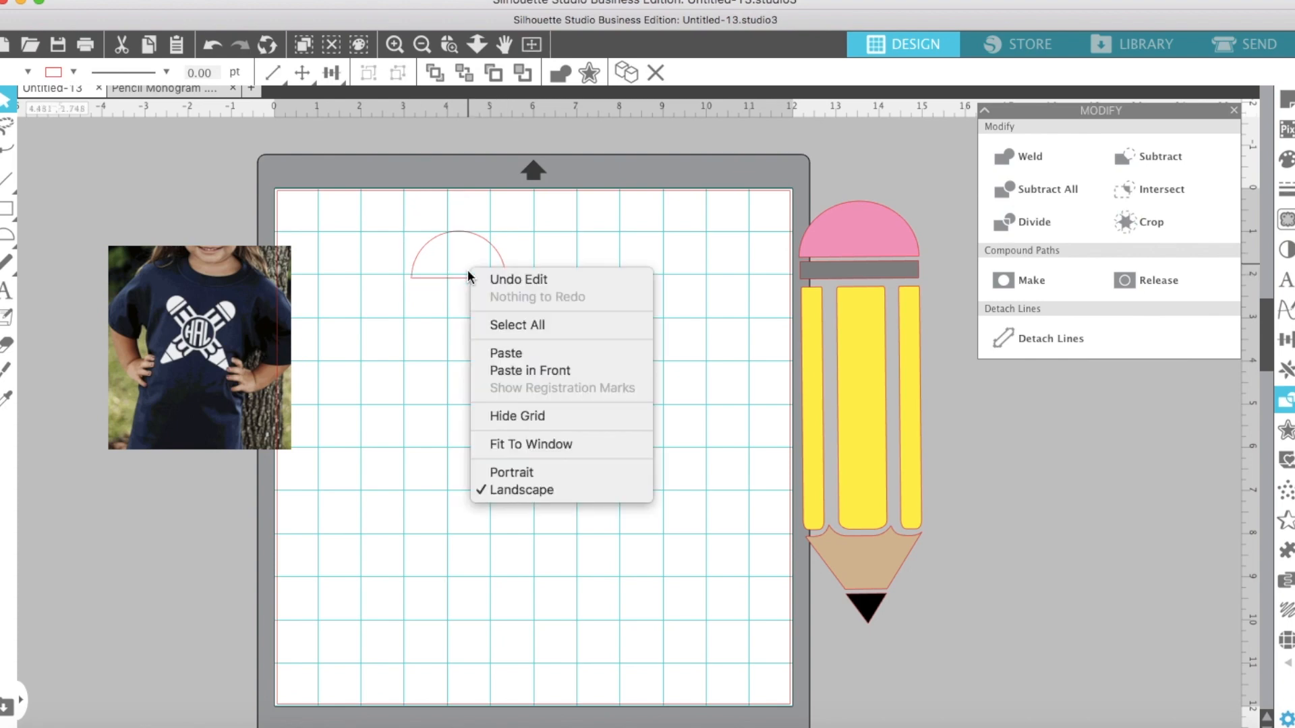
click(460, 282)
click(483, 278)
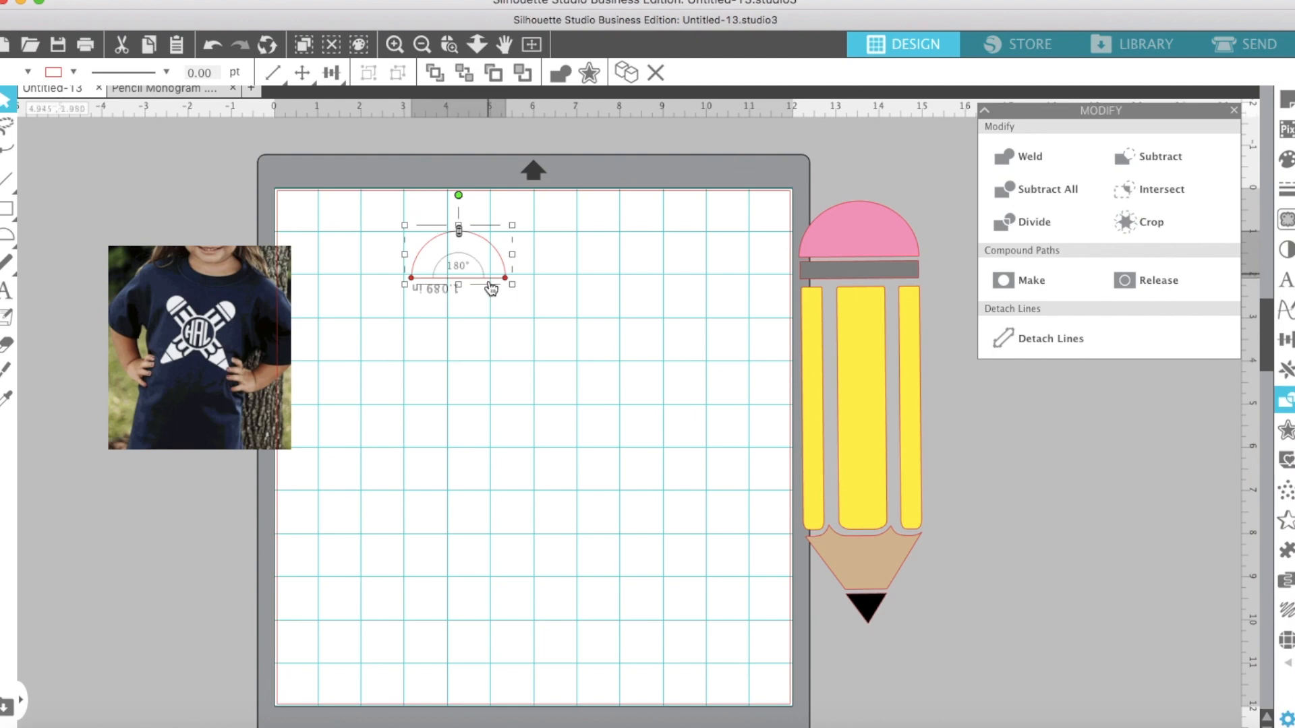
right_click(491, 289)
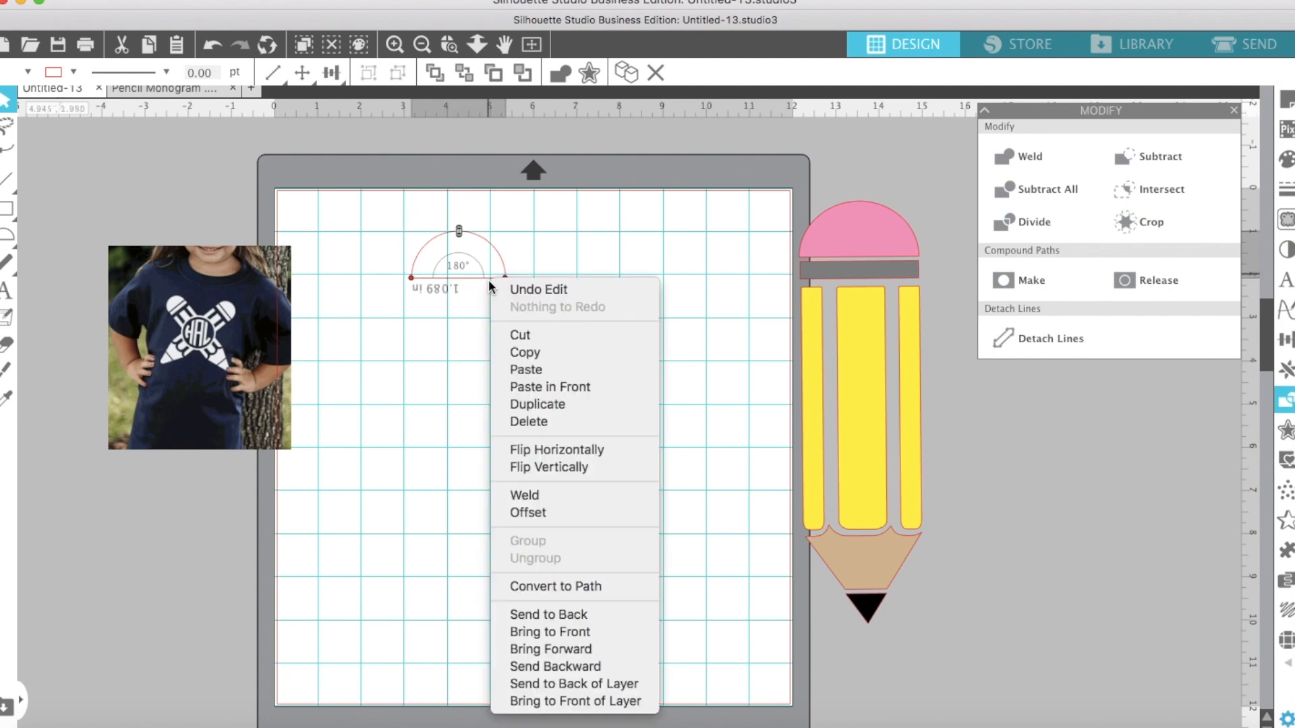
click(595, 588)
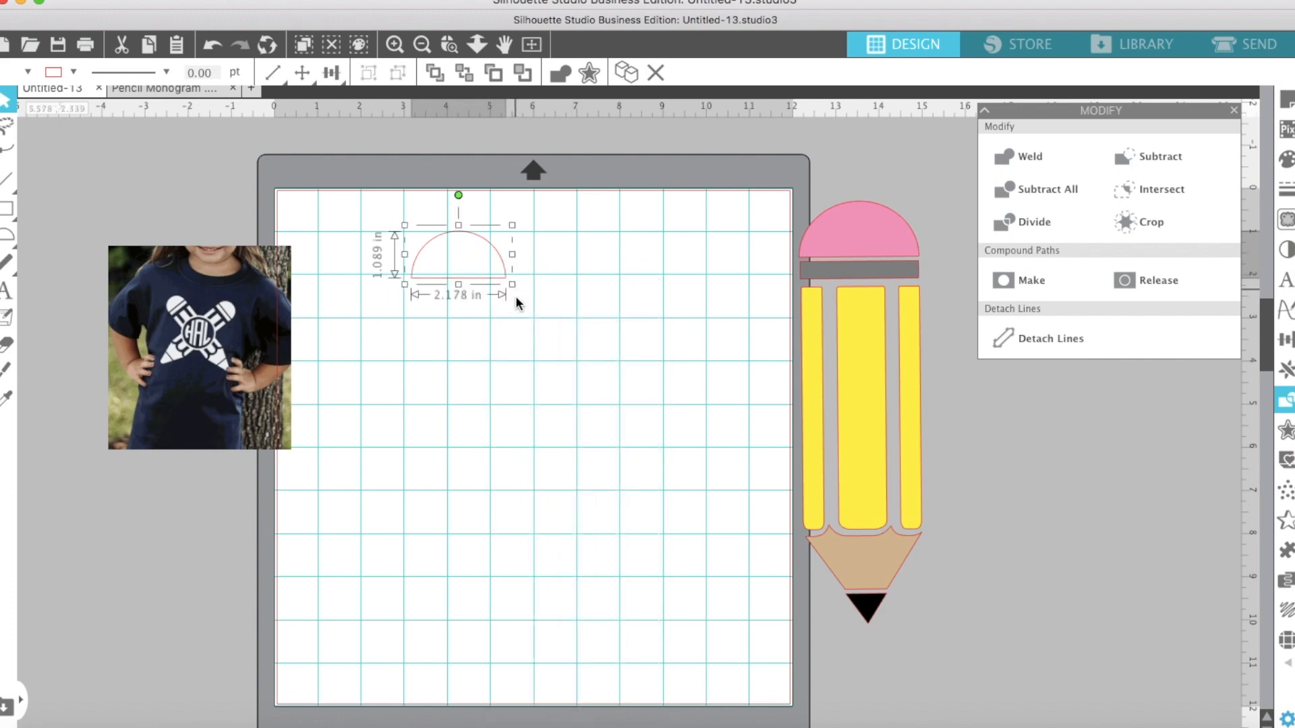
mouse_move(511, 293)
mouse_down()
mouse_move(471, 283)
mouse_move(462, 265)
mouse_move(548, 319)
mouse_move(516, 303)
mouse_up()
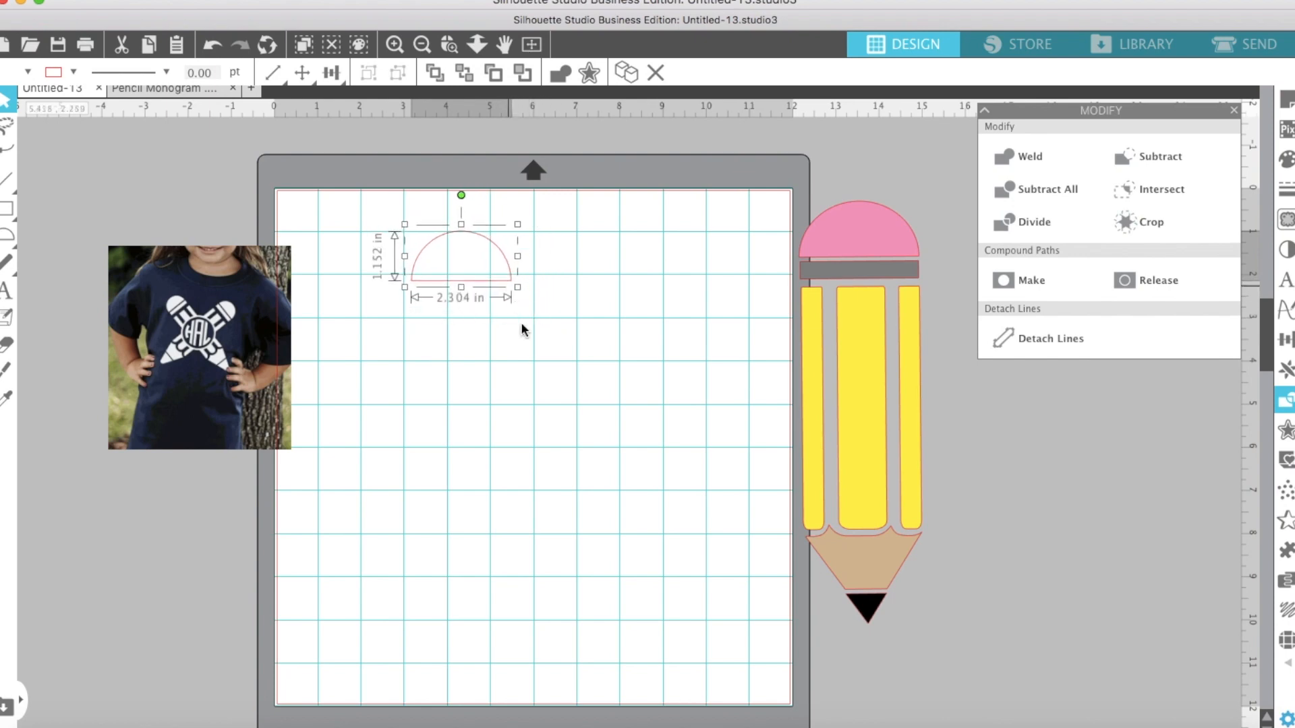
click(525, 352)
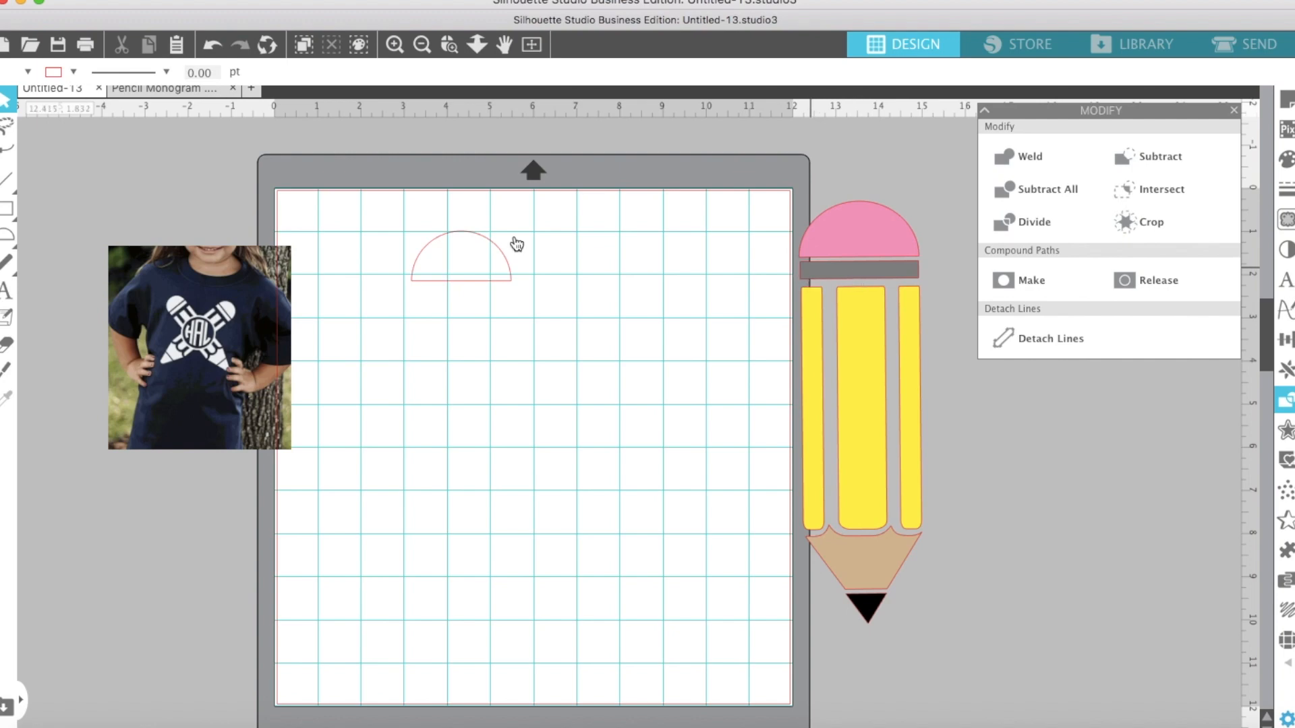
Step: Draw a rectangle about 2.28 in wide by 0.55 in high directly under the half circle and nudge it down slightly
mouse_move(5, 214)
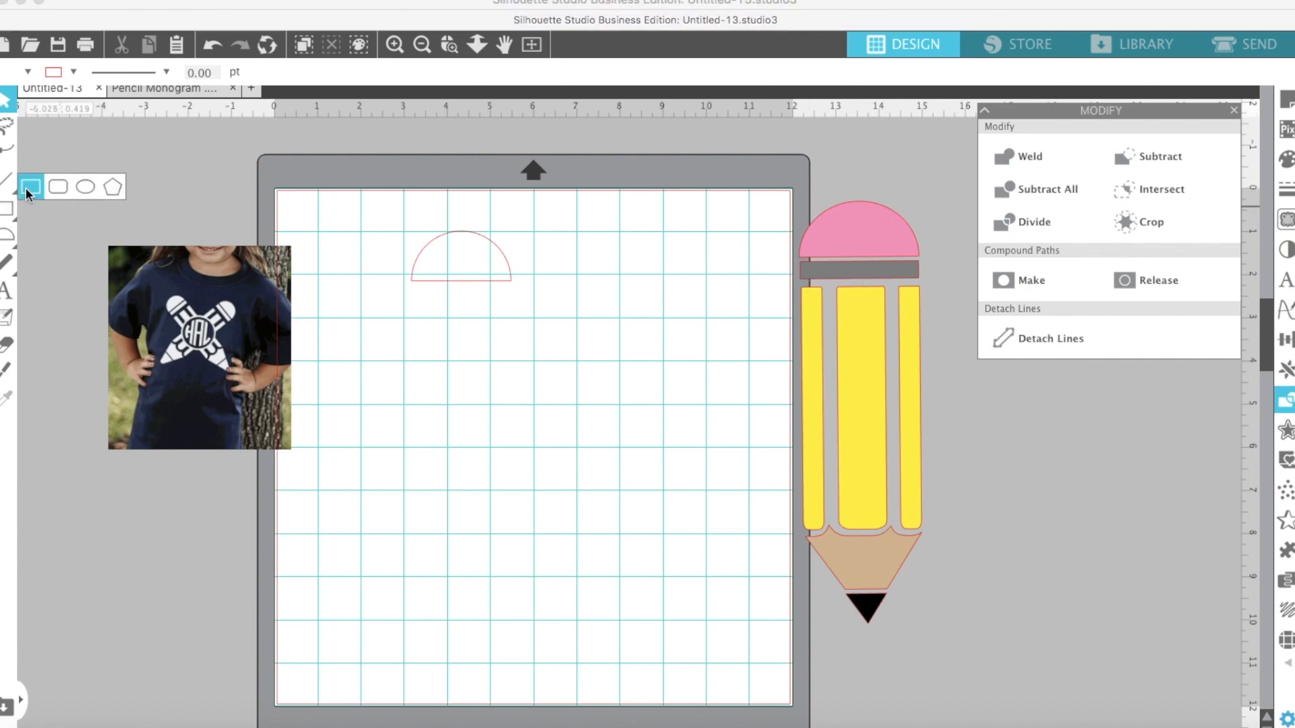
click(28, 191)
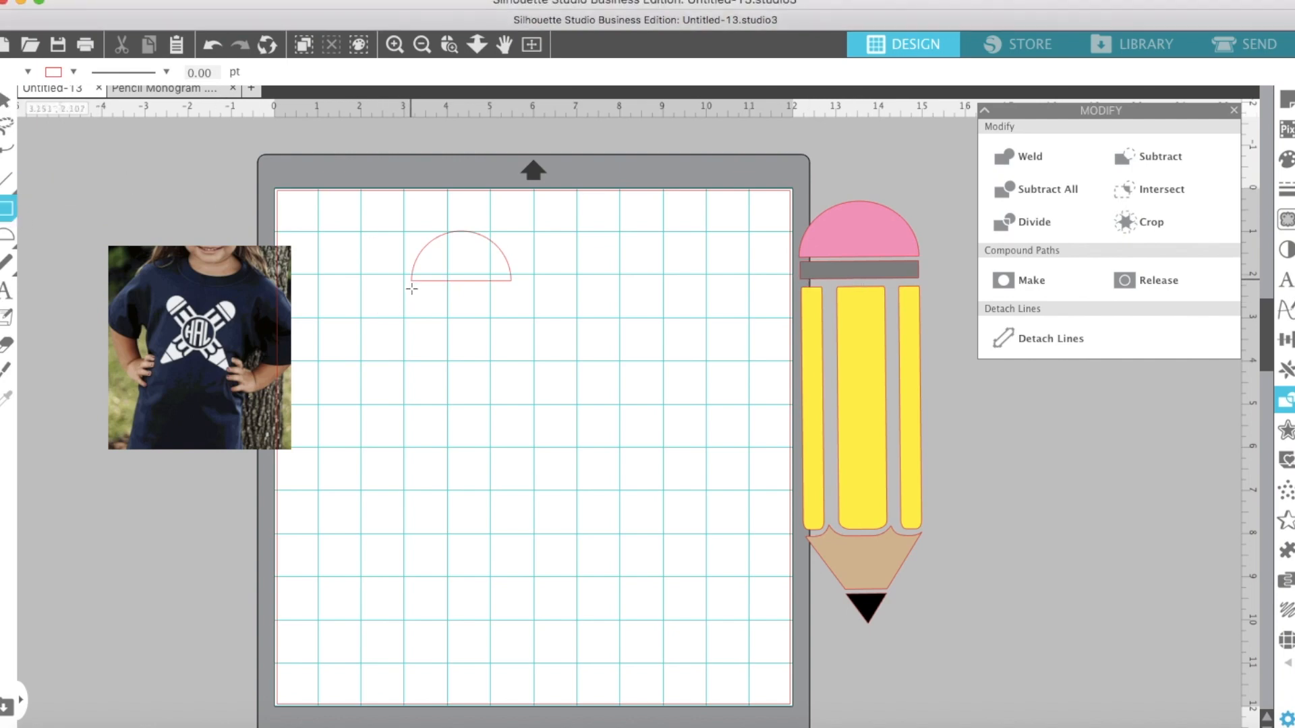
drag(414, 288, 511, 310)
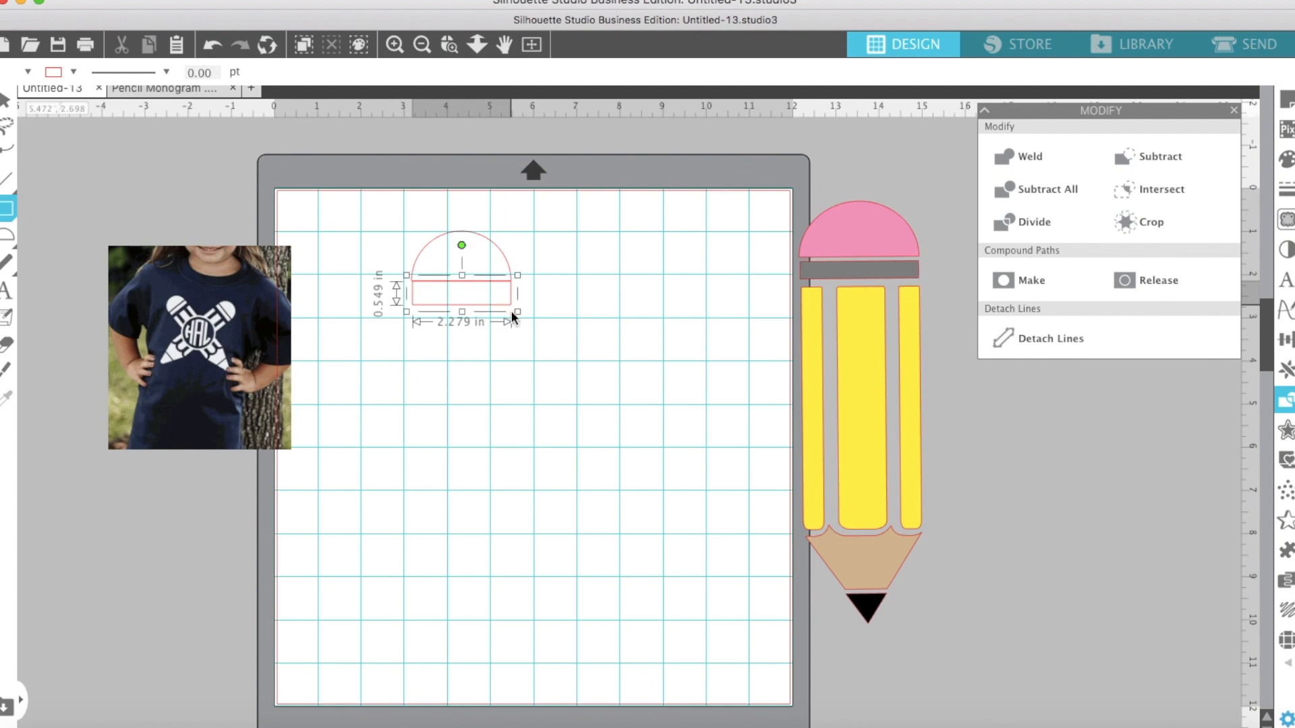
key(Down)
key(Down)
key(Down)
key(Down)
key(Down)
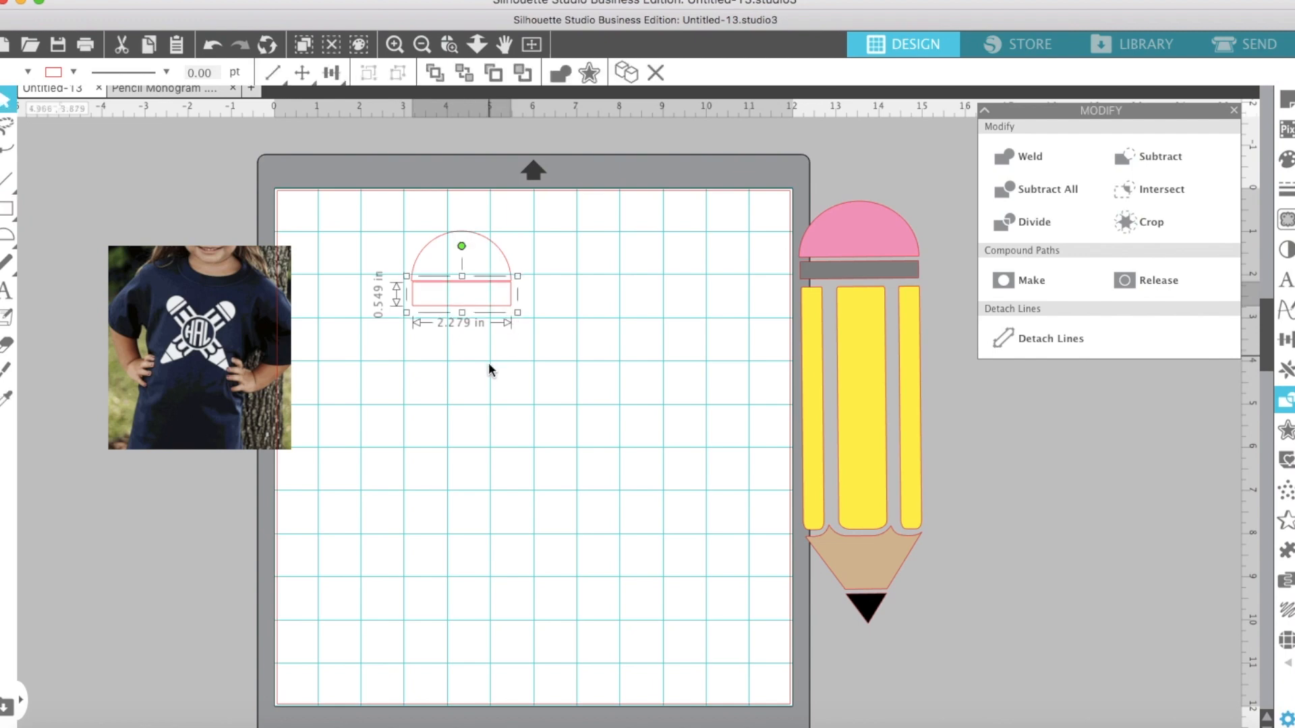
key(Down)
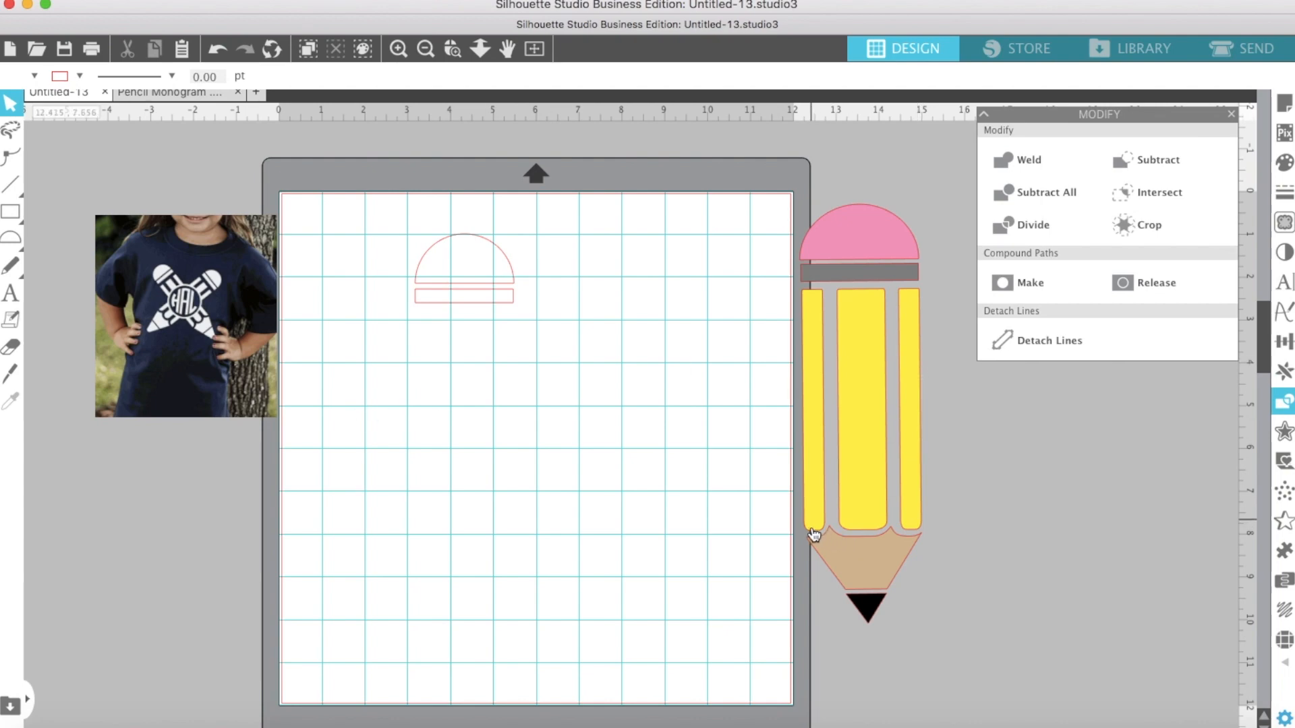
Step: Draw a rounded rectangle about 0.46 in wide by 5.25 in high beneath the left end of the horizontal band
click(9, 213)
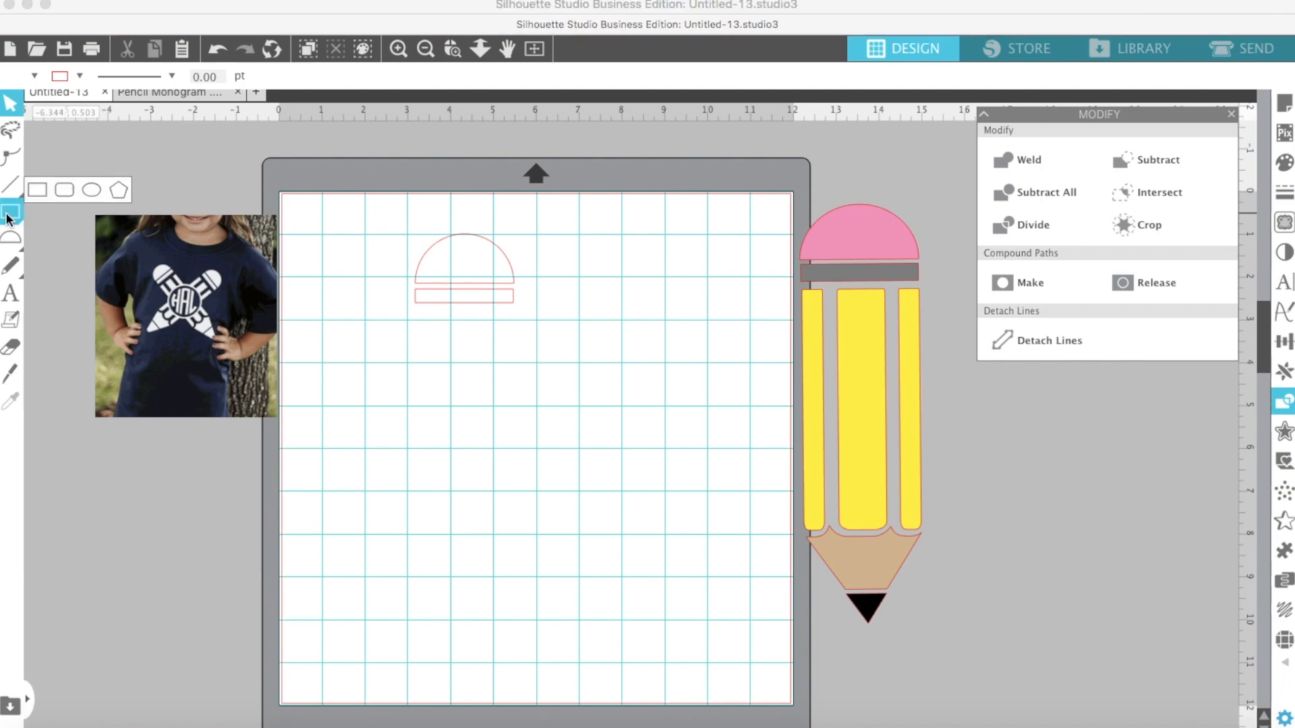
click(66, 192)
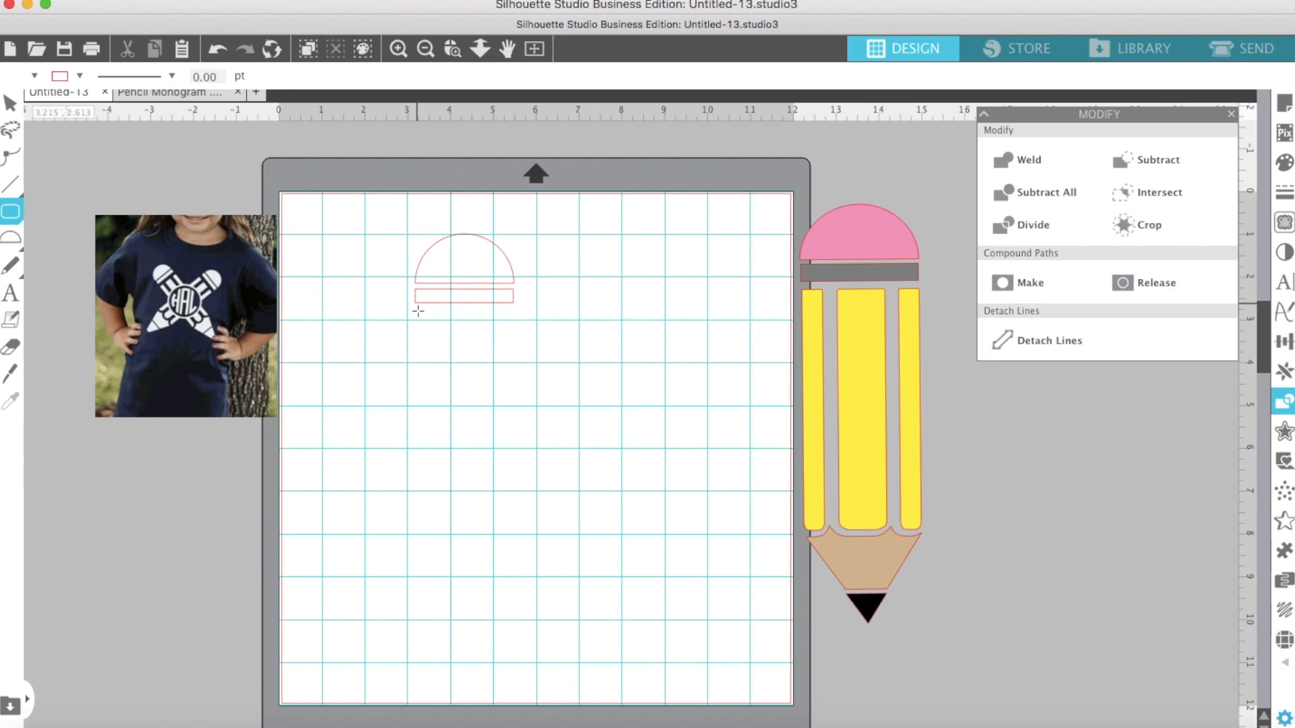
drag(418, 313, 438, 540)
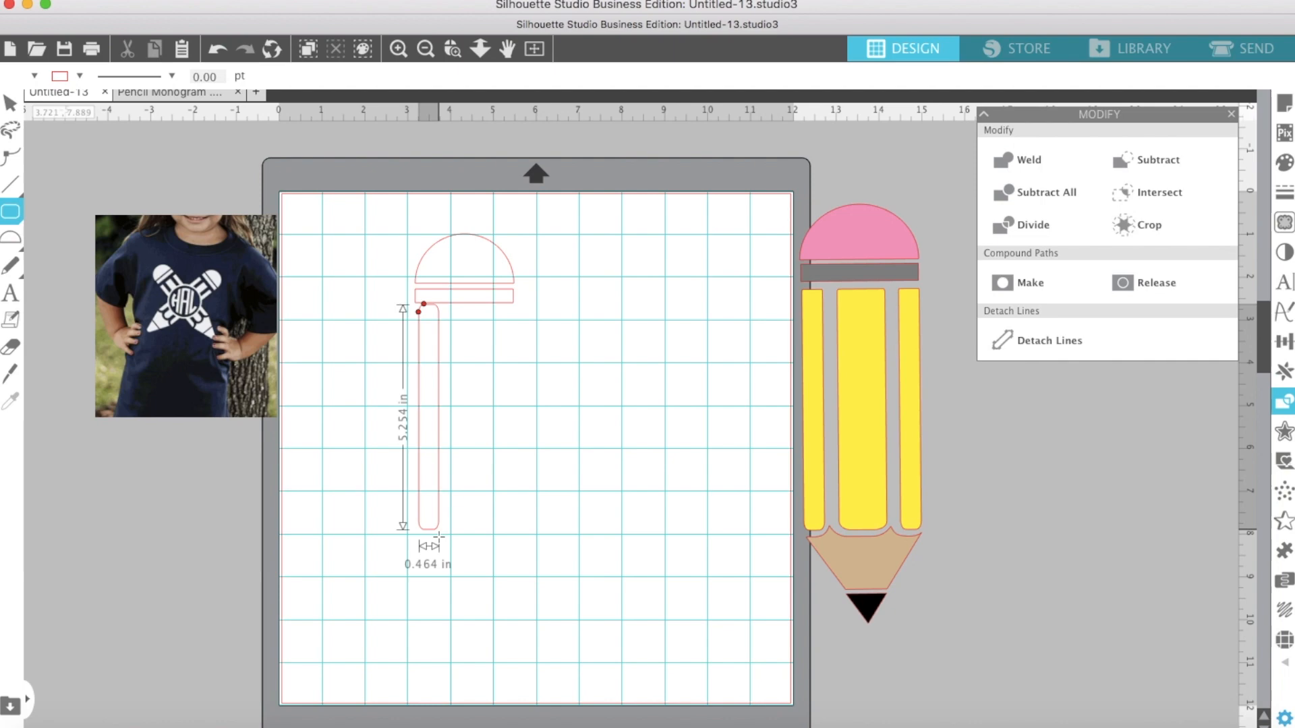
drag(439, 537, 439, 507)
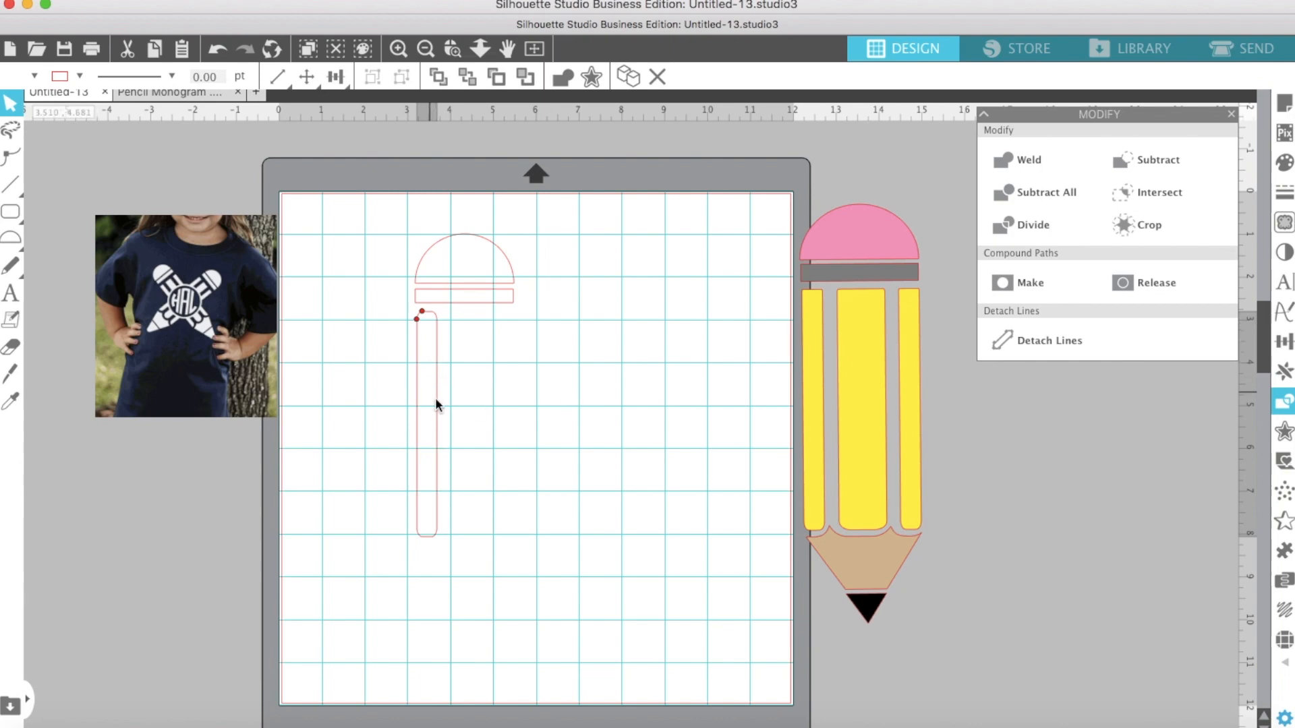
Step: Duplicate the tall rounded rectangle and place the copy beneath the right end of the horizontal band
click(416, 459)
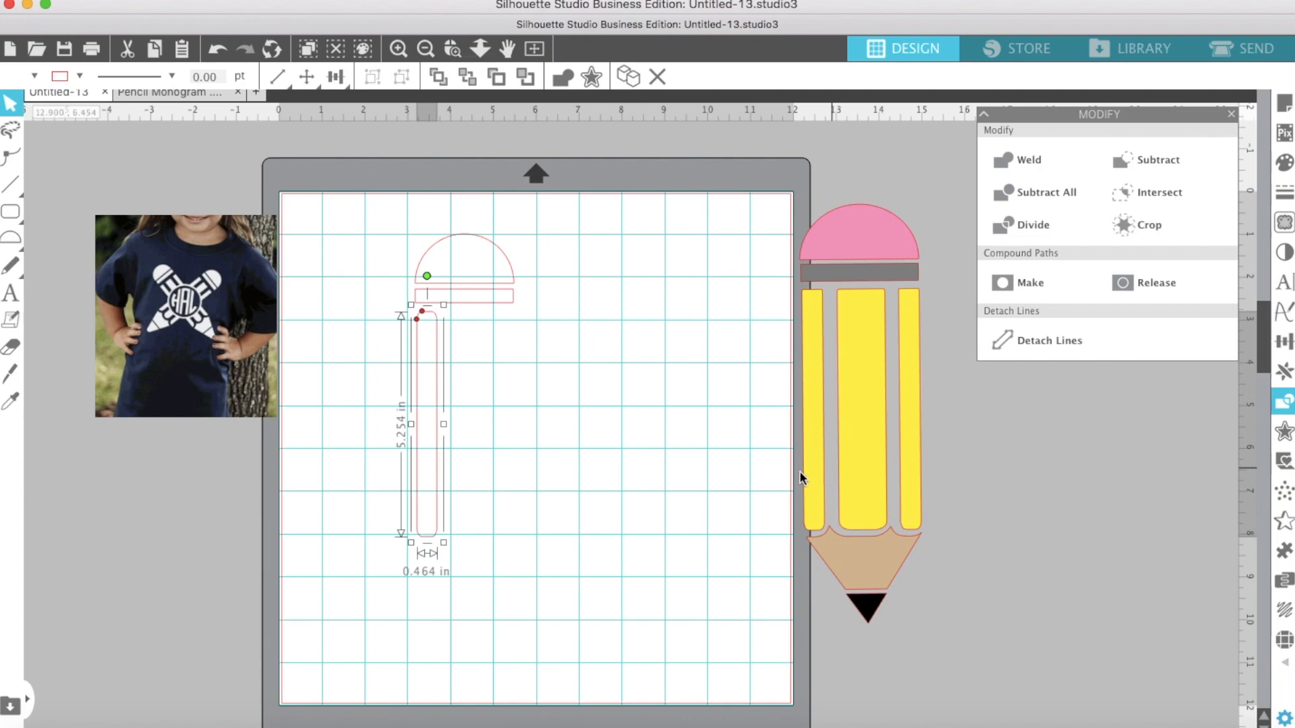
right_click(415, 413)
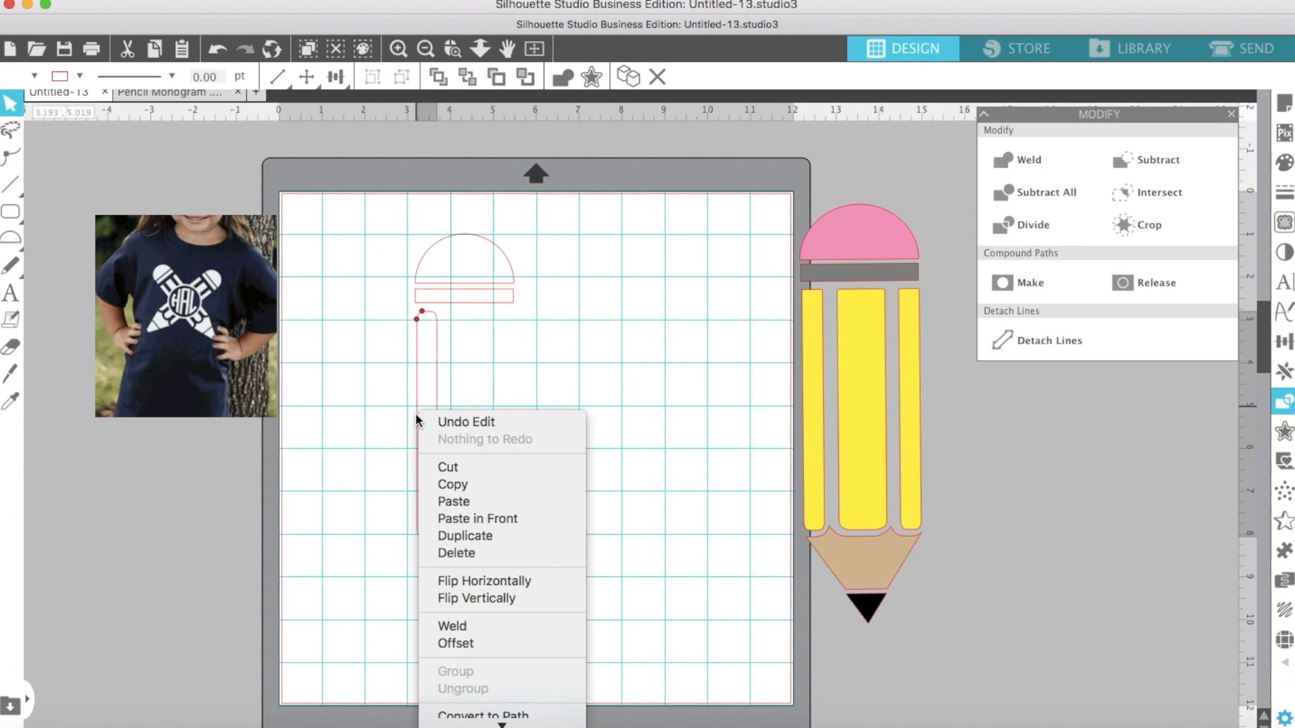
click(448, 536)
drag(463, 376, 520, 382)
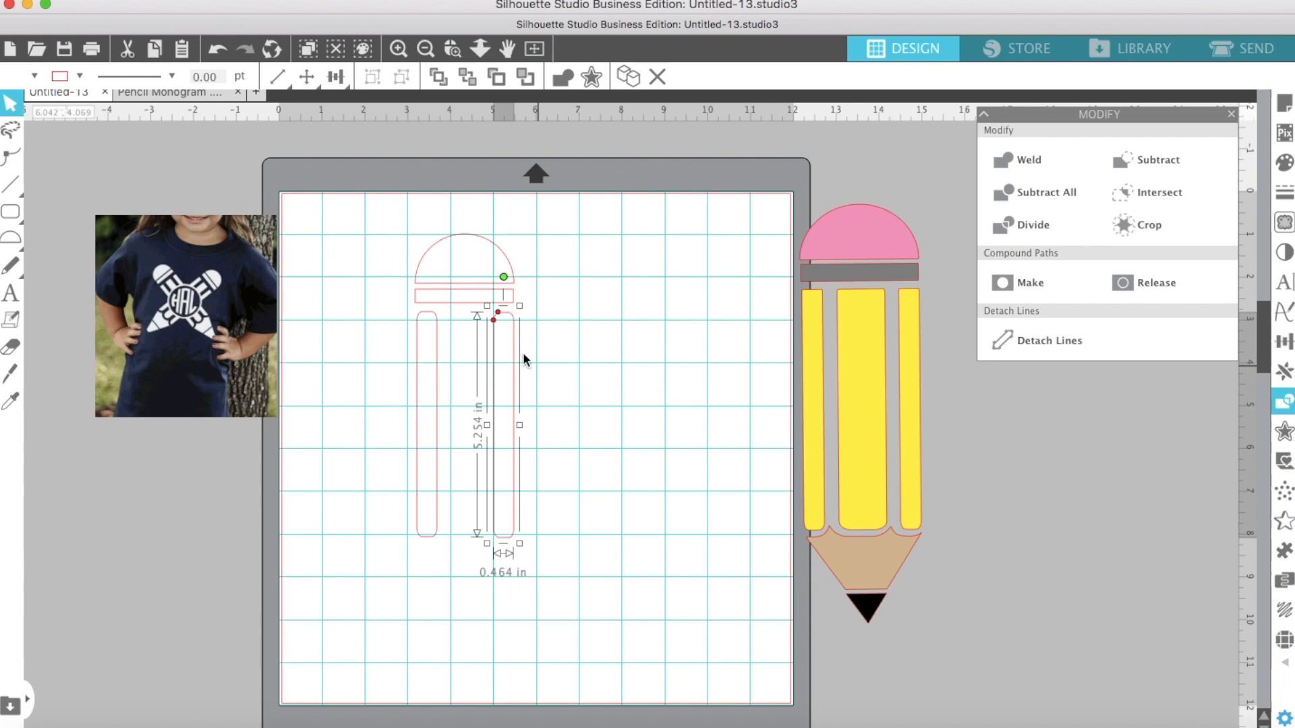
Step: Duplicate the right-hand rounded rectangle and place the copy midway between the two side strips
right_click(503, 336)
click(492, 332)
drag(492, 350, 453, 357)
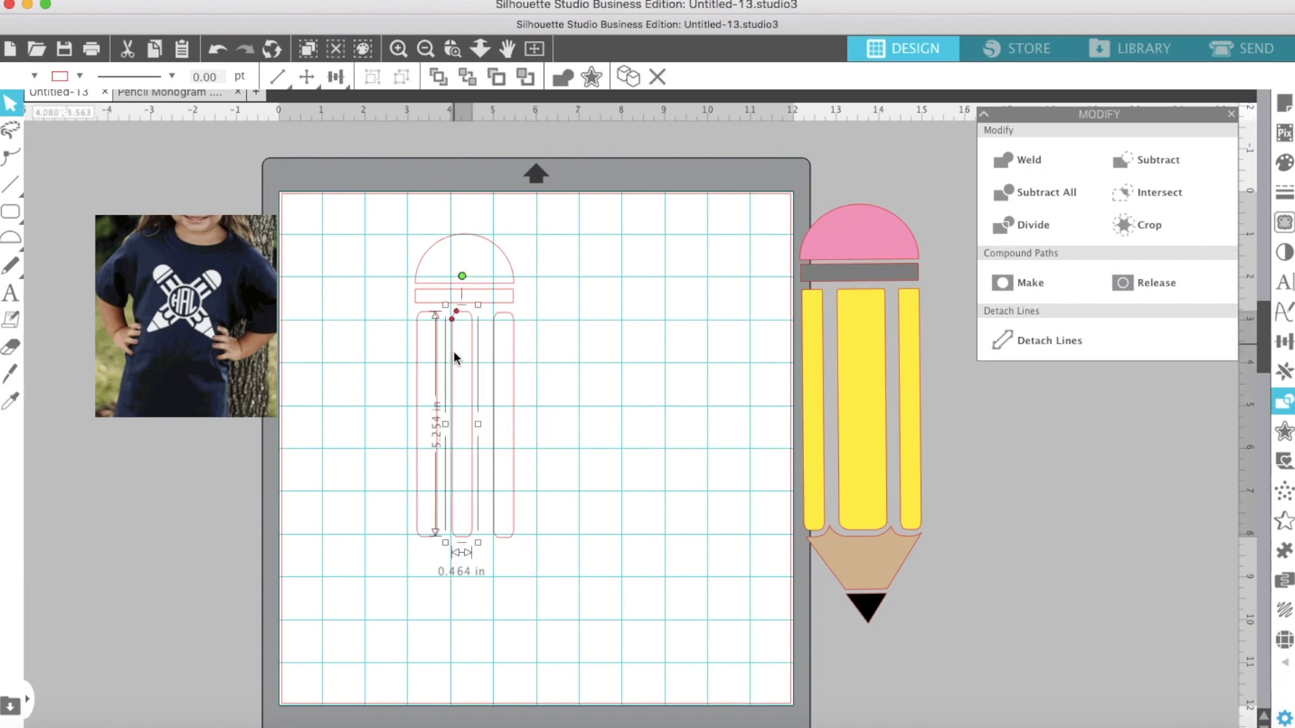
Step: Widen the middle rounded rectangle to about 0.91 in so it nearly fills the gap between the side strips
drag(479, 428, 450, 437)
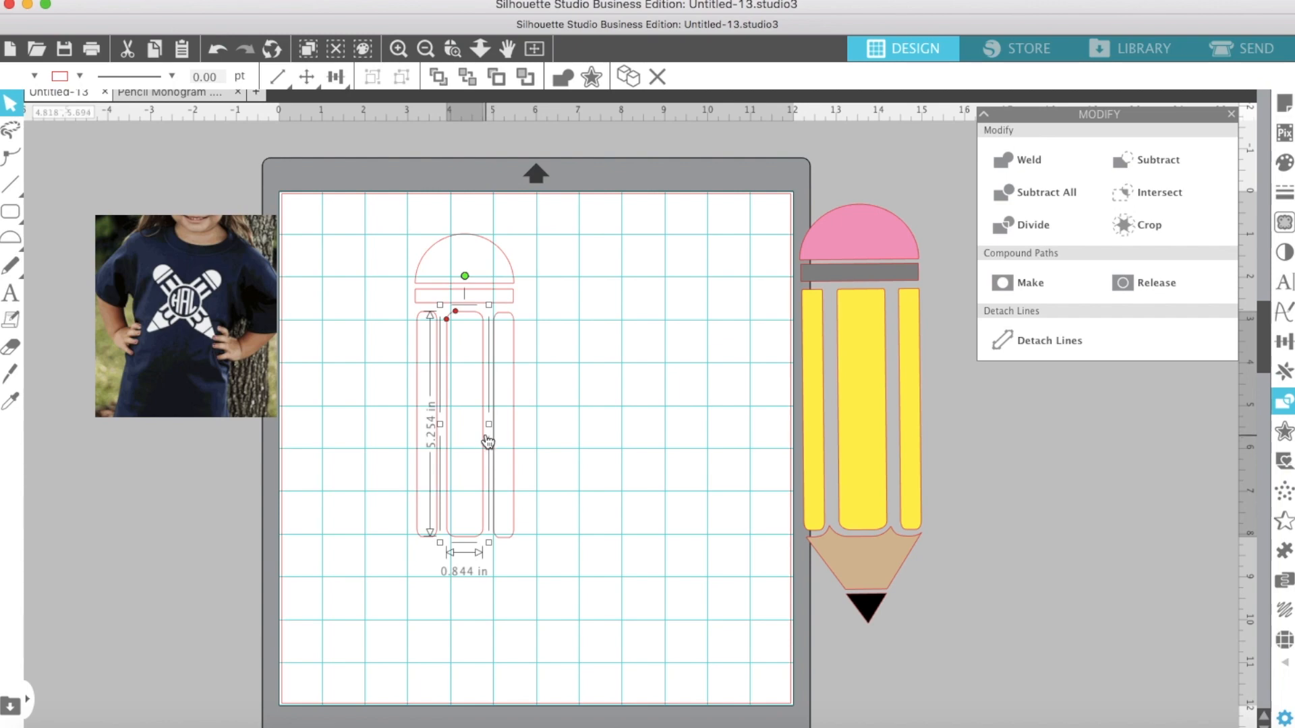
drag(491, 433, 492, 433)
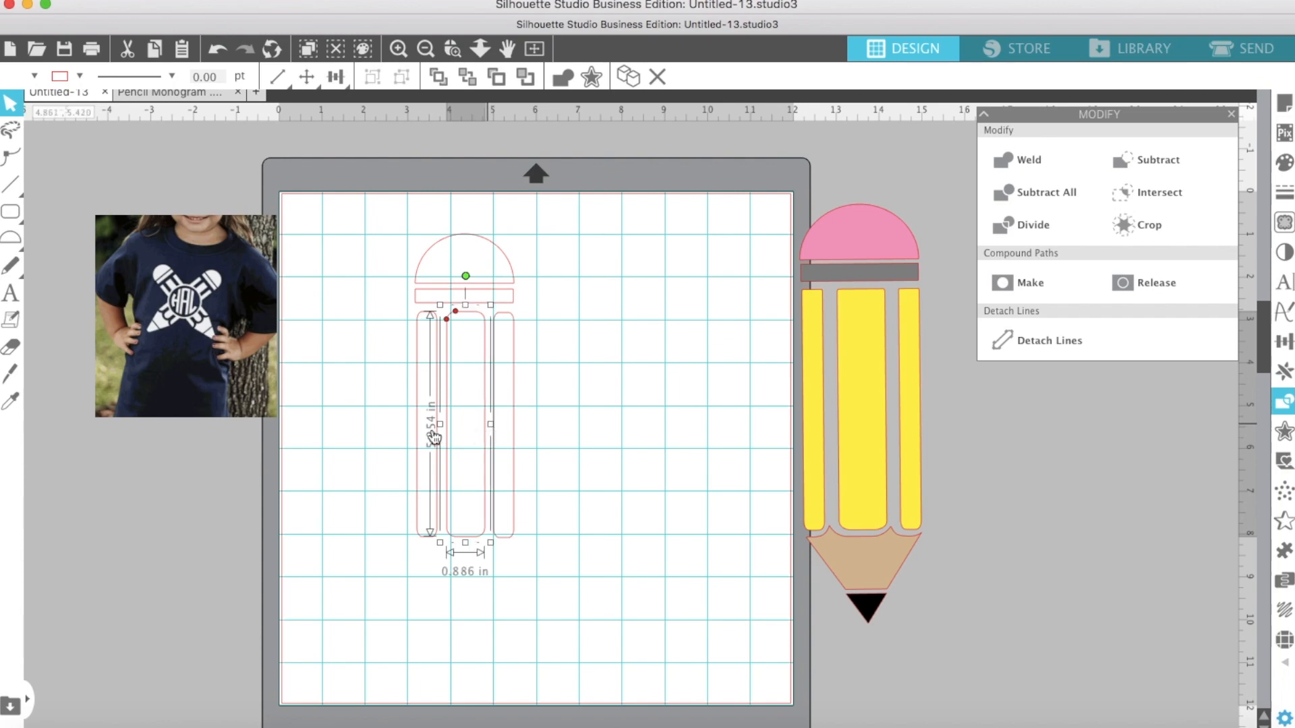
drag(440, 430, 439, 431)
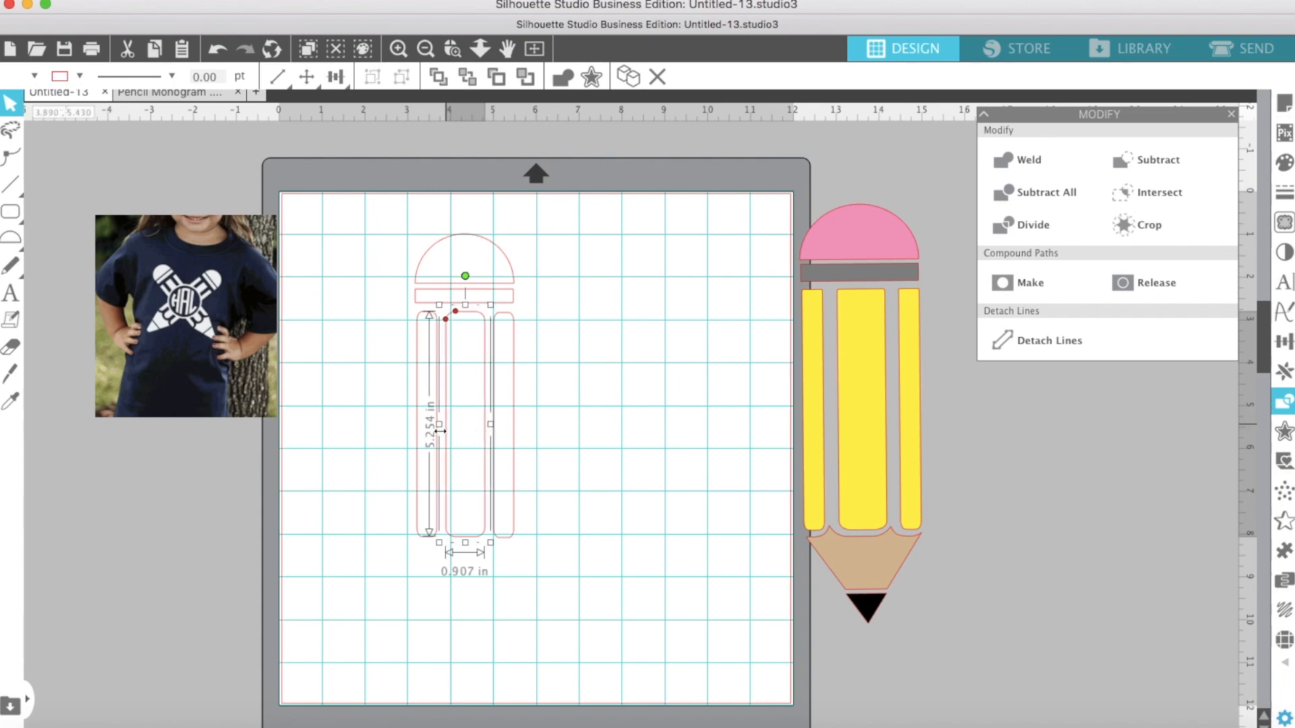
click(364, 441)
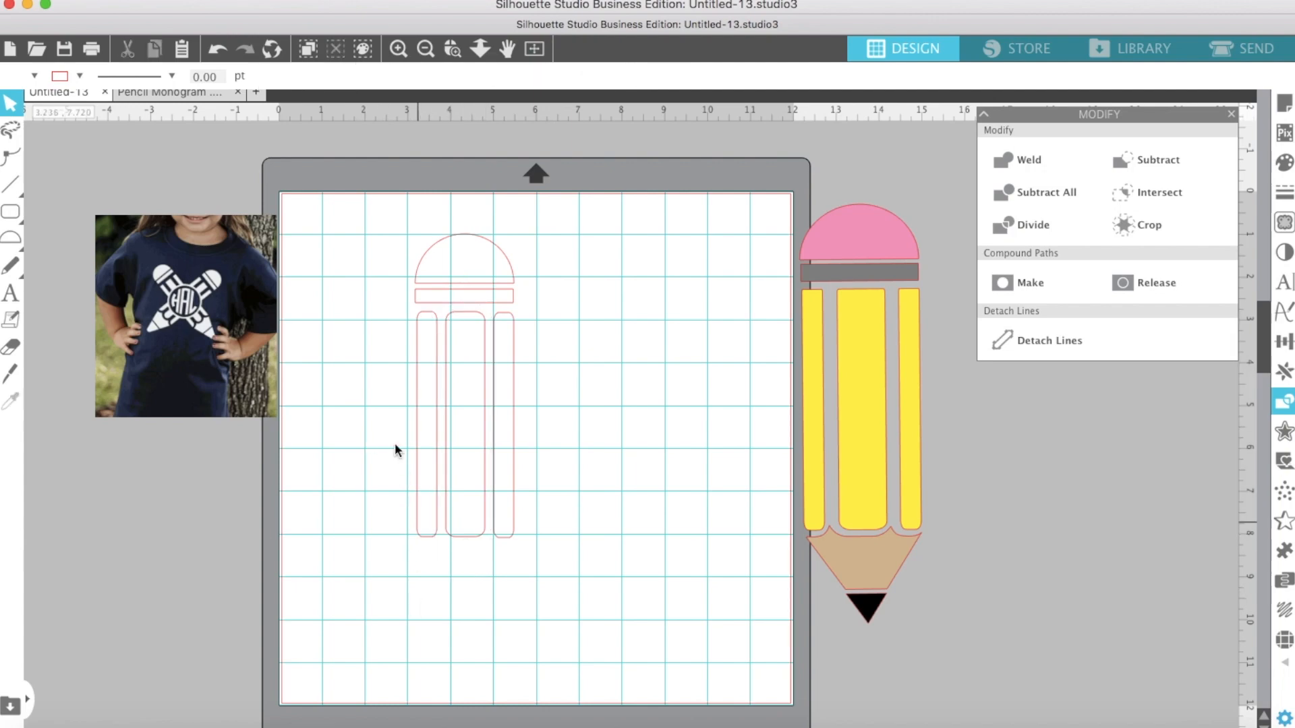
Step: Align the three tall strips by their vertical middles and shift the center strip very slightly left
drag(386, 379, 582, 421)
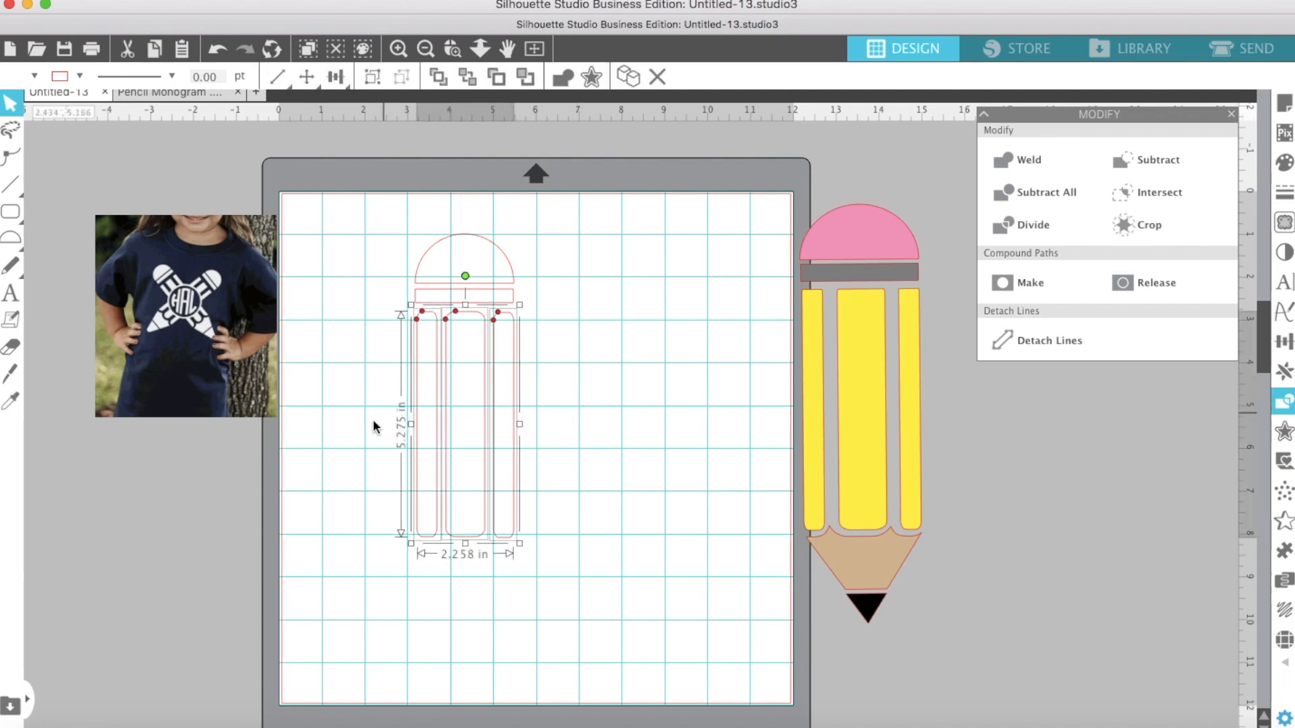
click(348, 88)
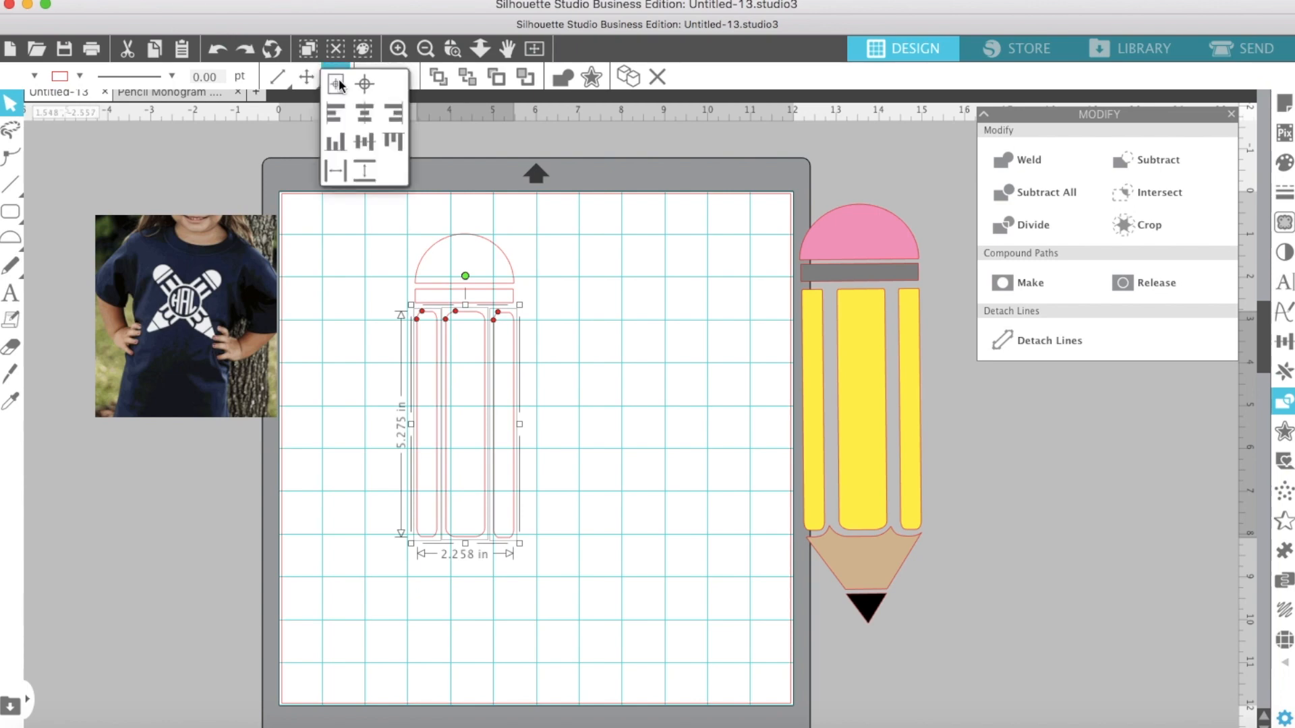
click(365, 143)
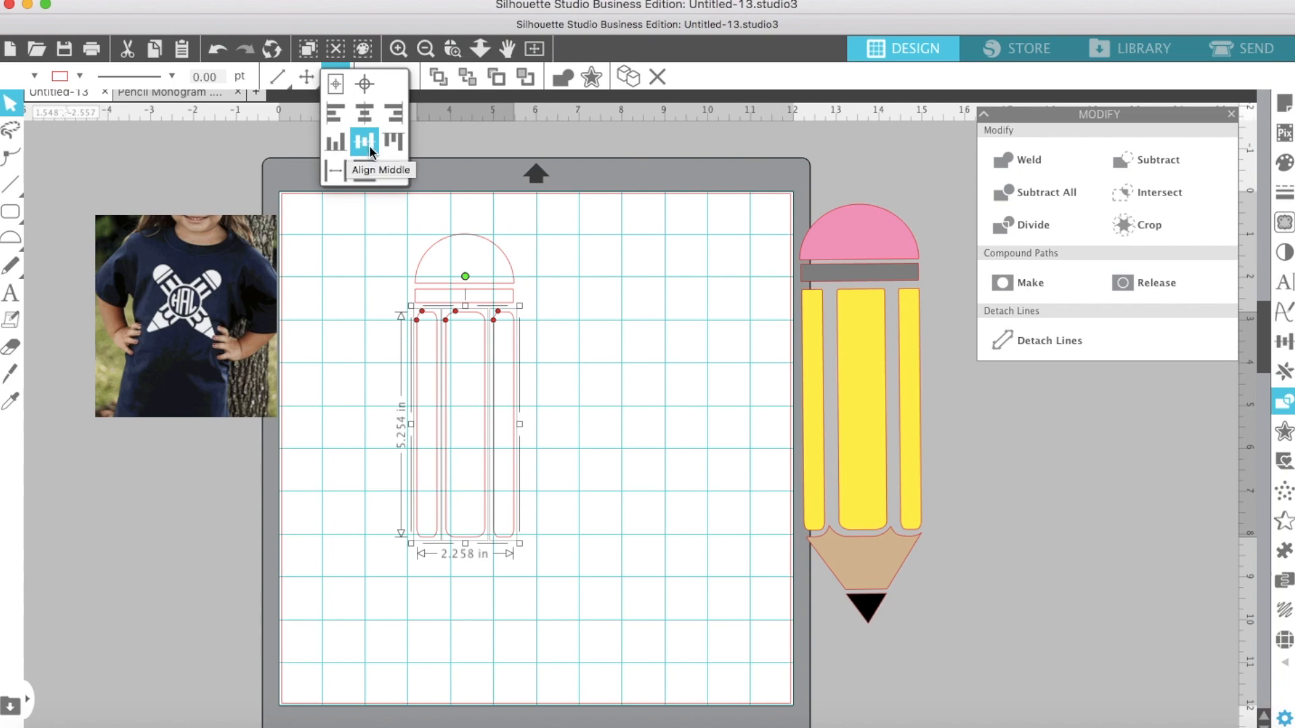
click(589, 323)
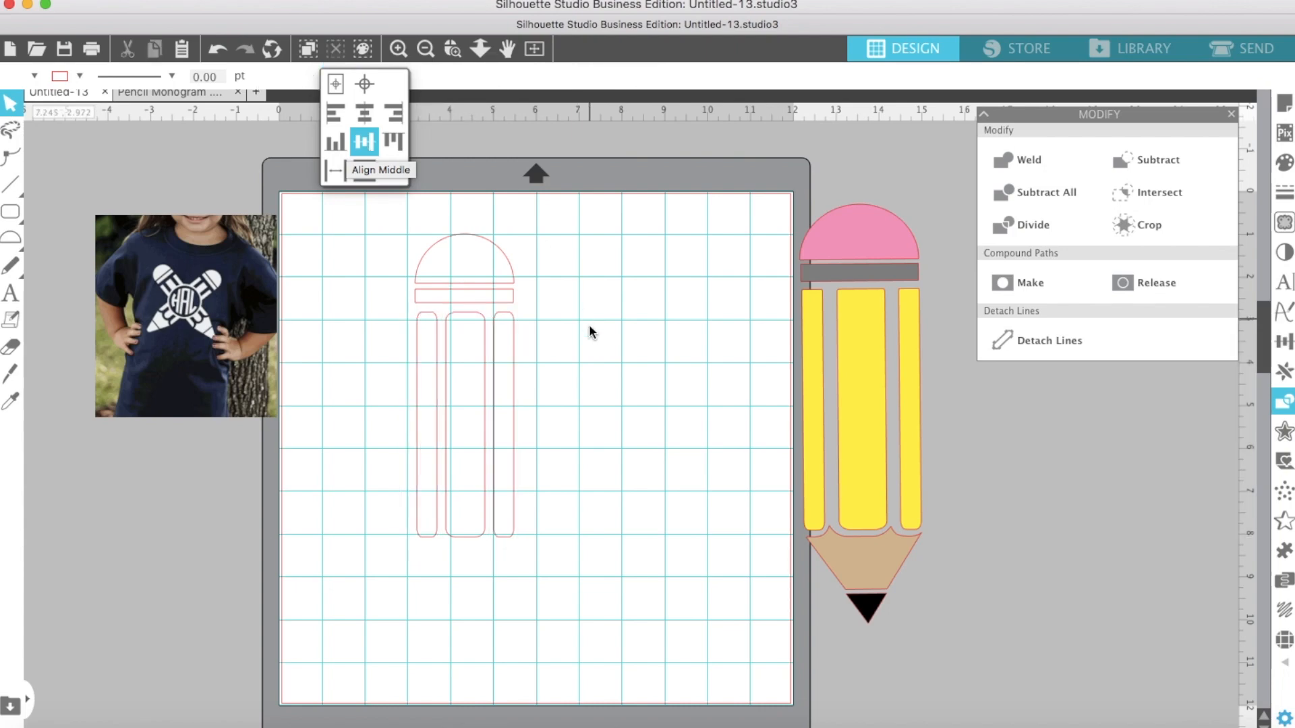
click(484, 389)
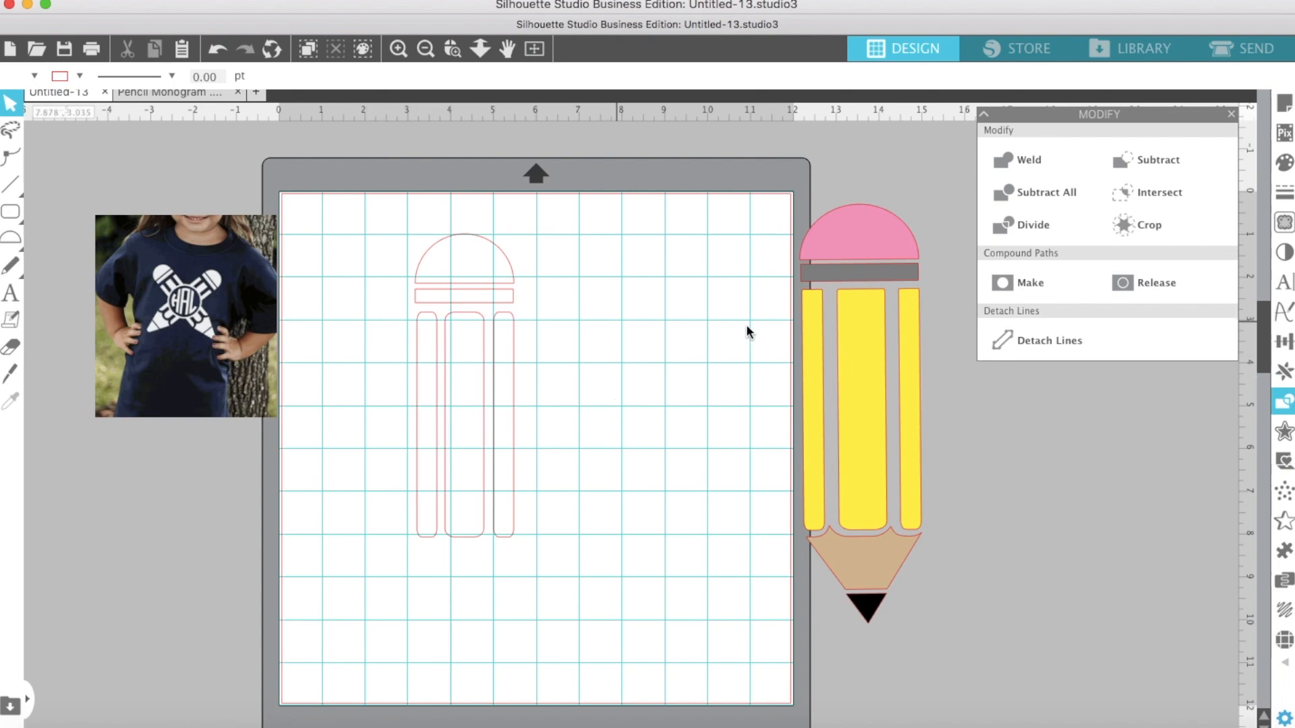
Step: Move the colored example pencil onto the right part of the page and lower the three grouped strips away from the horizontal band
drag(879, 306, 744, 302)
click(503, 443)
drag(487, 470, 484, 484)
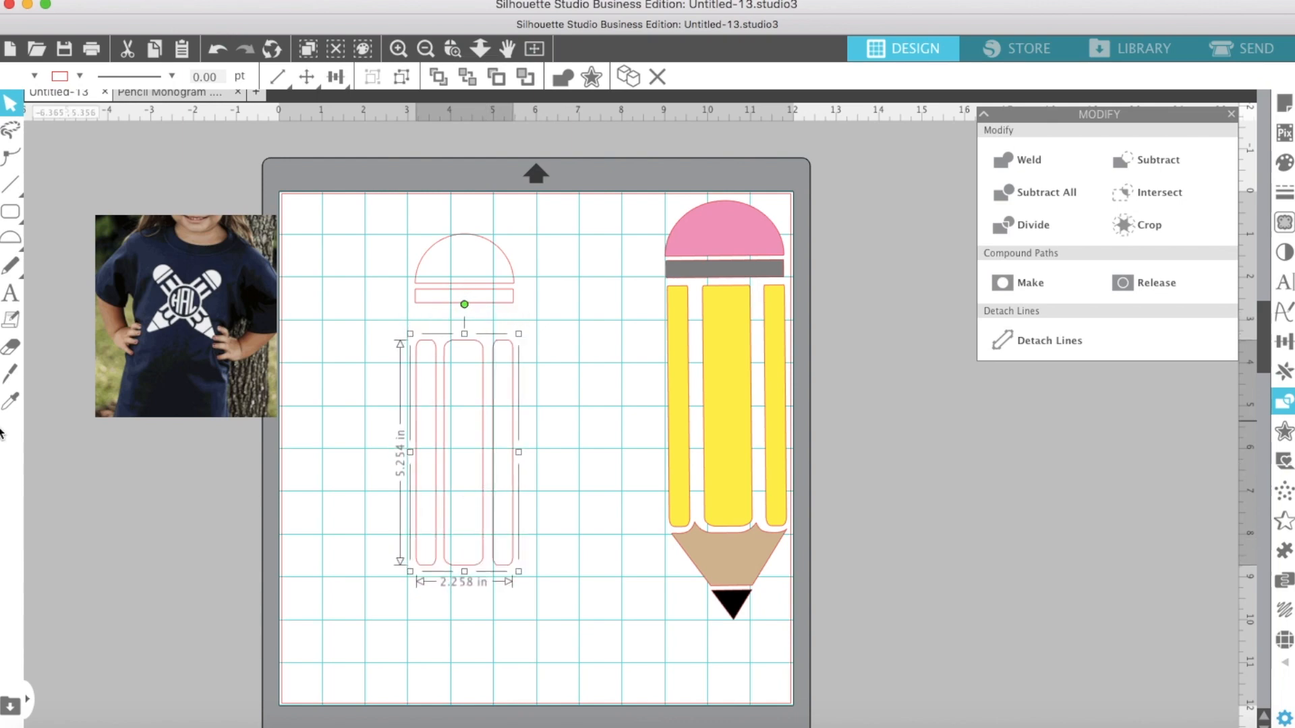
Step: Cut across the rounded tops of the three strips with the Knife tool and delete the cut-off slivers
click(6, 376)
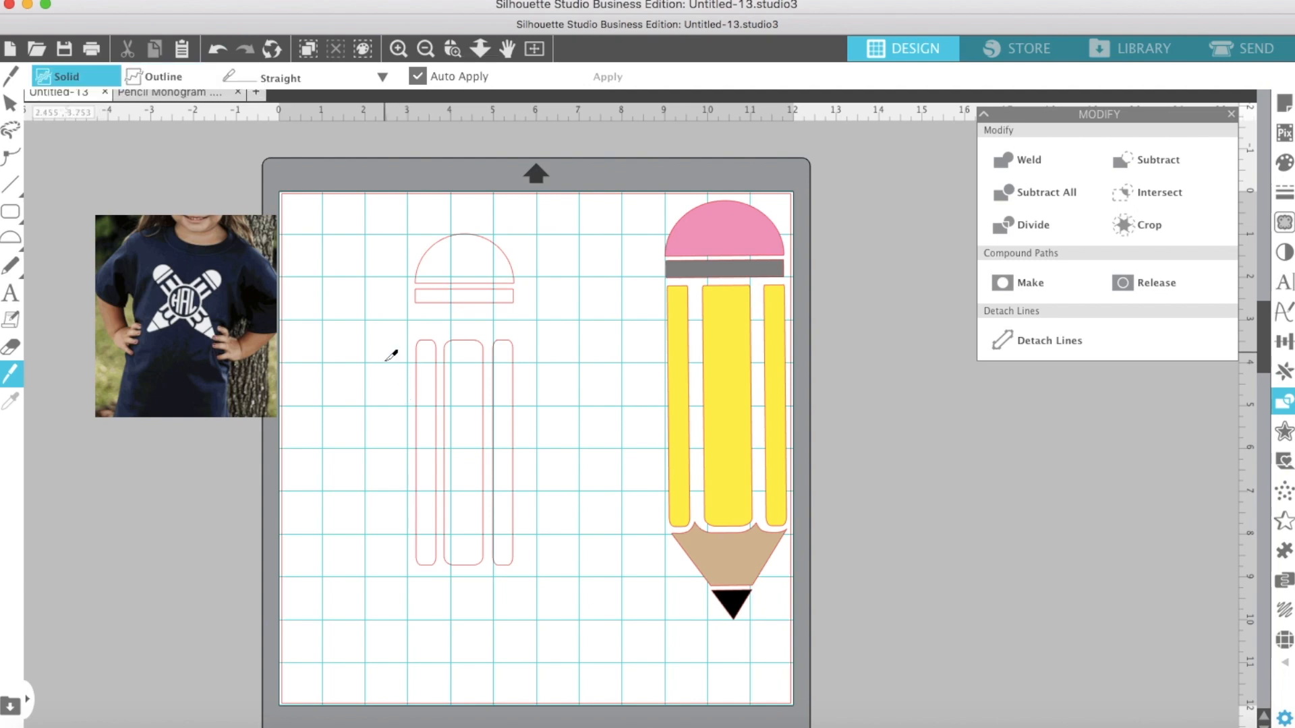
drag(389, 343, 552, 349)
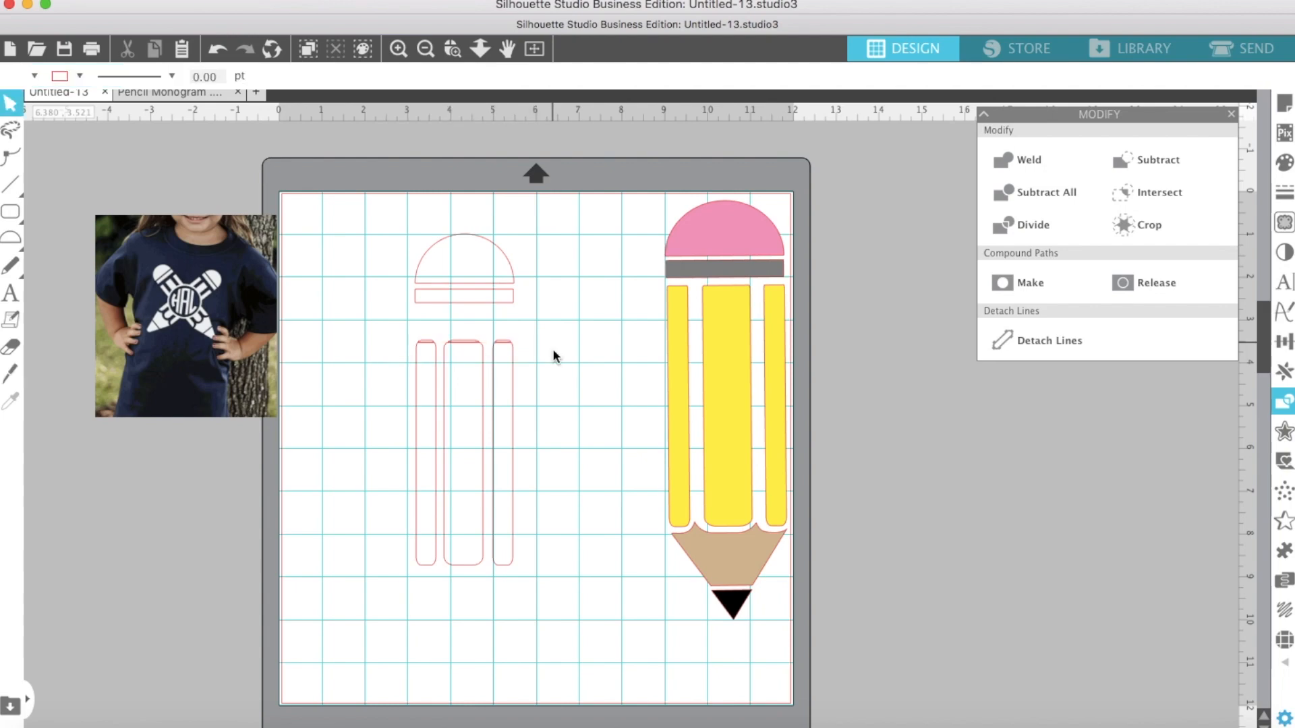
drag(348, 409, 593, 458)
key(Down)
key(Down)
key(Down)
key(Down)
key(Down)
drag(406, 326, 520, 346)
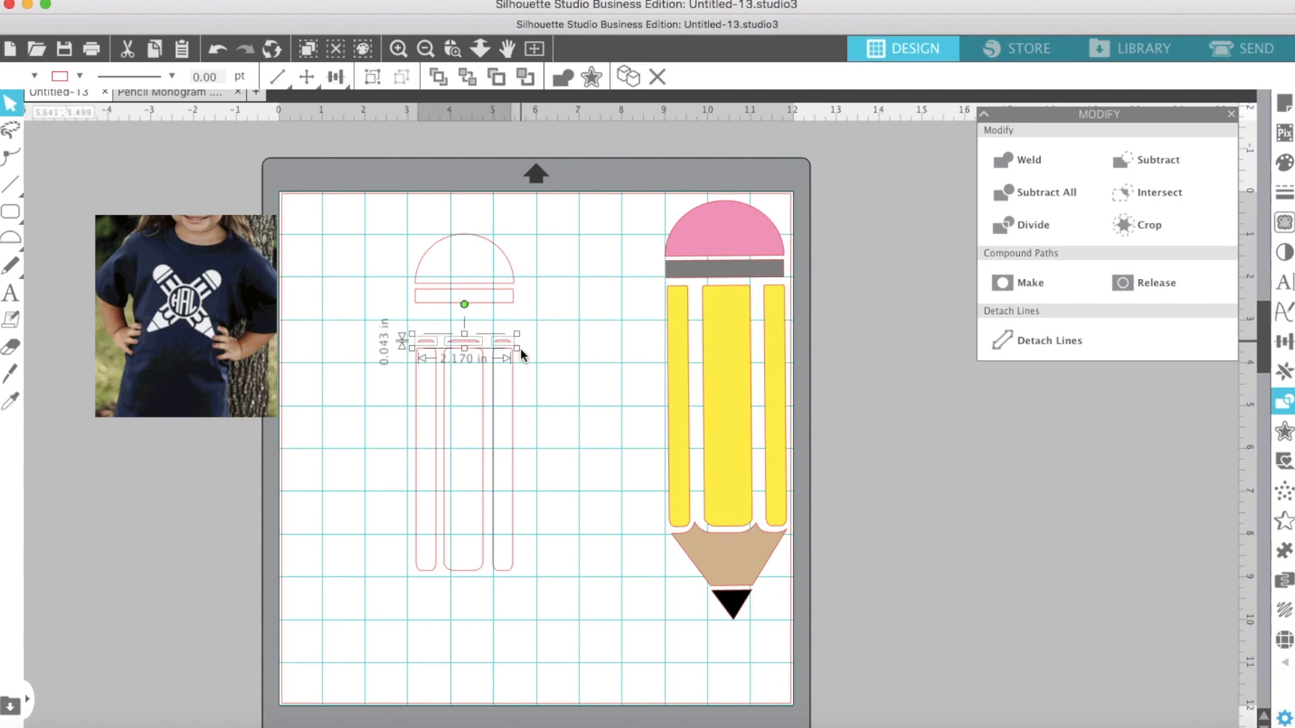
key(Delete)
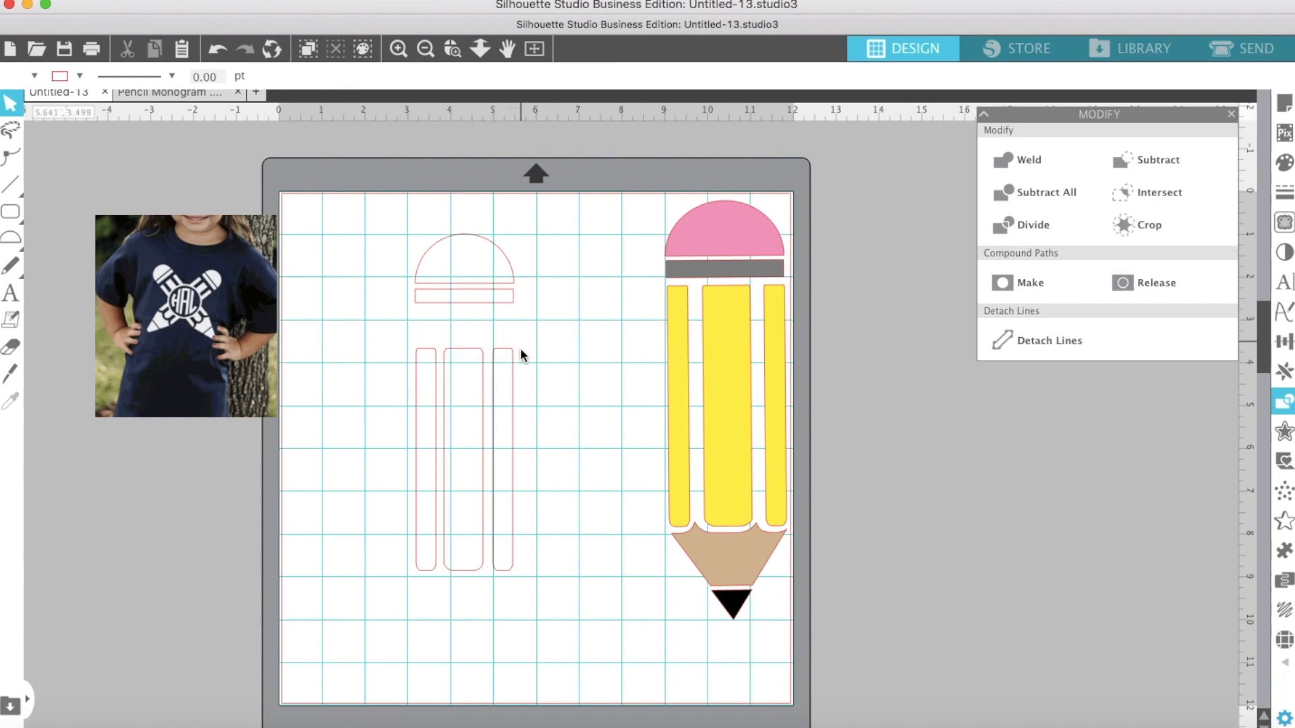
Step: Group the three trimmed strips and shift the group slightly left
drag(381, 371, 560, 434)
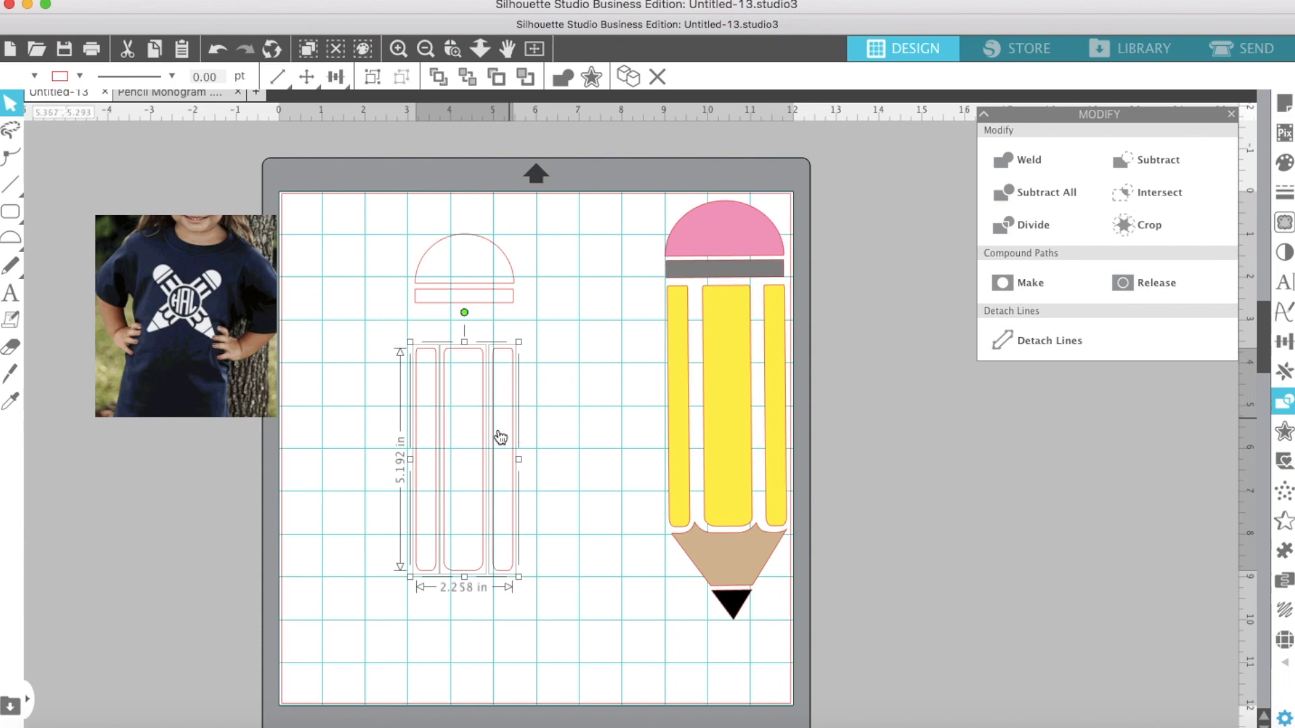
right_click(486, 435)
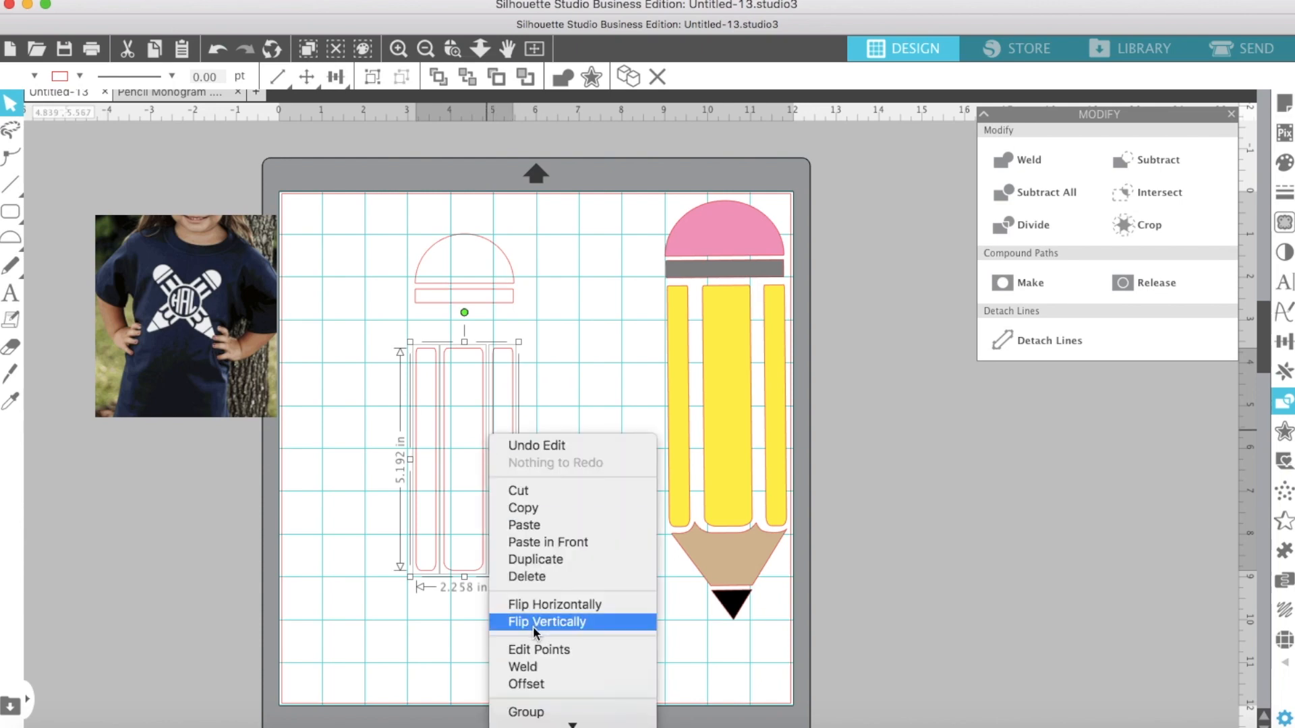
click(529, 712)
mouse_move(486, 386)
mouse_down()
mouse_move(487, 352)
mouse_move(490, 396)
mouse_move(480, 383)
mouse_up()
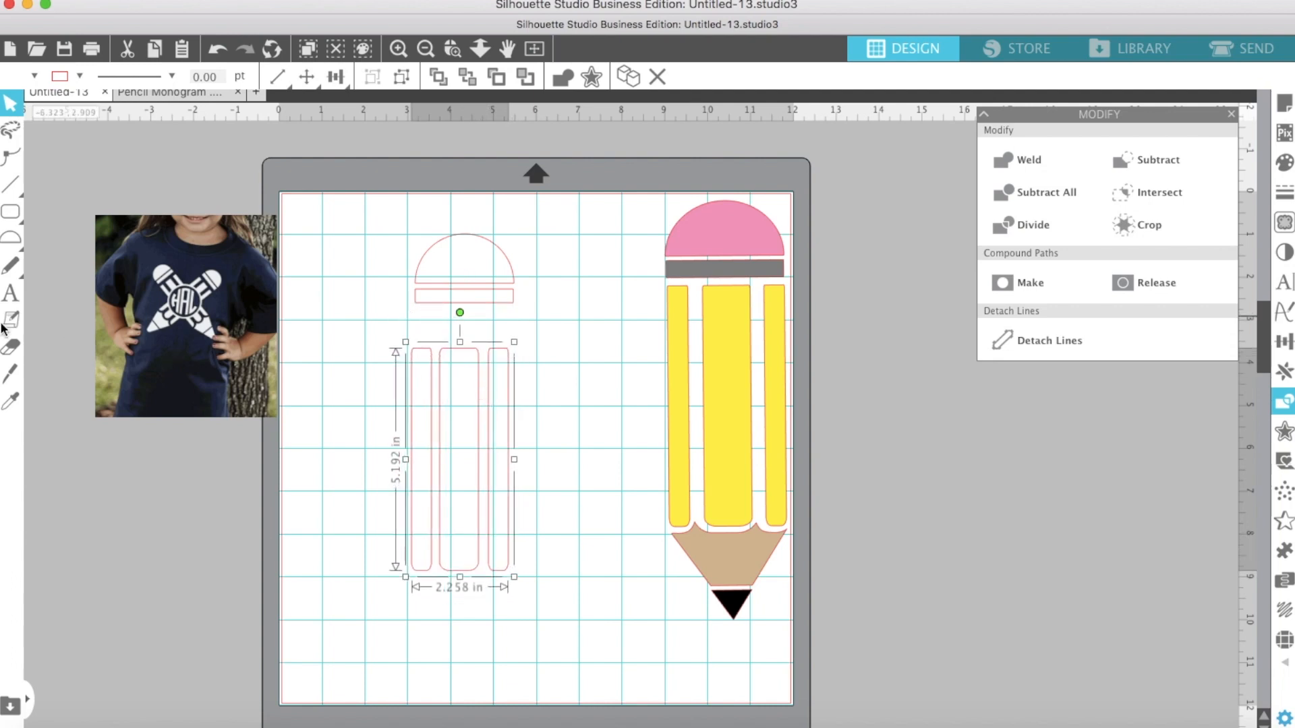
Step: Cut straight across the upper part of the three strips with the Knife tool and delete the top pieces, about 0.4 in high
click(12, 377)
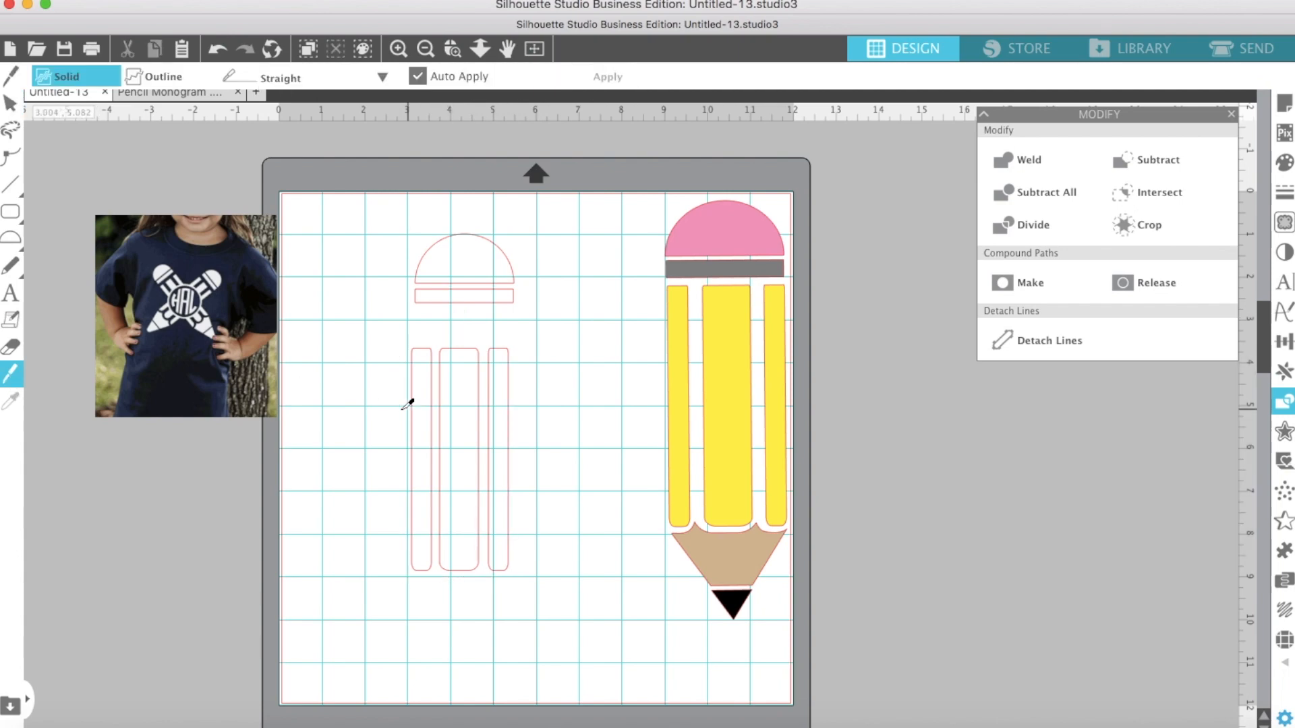
drag(362, 365, 566, 367)
drag(386, 340, 537, 375)
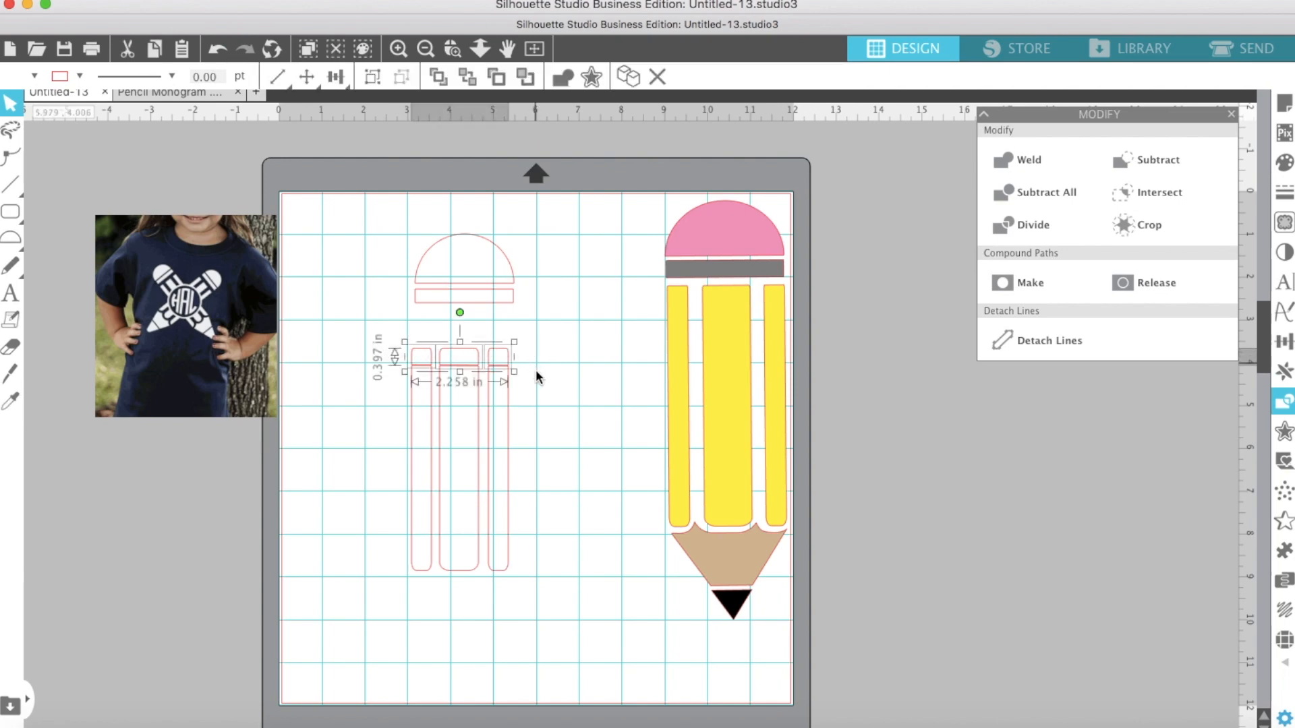
key(Delete)
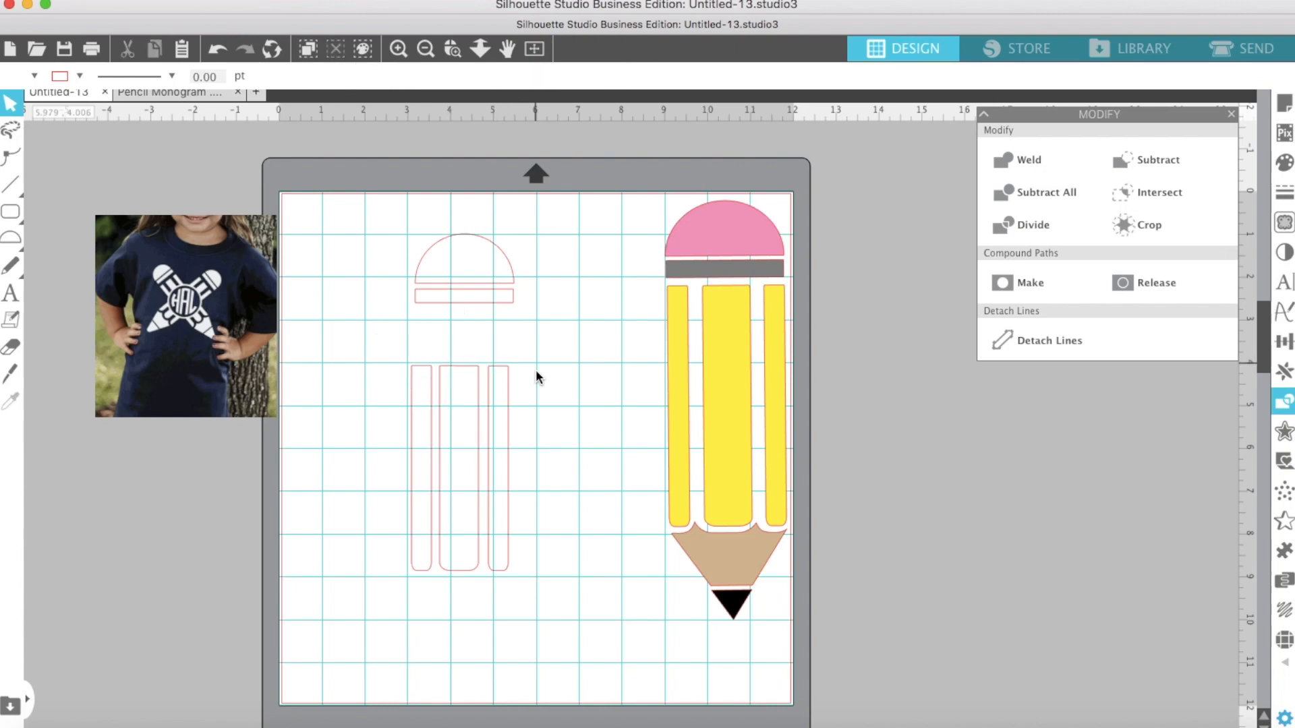
Step: Stretch the three strips upward to about 5.31 in high and move them back beneath the horizontal band
click(414, 407)
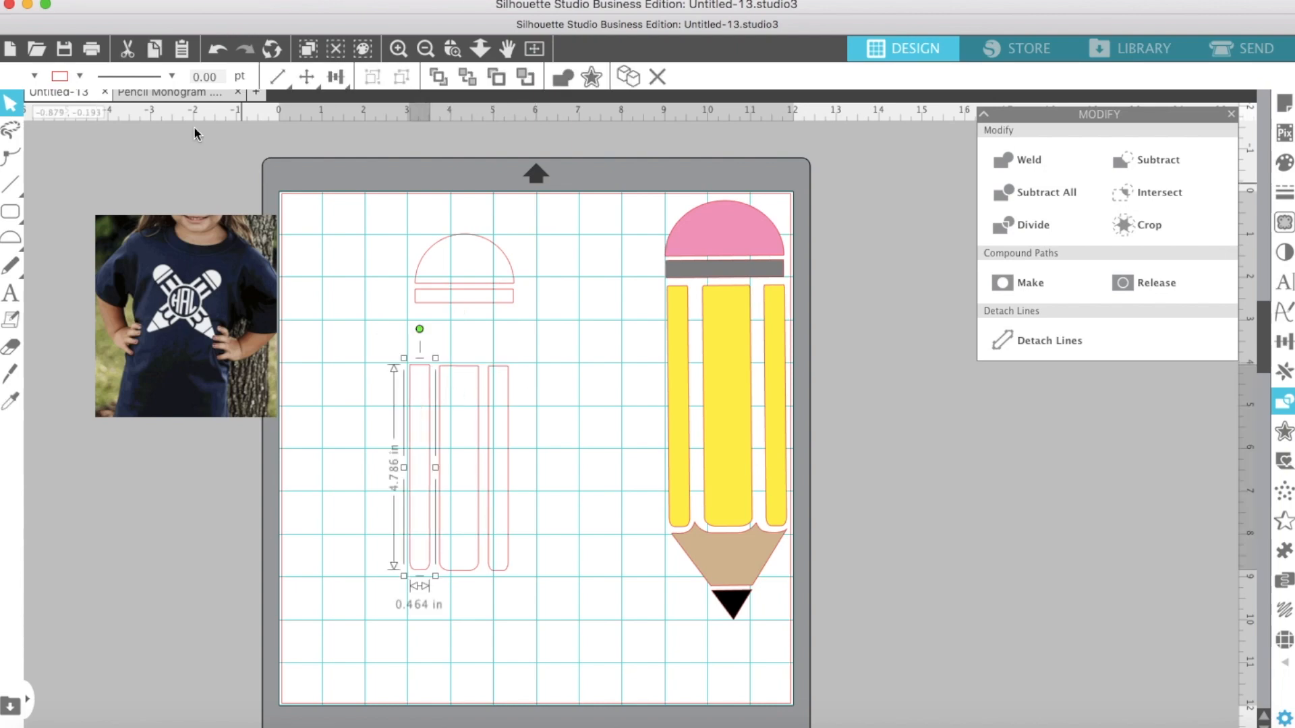
click(217, 51)
drag(386, 418, 614, 451)
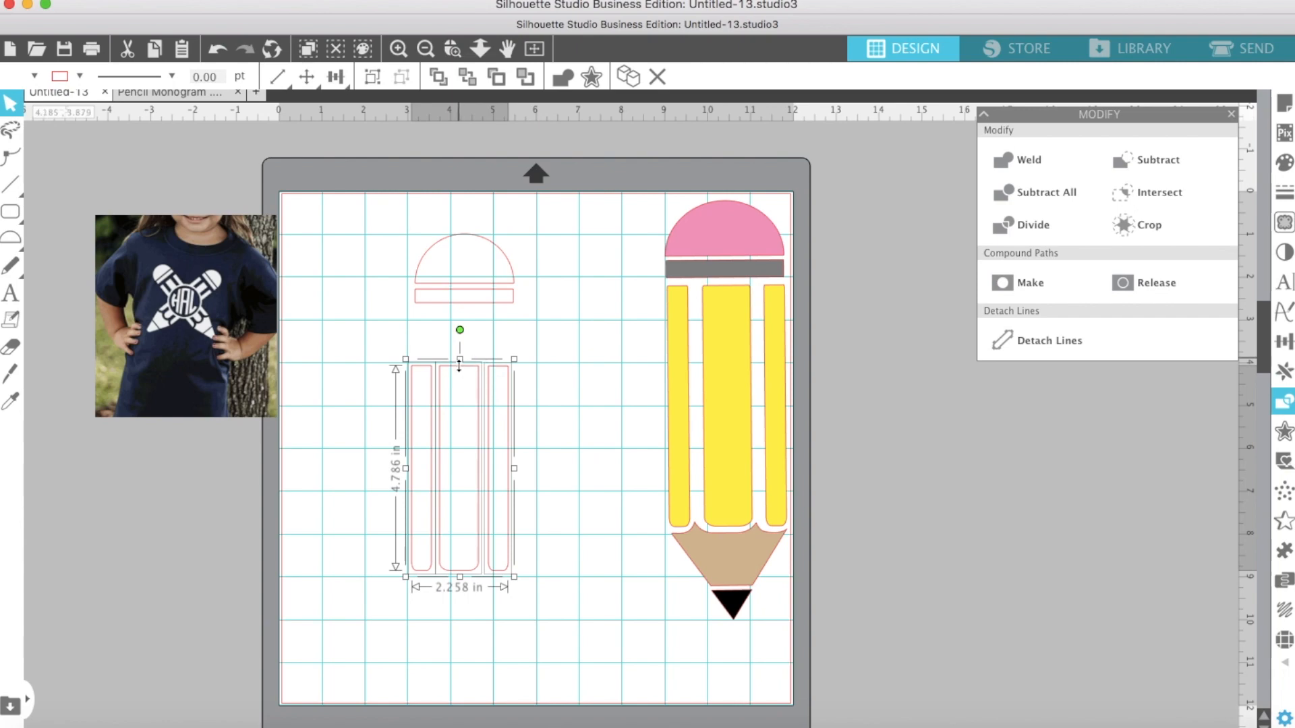
drag(459, 364, 459, 341)
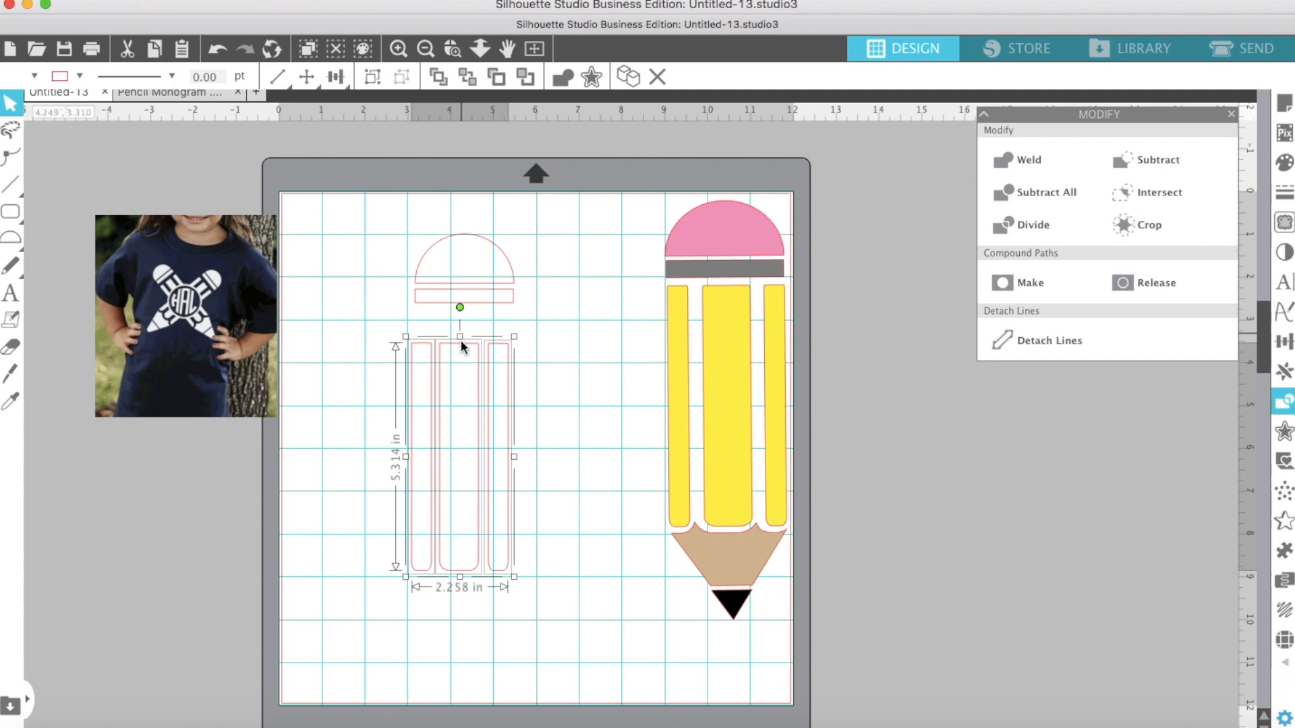
drag(475, 332, 480, 301)
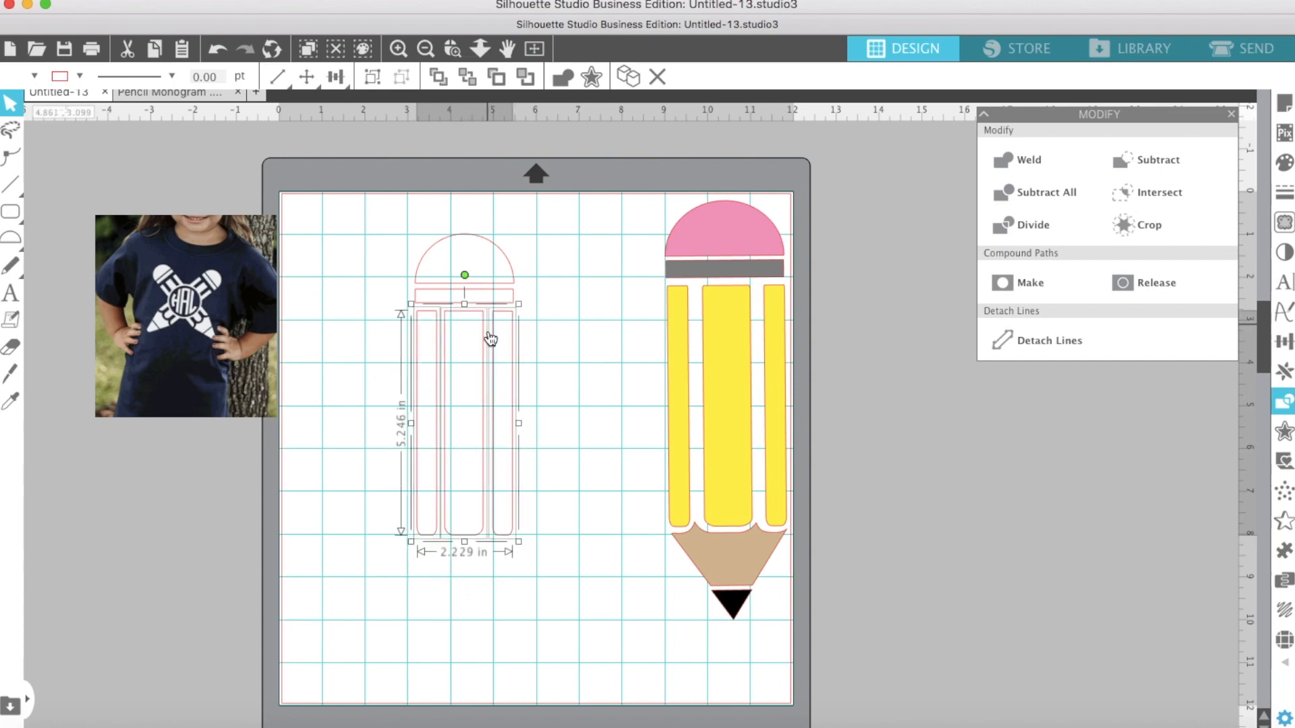
Step: Move the colored example pencil right beside the outlined pencil for comparison
drag(726, 251, 601, 275)
mouse_move(382, 233)
mouse_down()
mouse_move(453, 314)
mouse_move(517, 544)
mouse_up()
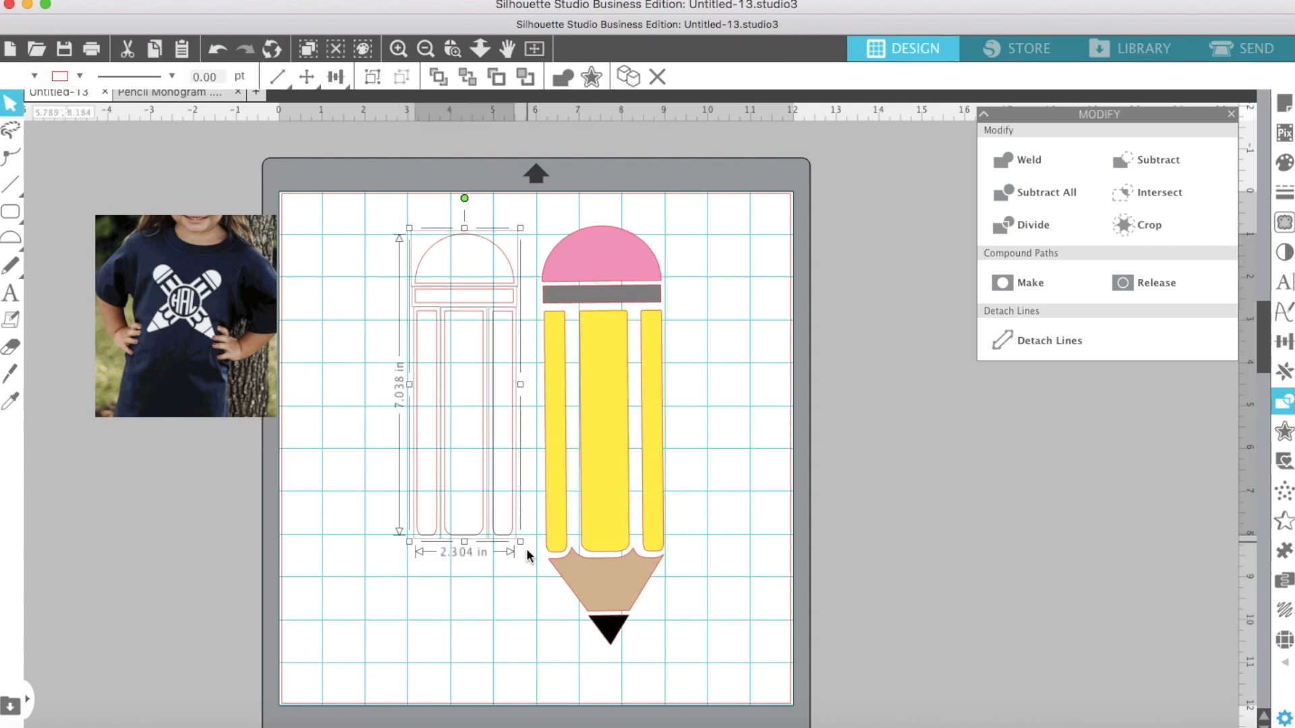
click(523, 550)
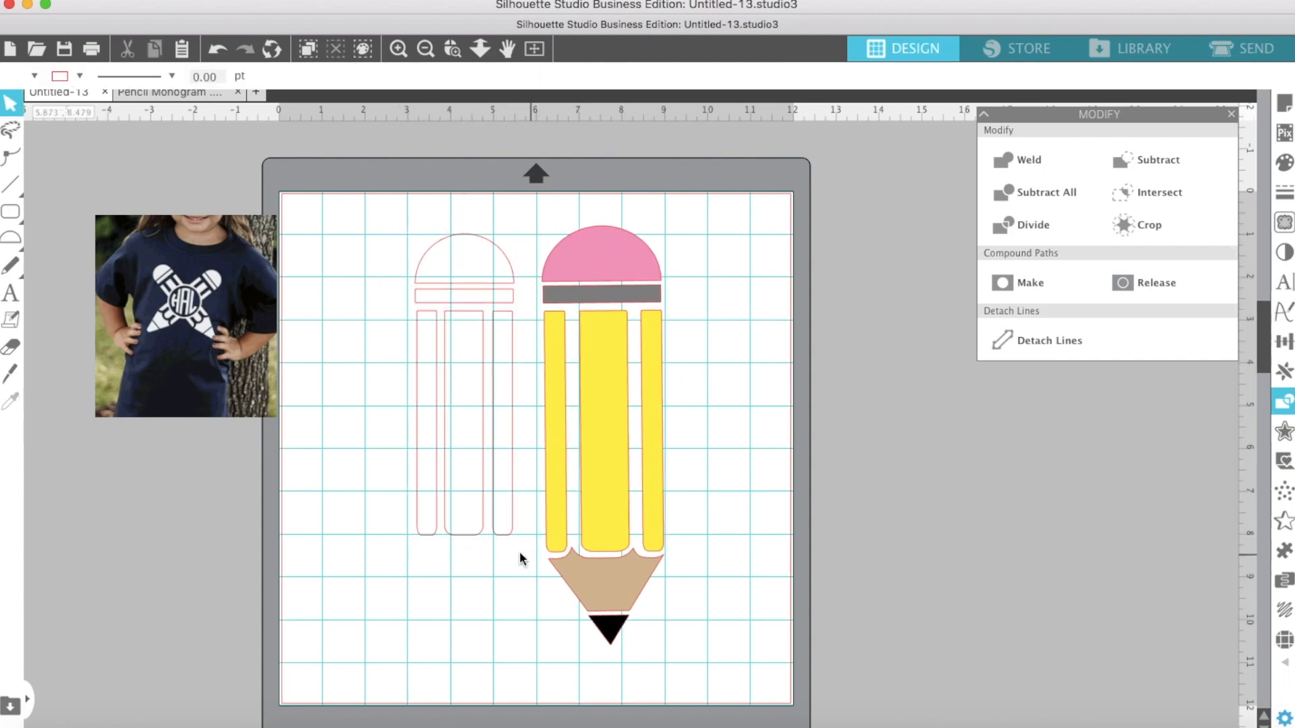
Step: Enlarge the whole outlined pencil to about 2.42 in wide by 7.40 in high and shift its parts slightly left
drag(520, 559, 378, 257)
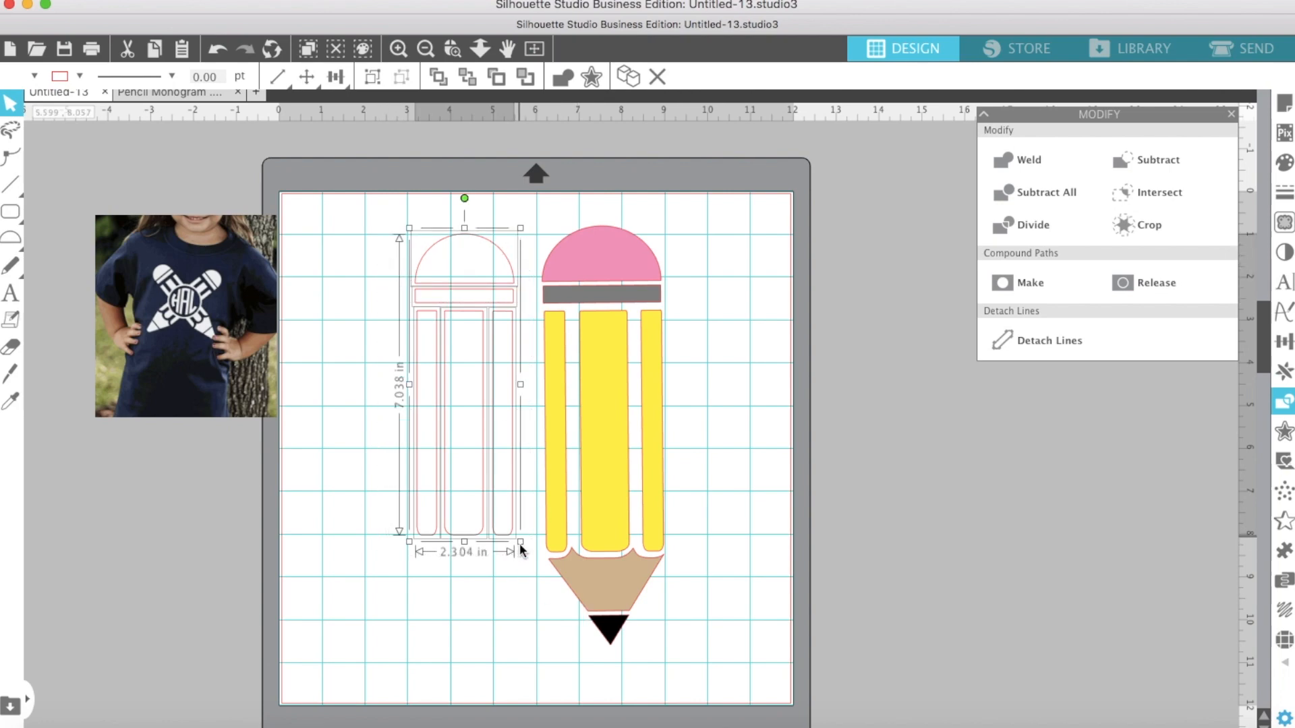
drag(520, 550, 535, 563)
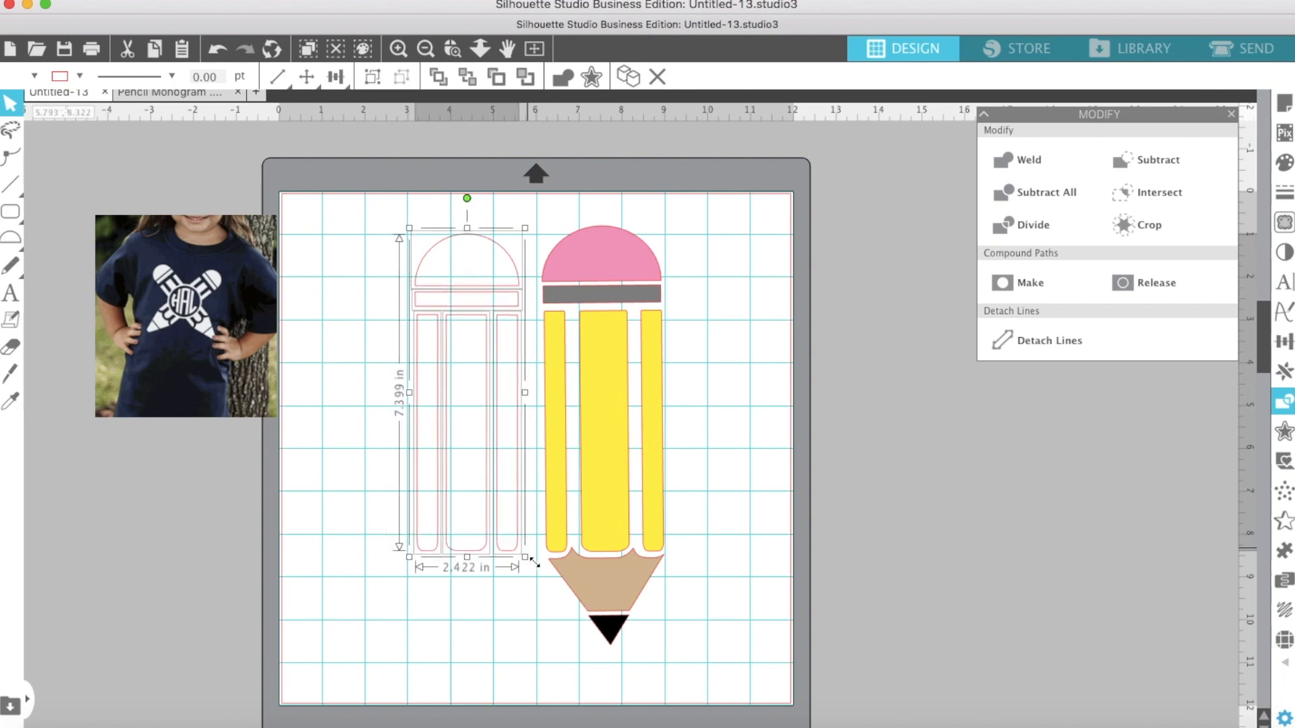
drag(468, 298, 448, 298)
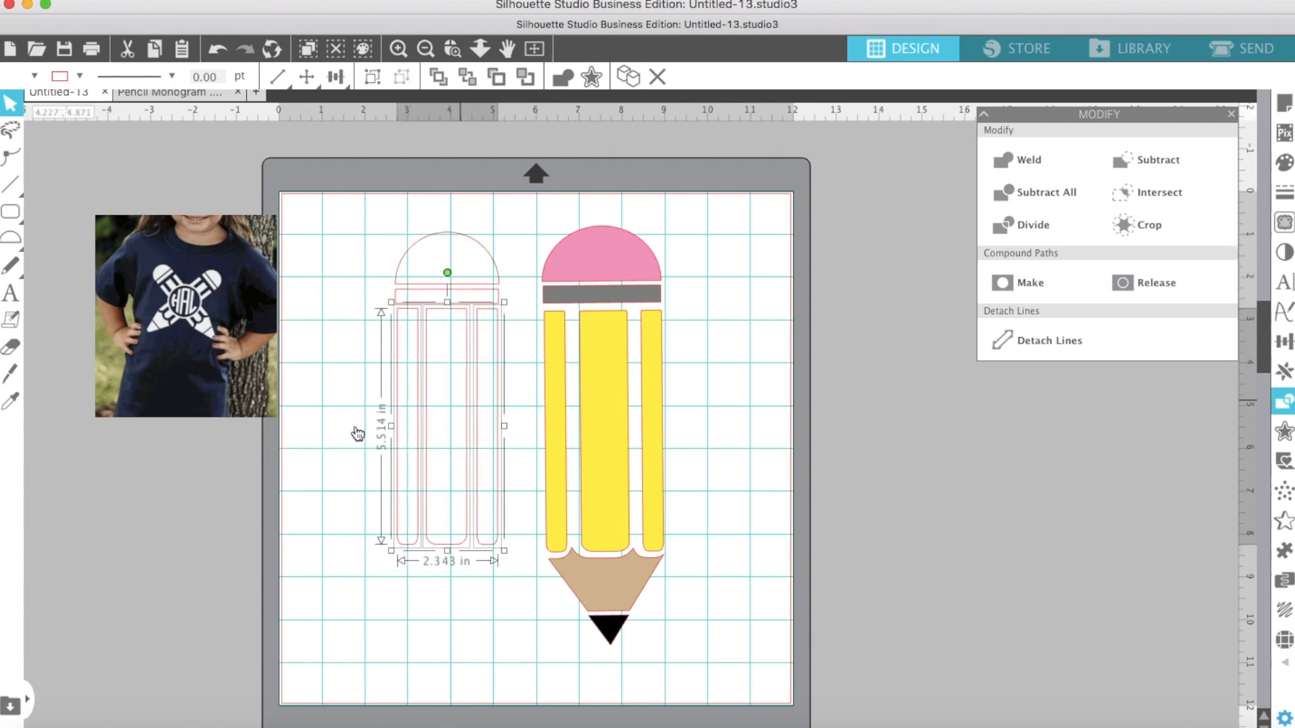
click(338, 430)
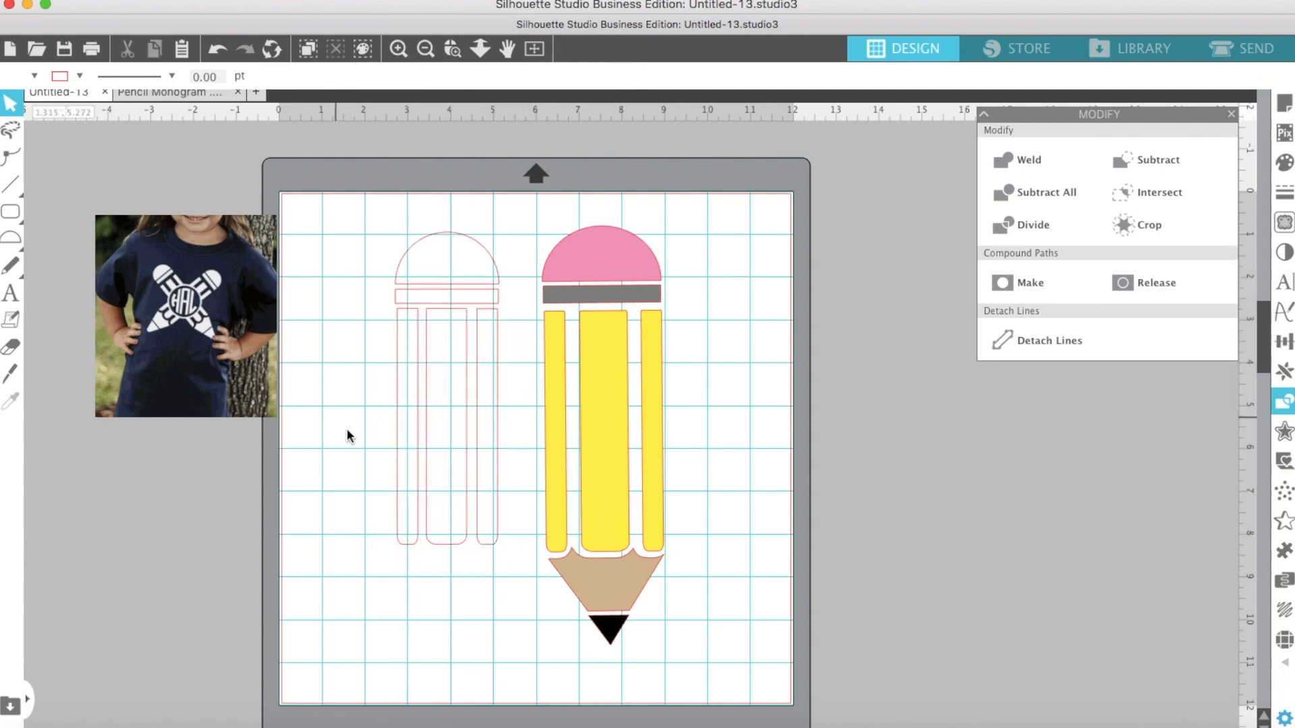
Step: Group the three tall strips of the outlined pencil
drag(348, 467, 500, 487)
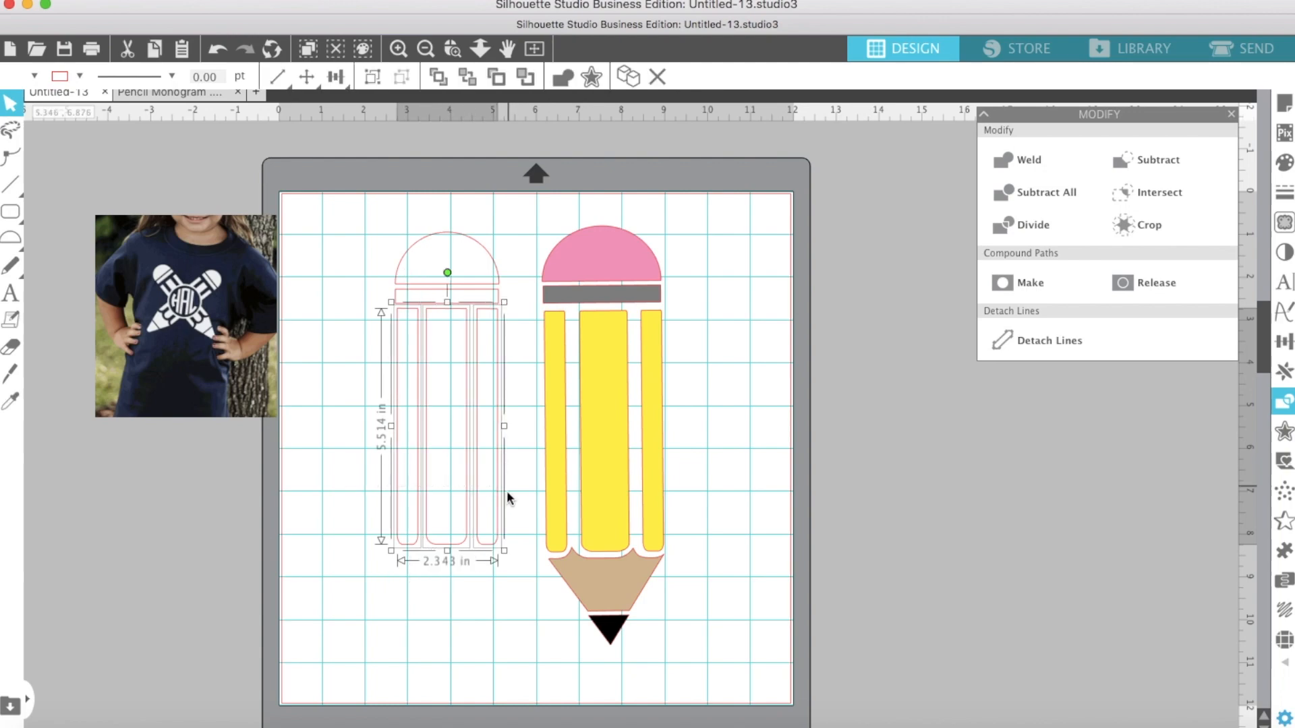
right_click(474, 472)
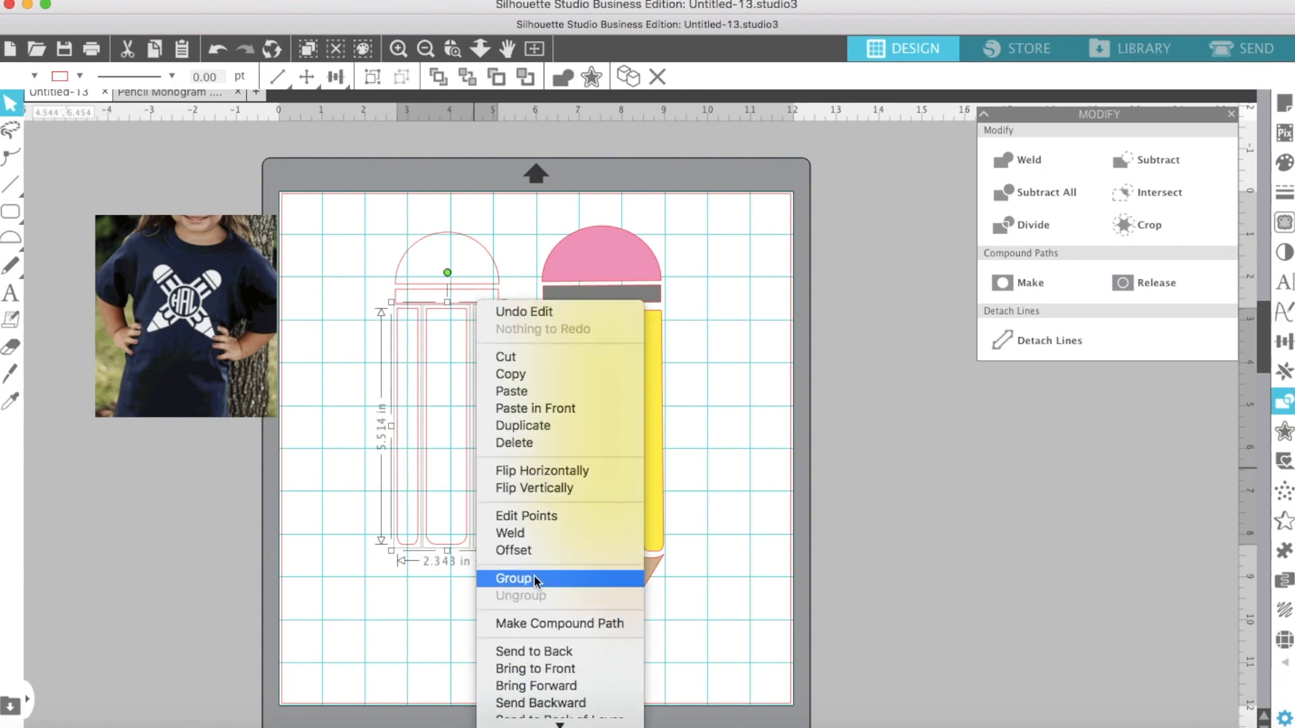
click(514, 579)
click(497, 583)
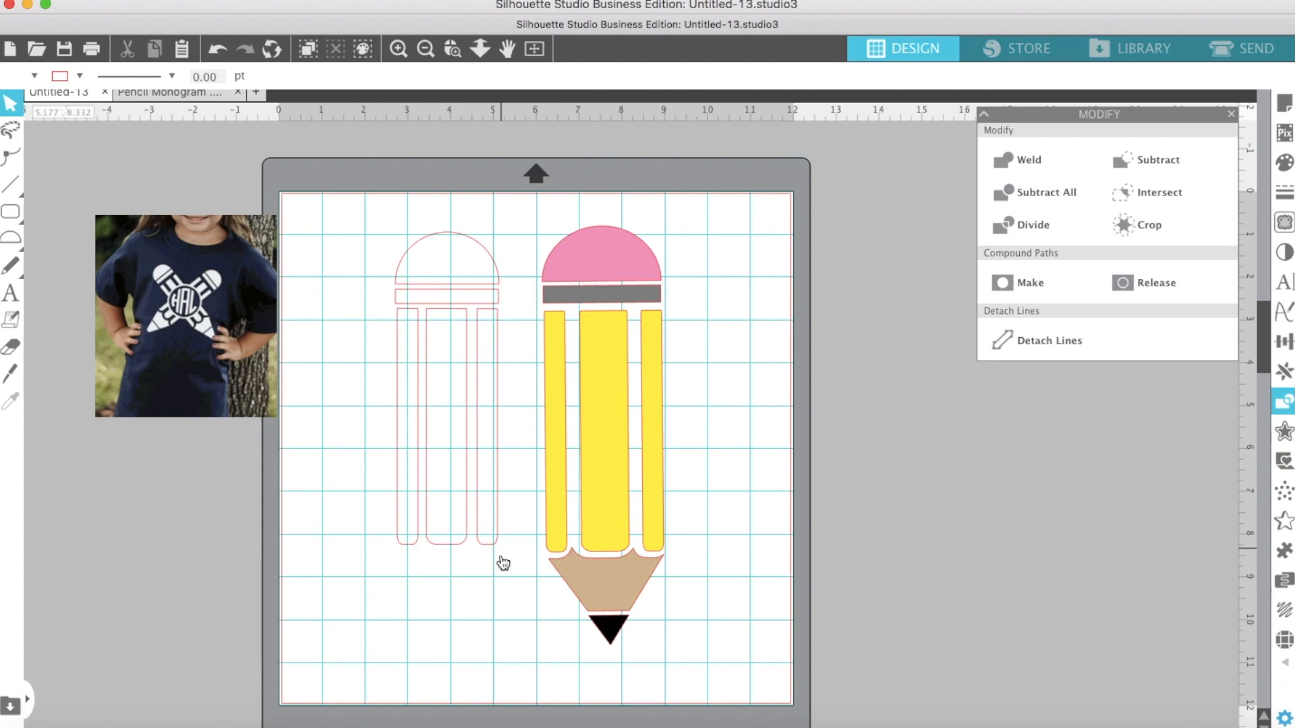
click(566, 529)
Step: Apply a 0.130 in round-cornered outward offset to the grouped strips
drag(382, 428, 508, 476)
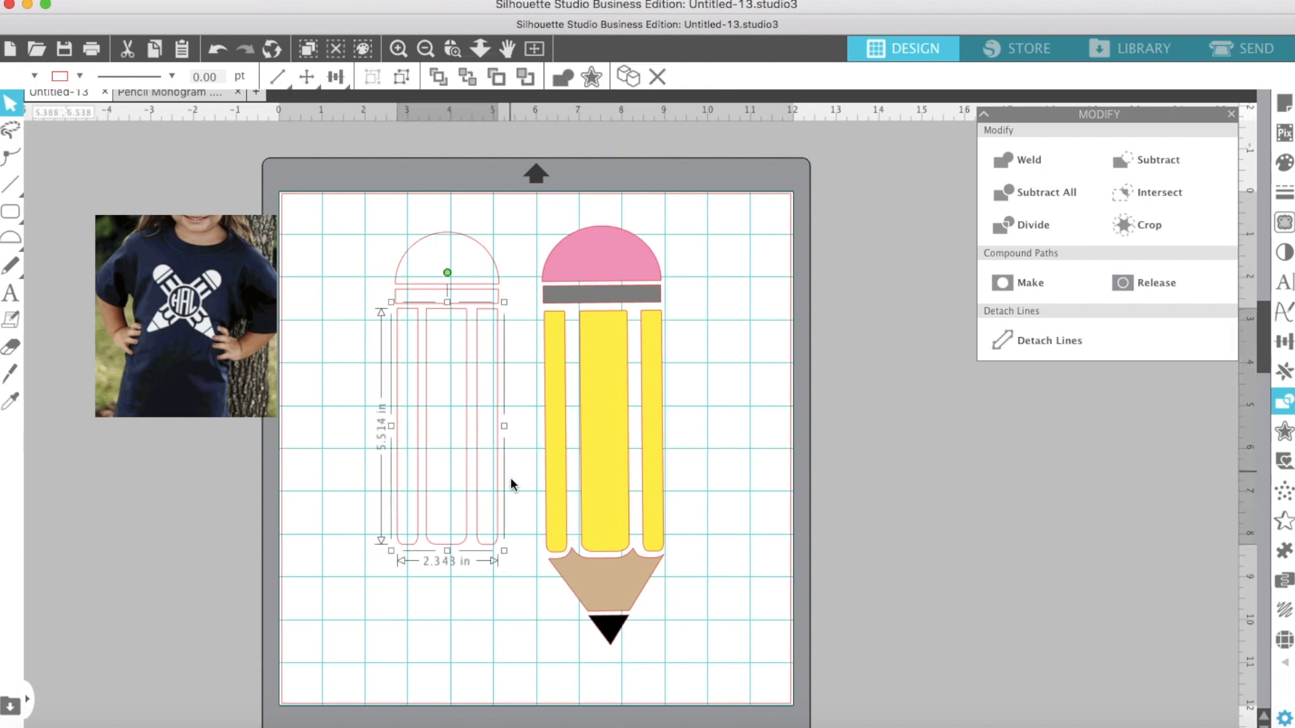
click(1287, 432)
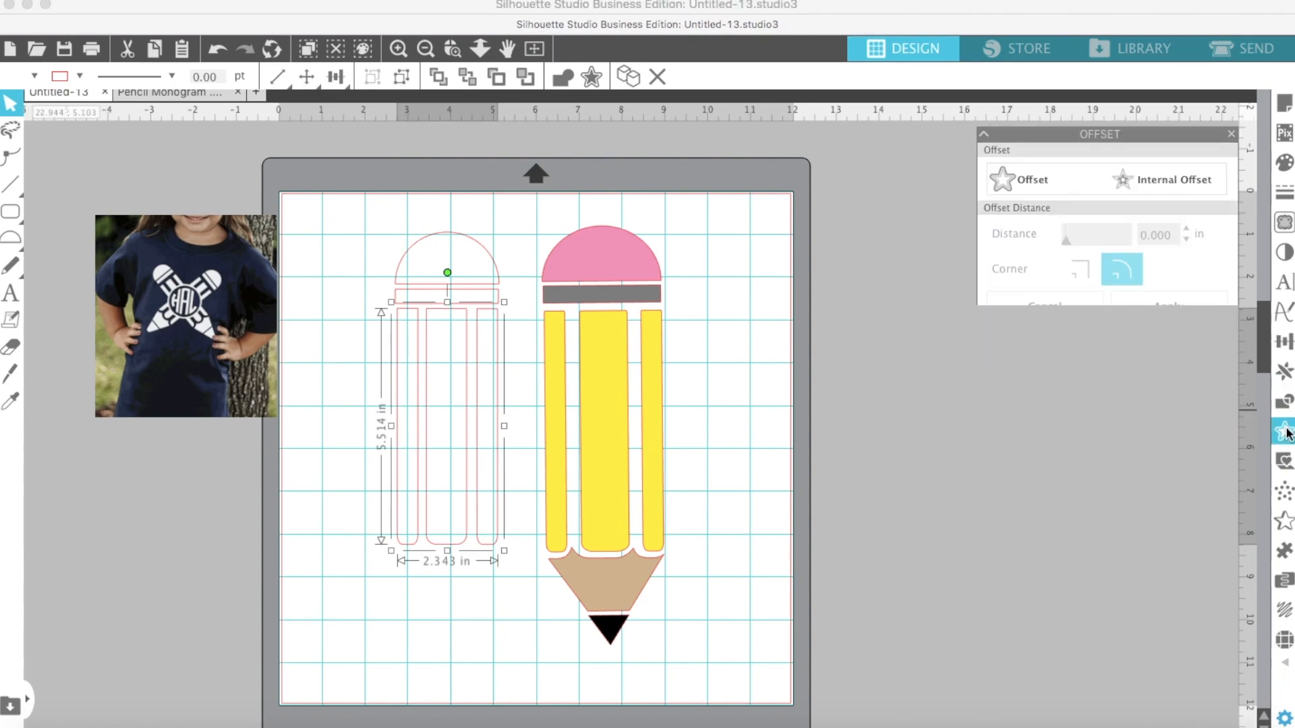
click(1022, 163)
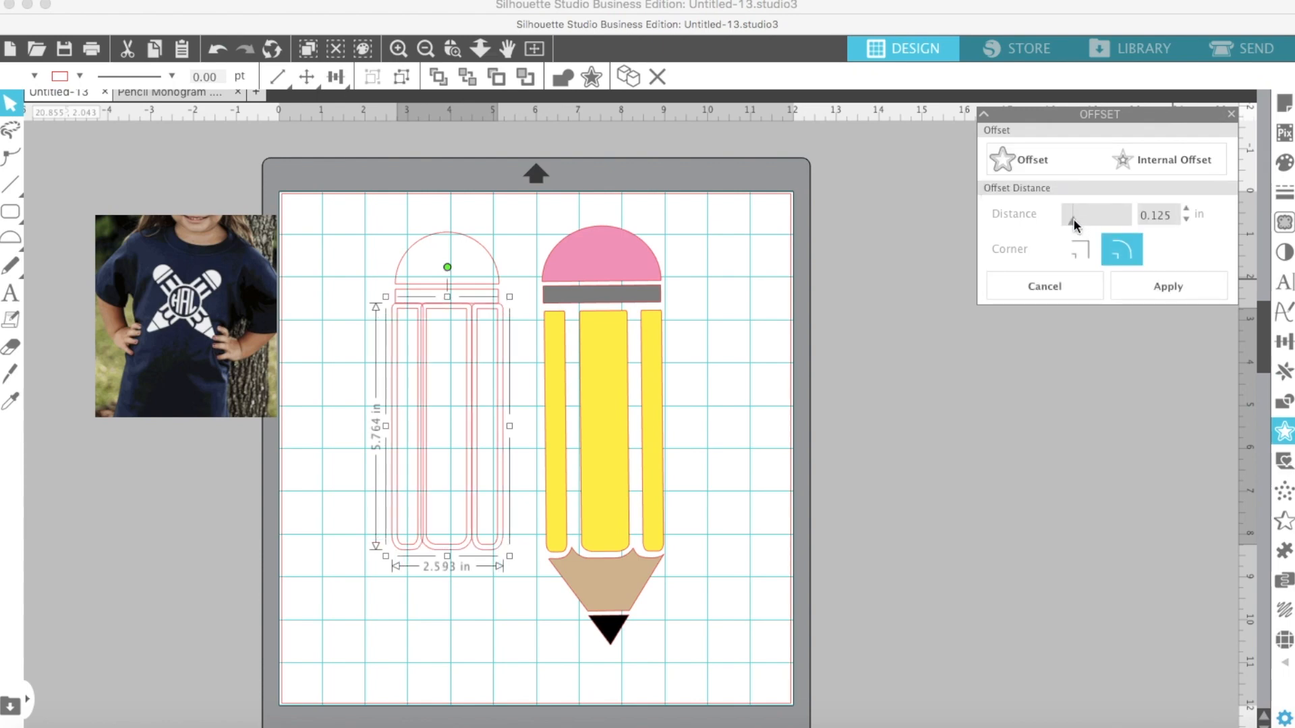
drag(1074, 221, 1074, 221)
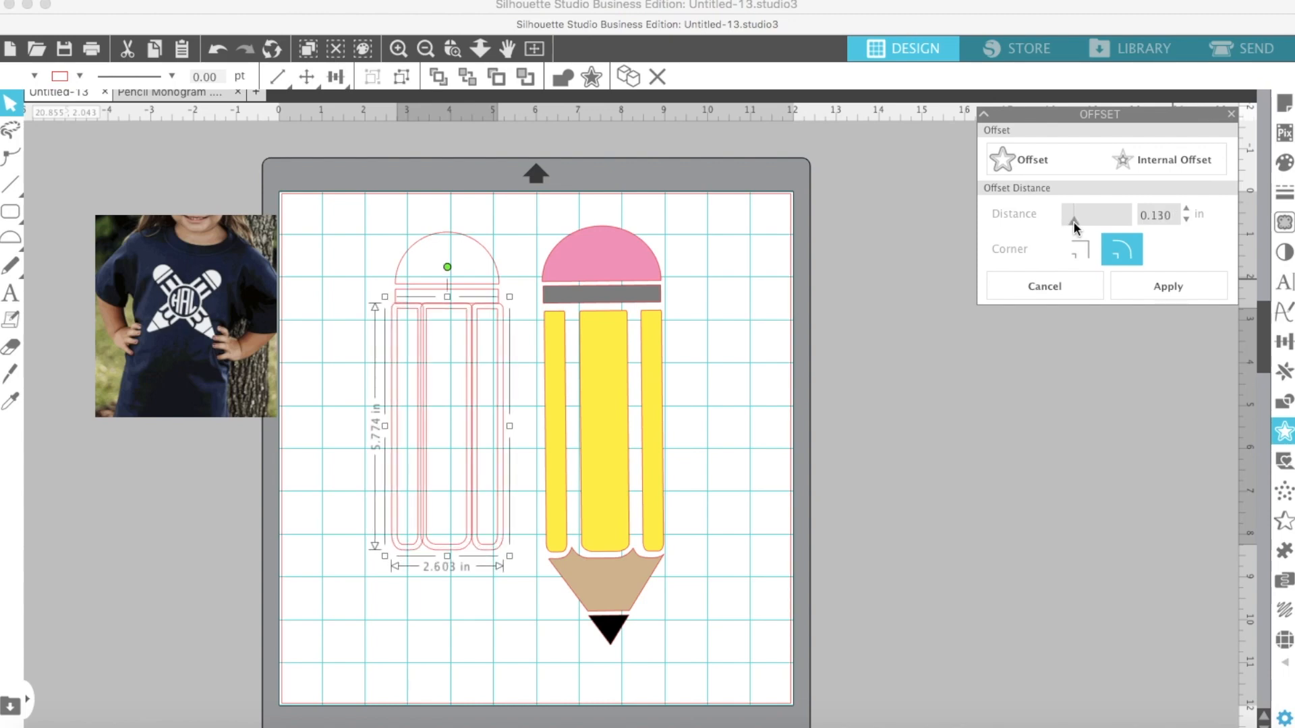
click(1161, 289)
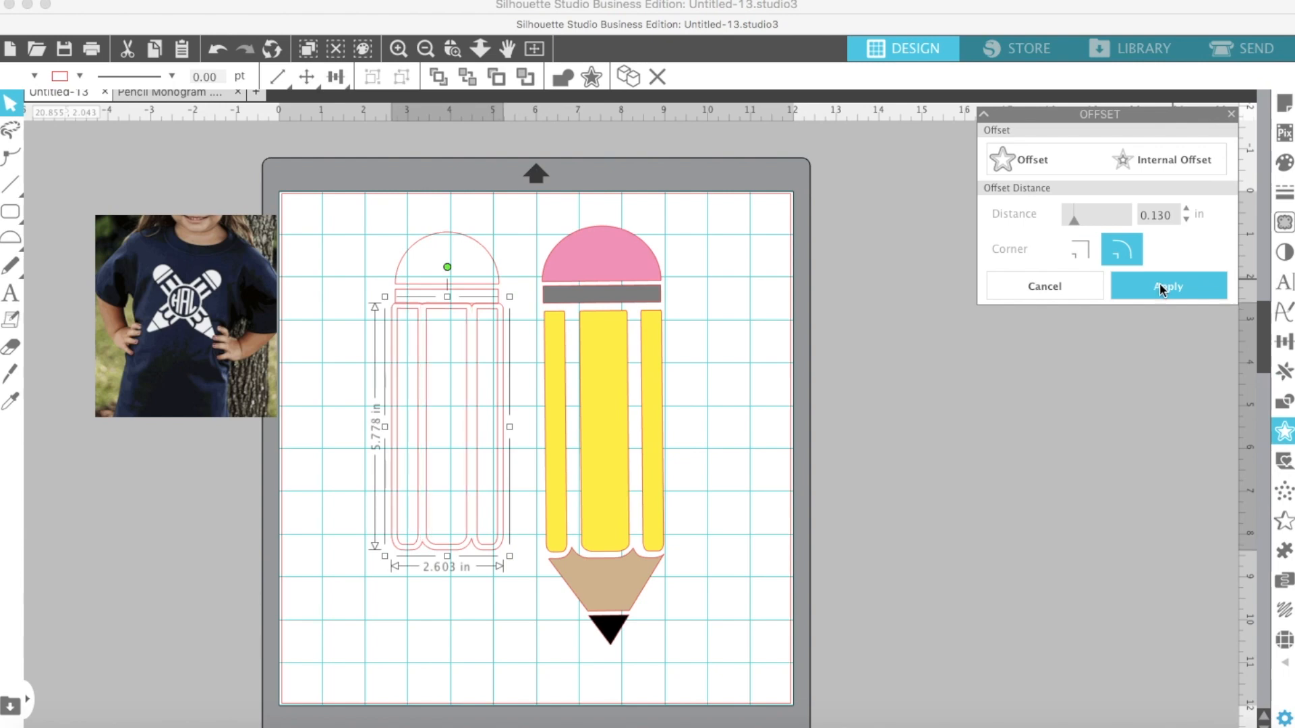
click(738, 367)
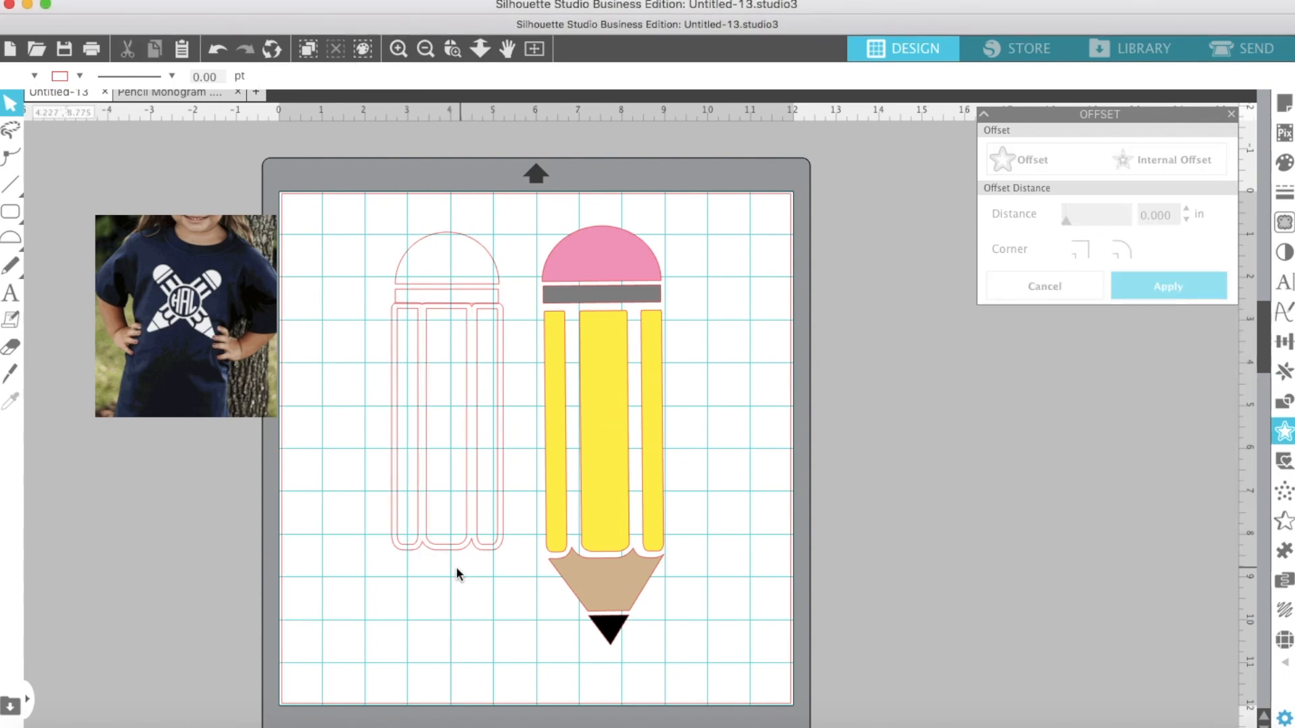
Step: Draw a three-sided polygon about 2.73 in wide by 2.65 in high below and left of the outlined pencil
click(448, 551)
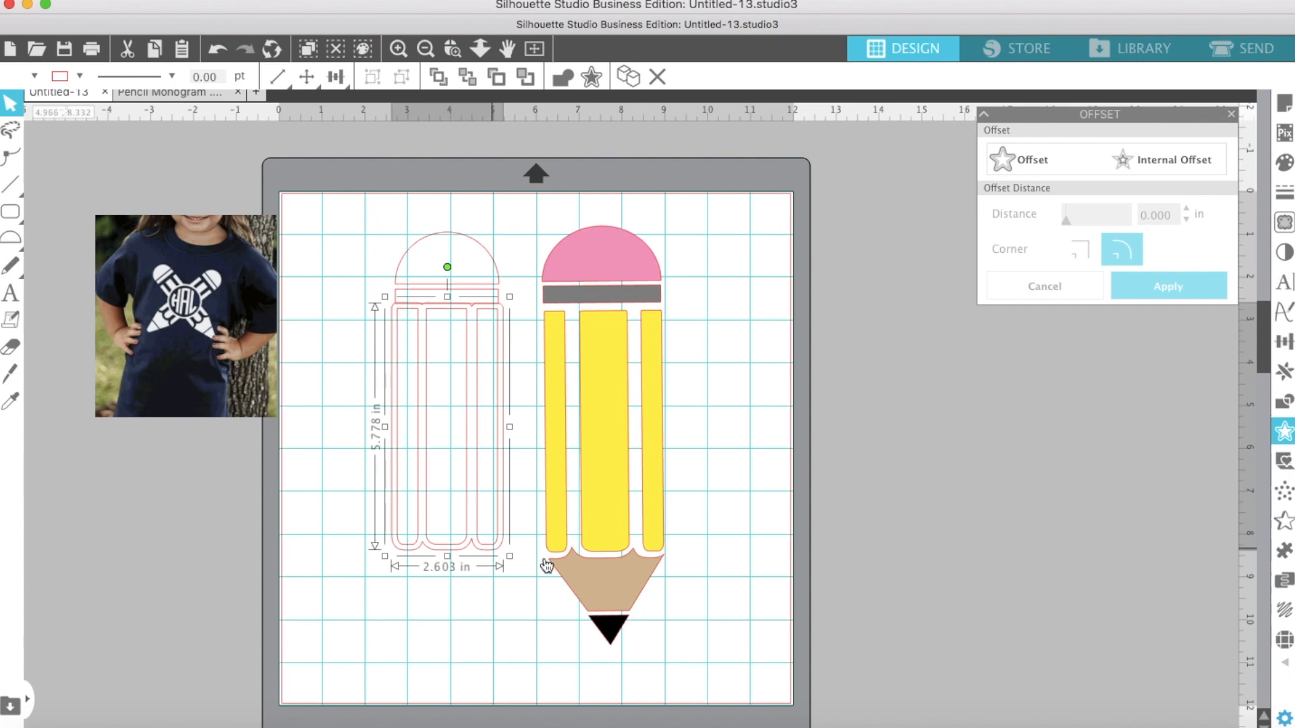
click(423, 619)
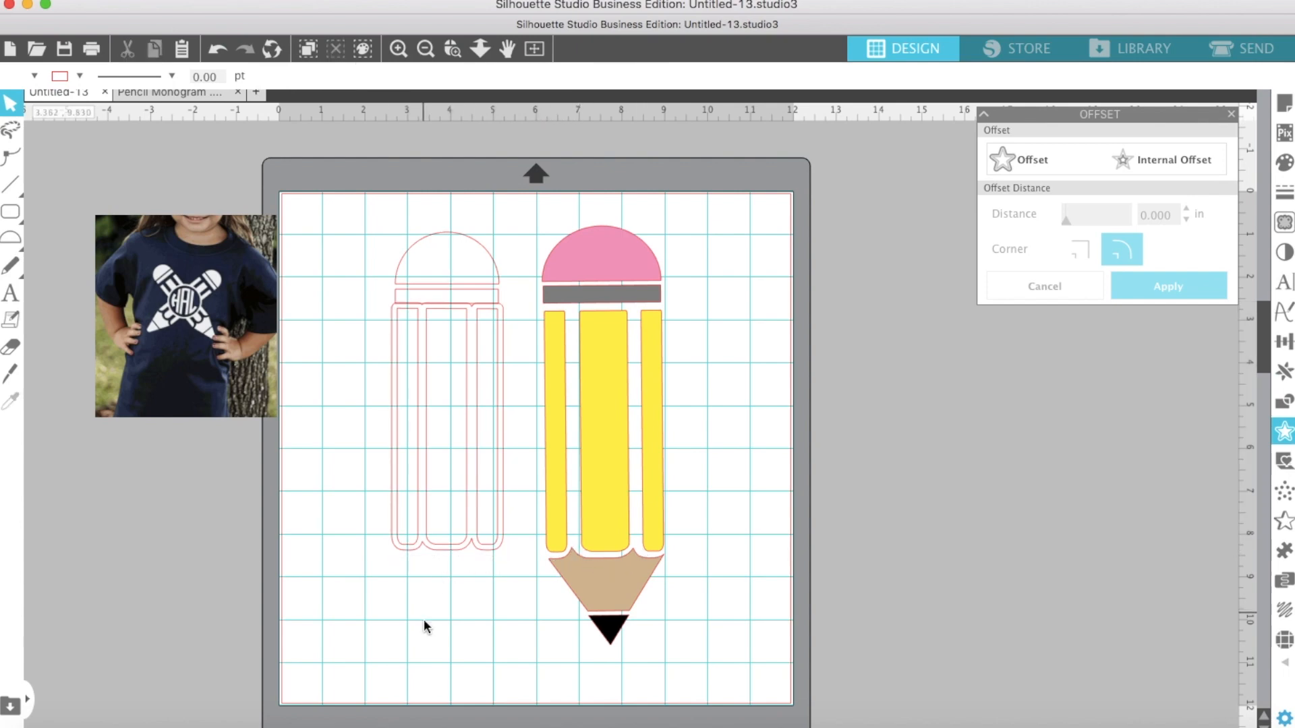
mouse_move(10, 215)
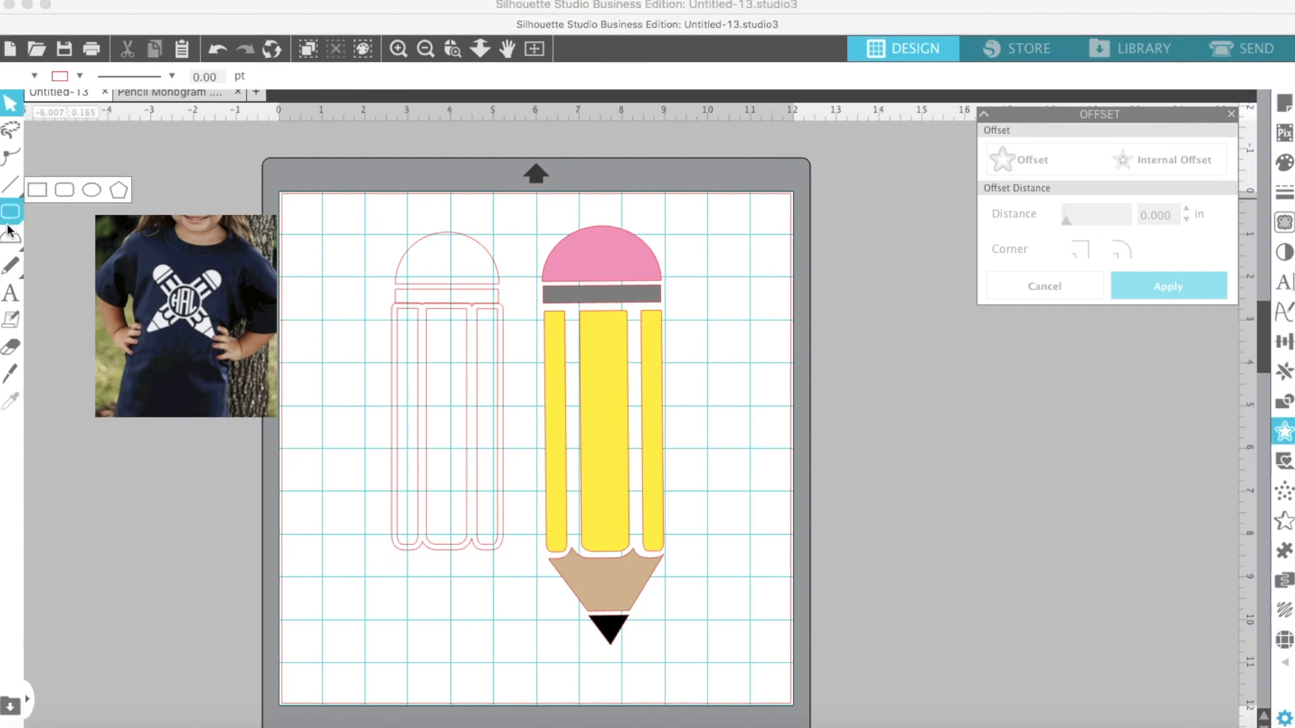
mouse_move(10, 238)
click(117, 194)
drag(346, 612, 304, 613)
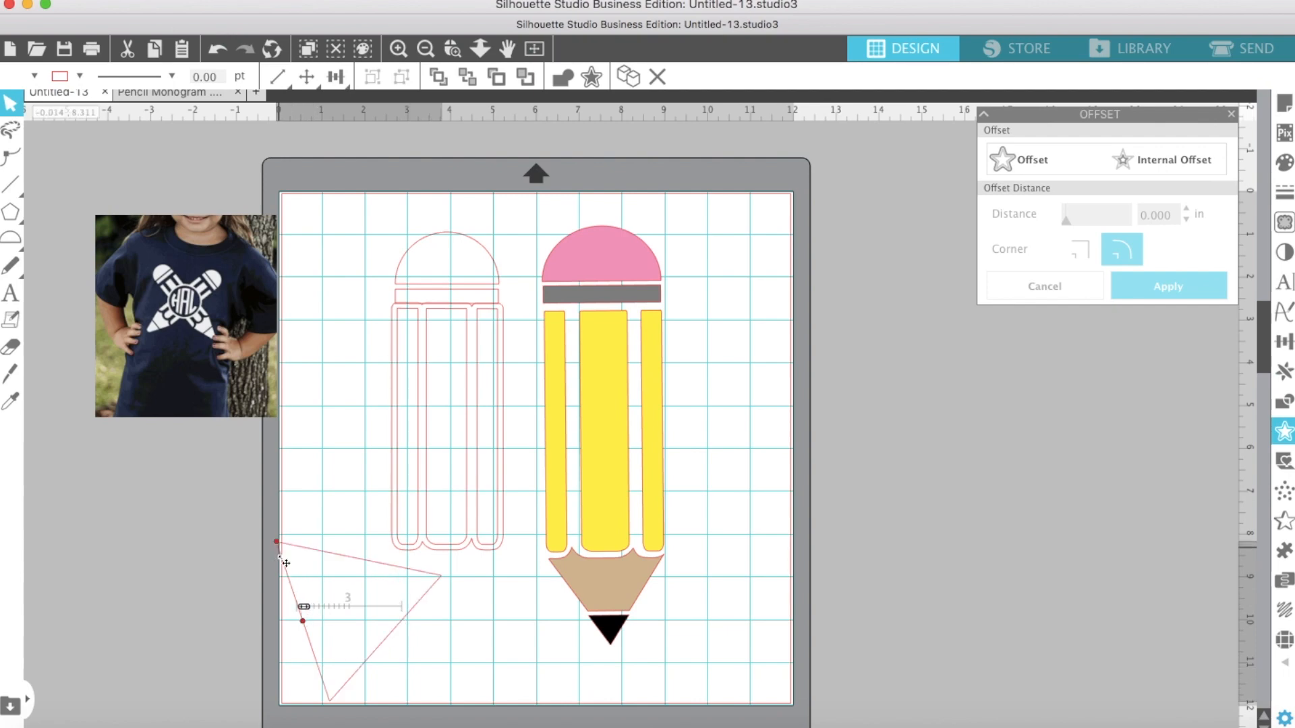
drag(272, 537, 318, 581)
Step: Draw a tall diamond about 2.82 in wide in the empty space right of the colored pencil
click(11, 239)
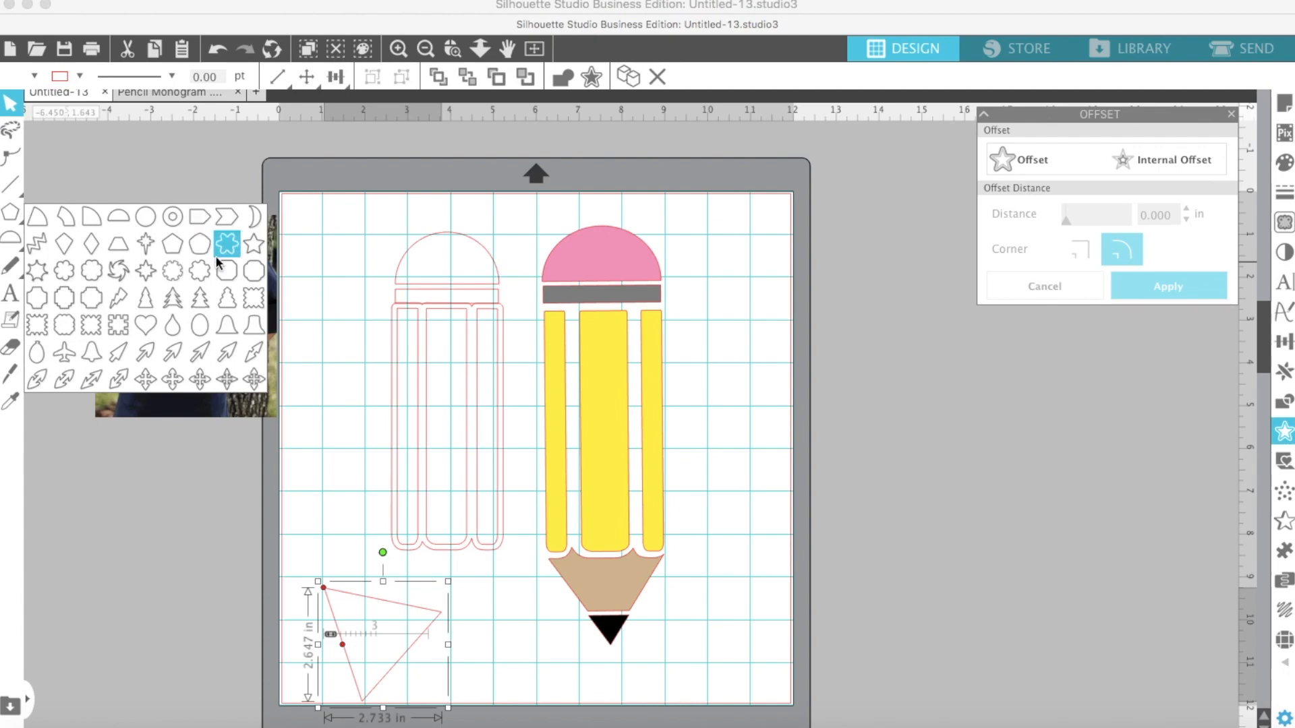
click(96, 248)
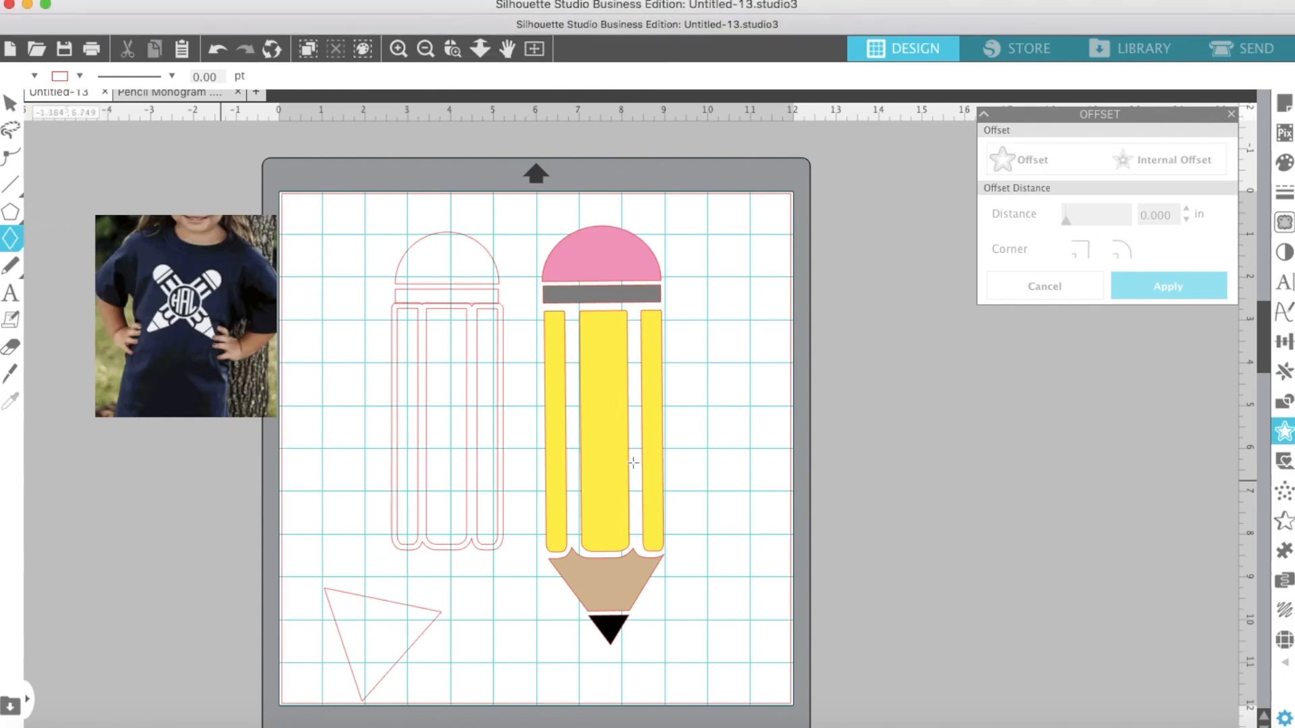
drag(770, 371, 770, 614)
click(738, 333)
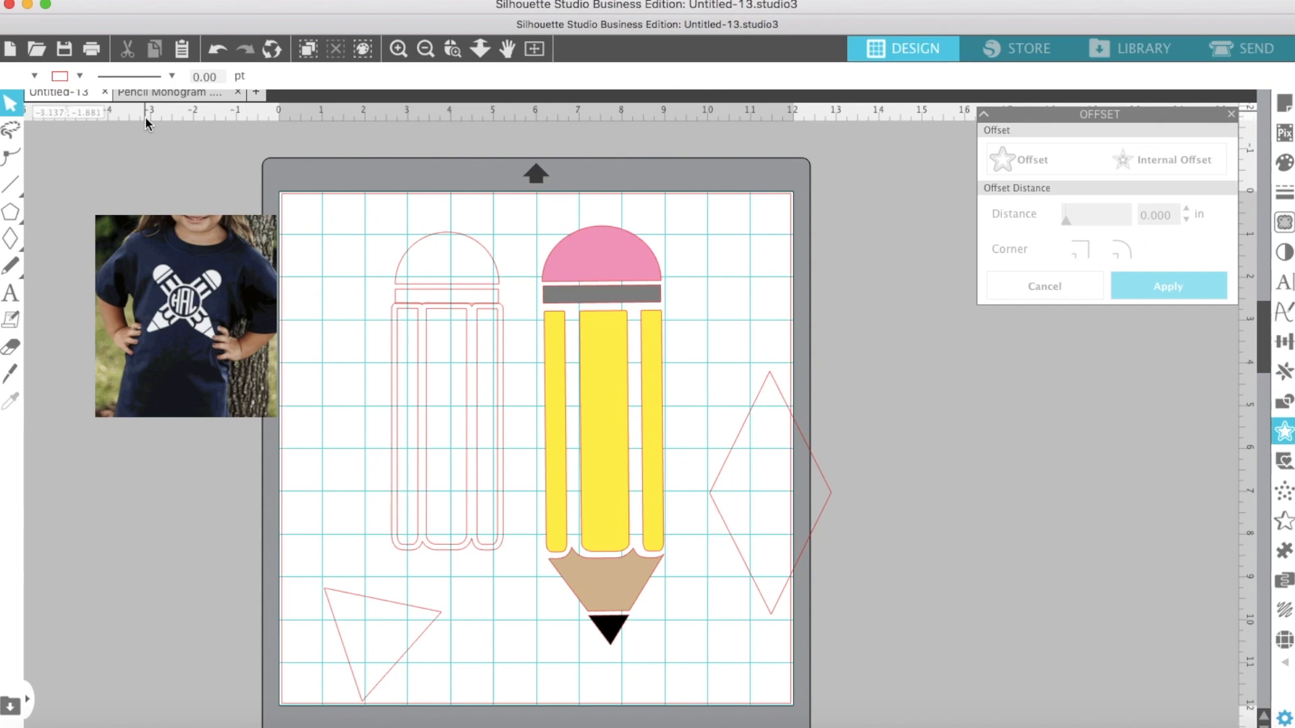
Step: Cut the diamond horizontally through its side corners with the Knife and delete the lower half
click(11, 373)
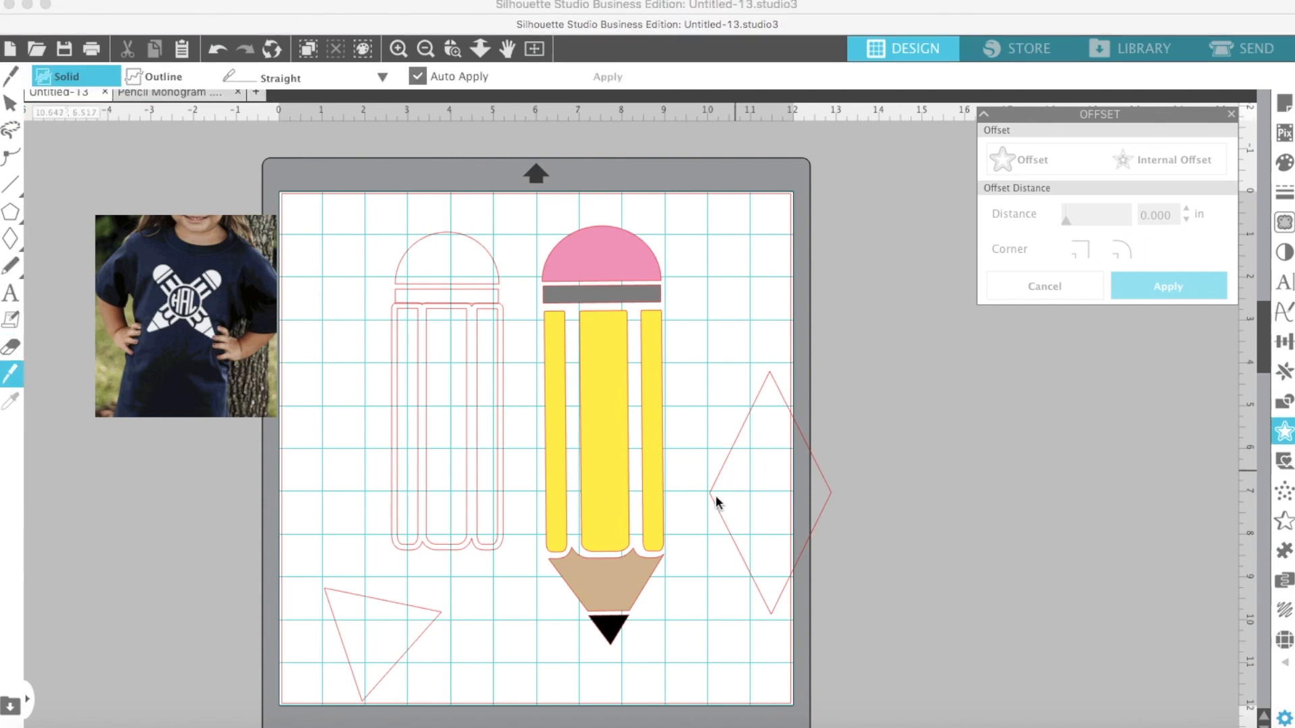
mouse_move(674, 493)
mouse_down()
mouse_move(870, 492)
mouse_move(860, 499)
mouse_up()
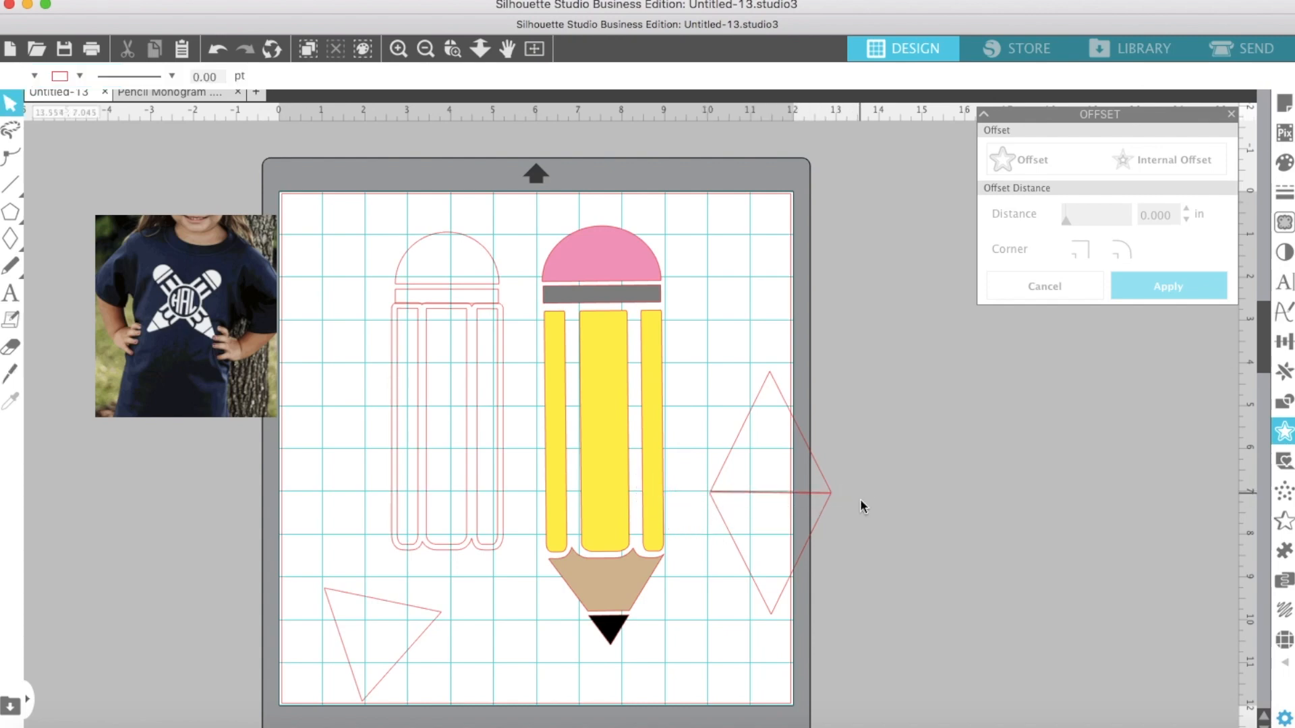
click(799, 568)
key(backslash)
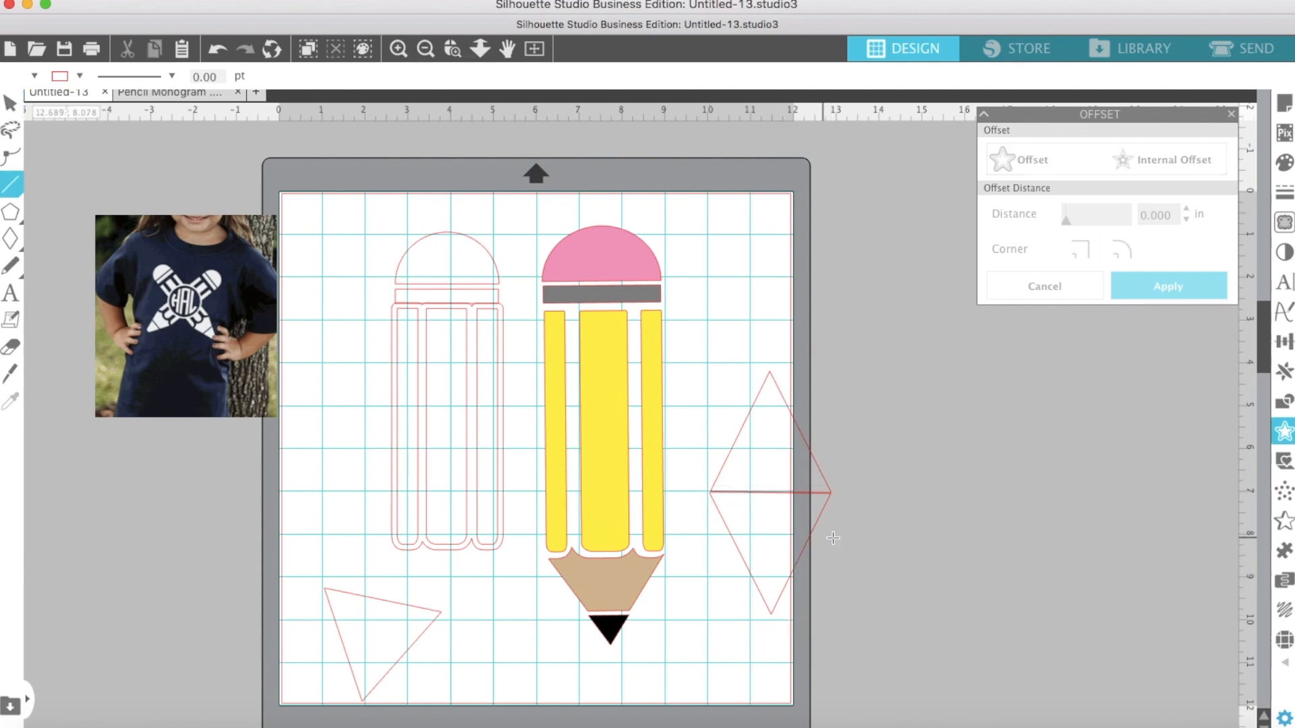
click(6, 110)
click(736, 555)
key(Delete)
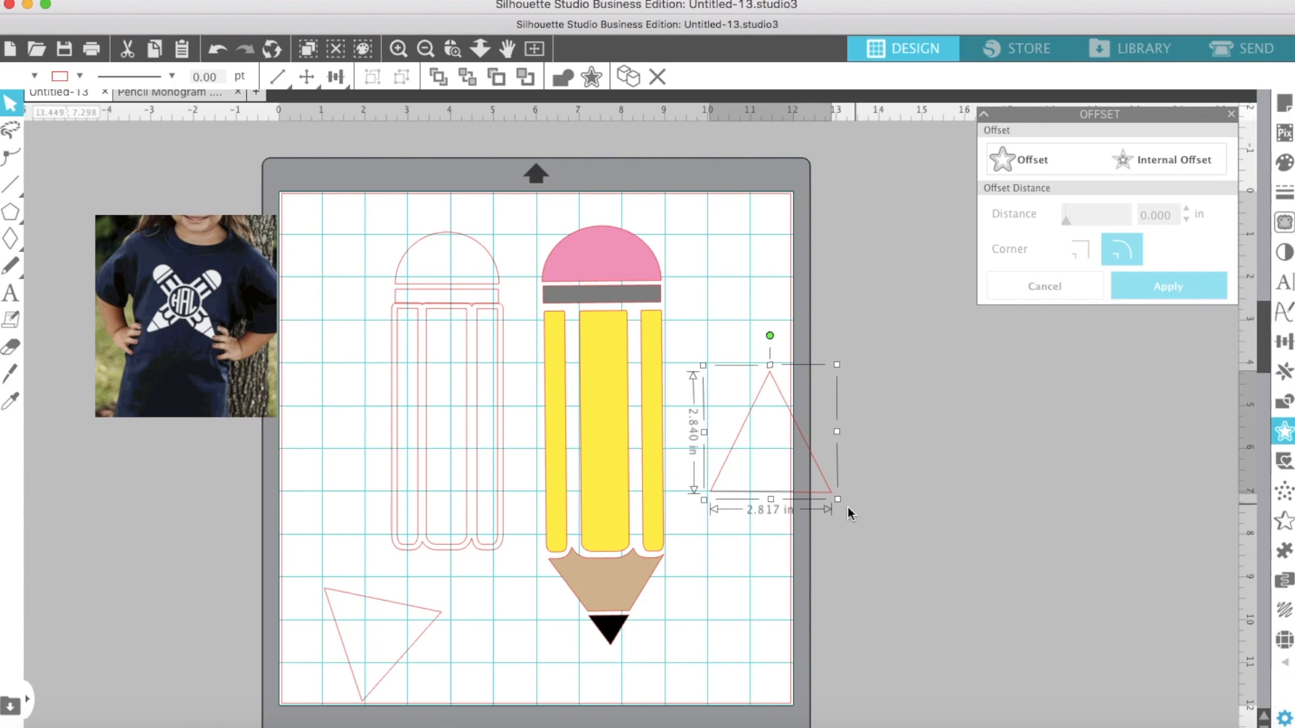
Step: Enlarge the remaining triangle to about 3.60 in wide by 2.95 in high and rotate it 180° to point downward
drag(840, 505, 871, 532)
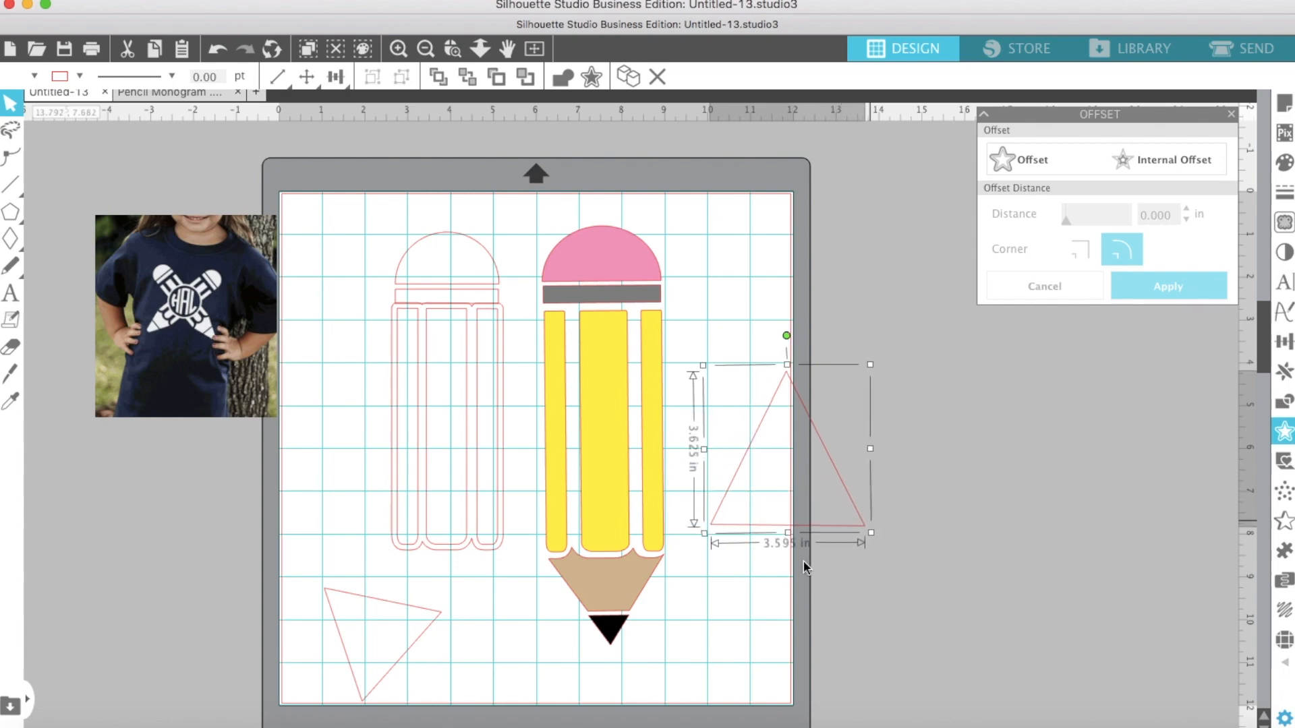
drag(791, 541, 791, 514)
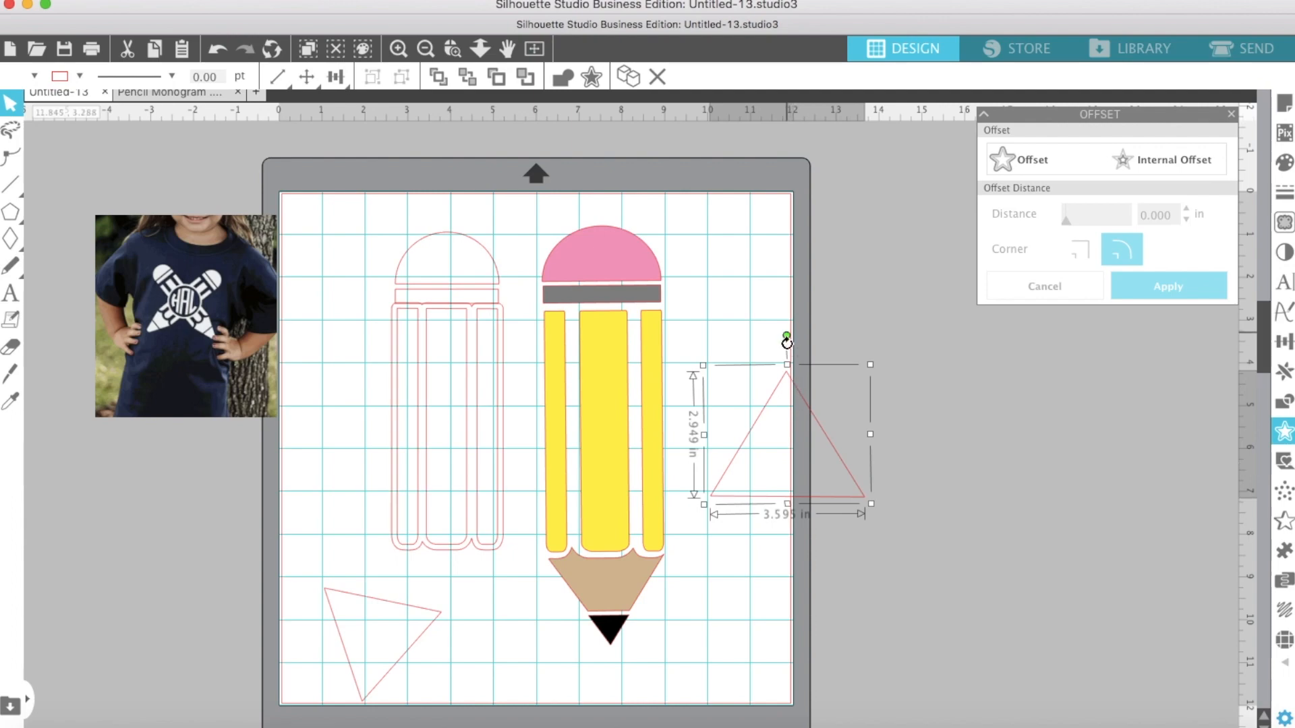
drag(786, 336, 787, 561)
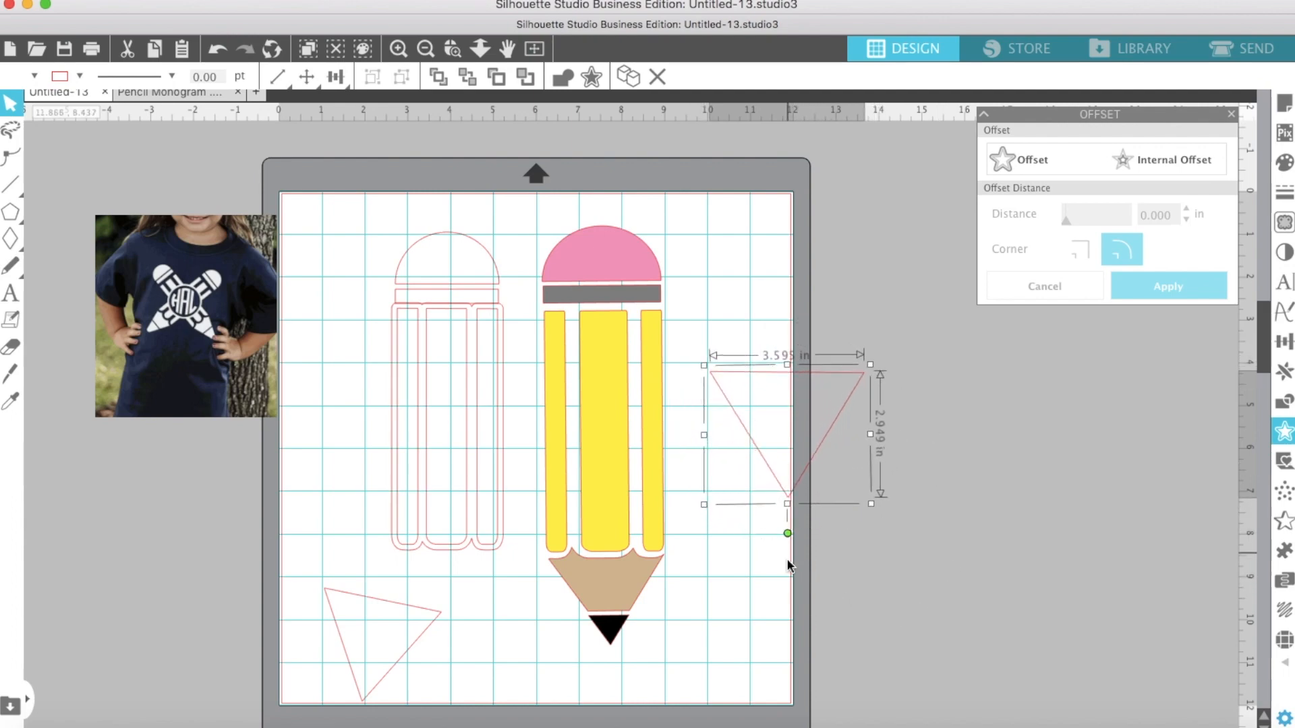
Step: Place the inverted triangle at the lower end of the outlined pencil, scale it to about 2.53 by 2.08 in, and center it under the body
mouse_move(792, 383)
mouse_down()
mouse_move(540, 659)
mouse_move(474, 568)
mouse_up()
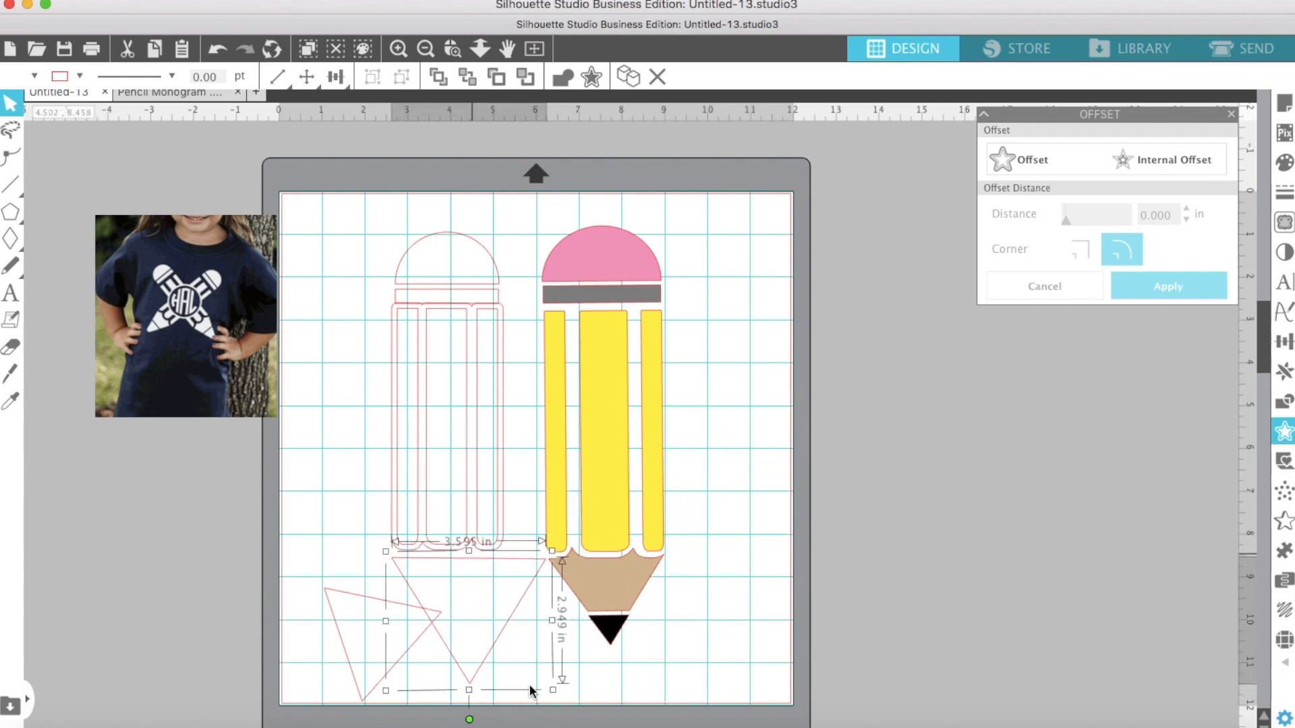
drag(534, 681, 510, 660)
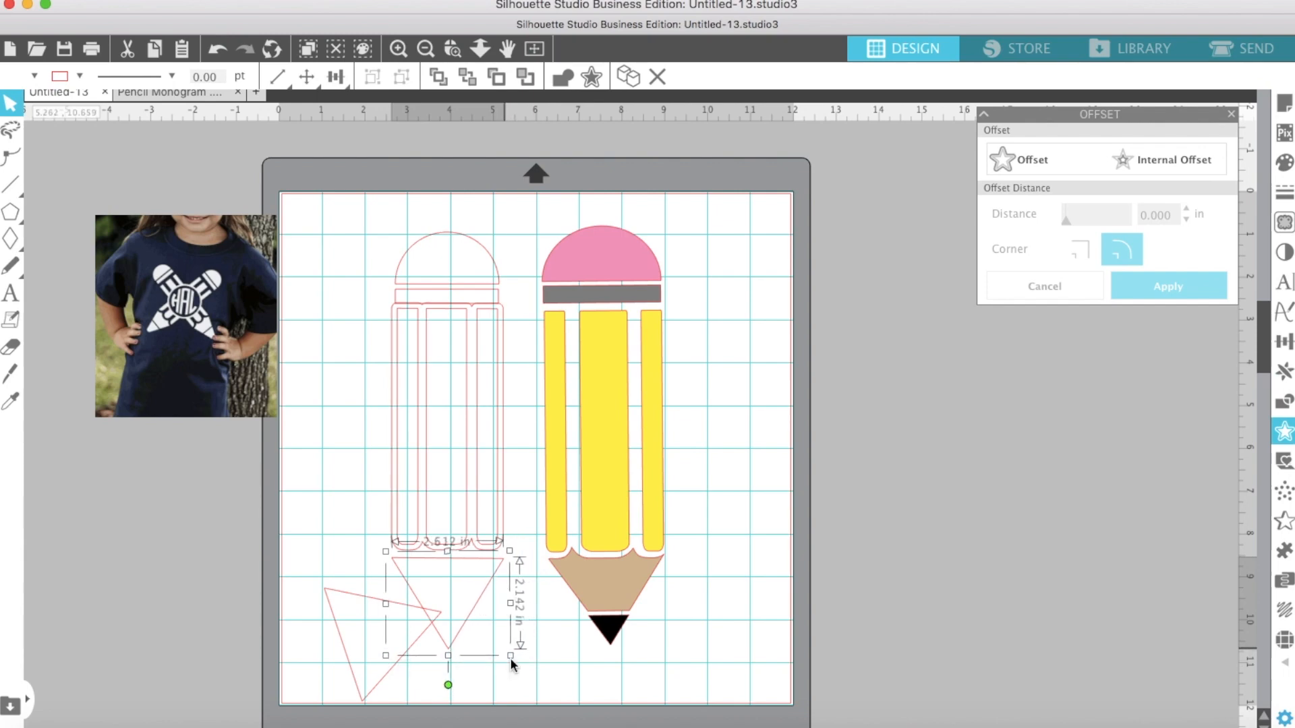
drag(469, 630, 467, 619)
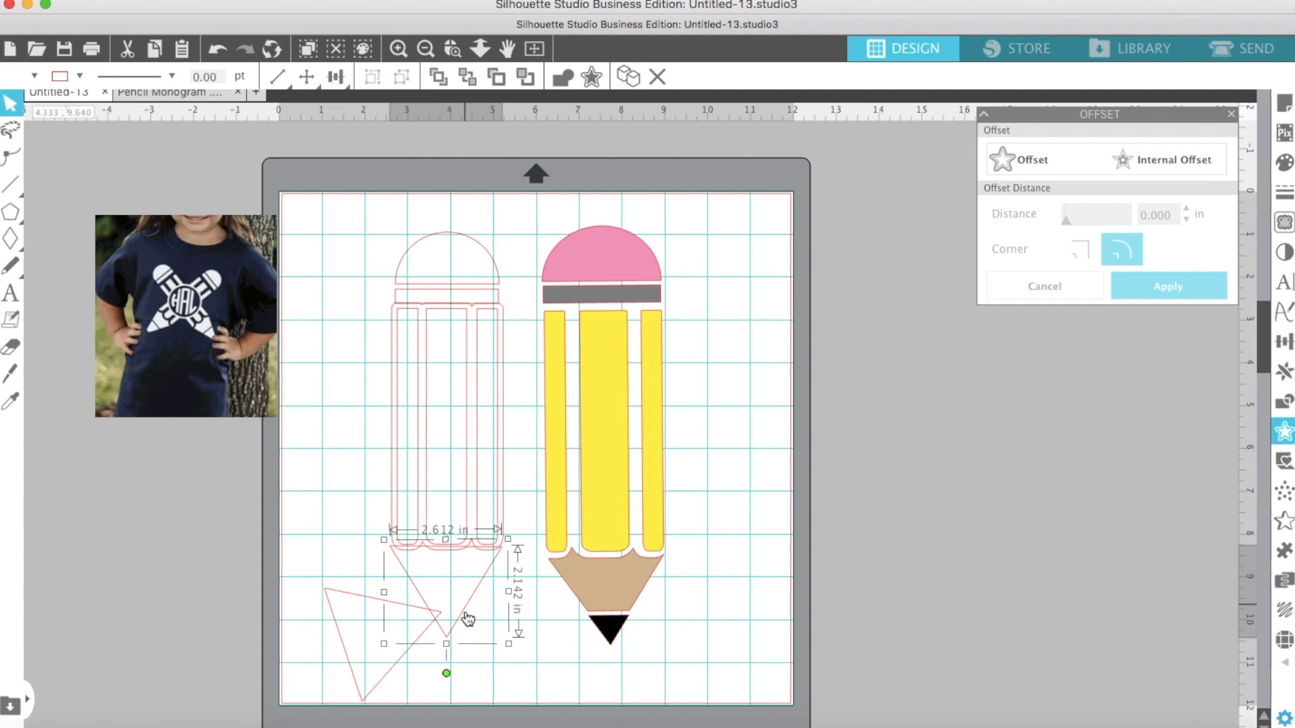
drag(511, 649, 507, 646)
key(Right)
key(Right)
key(Right)
key(Right)
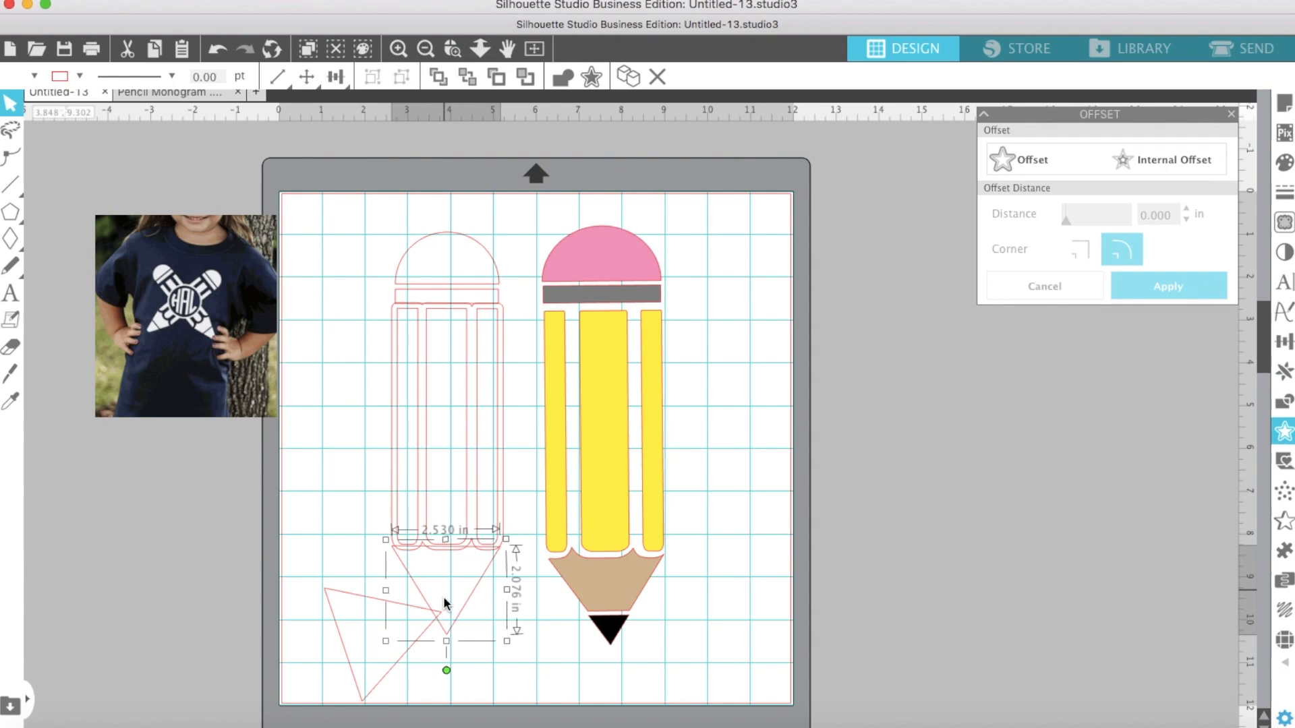
key(Right)
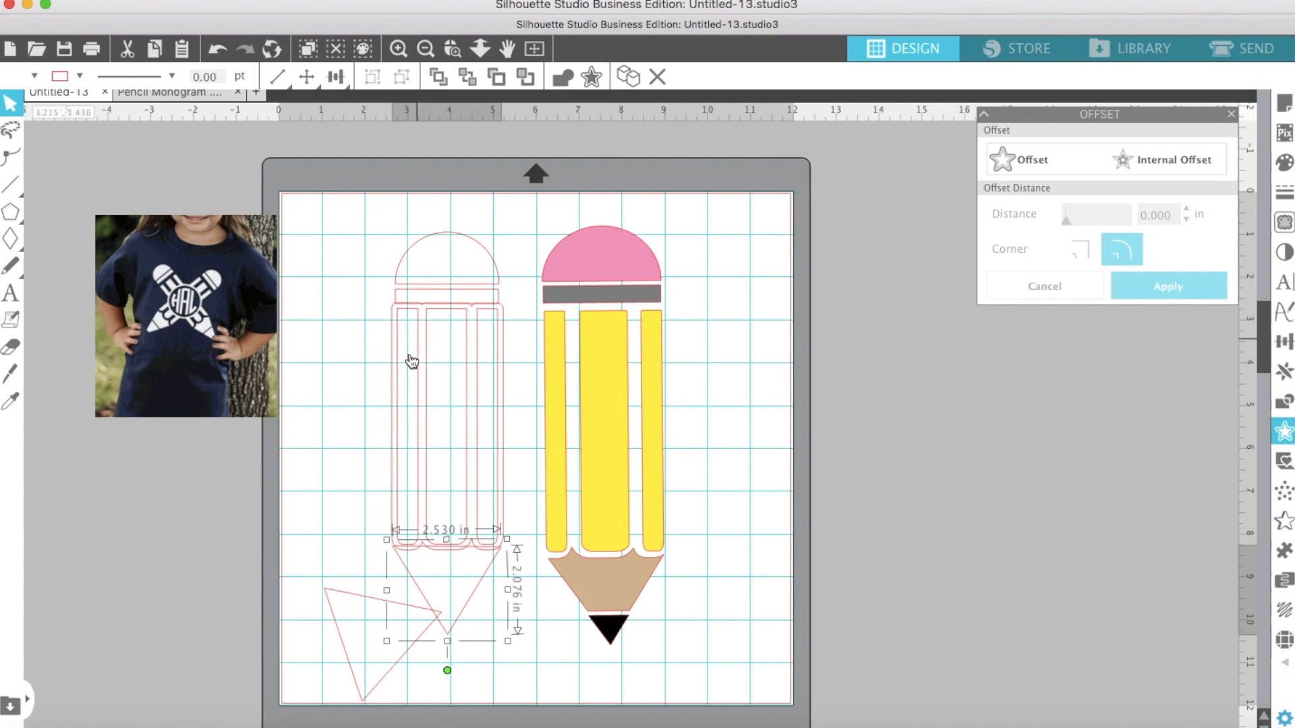
click(378, 547)
click(394, 557)
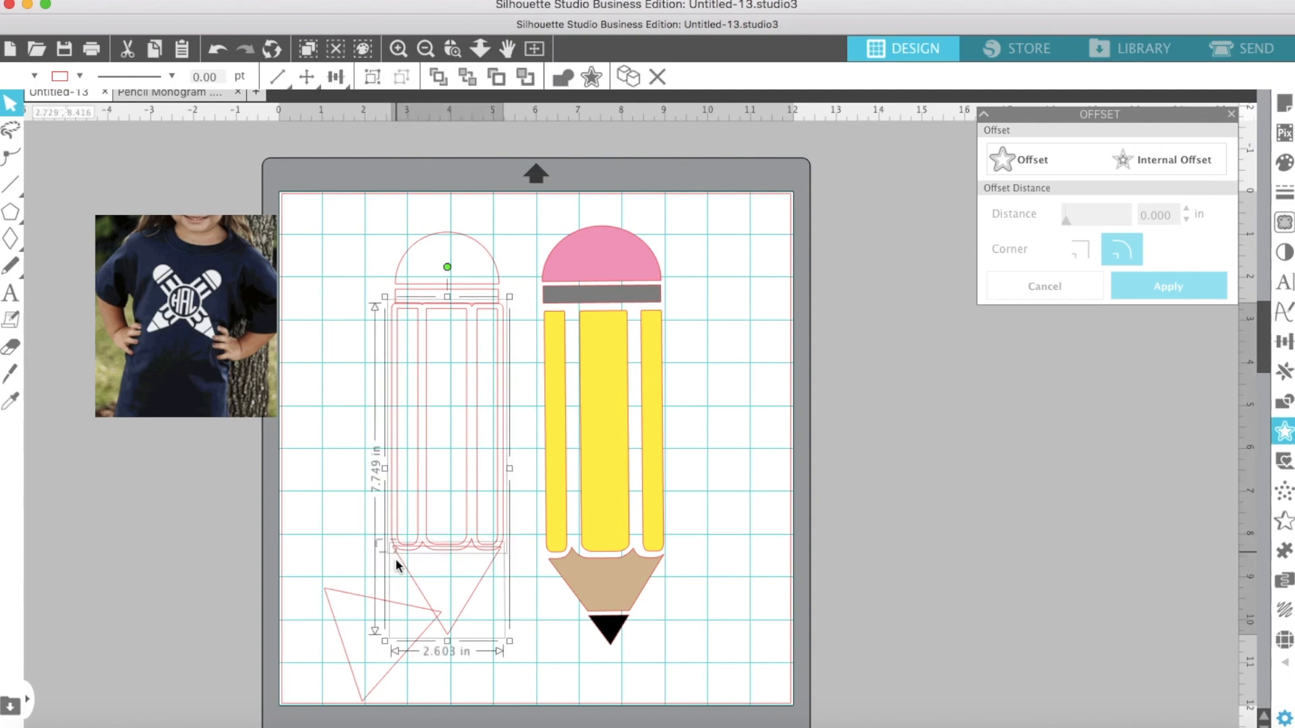
click(326, 464)
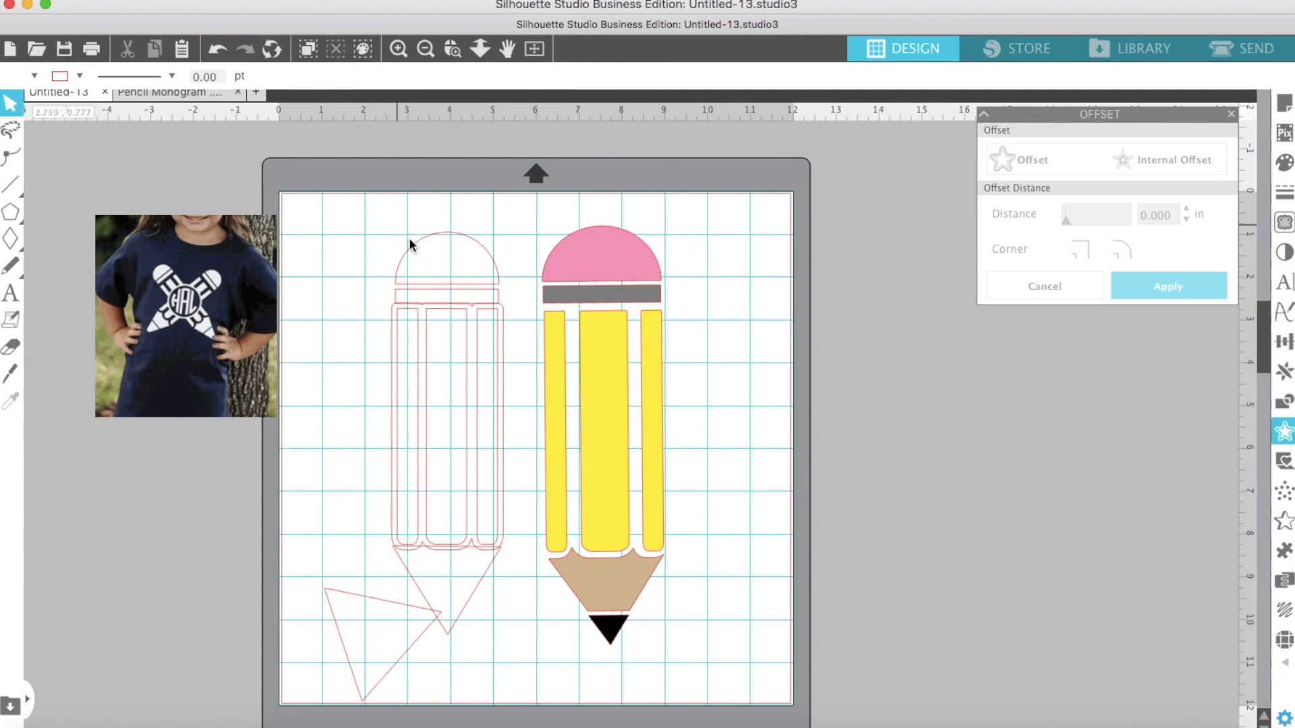
Step: Move the outlined eraser dome and its band to the right of the colored pencil and group them
click(407, 247)
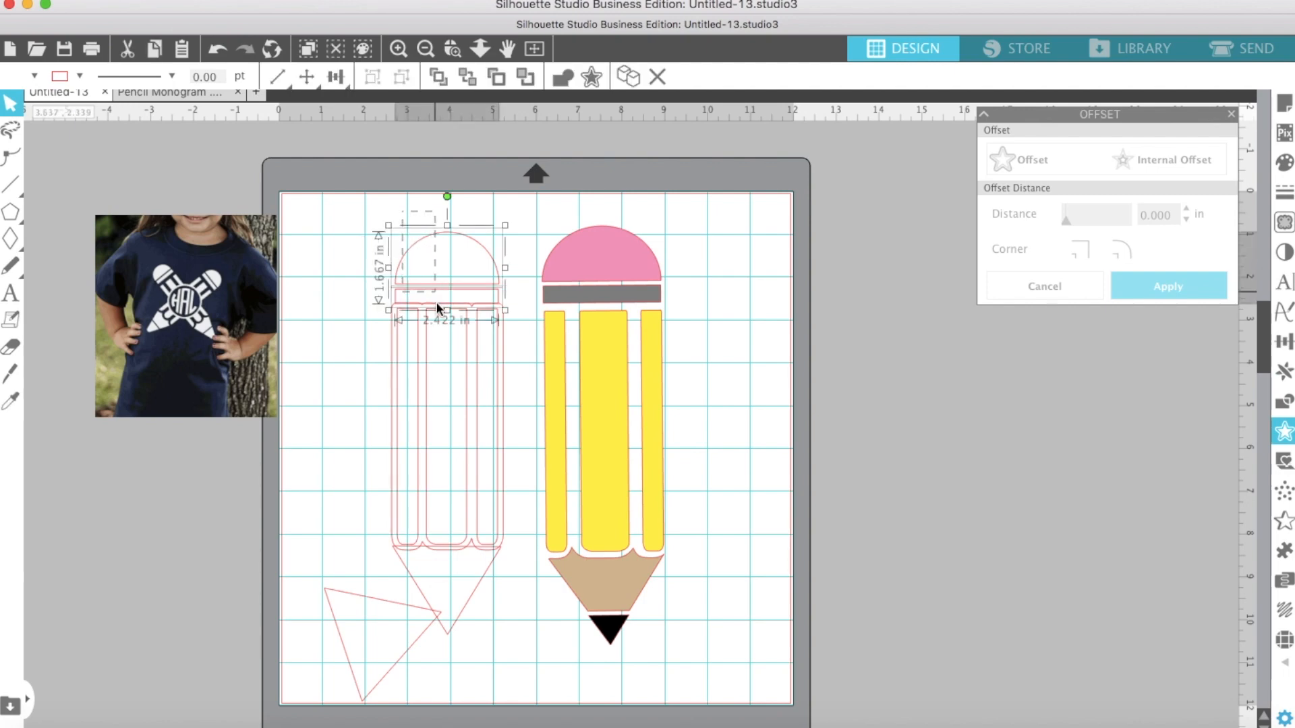
mouse_move(432, 248)
mouse_down()
mouse_move(731, 273)
mouse_move(727, 234)
mouse_up()
right_click(727, 233)
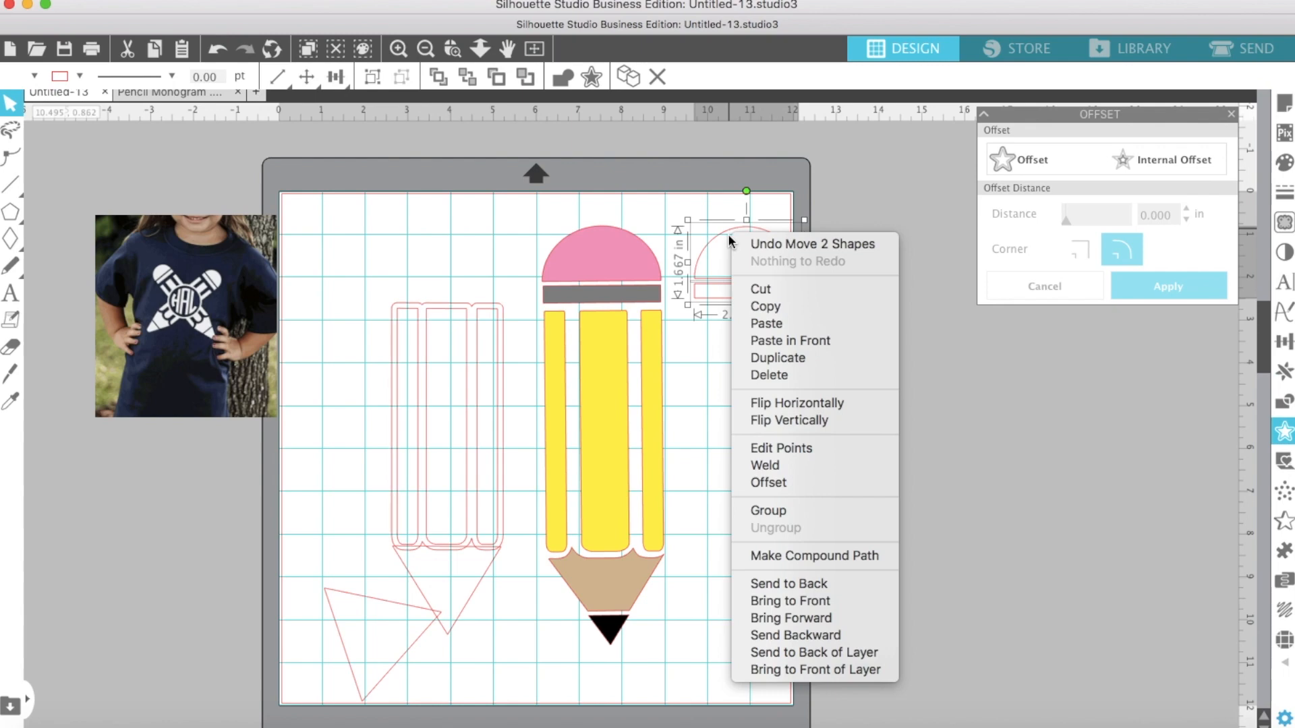
click(793, 514)
Step: Move the three grouped strips out of the offset outline to beneath the outlined eraser and band
click(375, 362)
mouse_move(424, 379)
mouse_down()
mouse_move(596, 388)
mouse_move(739, 367)
mouse_move(729, 385)
mouse_move(702, 369)
mouse_move(720, 376)
mouse_up()
click(720, 376)
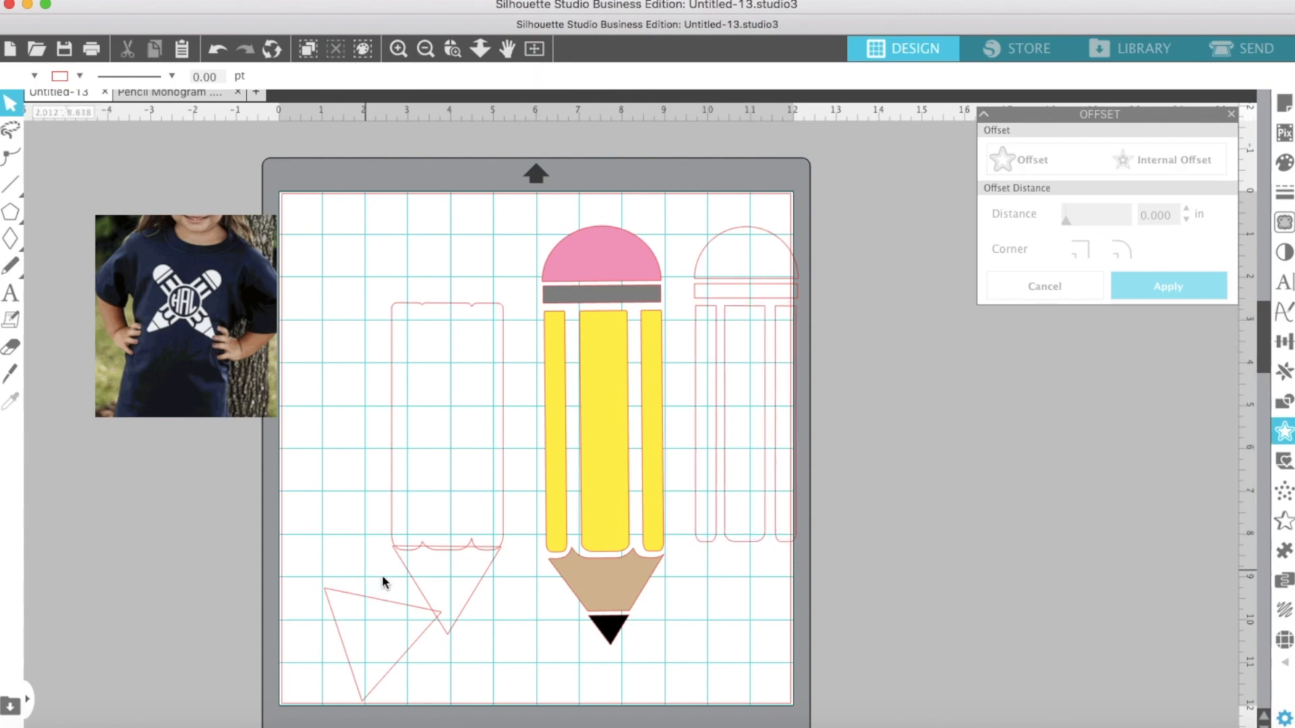
Step: Shift the offset body outline slightly down and select it together with the tip triangle
click(395, 527)
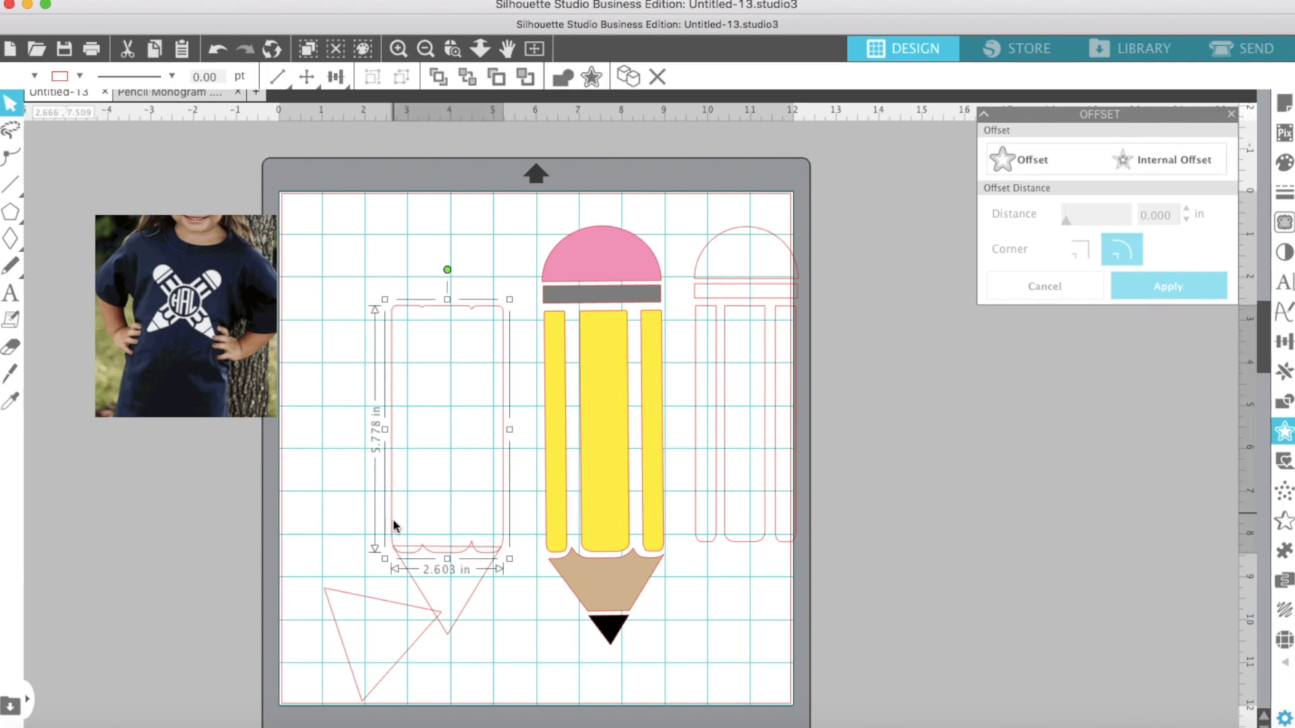
click(334, 481)
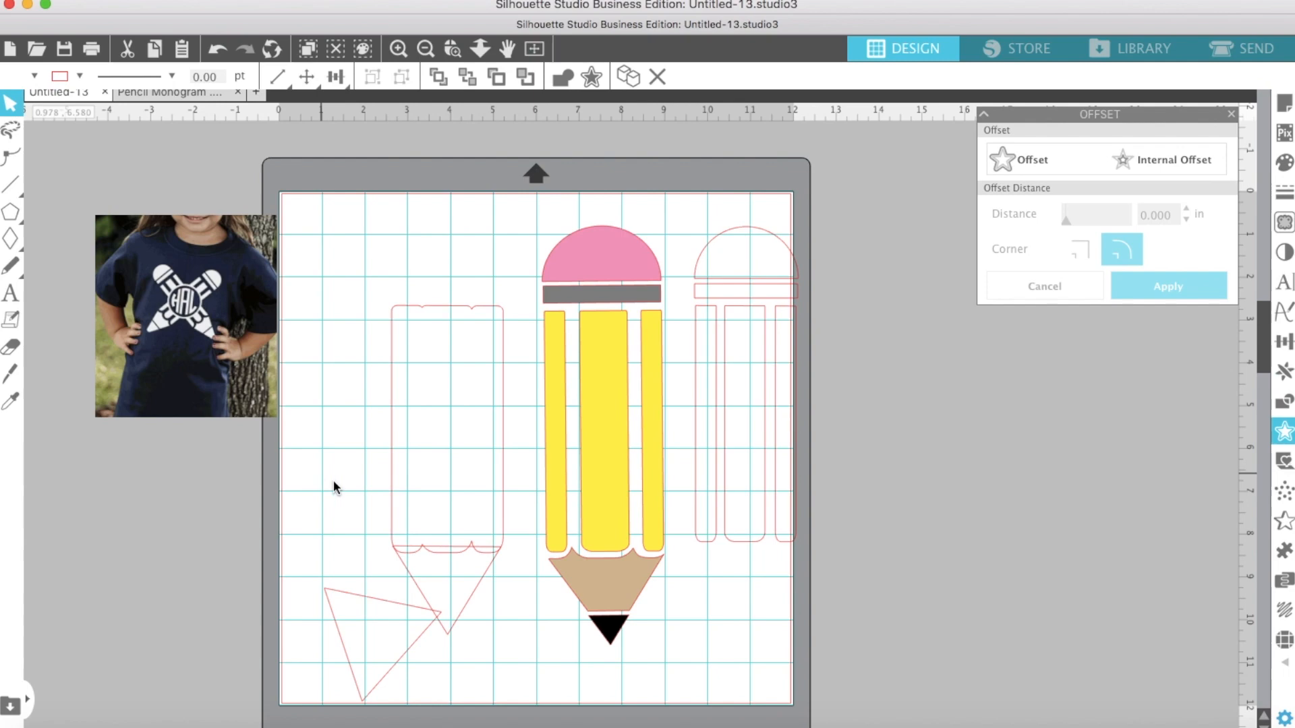
drag(333, 480, 464, 595)
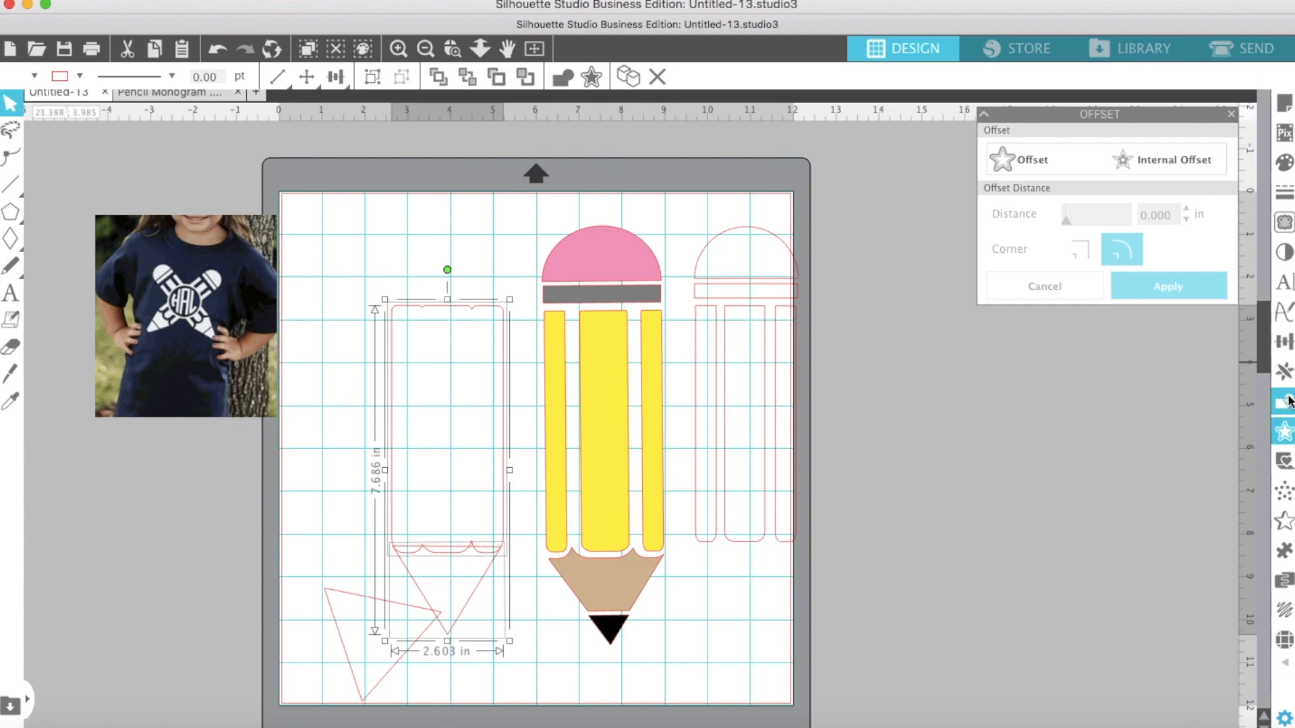
Step: Delete the spare tilted triangle and fill the pencil tip triangle with black
click(1288, 401)
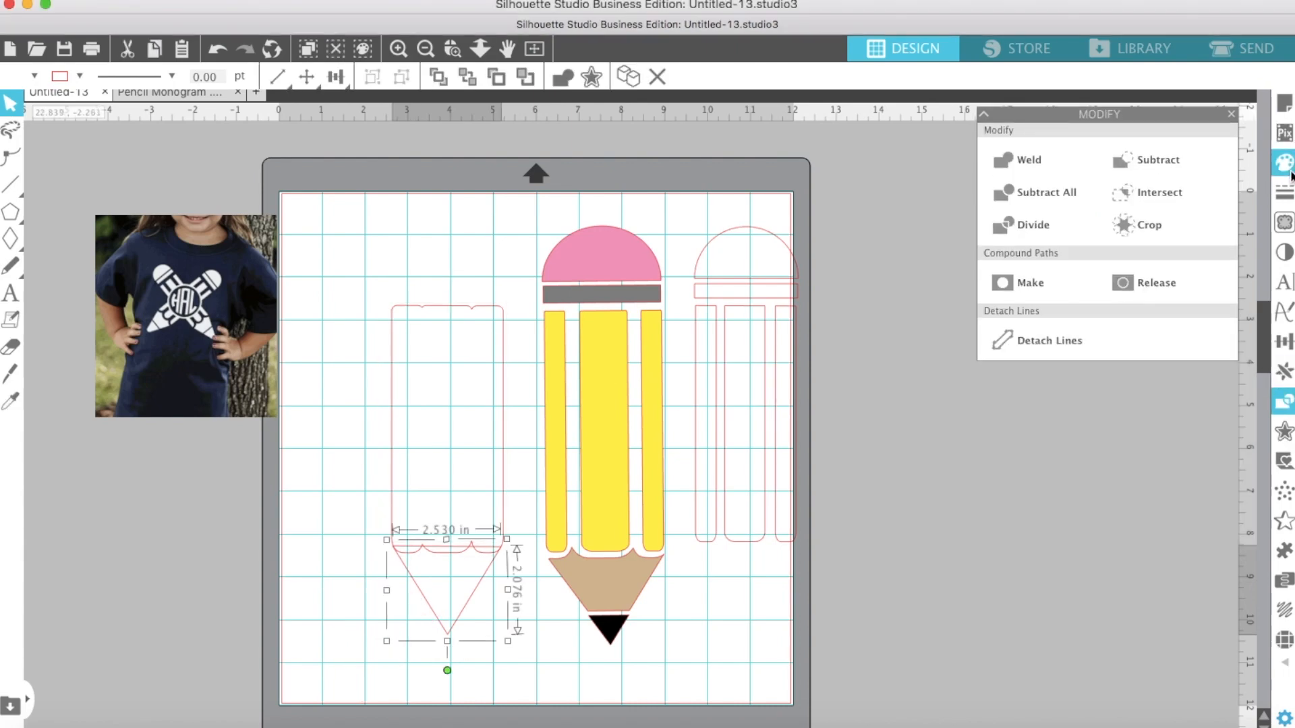
click(1290, 173)
click(1110, 202)
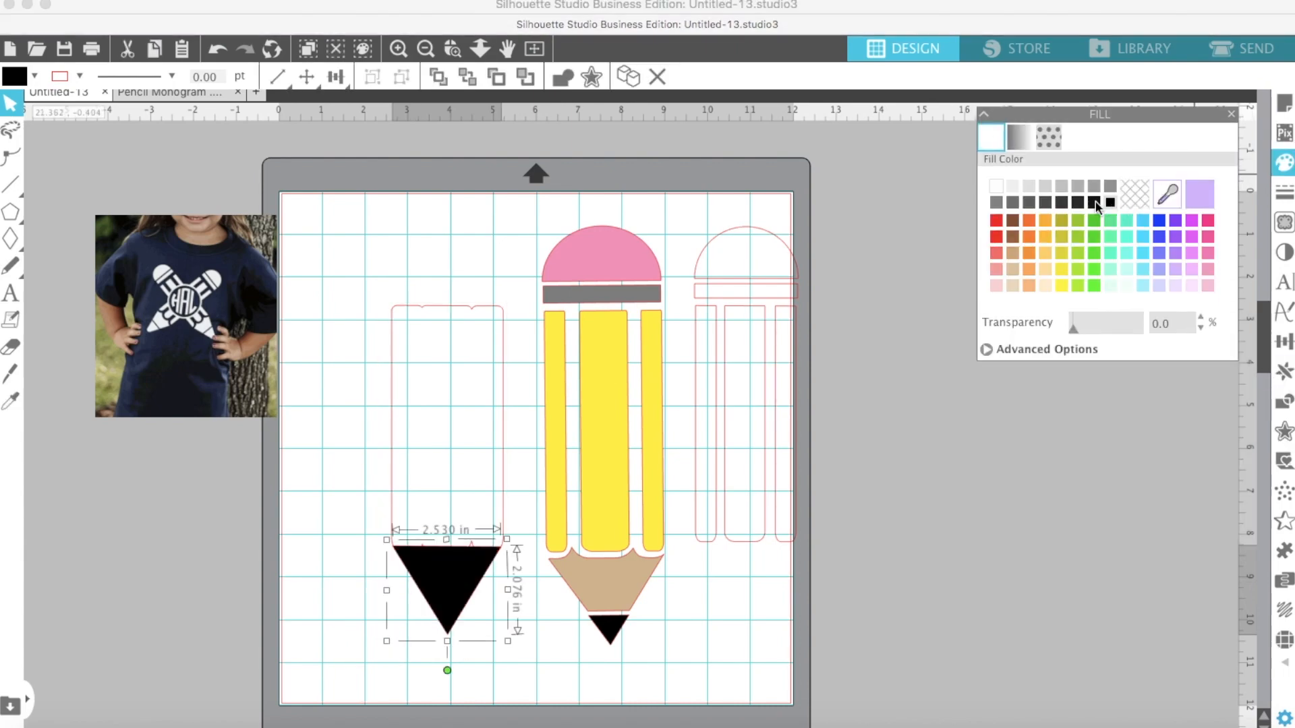
click(364, 487)
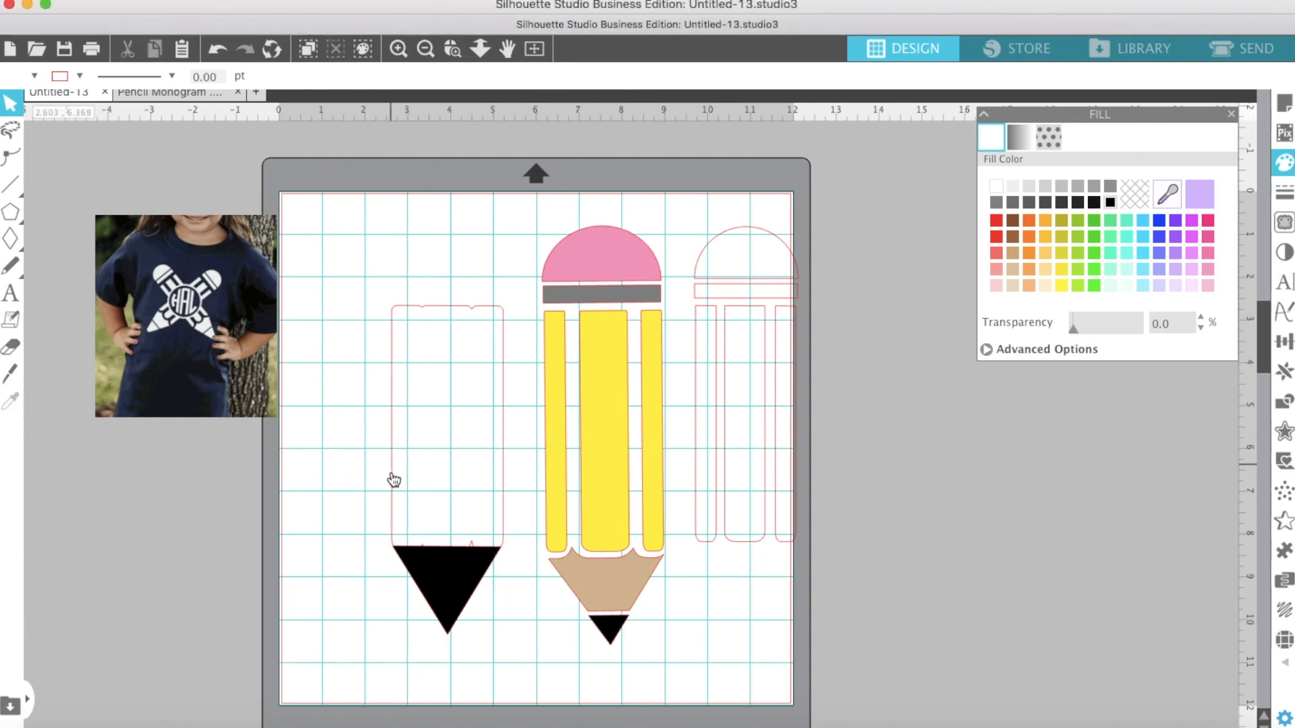
Step: Fill the offset body outline with yellow and bring it in front of the black triangle
click(392, 479)
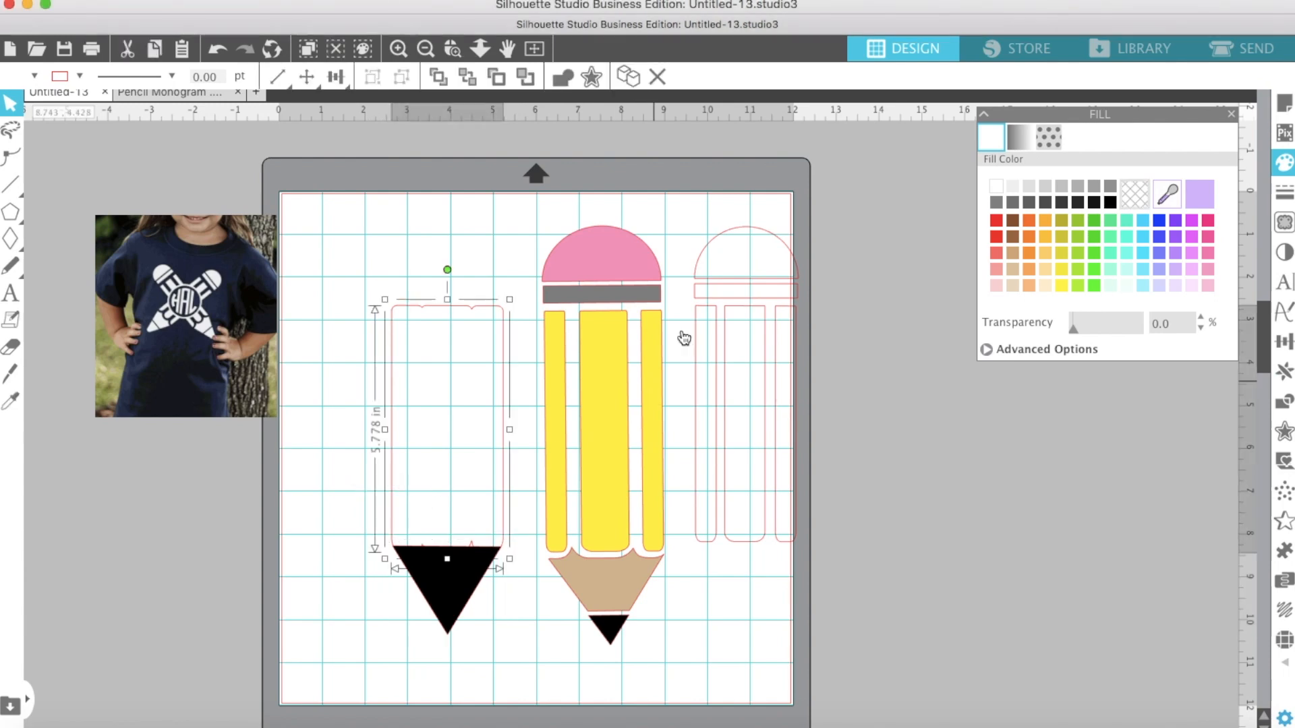
click(1062, 285)
click(375, 412)
click(442, 422)
right_click(440, 414)
scroll(507, 667, down, 2)
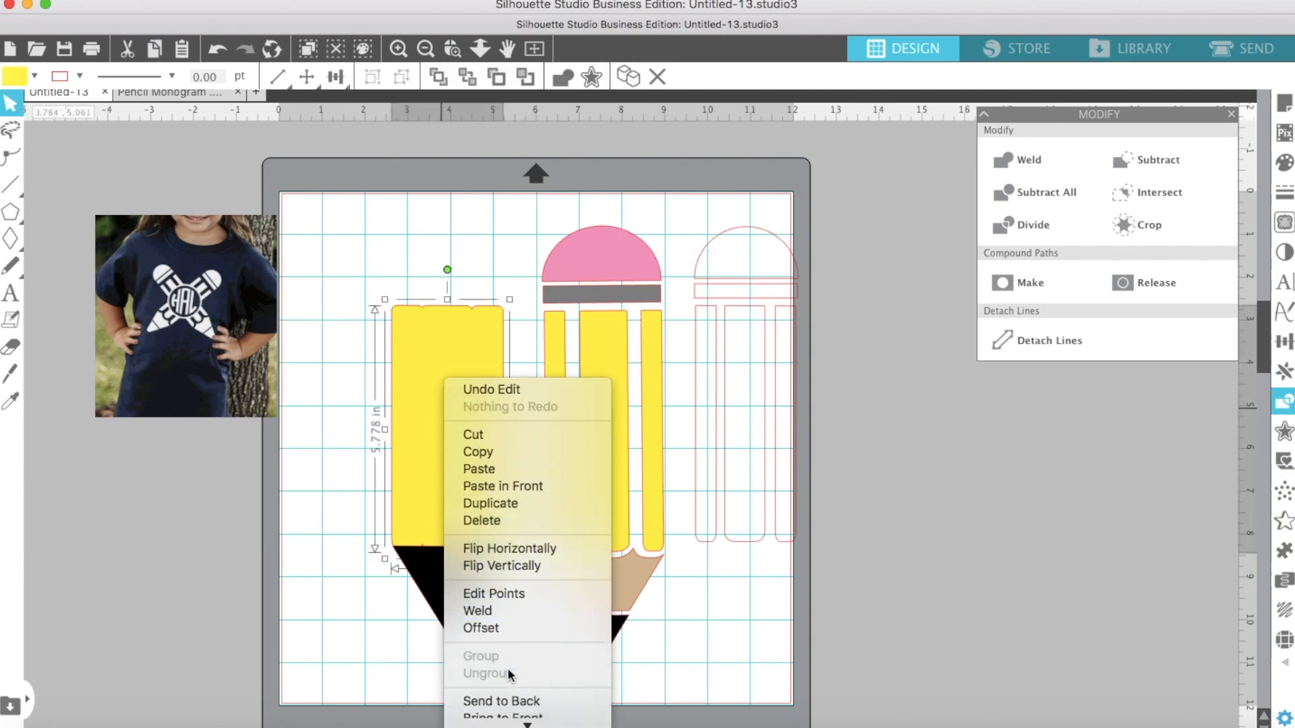
scroll(507, 667, down, 2)
click(507, 668)
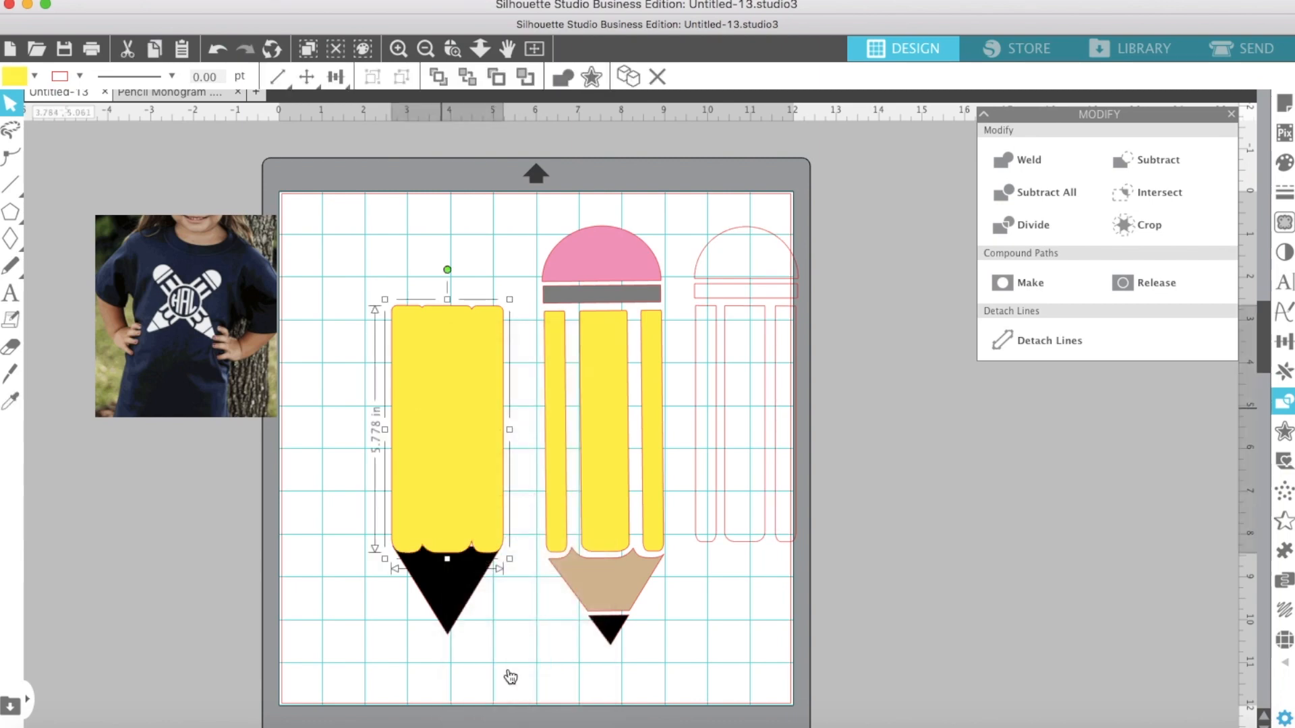
Step: Nudge the black triangle slightly up behind the scalloped lower edge of the yellow body
click(468, 585)
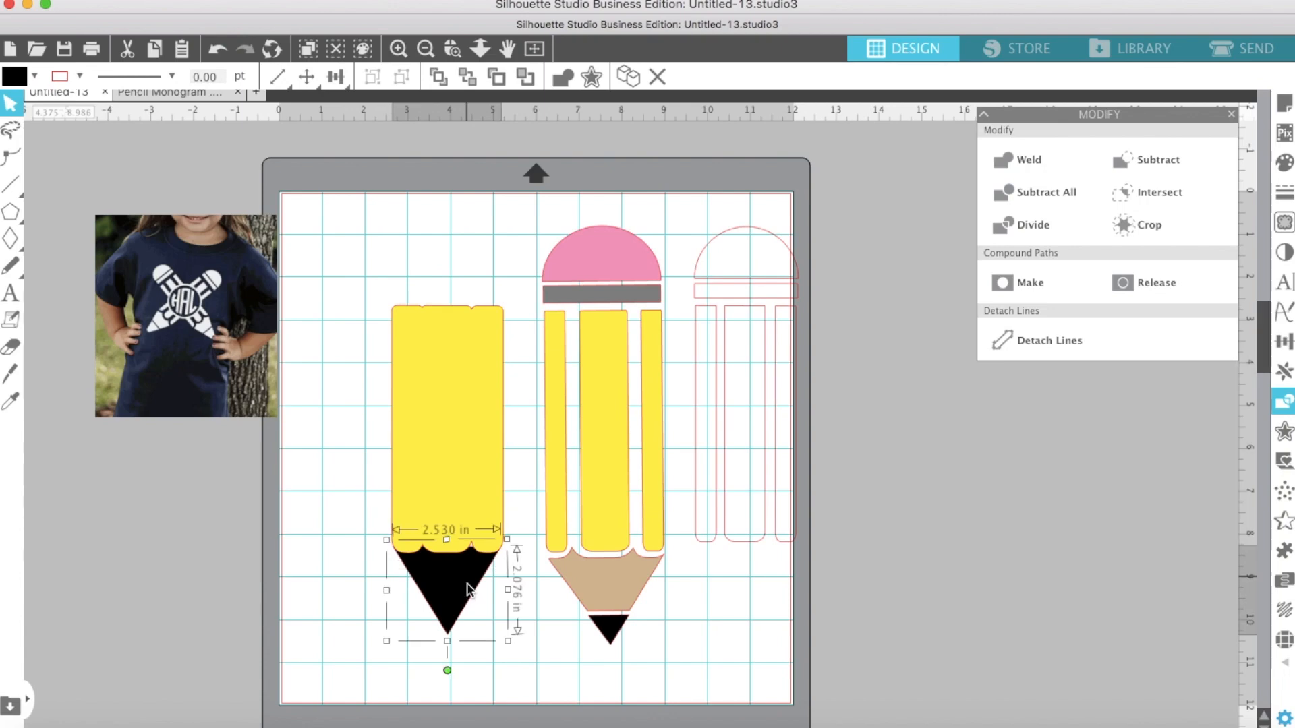
key(Up)
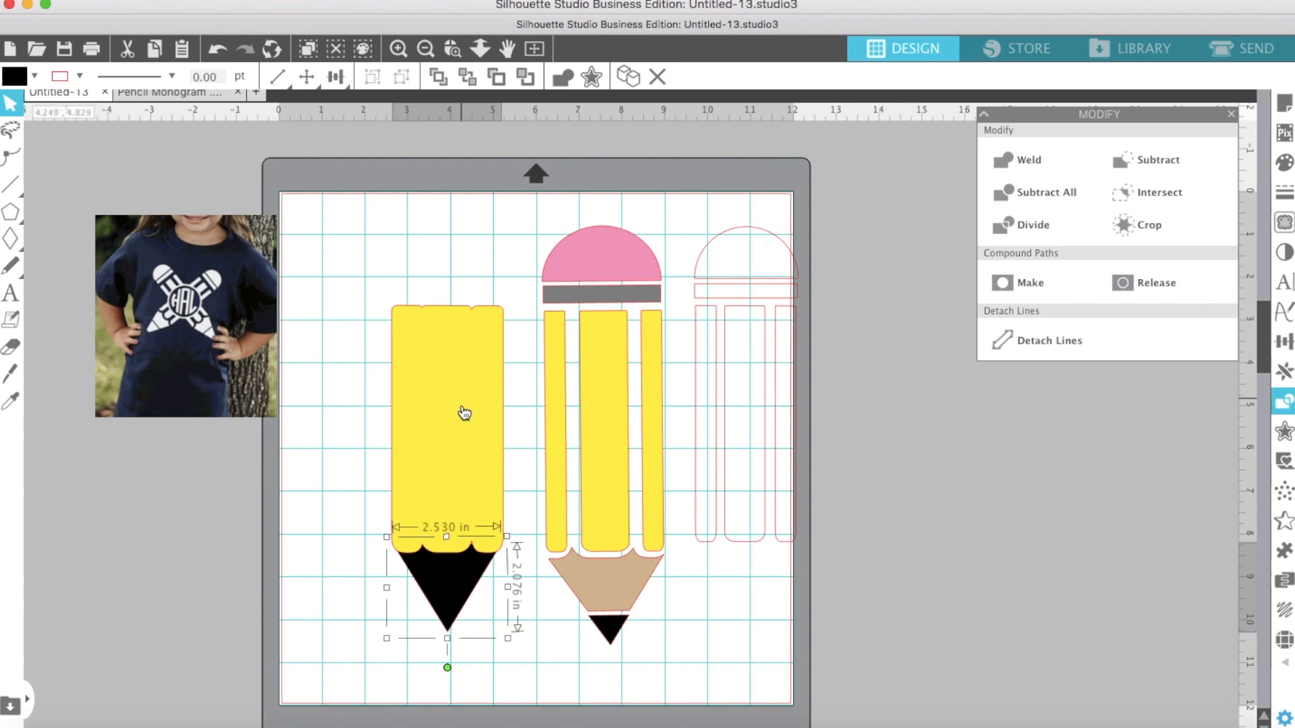
Step: Subtract the yellow body shape from the black triangle to give the pencil tip a scalloped upper edge
drag(330, 382, 470, 657)
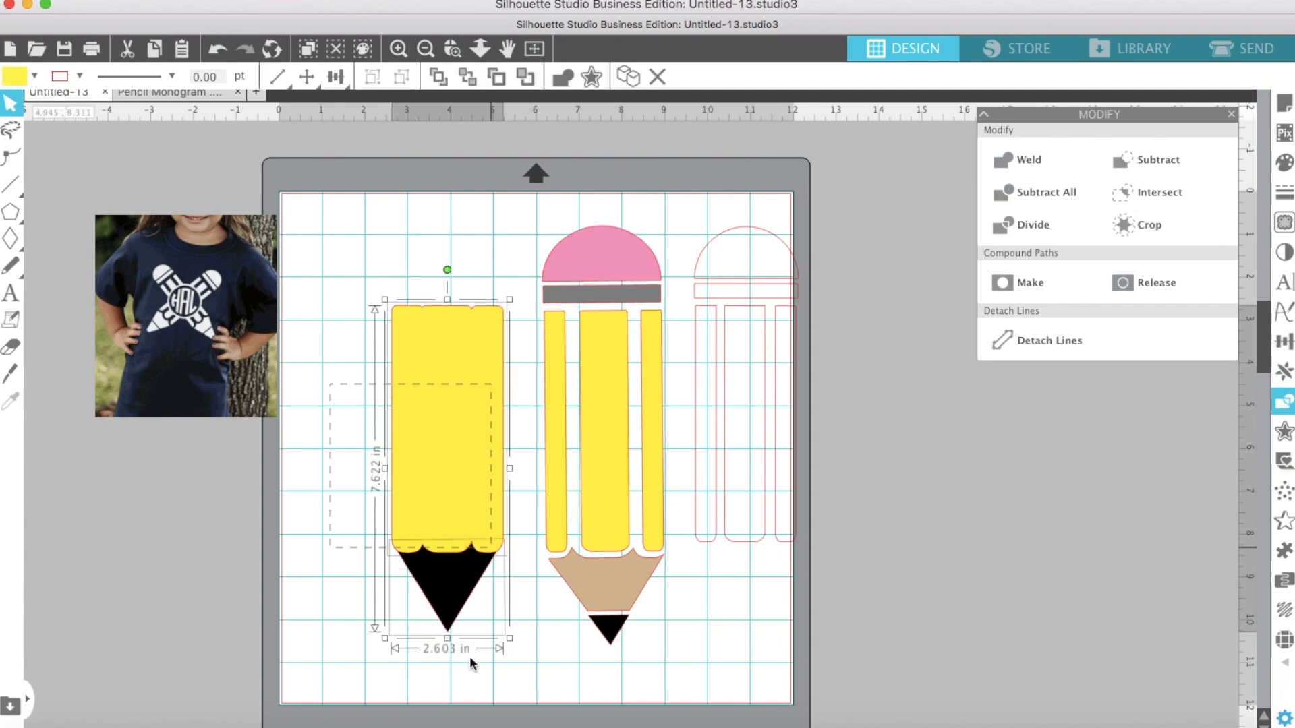
click(1150, 158)
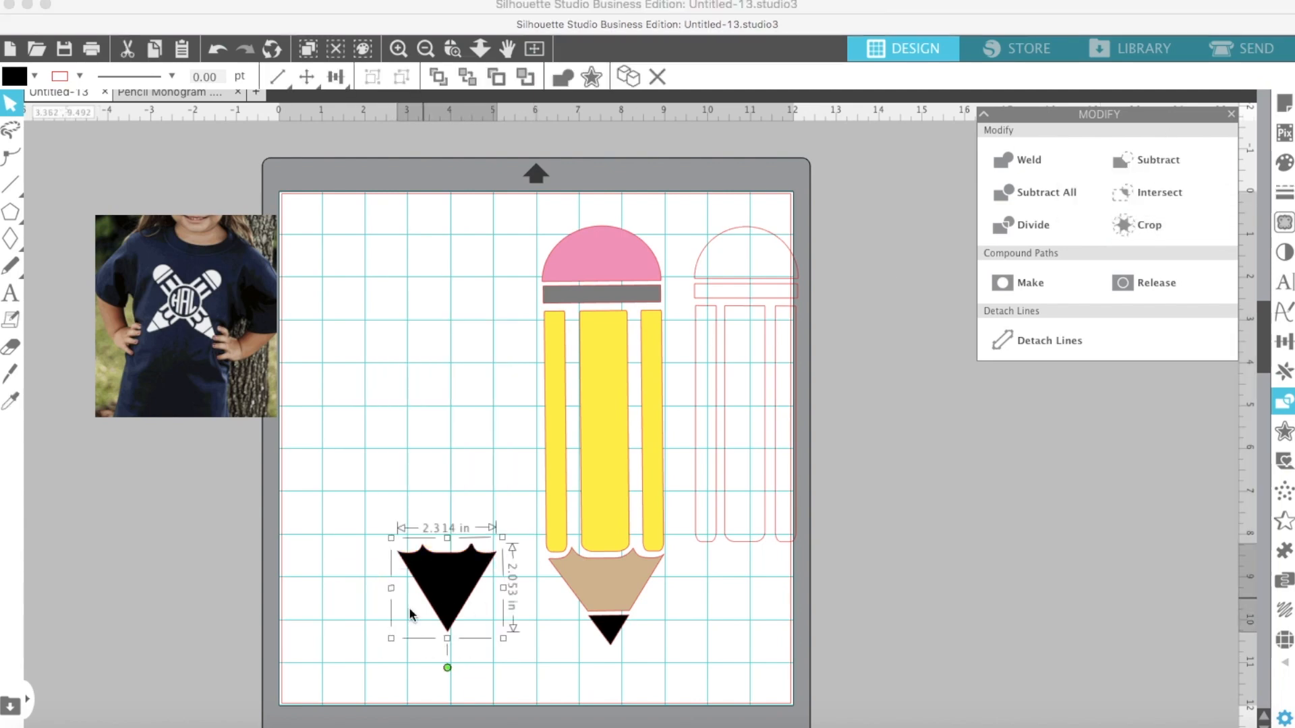
Step: Fill the scalloped tip with the tan sampled from the example pencil and move it under the outlined pencil body
click(10, 403)
click(1283, 164)
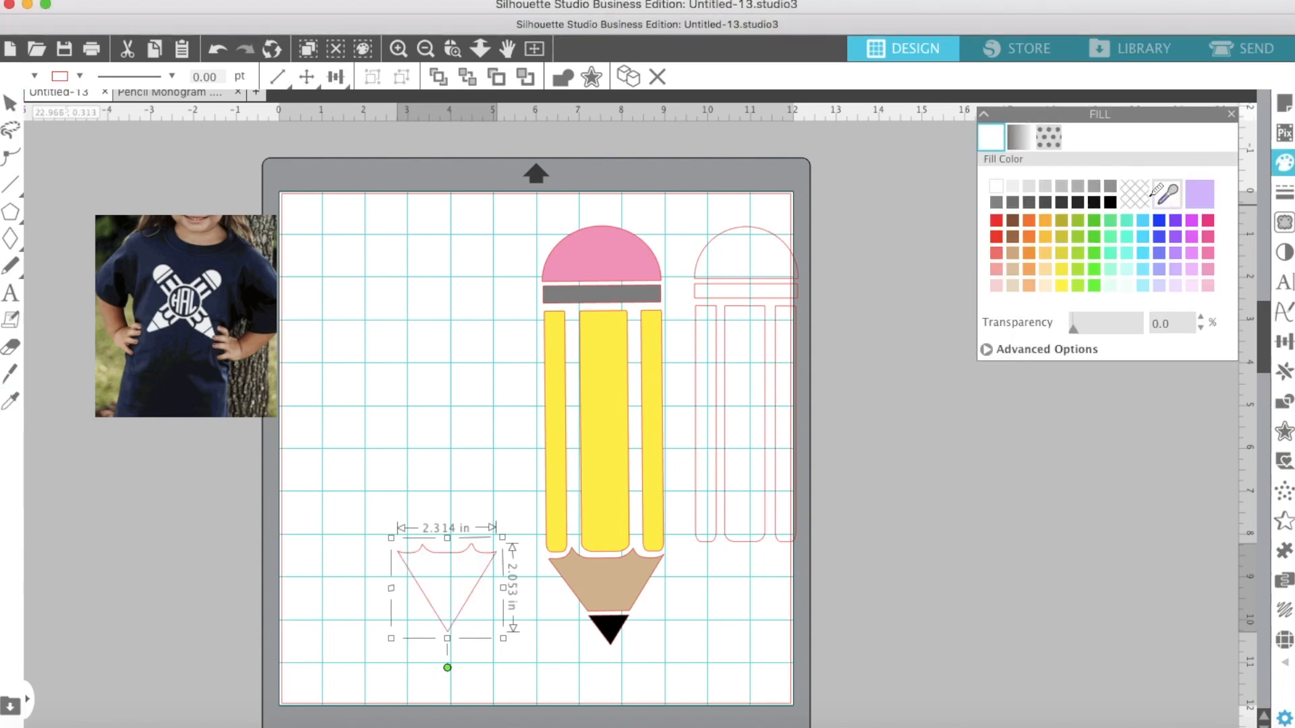
click(584, 584)
mouse_move(428, 578)
mouse_down()
mouse_move(598, 627)
mouse_move(739, 595)
mouse_move(734, 584)
mouse_up()
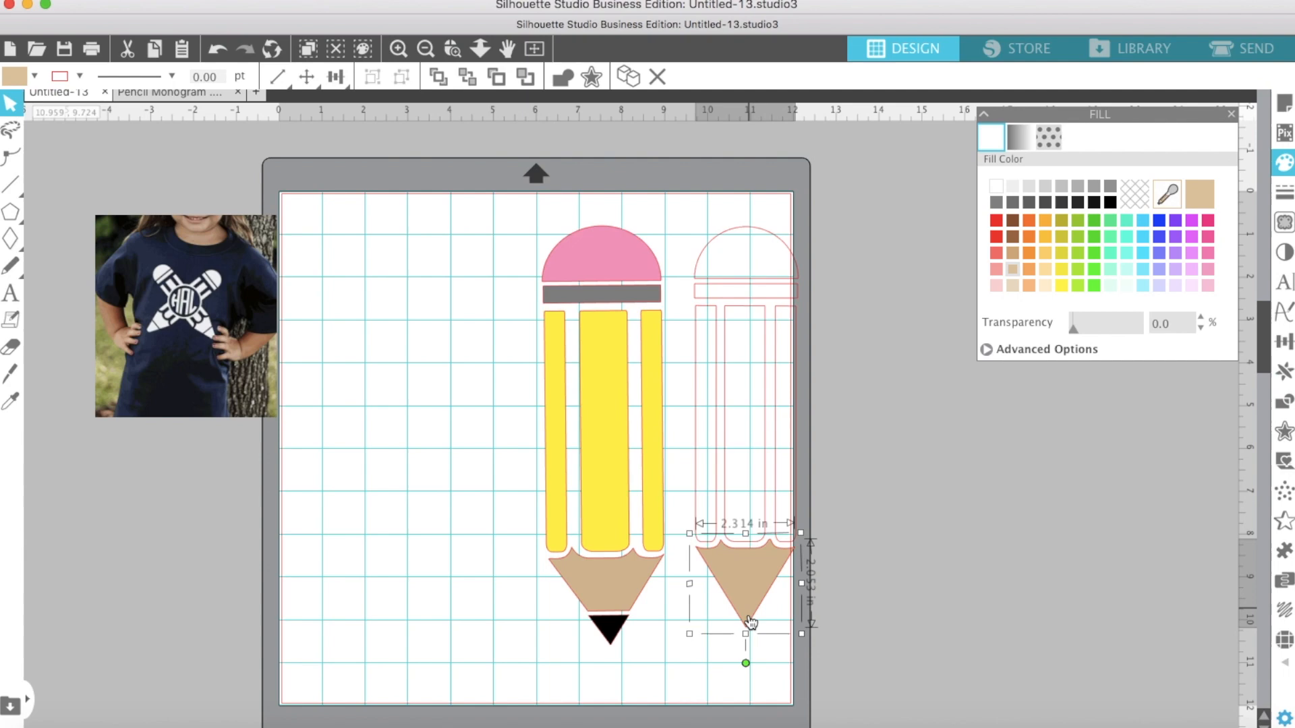
Step: Cut the lower point off the tan tip with a straight, solid Knife cut and fill the separated point with black
click(10, 372)
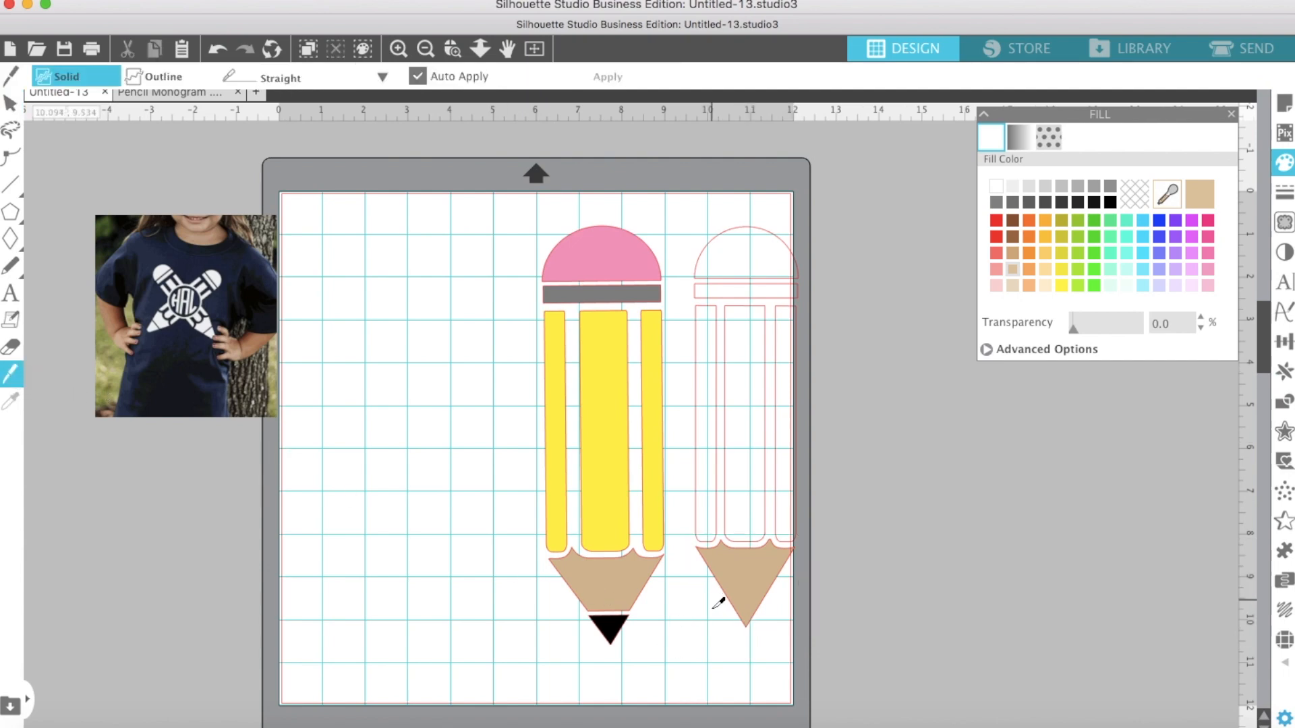
mouse_move(713, 599)
mouse_down()
mouse_move(802, 600)
mouse_move(745, 620)
mouse_up()
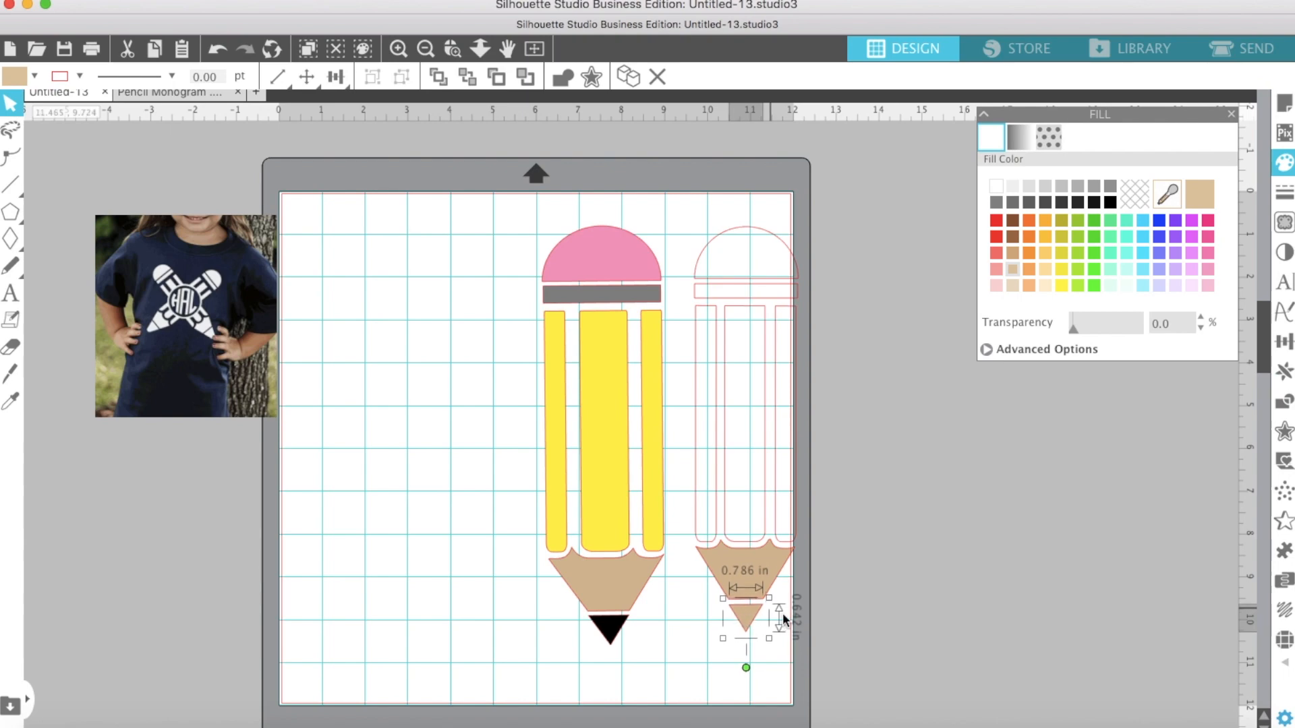
click(1109, 202)
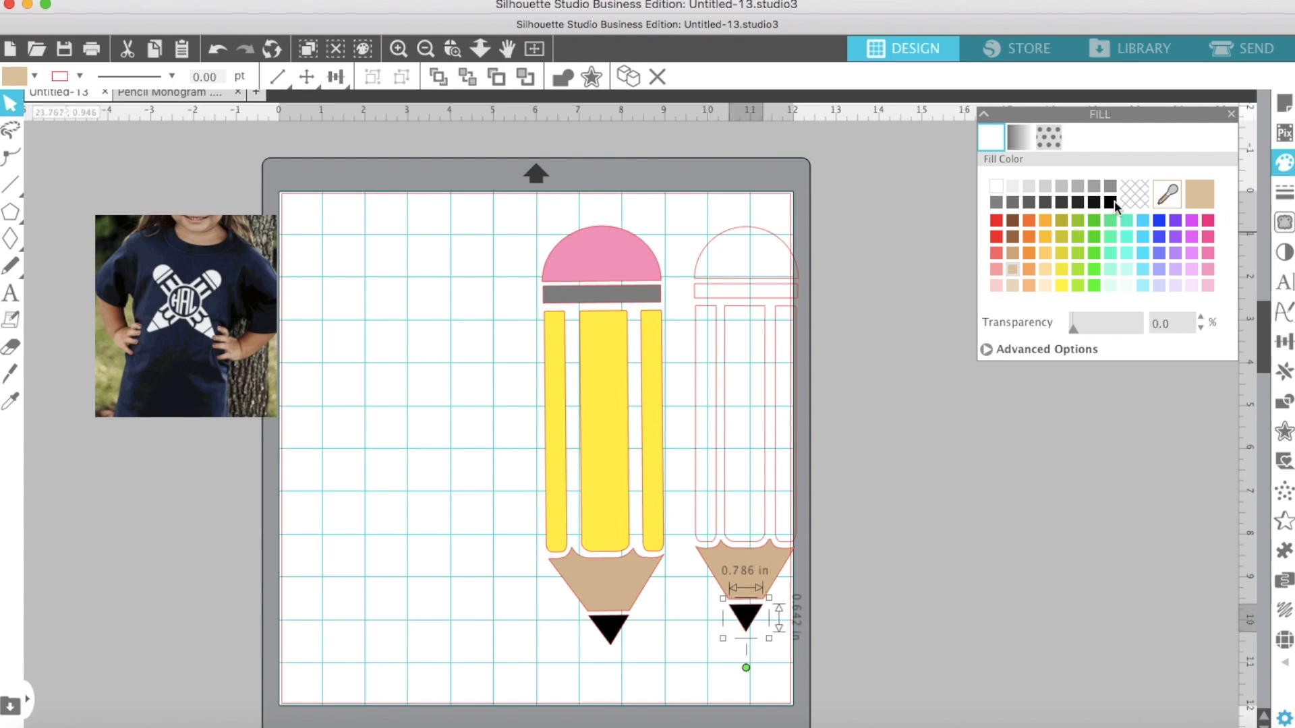
click(806, 614)
Step: Fill the three body stripes of the outlined pencil with yellow
click(697, 386)
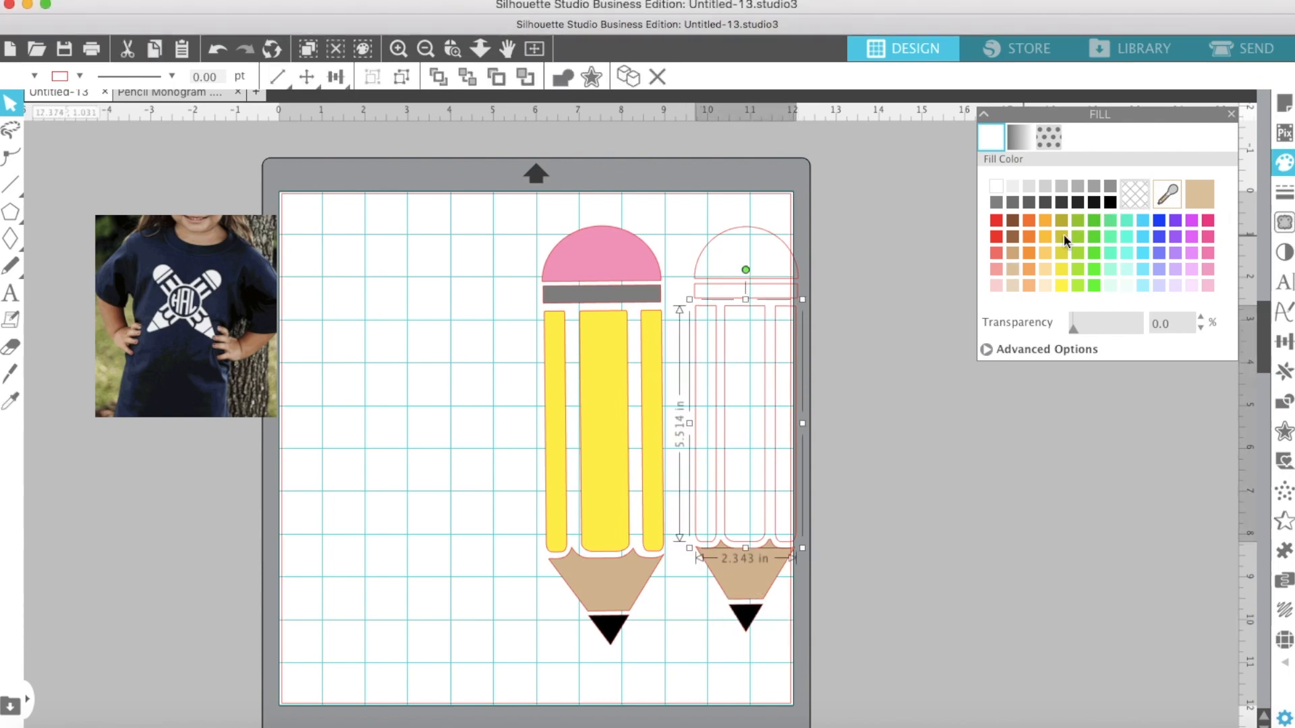
click(1064, 281)
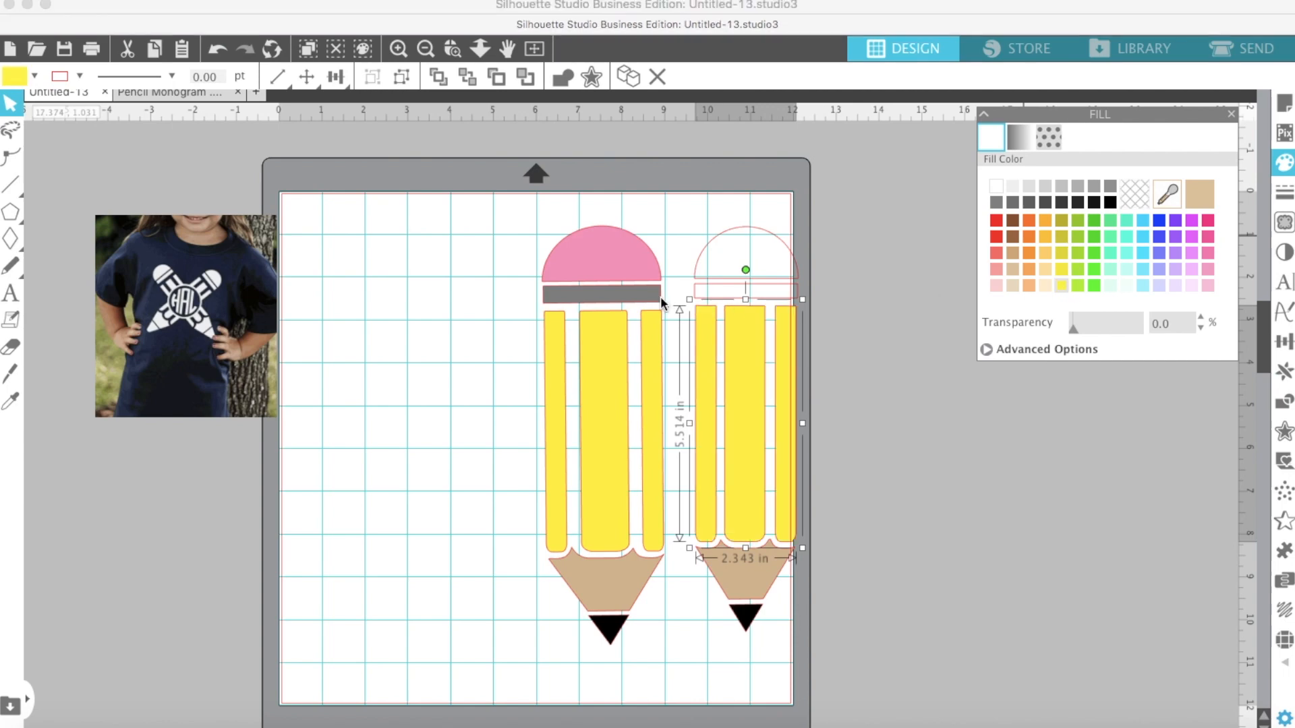
Step: Ungroup the outlined eraser and band, and fill the band with dark gray
click(702, 292)
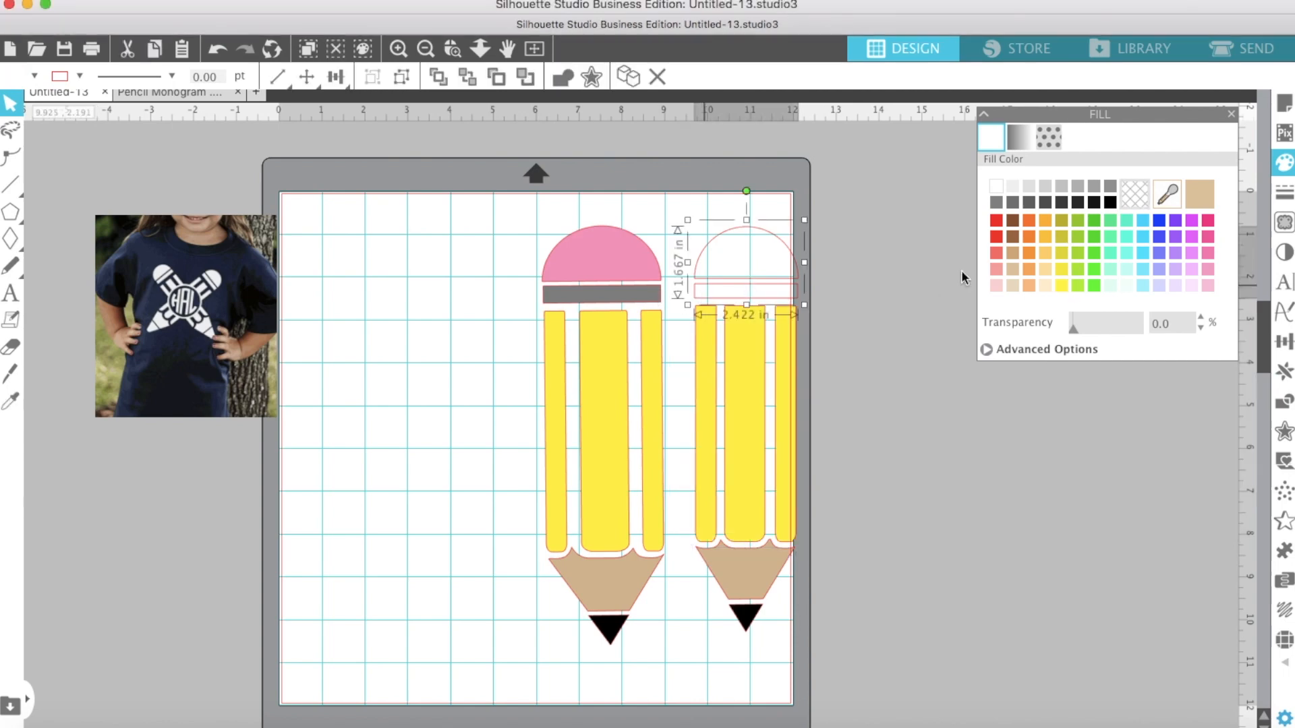
right_click(711, 244)
click(762, 521)
click(928, 332)
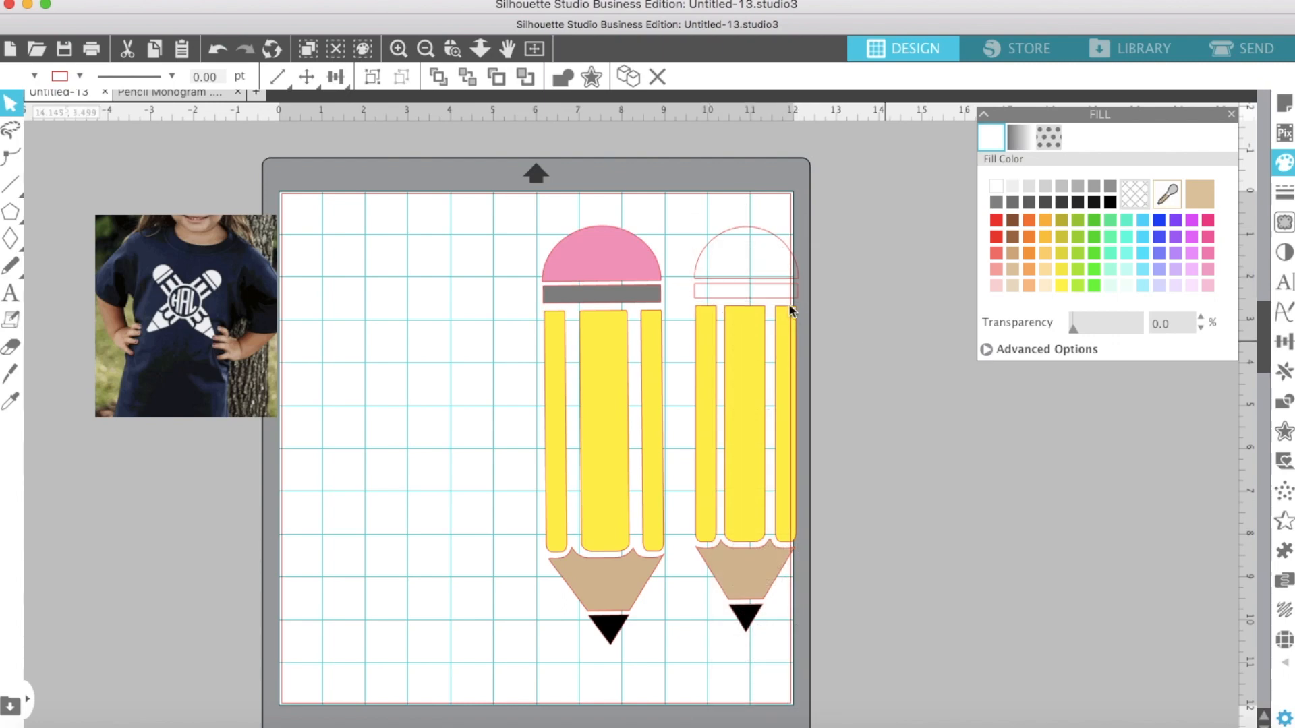
click(782, 297)
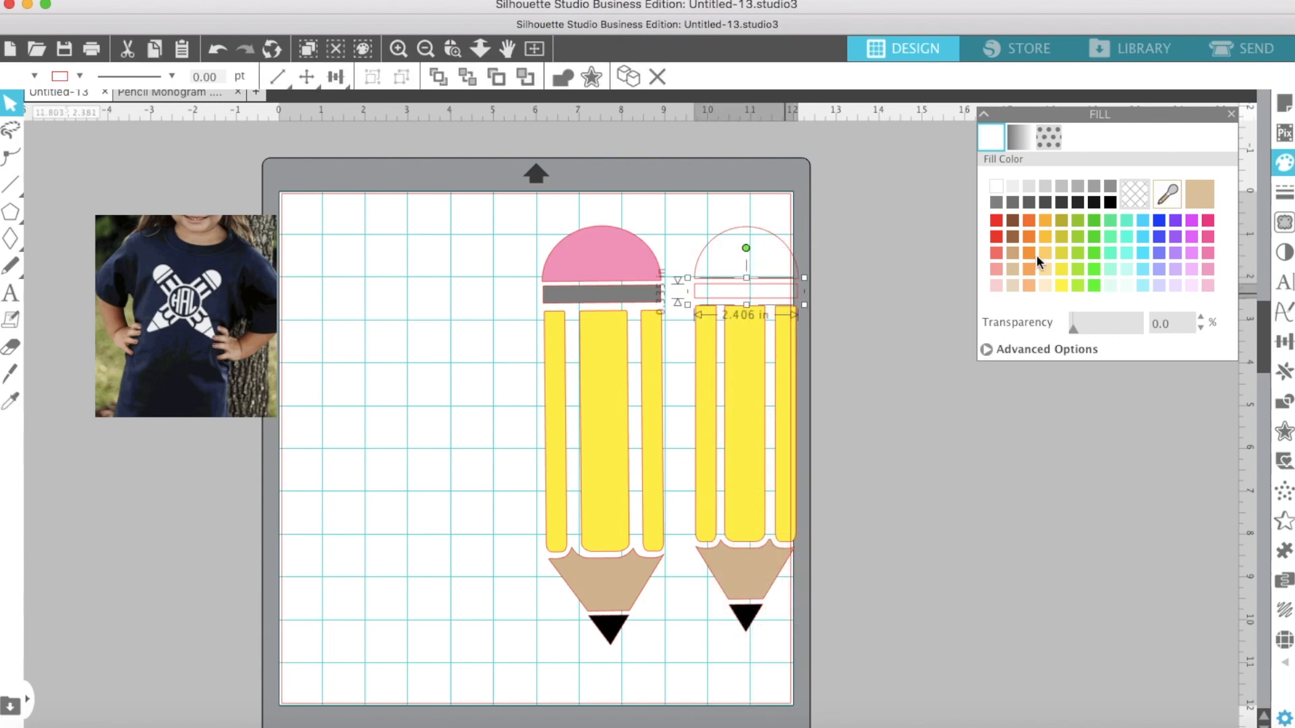
click(1014, 202)
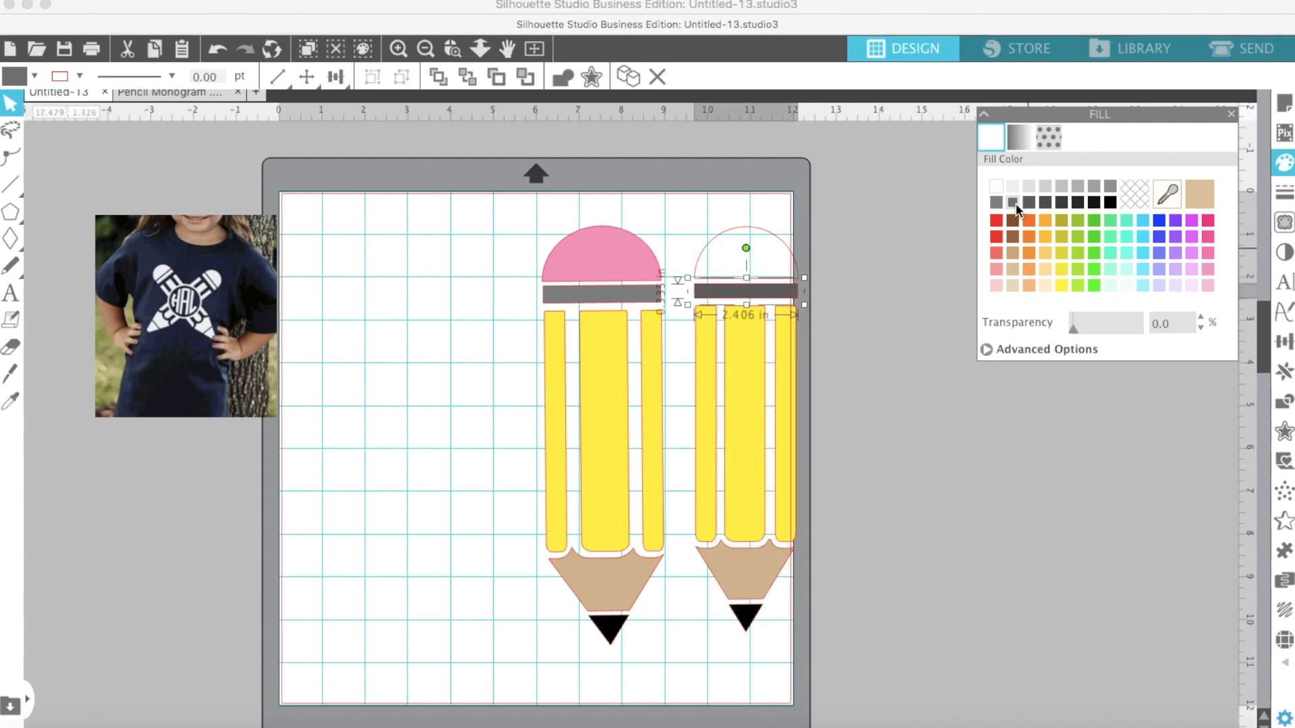
Step: Fill the half-round eraser of the new pencil with pink
click(697, 271)
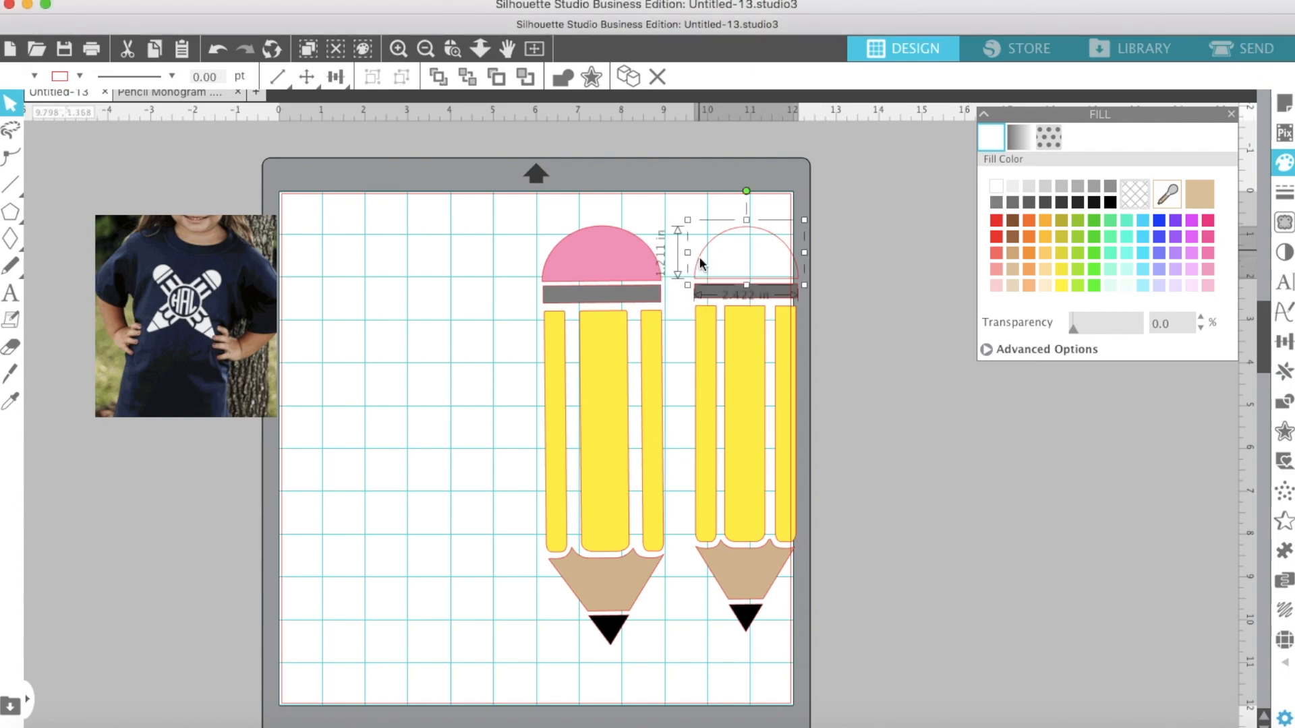
click(1207, 269)
click(931, 407)
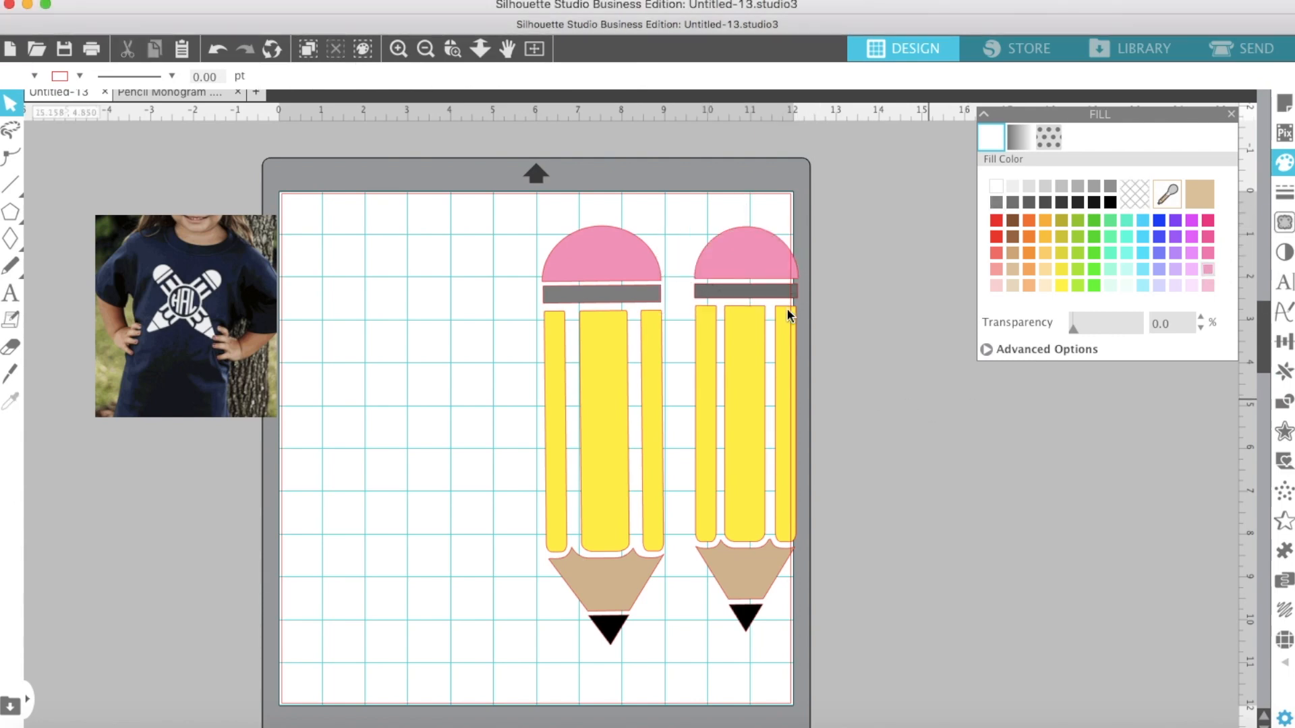
Step: Move the black point slightly closer to the tan tip and scale the whole new pencil to about 2.64 by 9.78 in
mouse_move(685, 204)
mouse_down()
mouse_move(806, 564)
mouse_move(786, 694)
mouse_move(803, 651)
mouse_up()
click(803, 651)
click(753, 631)
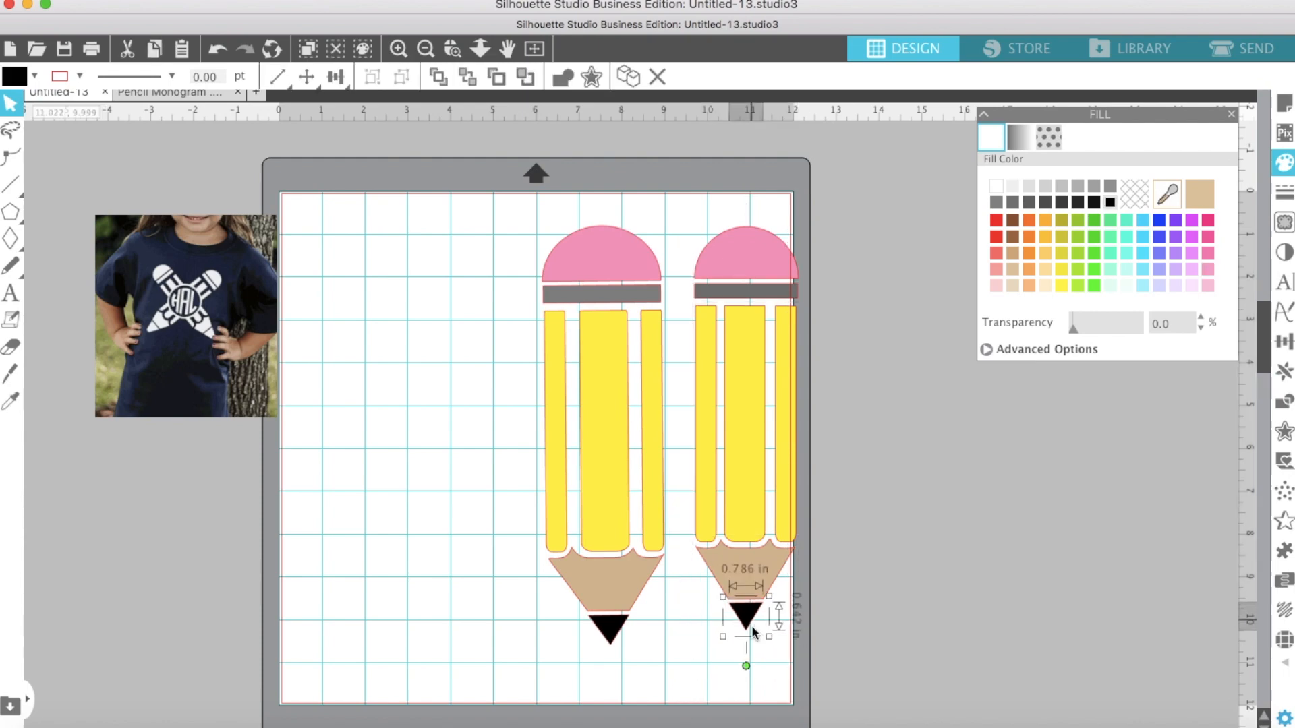
mouse_move(813, 652)
mouse_down()
mouse_move(712, 324)
mouse_move(701, 217)
mouse_move(799, 572)
mouse_move(791, 664)
mouse_move(801, 649)
mouse_move(827, 659)
mouse_up()
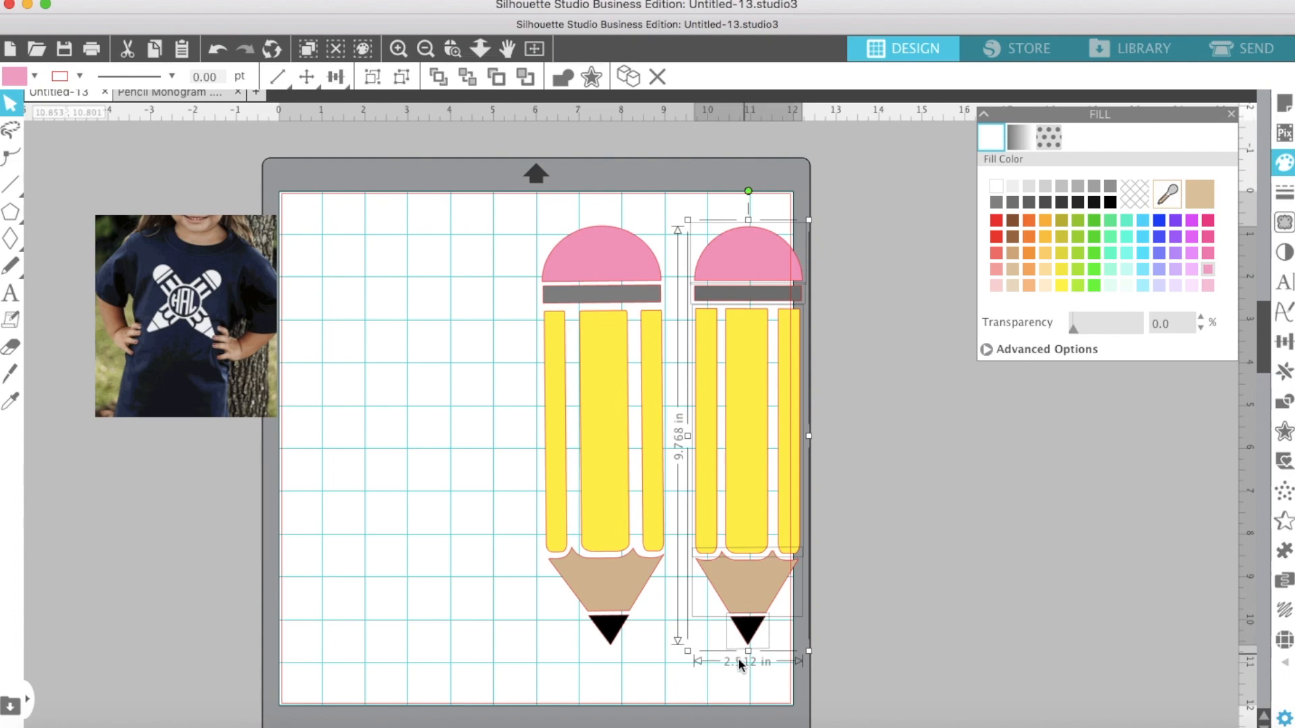
drag(748, 660, 751, 639)
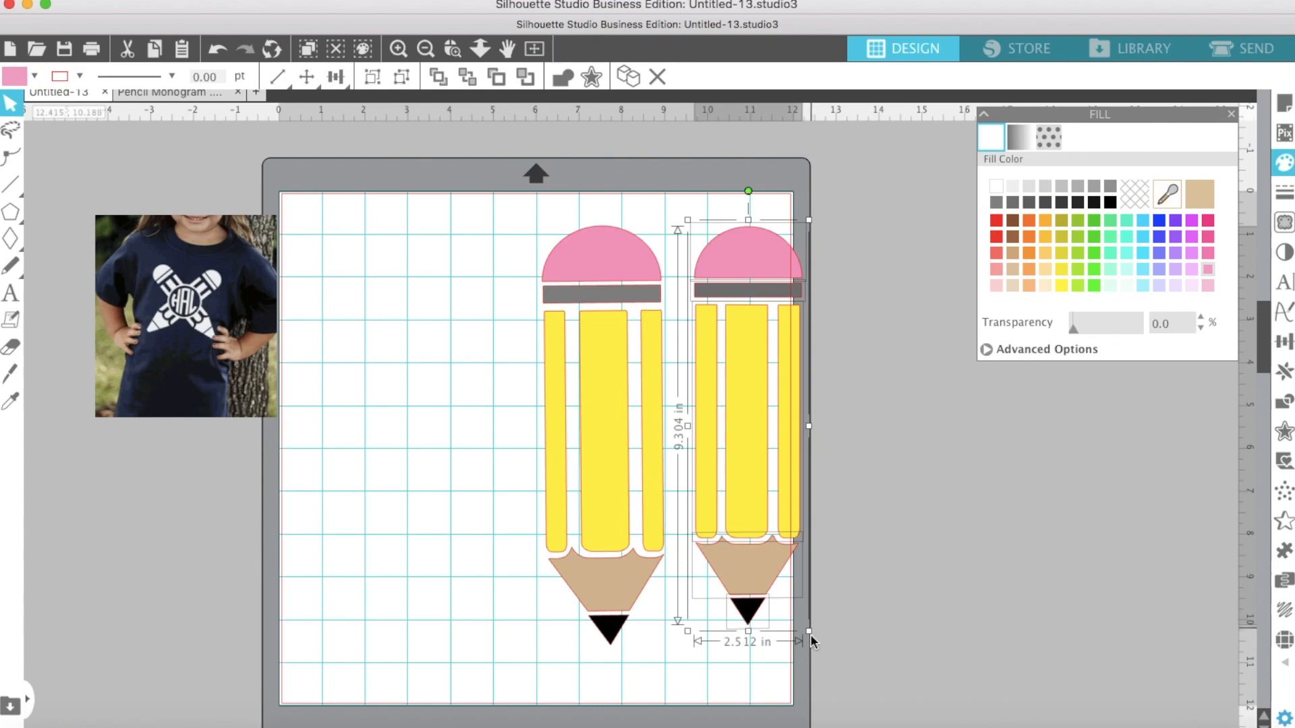
drag(810, 638, 827, 654)
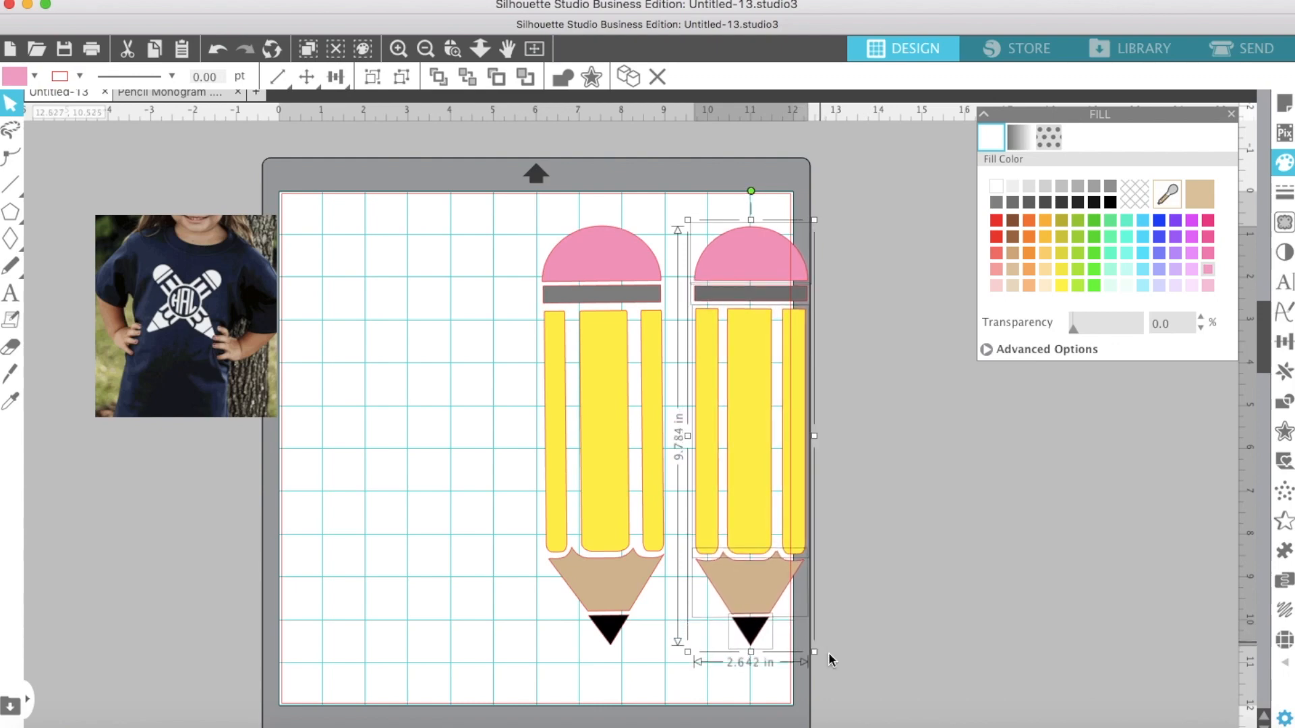
click(879, 641)
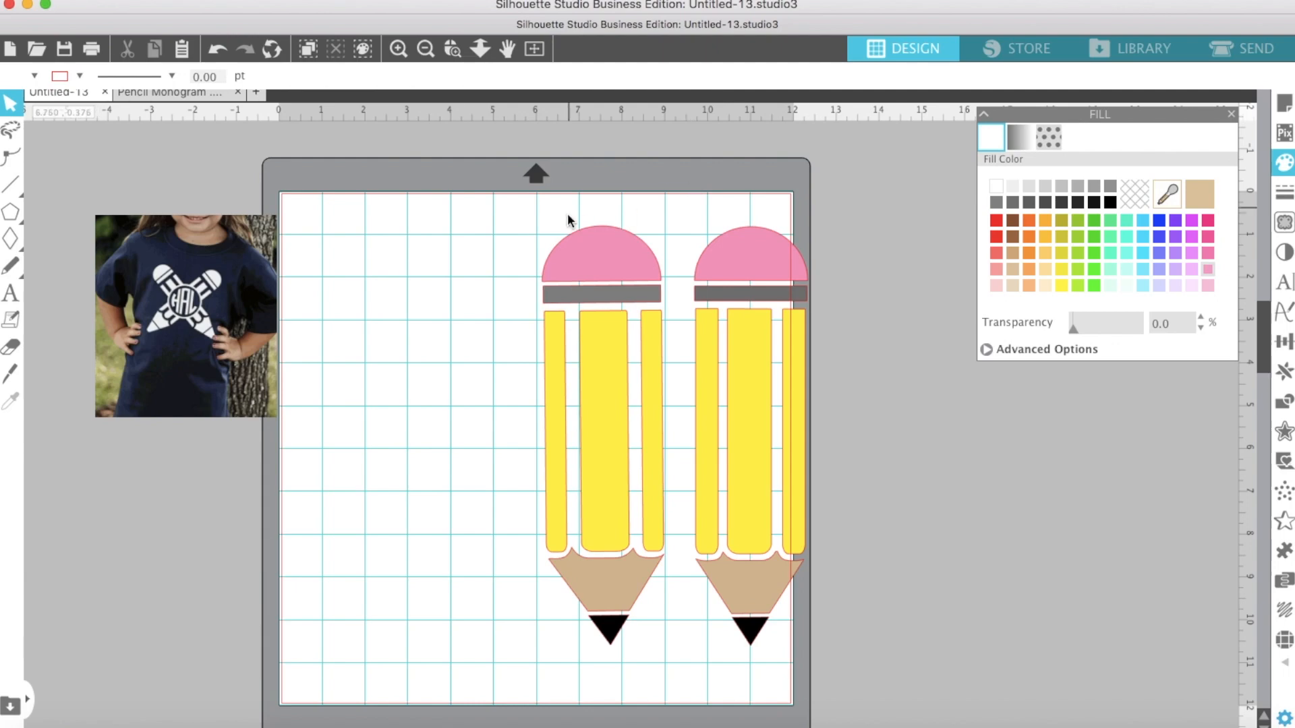
Step: Check the example pencil's size and rescale the new pencil to about 2.79 in wide and 9.72 in tall
click(587, 236)
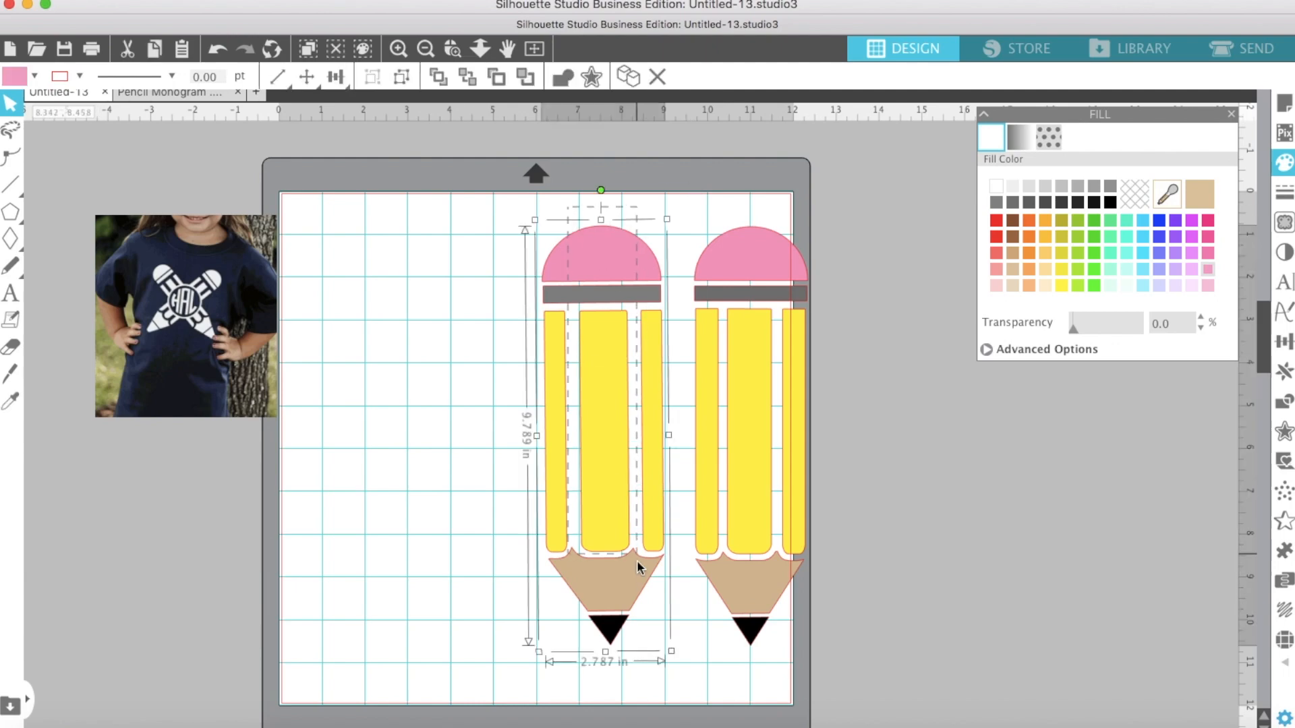
click(755, 592)
click(864, 633)
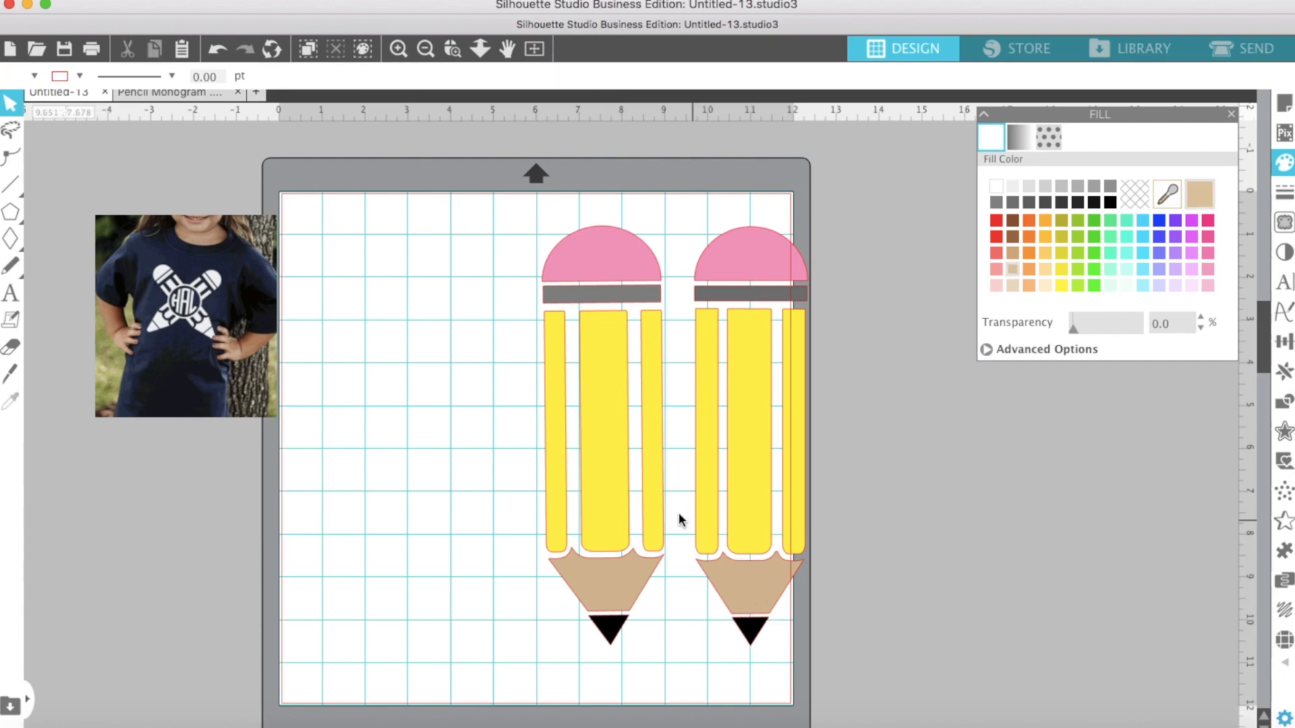
drag(708, 220, 823, 676)
drag(751, 652, 750, 631)
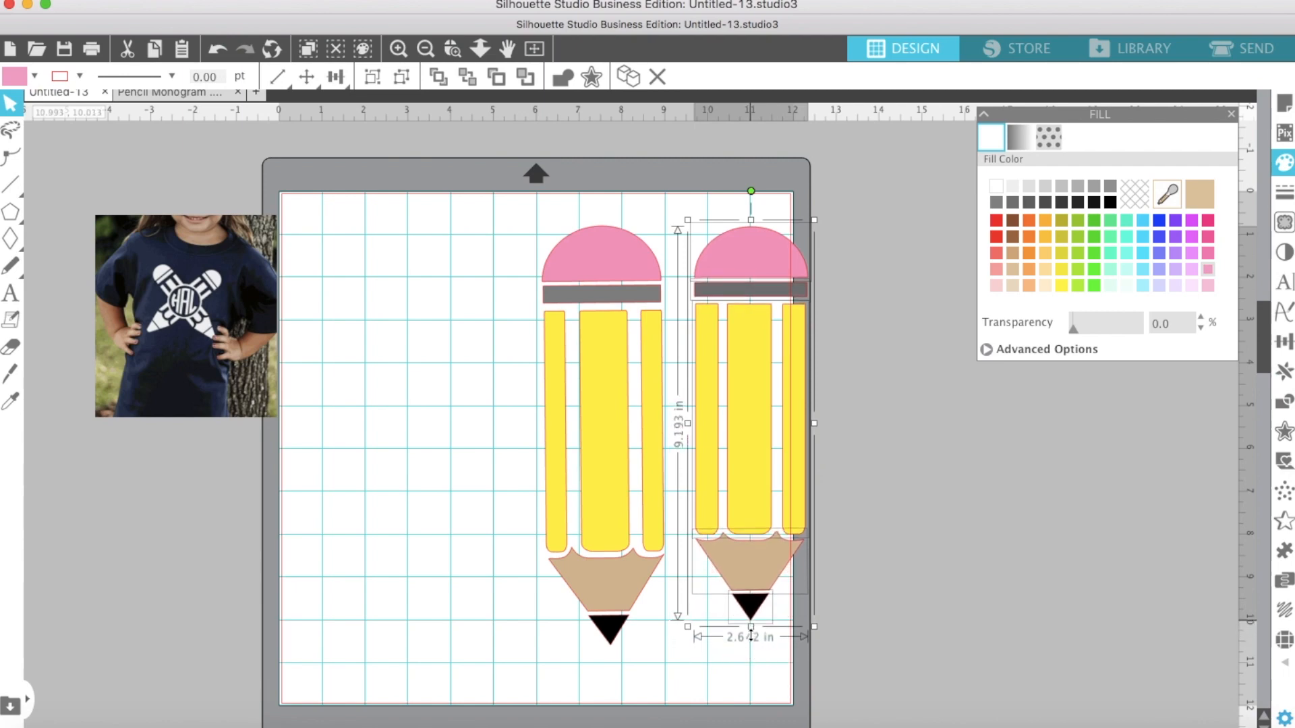
drag(814, 632, 833, 651)
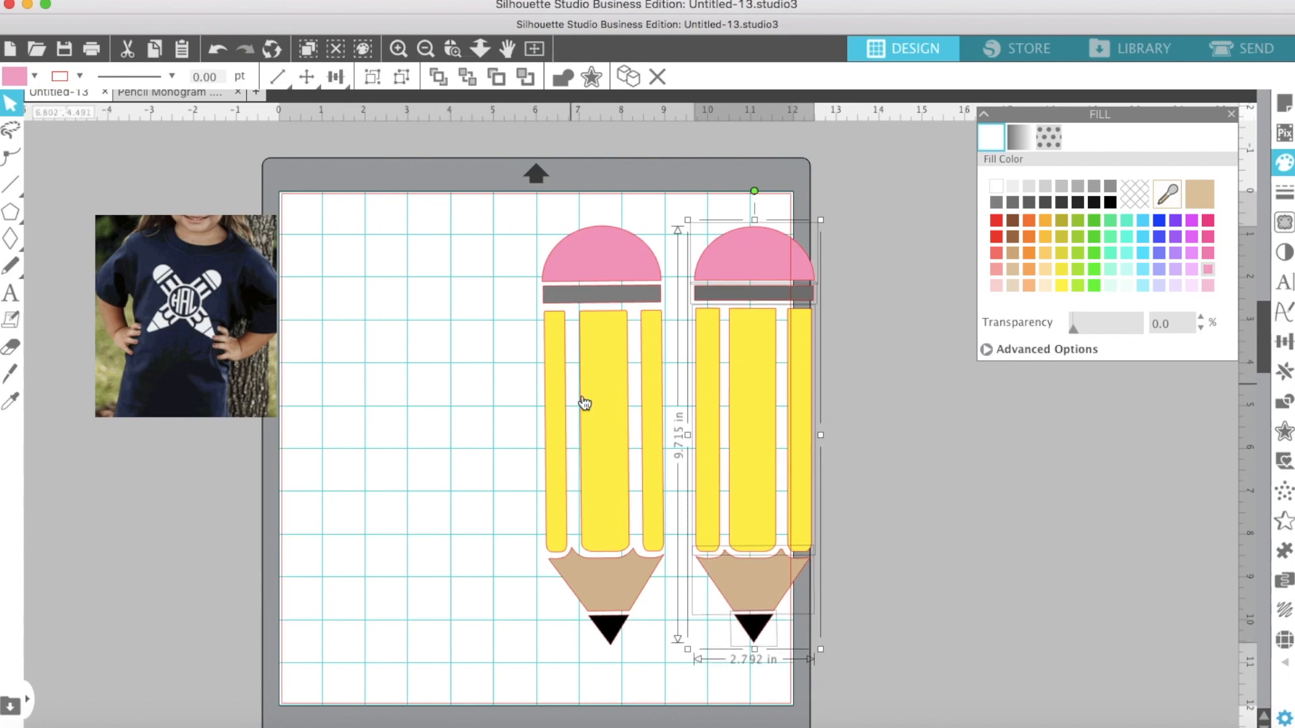
Step: Move the example pencil off the right side of the mat and group the pieces of the new pencil
drag(598, 408, 1003, 439)
mouse_move(657, 217)
mouse_down()
mouse_move(920, 633)
mouse_move(910, 628)
mouse_up()
scroll(920, 634, up, 1)
mouse_move(834, 658)
mouse_down()
mouse_move(685, 464)
mouse_move(665, 294)
mouse_up()
right_click(740, 288)
click(780, 562)
Step: Move the grouped pencil to the middle of the mat and rotate it diagonally with its point toward the lower right
drag(754, 319, 512, 309)
mouse_move(526, 229)
mouse_down()
mouse_move(505, 209)
mouse_move(462, 226)
mouse_move(405, 274)
mouse_move(384, 317)
mouse_up()
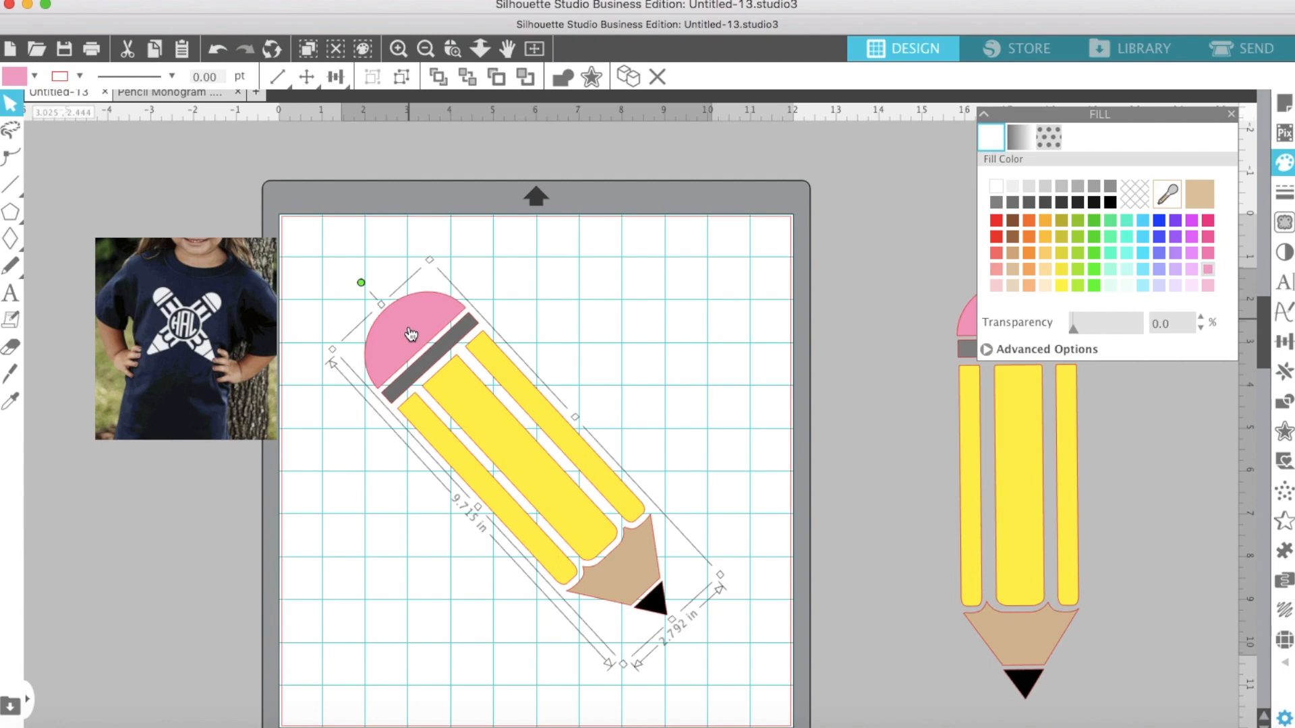
Step: Duplicate the tilted pencil and flip the copy horizontally so the two pencils form an X
right_click(410, 333)
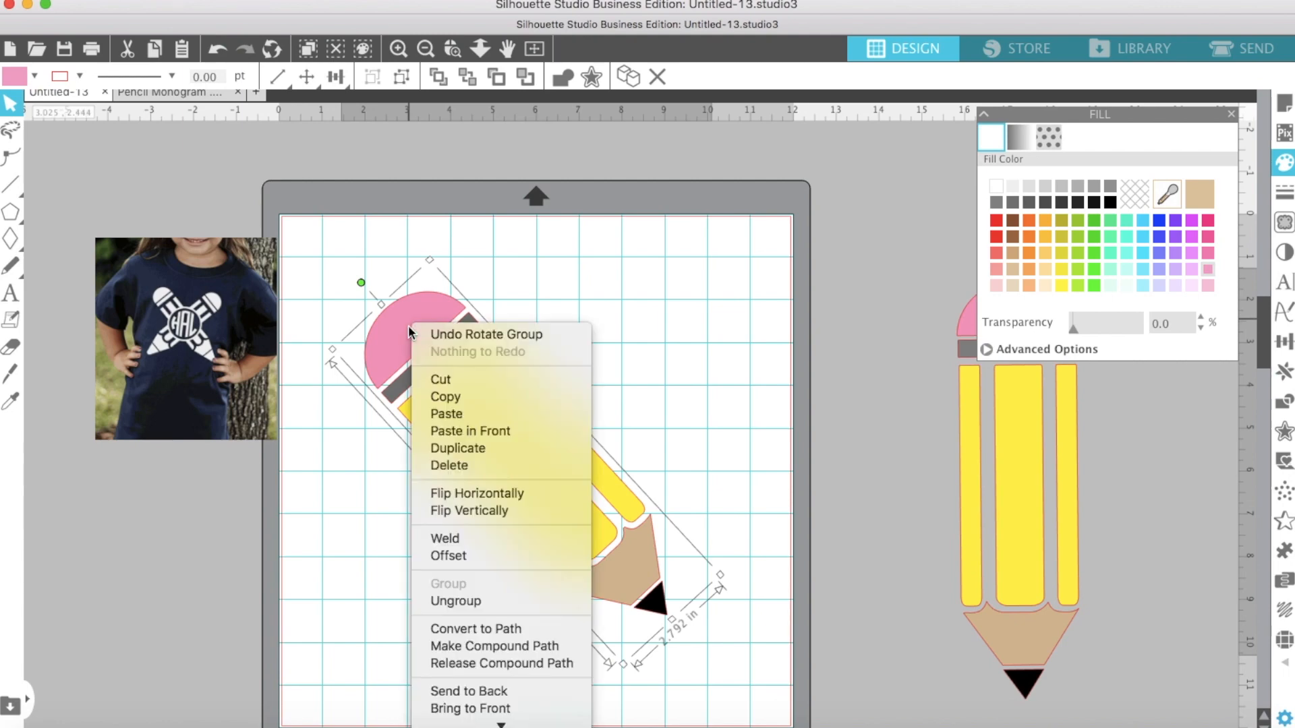
click(445, 456)
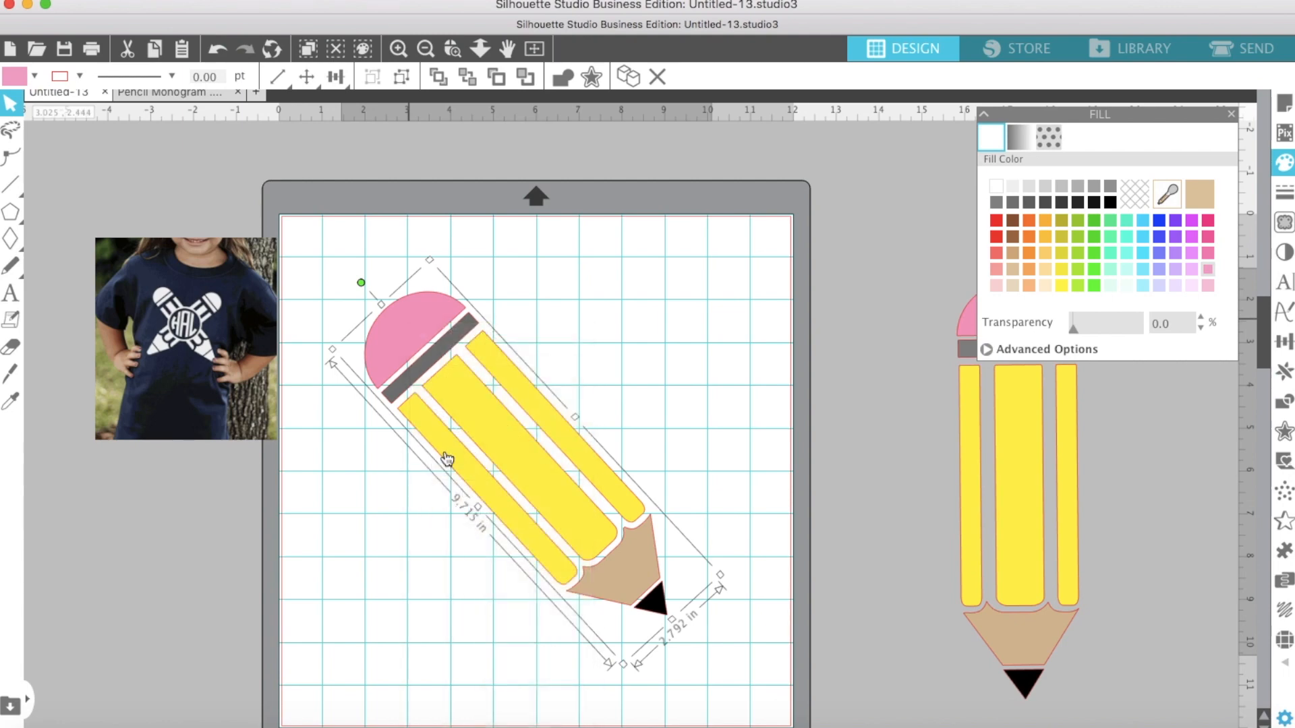
right_click(521, 439)
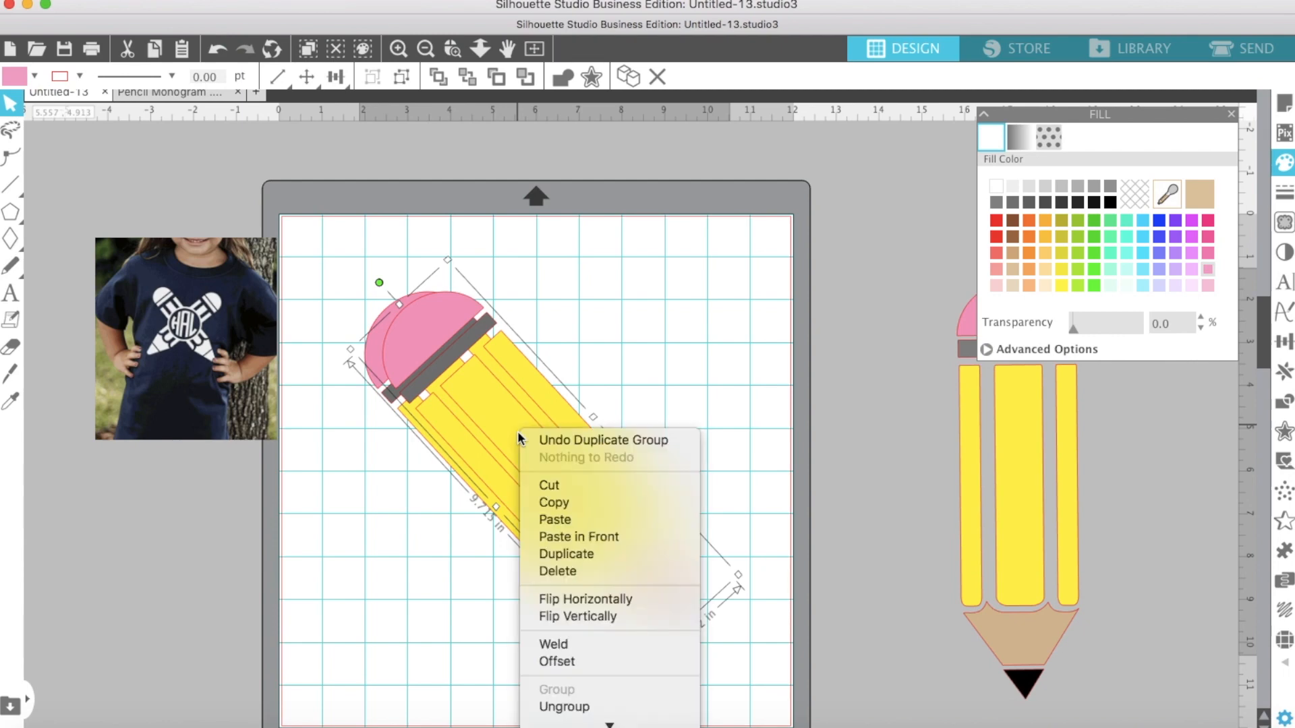
click(591, 598)
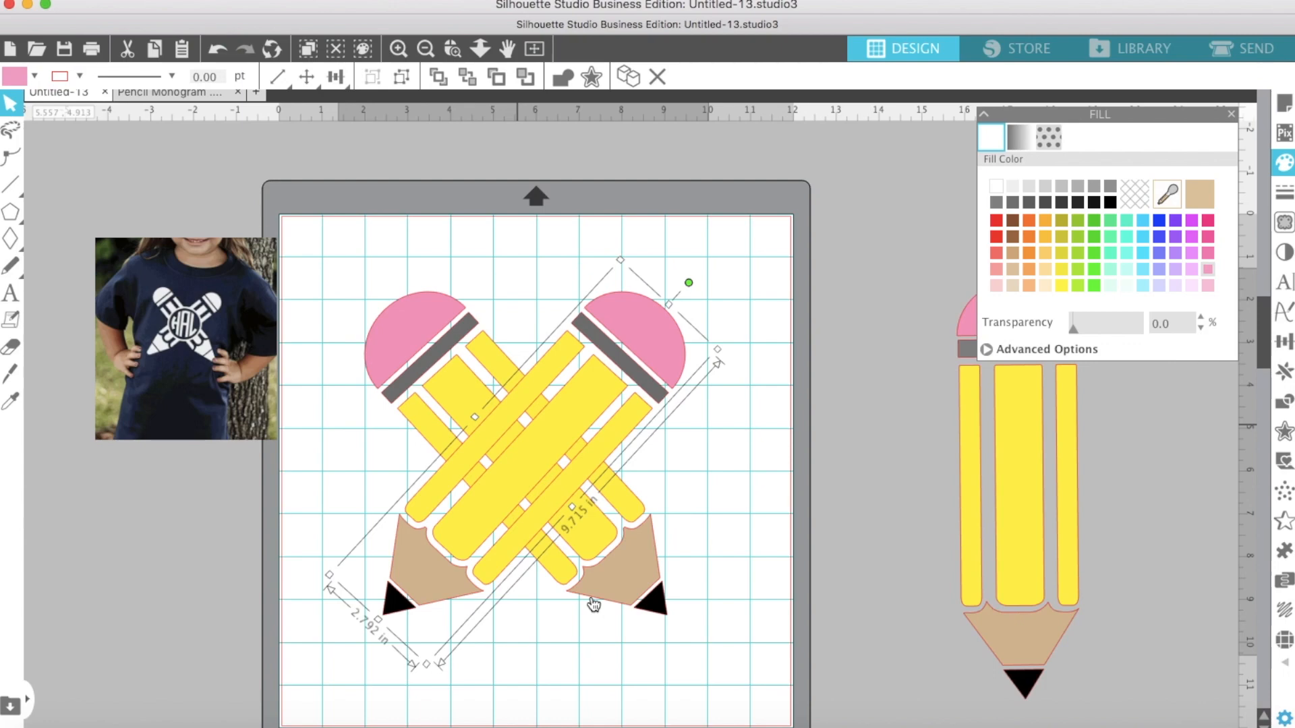
Step: Nudge the rear pencil slightly right and down to align its stripes with the crossing pencil
click(638, 566)
key(Right)
key(Right)
key(Right)
key(Right)
key(Right)
key(Right)
key(Right)
key(Down)
key(Down)
key(Down)
click(524, 671)
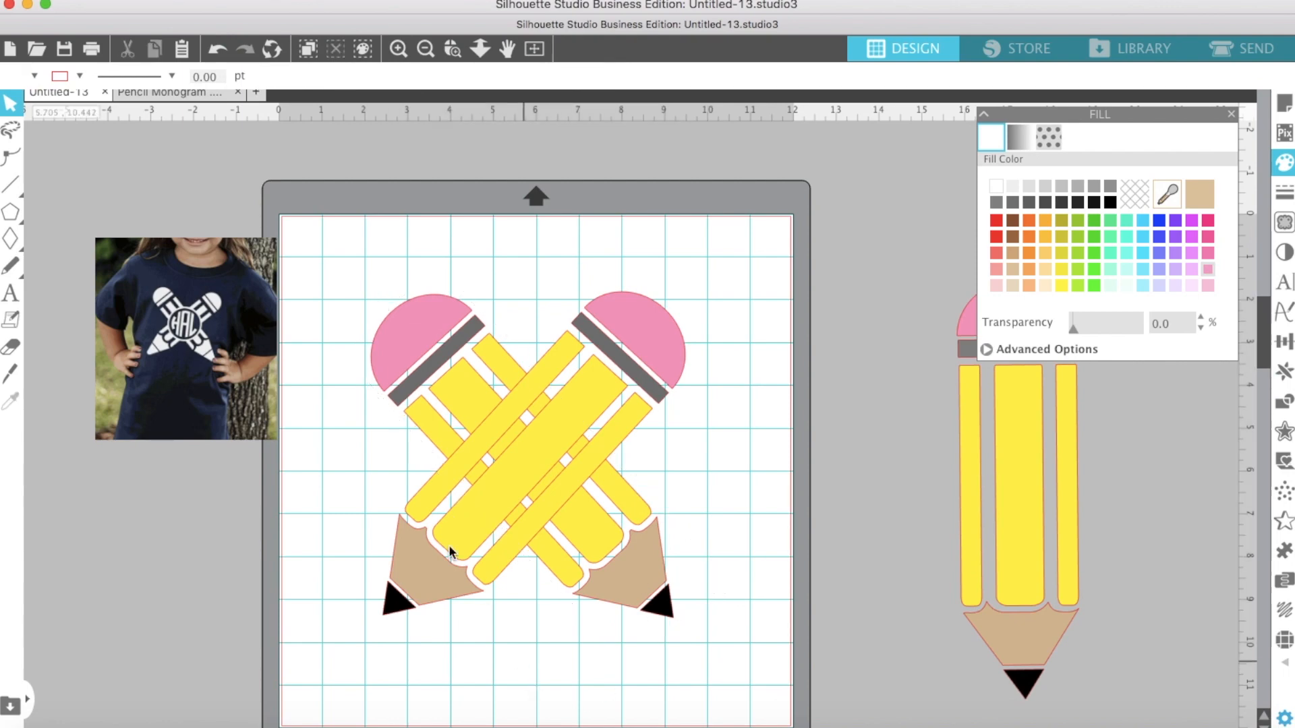
Step: Nudge the front flipped pencil slightly left and down to even out the crossing
click(445, 570)
key(Left)
key(Left)
key(Down)
key(Down)
key(Left)
click(754, 548)
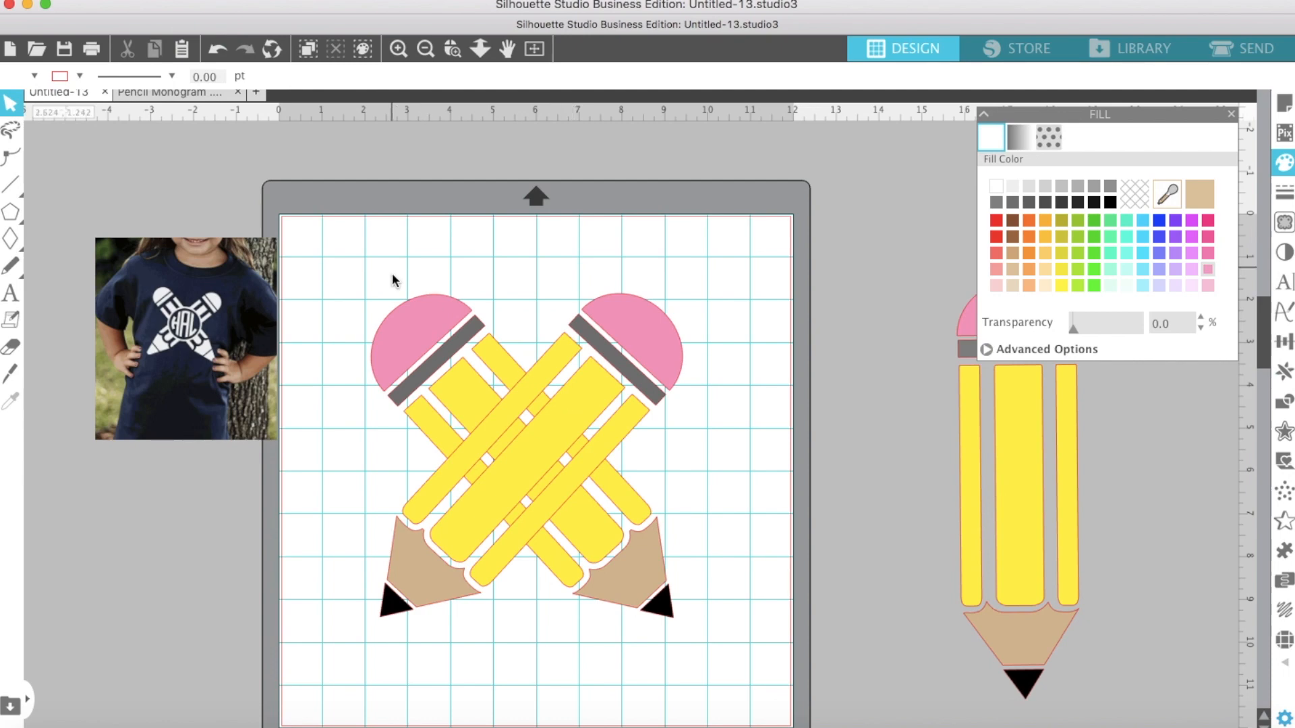
Step: Select both crossed pencils and weld them into one shape
click(575, 481)
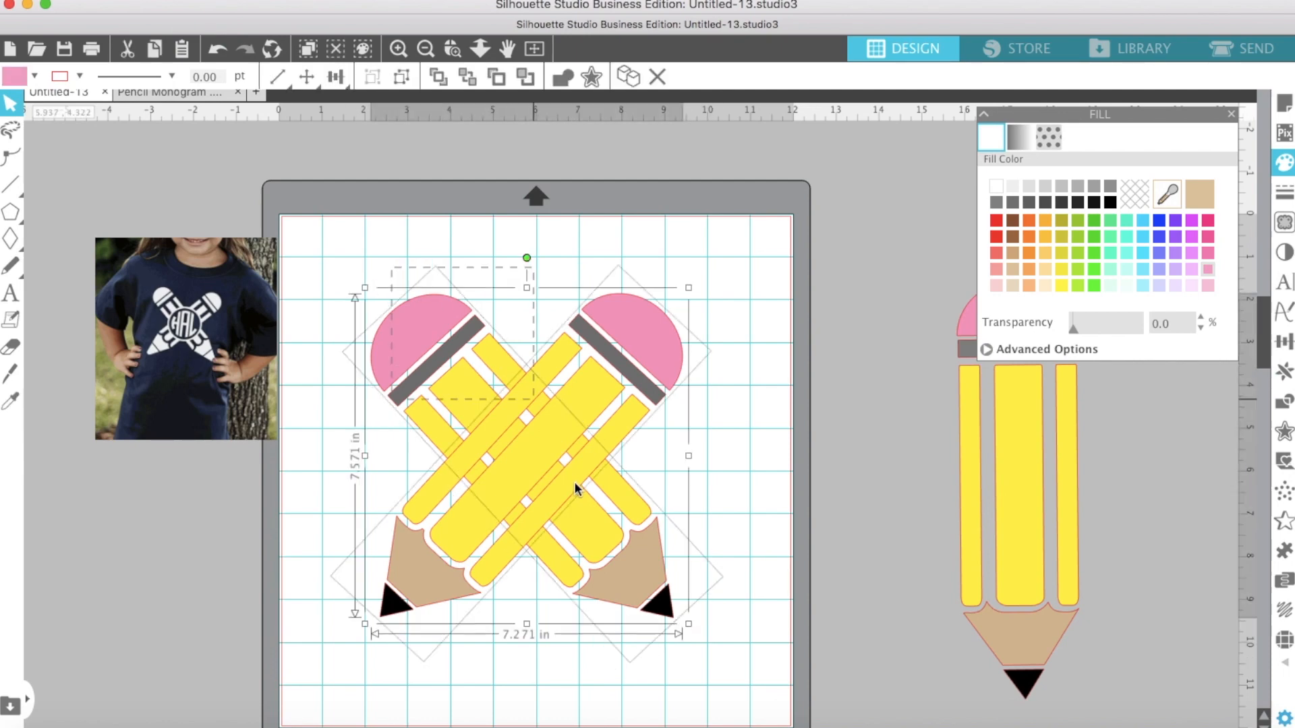
right_click(598, 544)
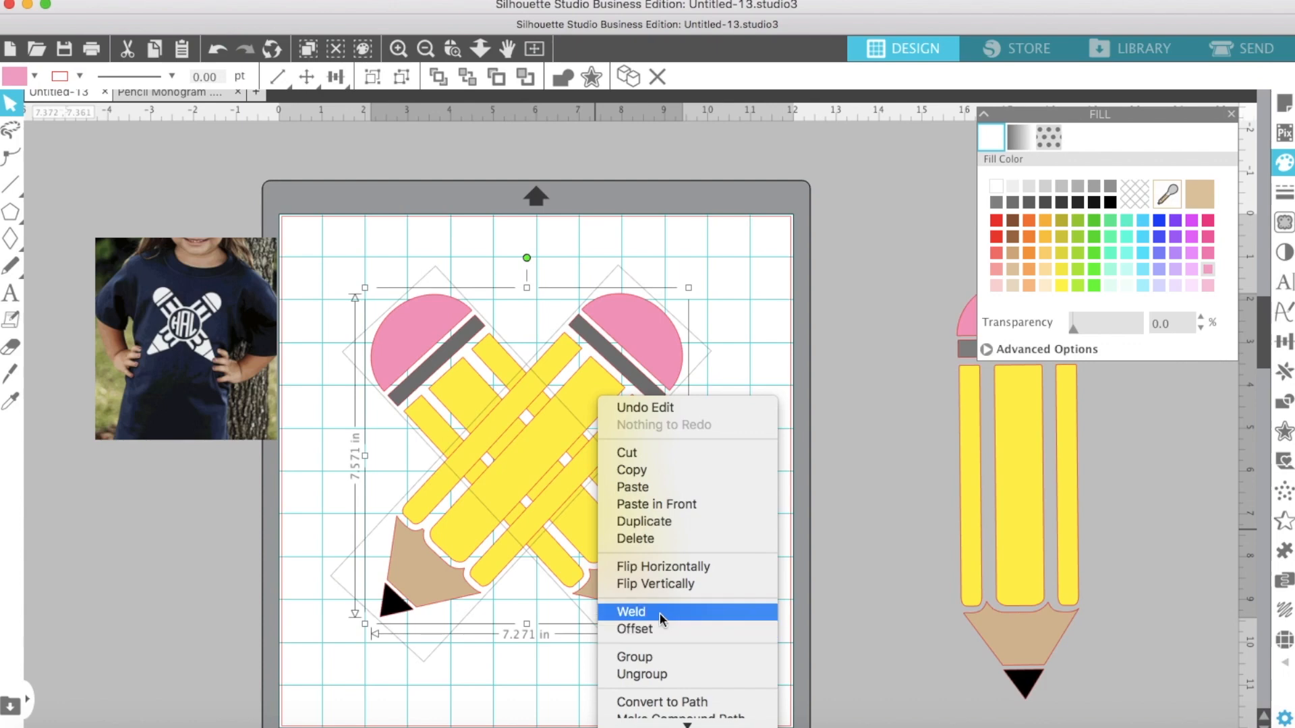
click(659, 613)
click(499, 677)
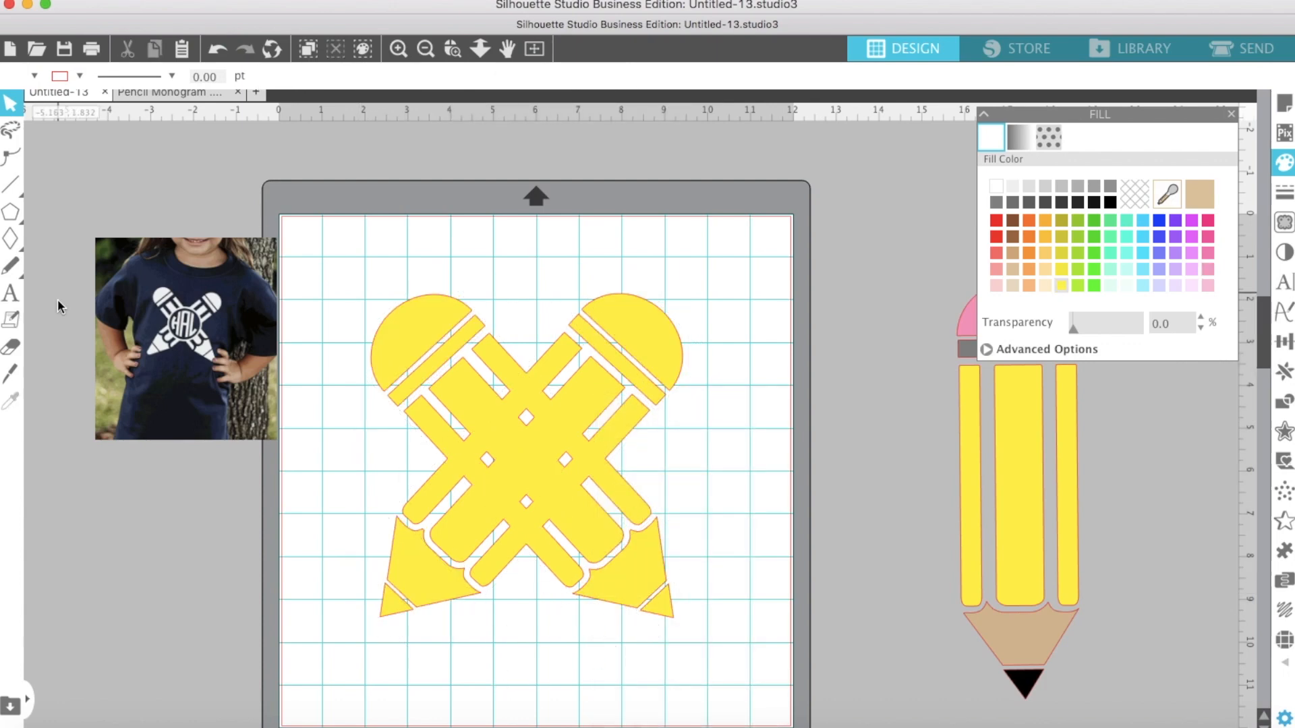
Step: Draw a circle with a radius of about 2.36 in over the crossed pencils
mouse_move(2, 213)
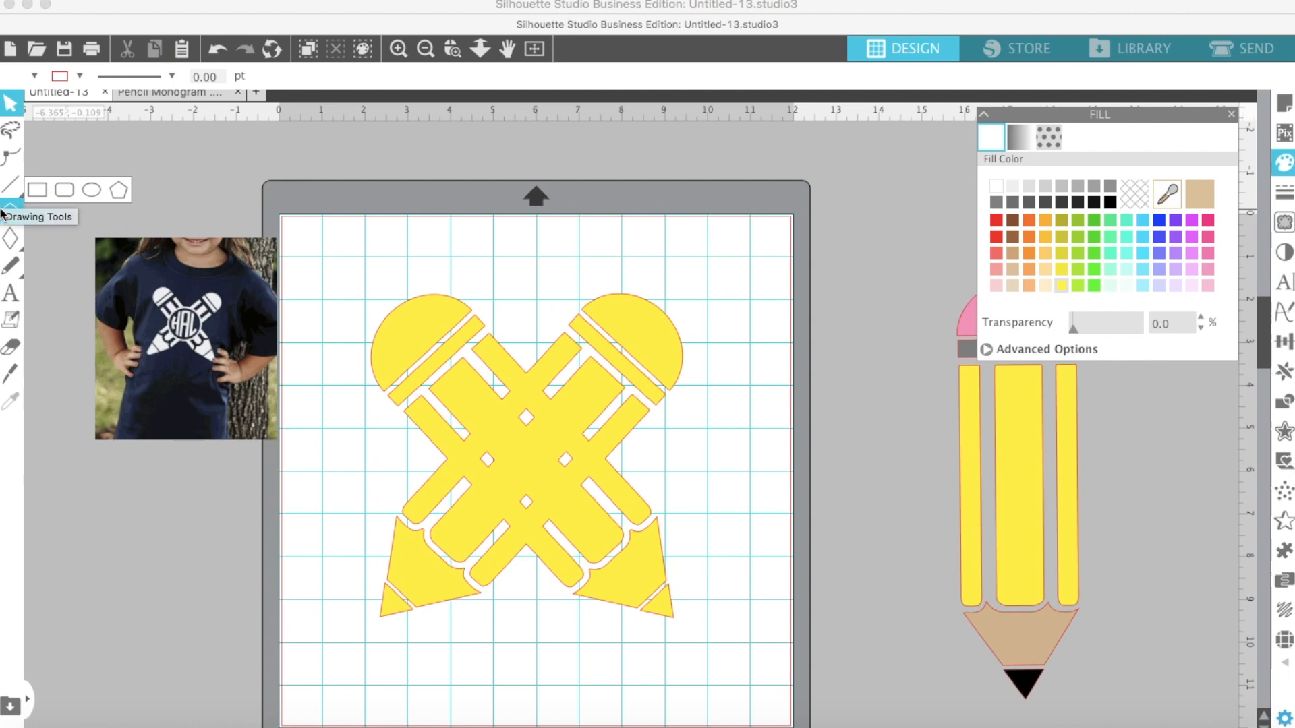
click(91, 192)
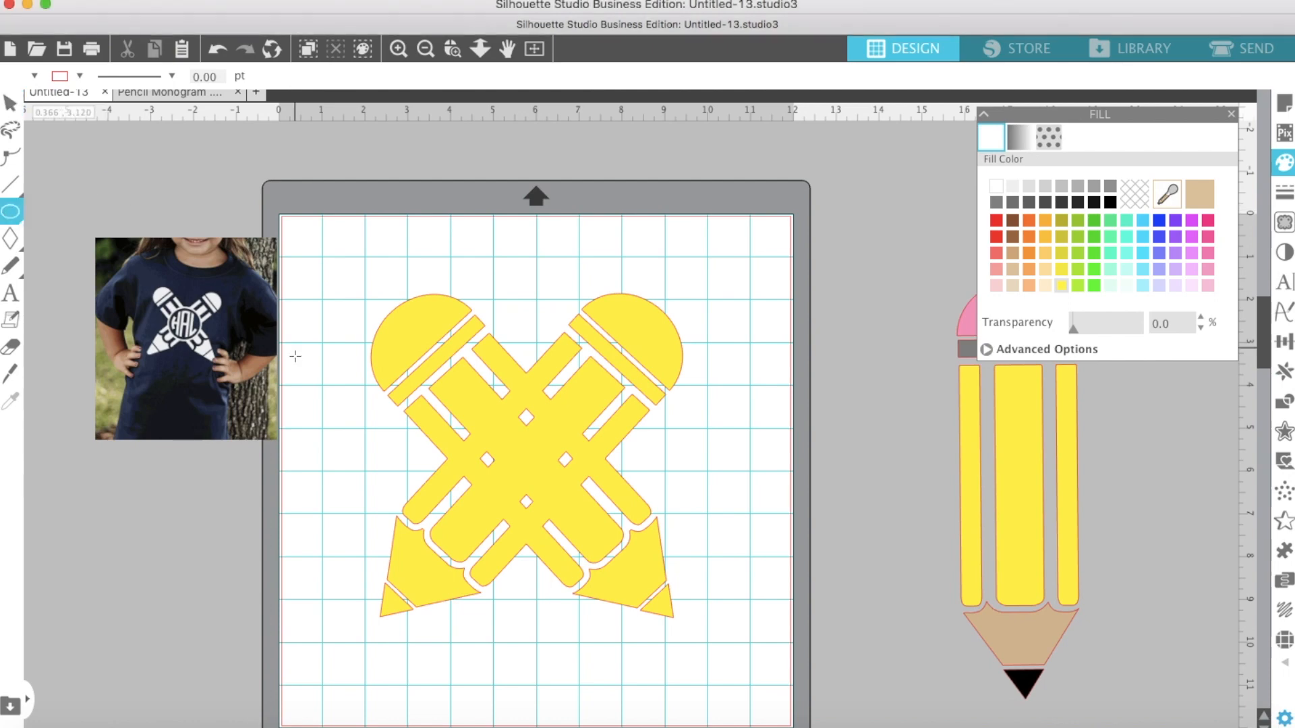
click(10, 240)
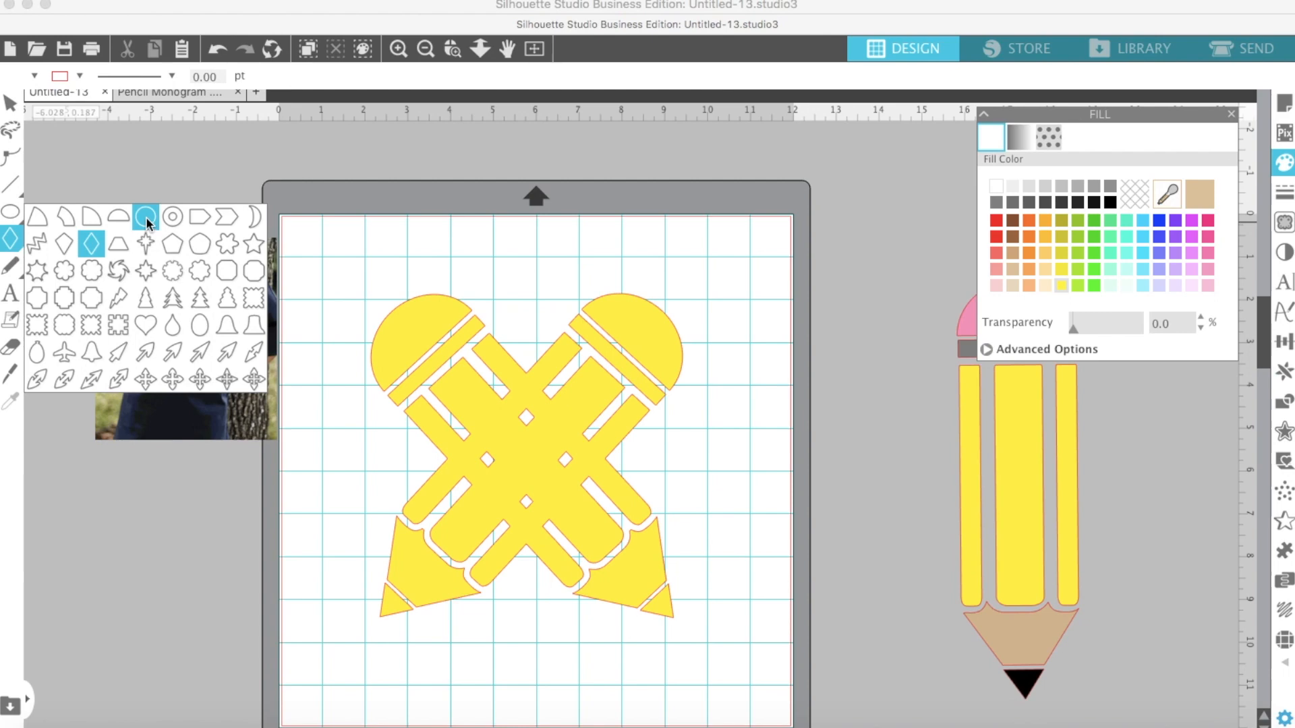
click(147, 220)
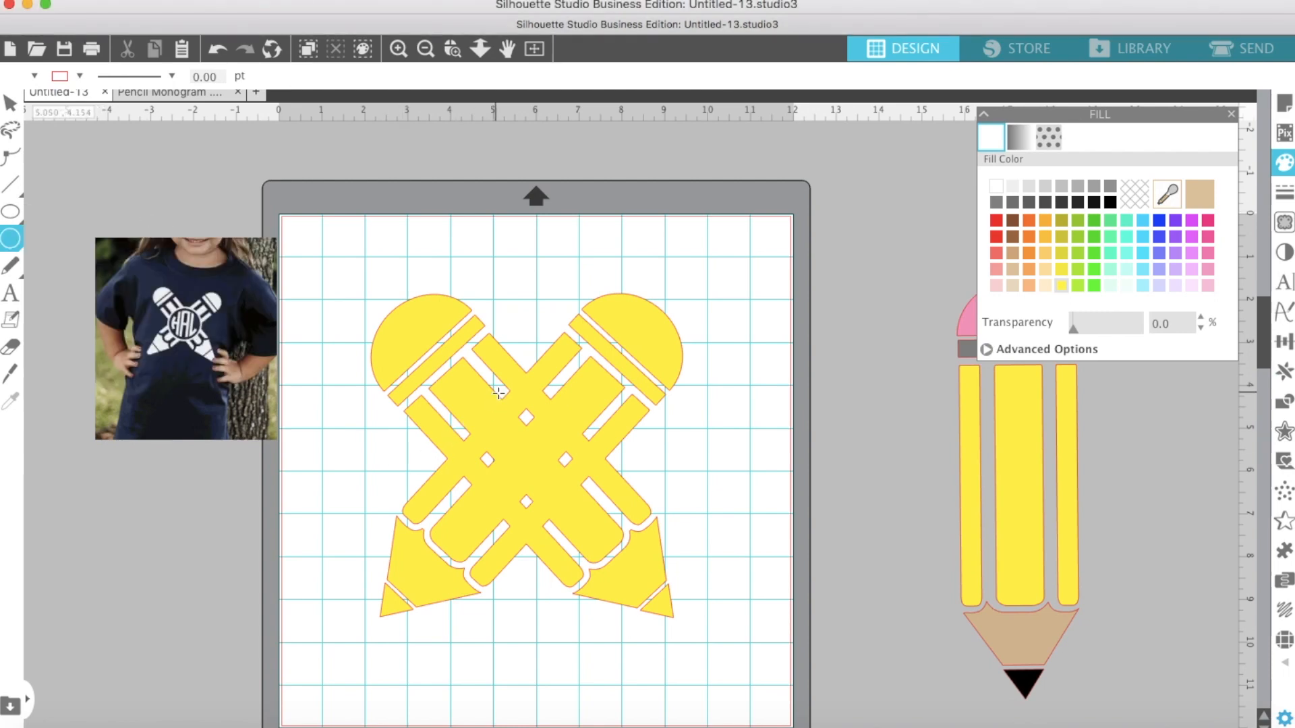
drag(503, 375, 554, 469)
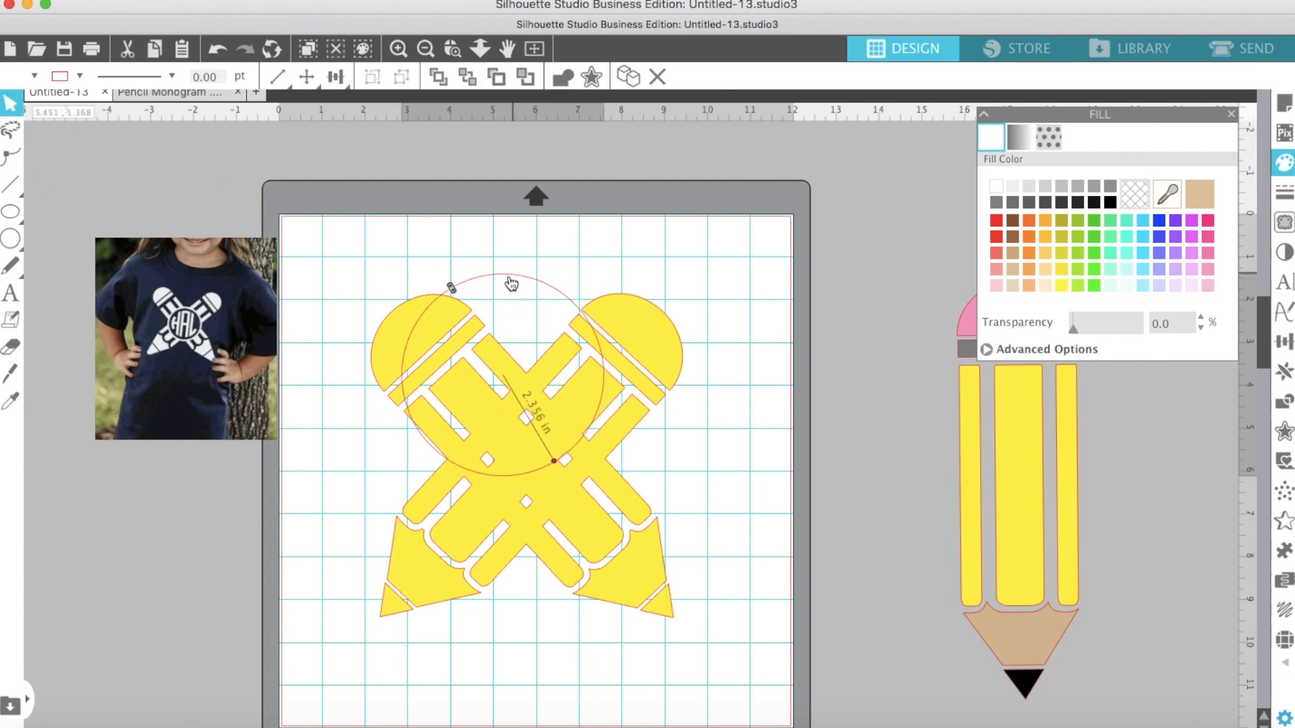
click(518, 347)
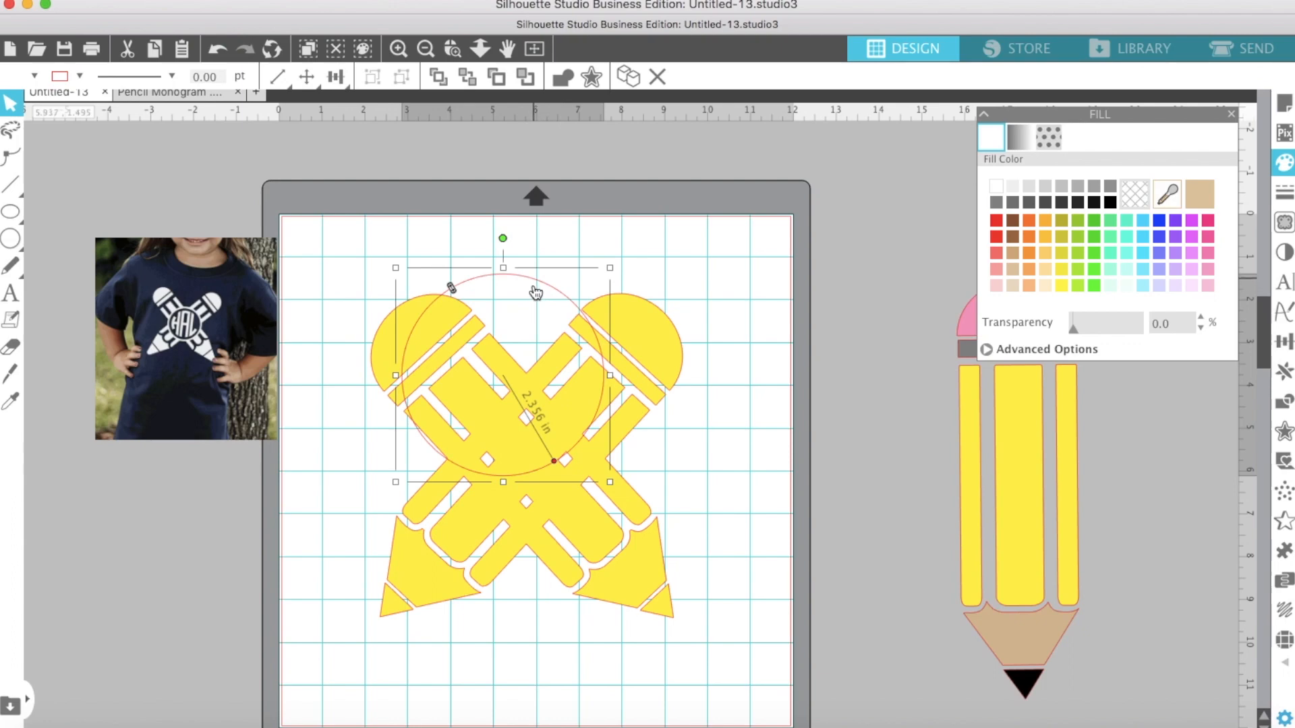
Step: Move the circle over the pencils' crossing and shrink it to a radius of about 1.91 in
drag(541, 295, 563, 385)
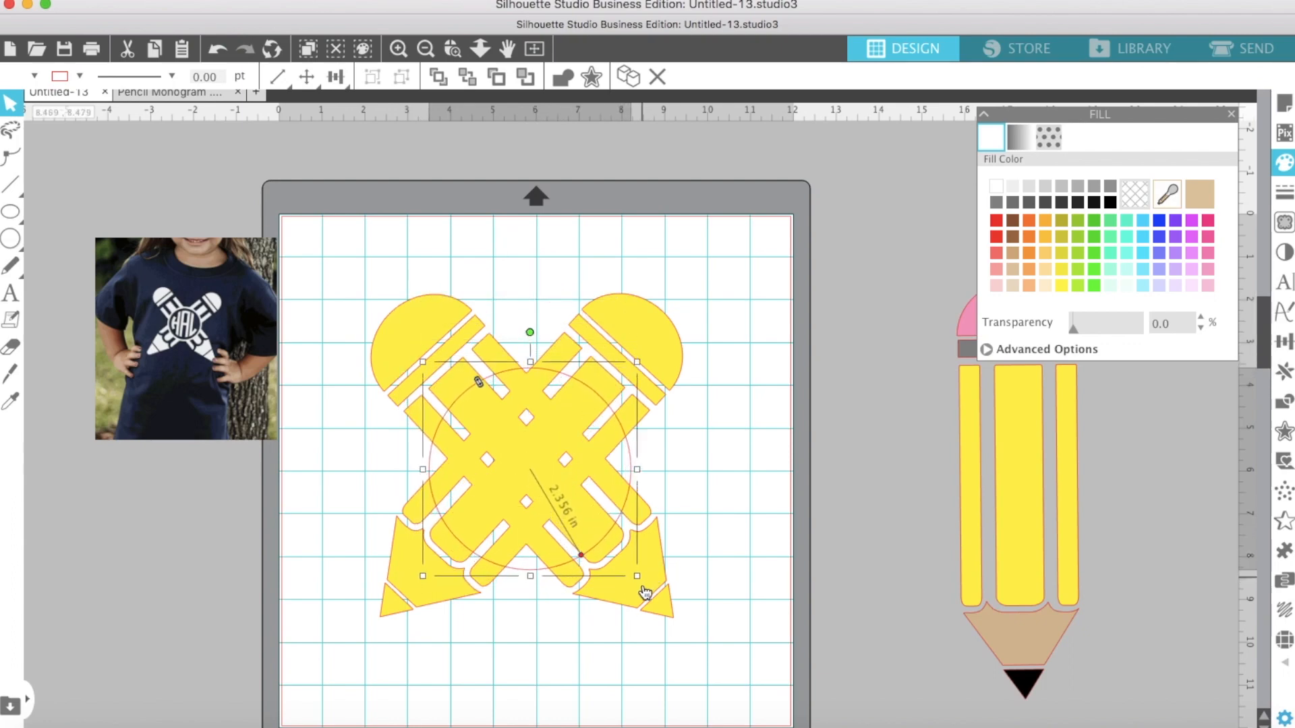
drag(637, 577, 616, 555)
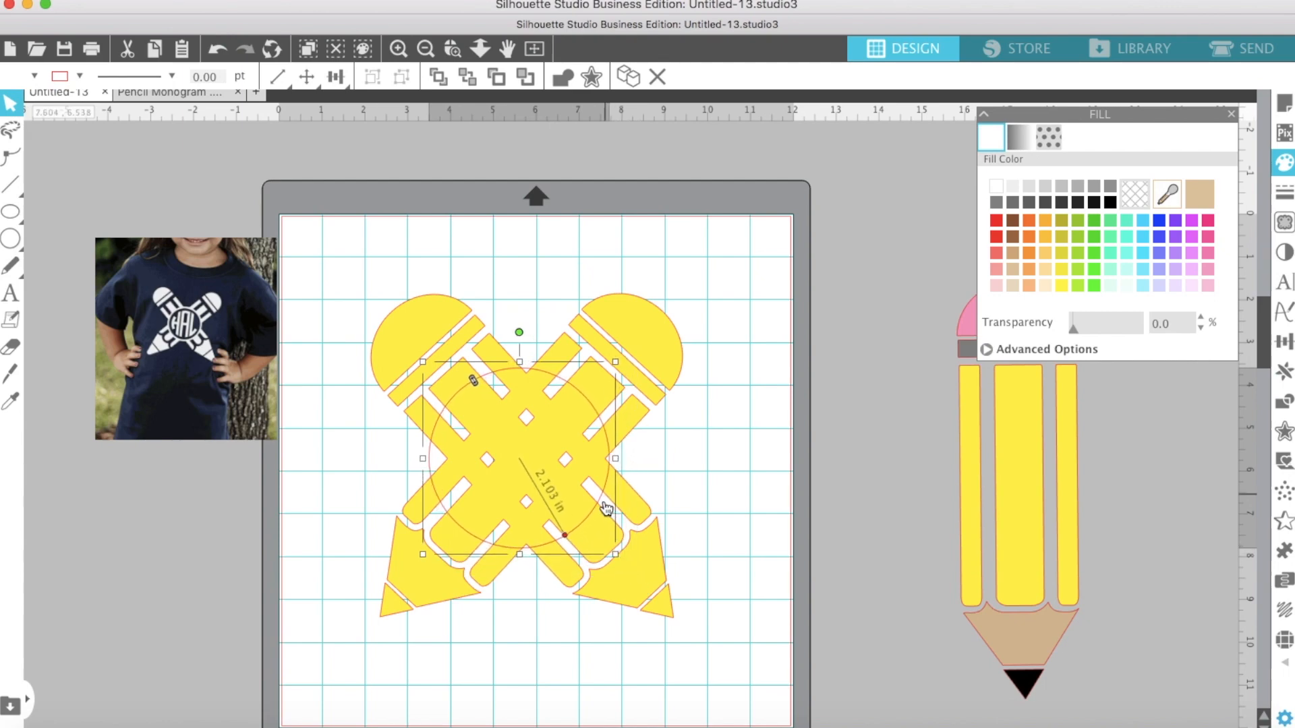
drag(604, 505, 613, 510)
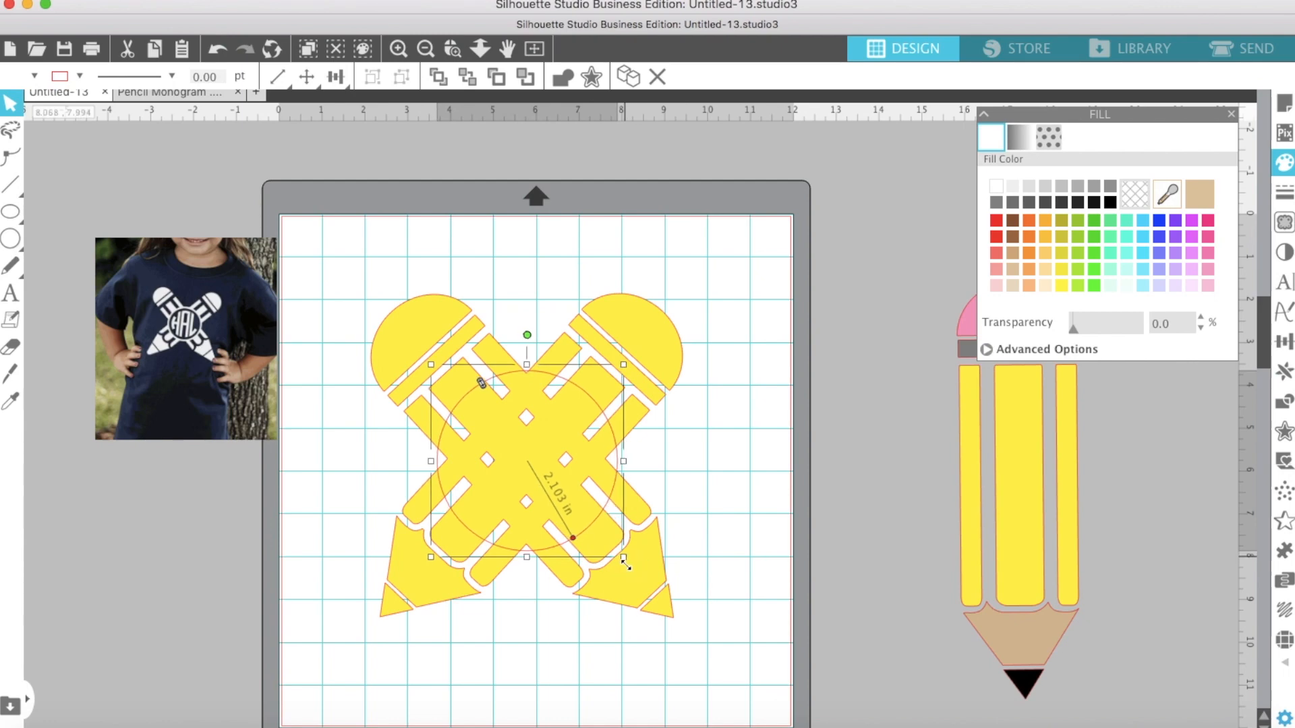
drag(626, 567, 608, 541)
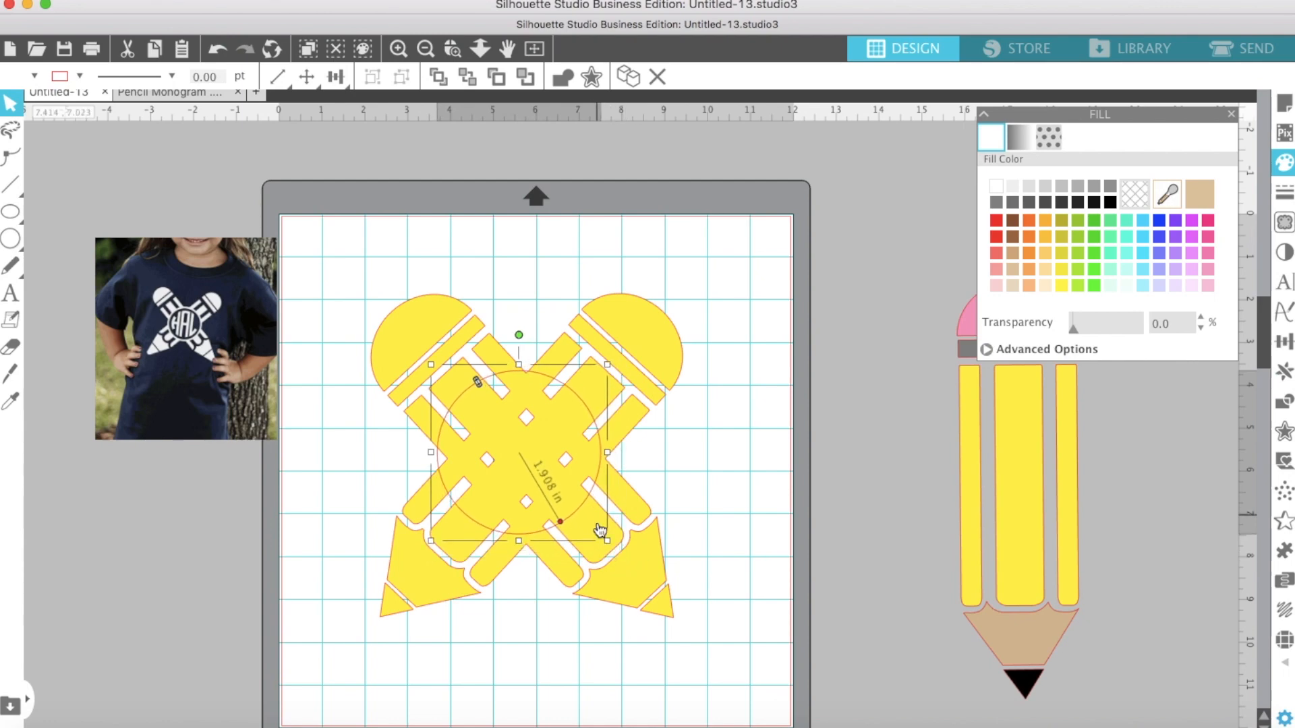
Step: Nudge the circle right and down to centre it on the pencils' crossing
key(Right)
key(Right)
key(Right)
key(Right)
key(Right)
key(Right)
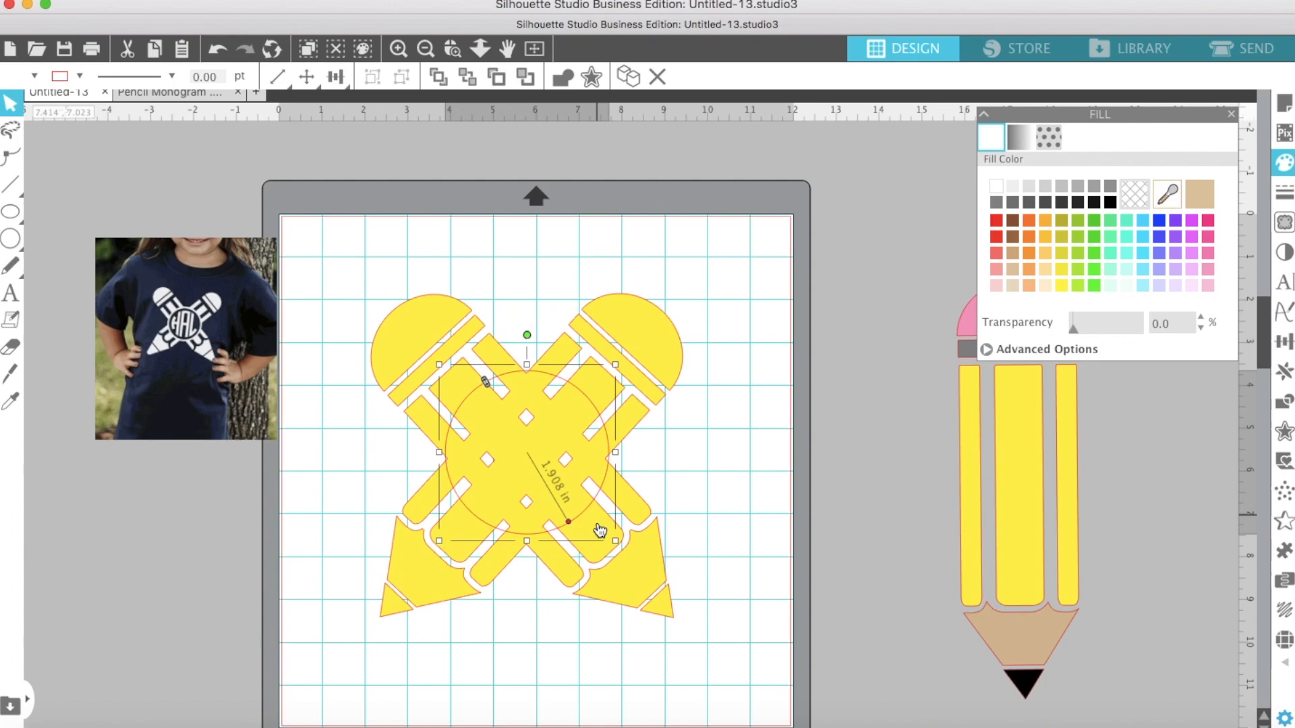
key(Down)
key(Down)
key(Down)
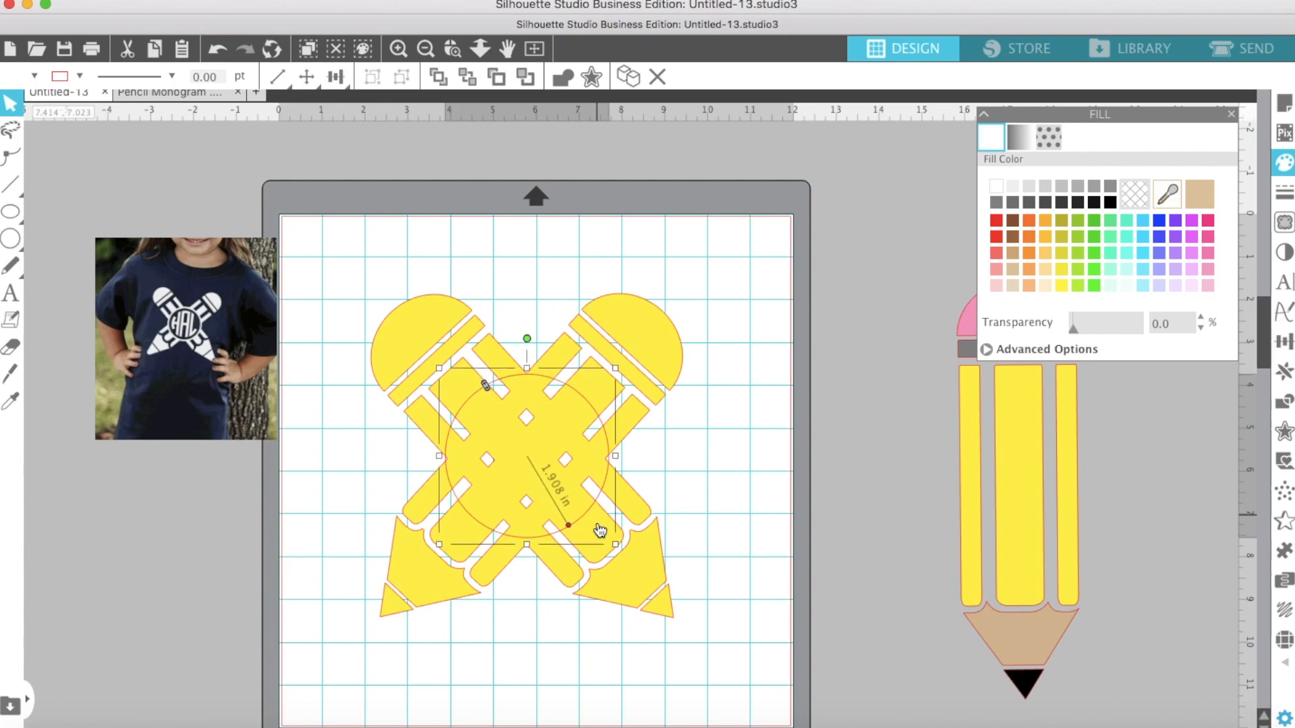
key(Down)
key(Down)
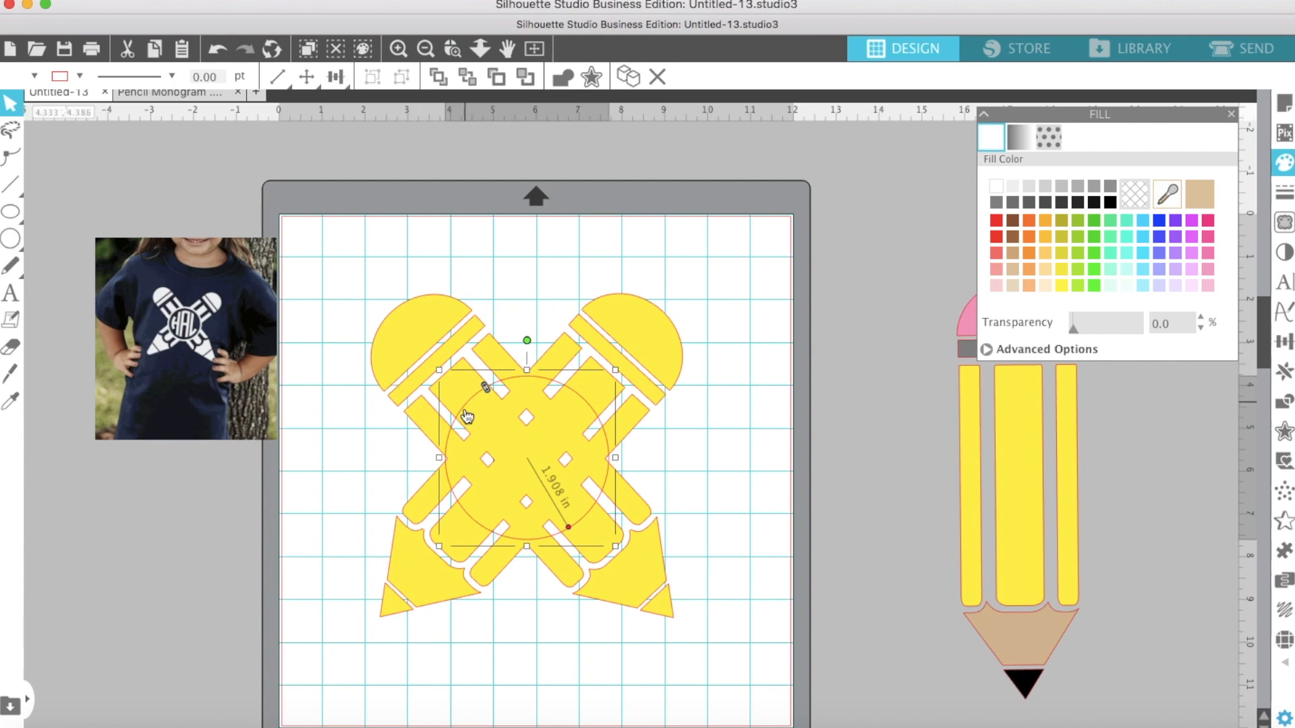
Step: Create an outward offset of the circle at a distance of 0.140 in with rounded corners
click(1285, 432)
click(1025, 158)
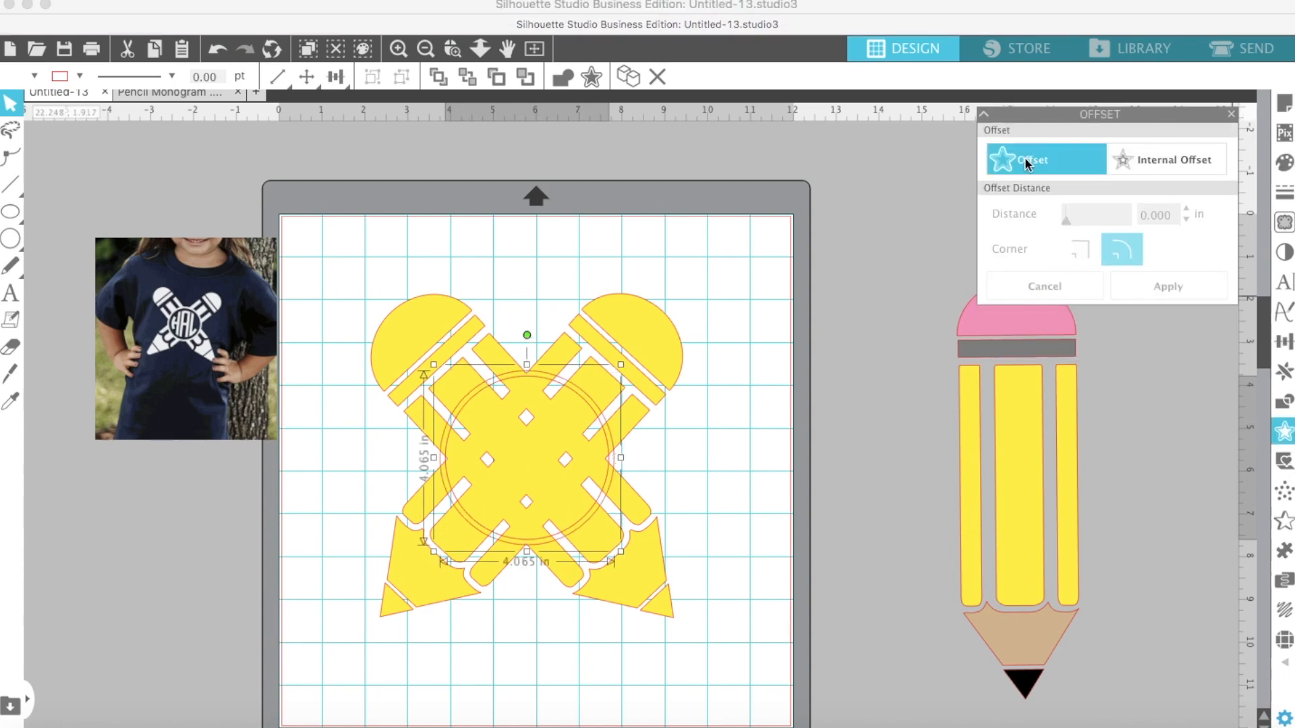
click(1186, 210)
click(1187, 210)
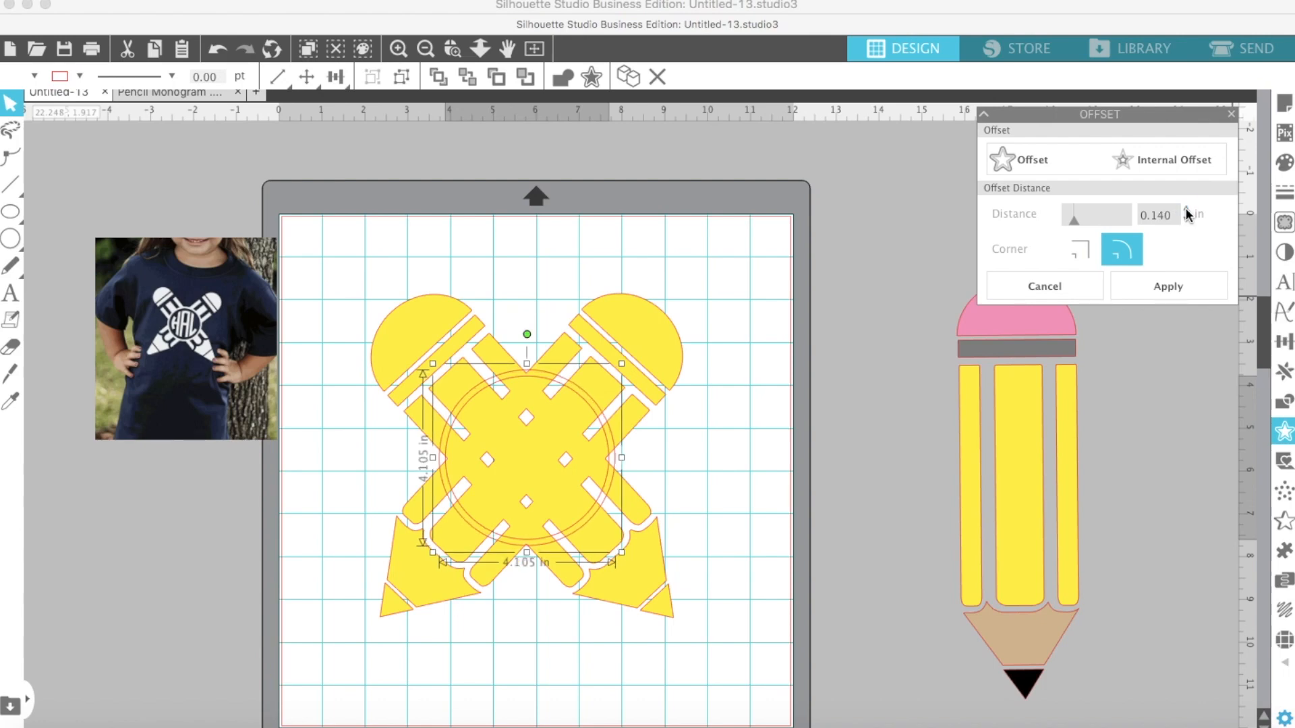
click(1170, 290)
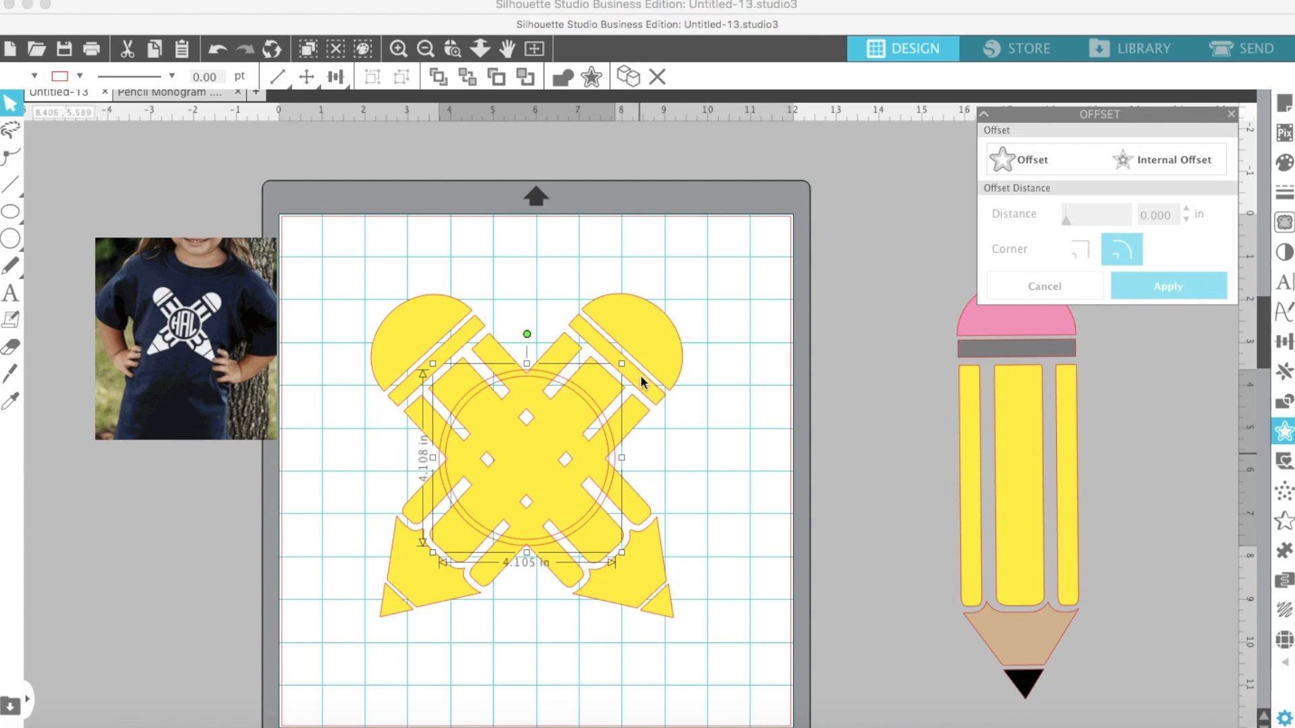
drag(639, 348, 625, 232)
click(217, 49)
click(218, 49)
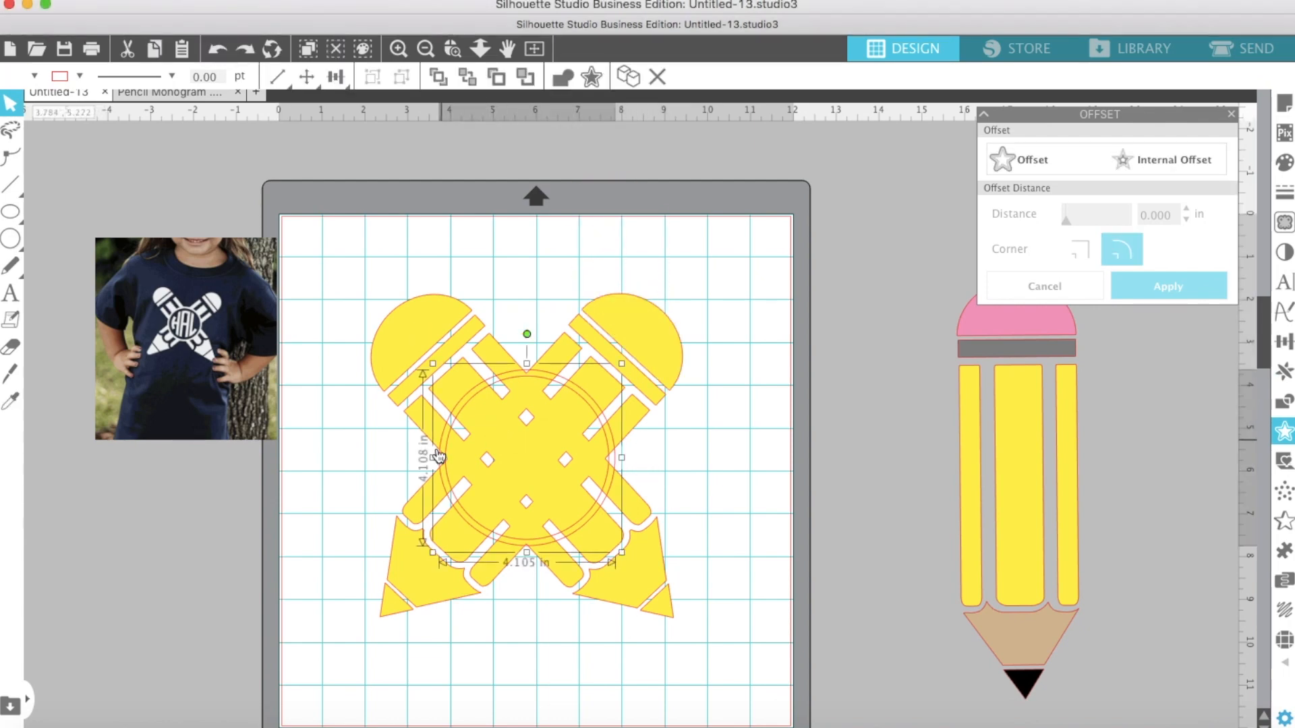
Step: Try to make a compound path from the inner circle and the welded pencil body, and undo it
click(441, 462)
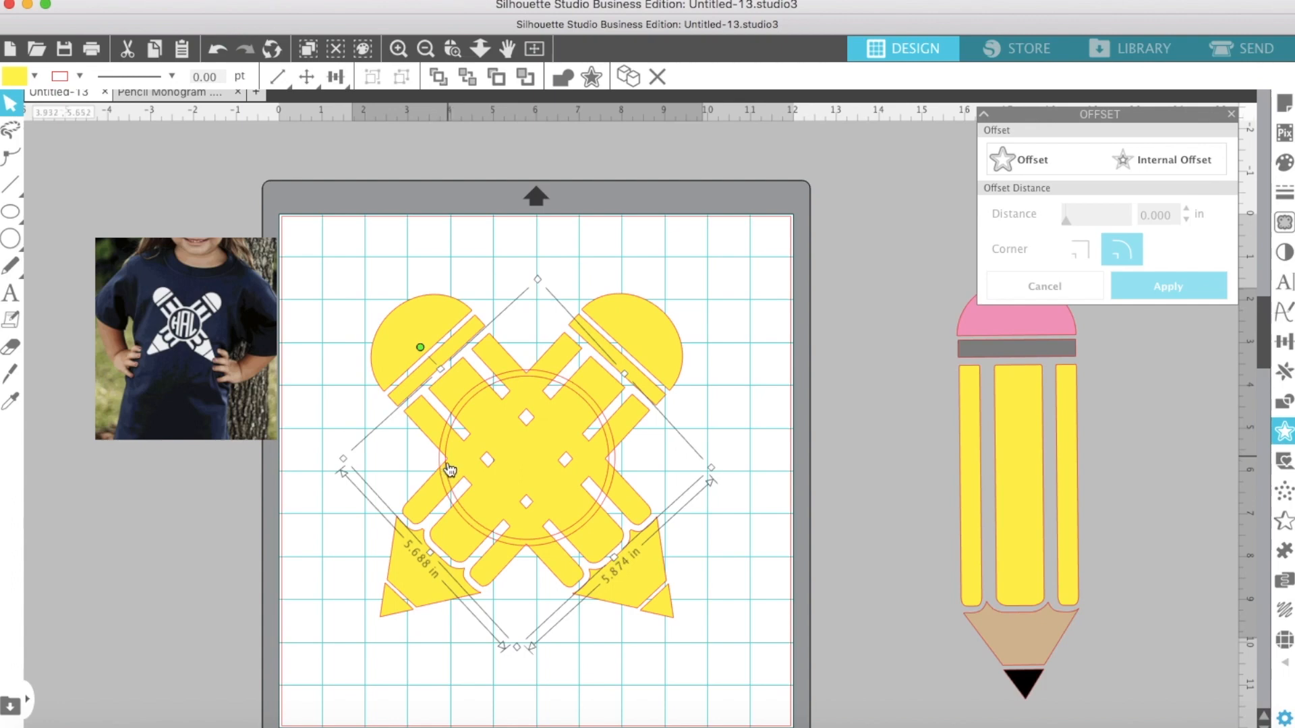
click(445, 463)
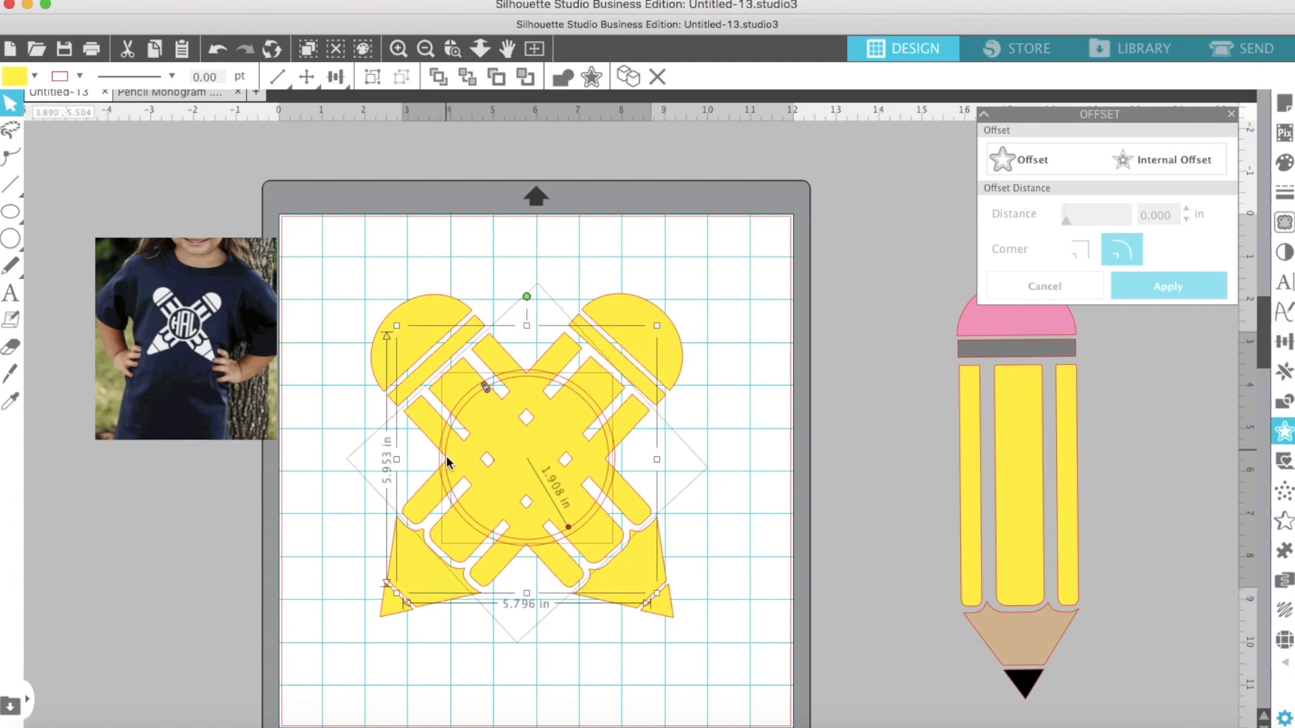
right_click(446, 463)
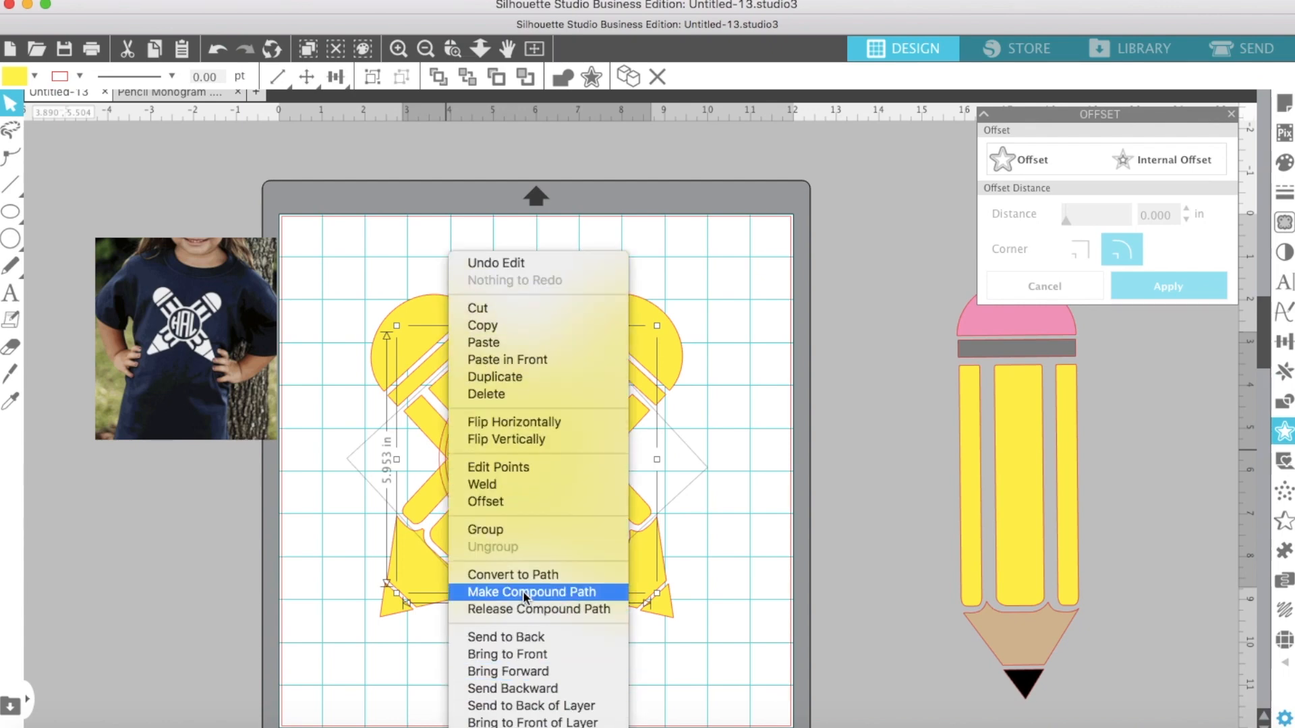
click(523, 590)
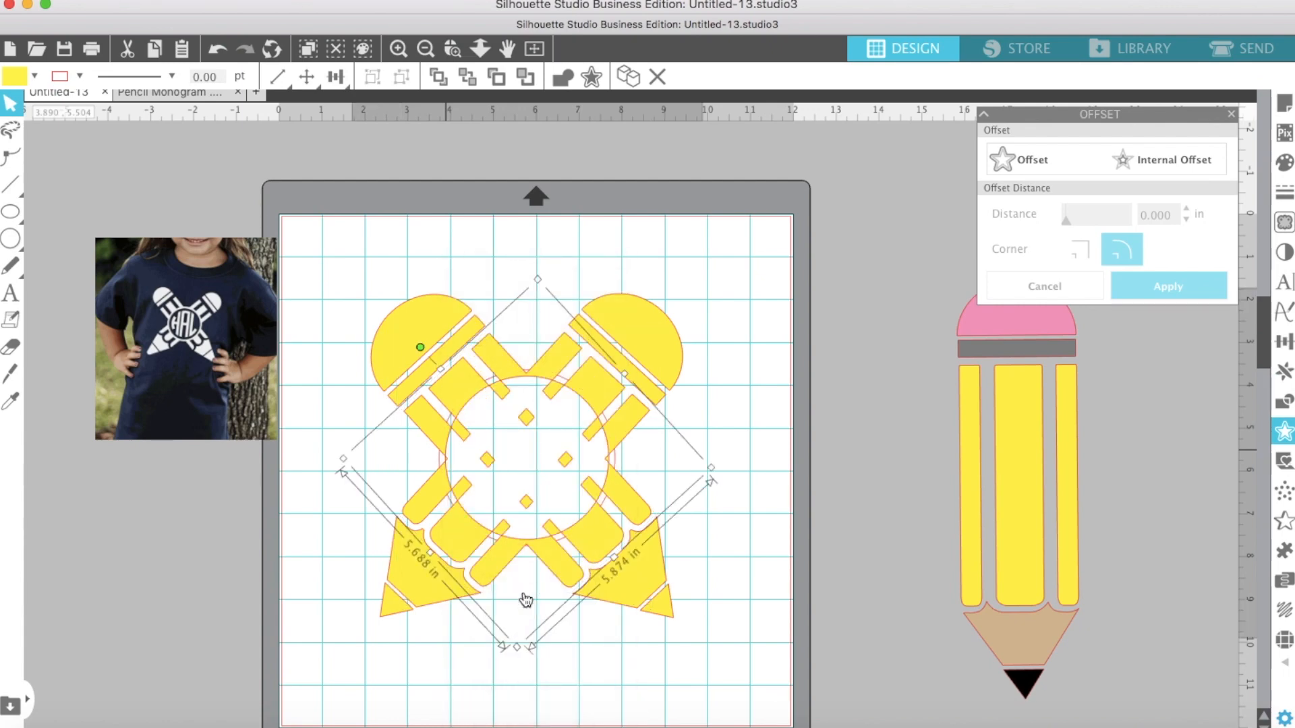
click(214, 50)
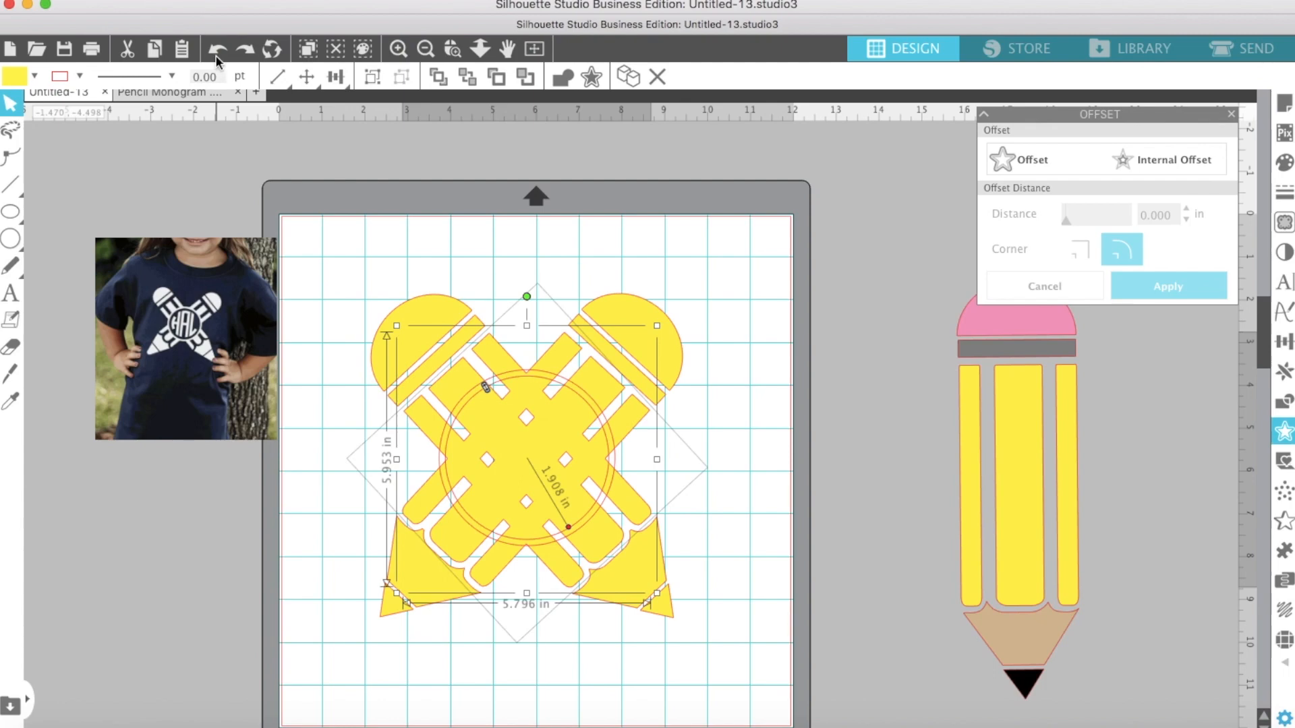
Step: Select all pieces of the crossed pencils, move them clear of the circles and group them
click(514, 289)
mouse_move(451, 280)
mouse_down()
mouse_move(483, 325)
mouse_move(632, 366)
mouse_up()
drag(342, 603, 437, 625)
mouse_move(723, 648)
mouse_down()
mouse_move(621, 584)
mouse_move(923, 551)
mouse_move(909, 553)
mouse_up()
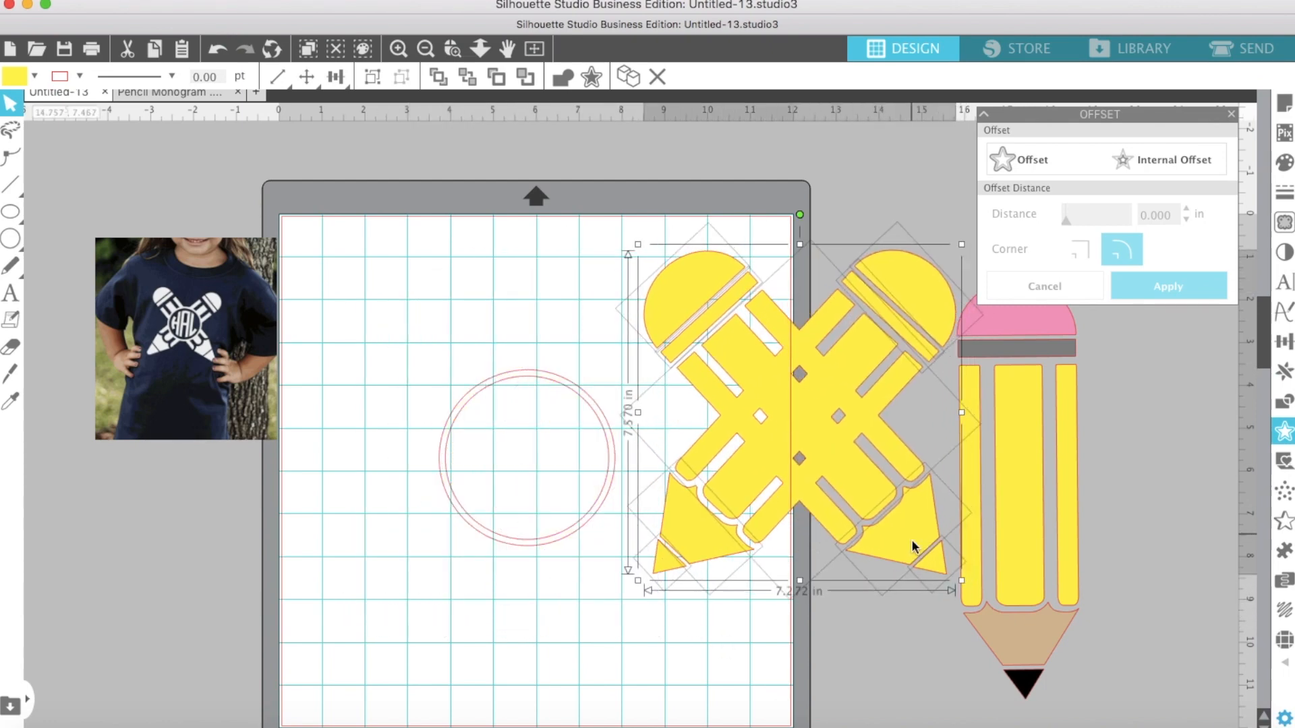
right_click(908, 552)
click(968, 557)
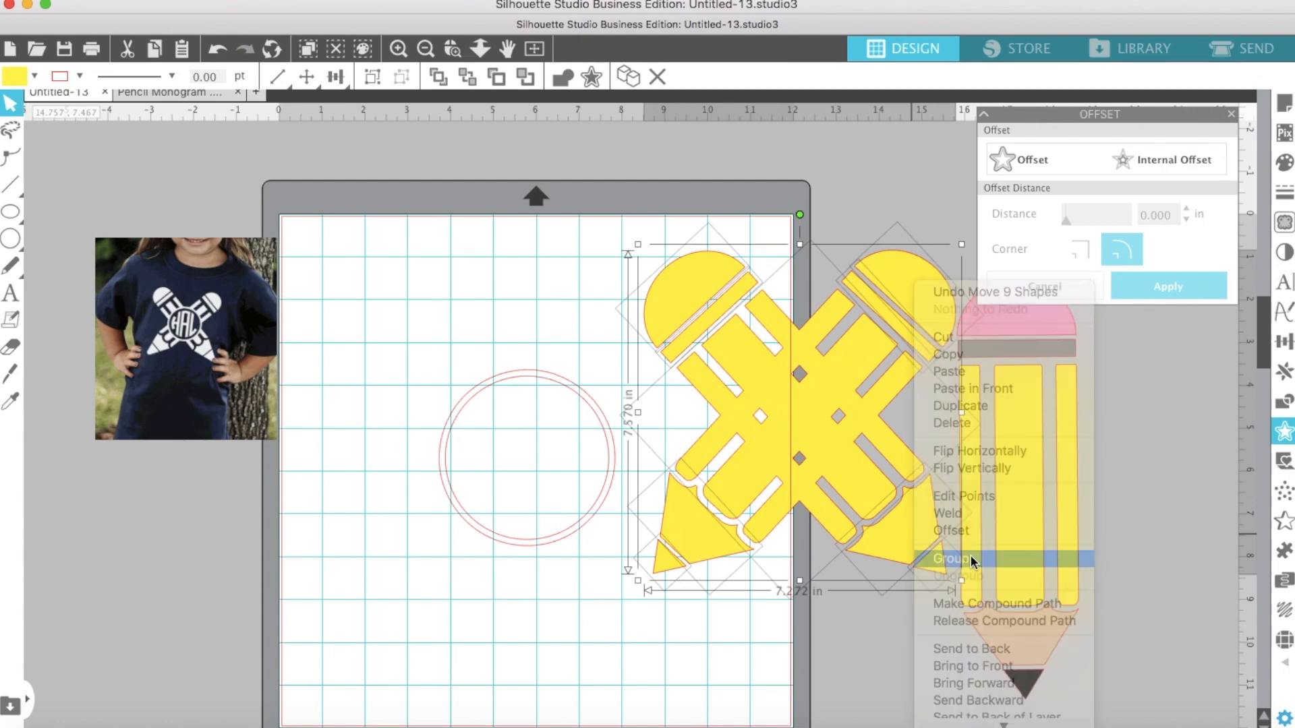
drag(768, 374, 756, 307)
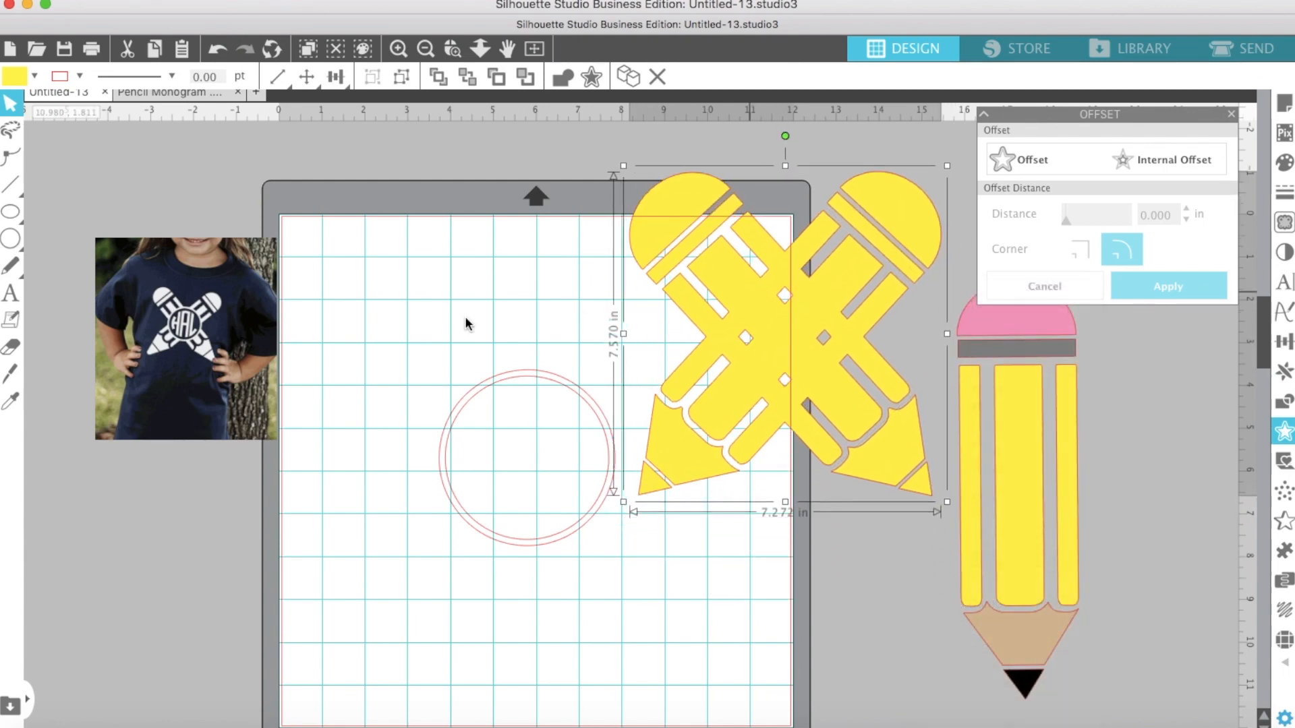
Step: Make the two concentric circles into a compound path and move the grouped pencils back over the resulting ring
click(504, 455)
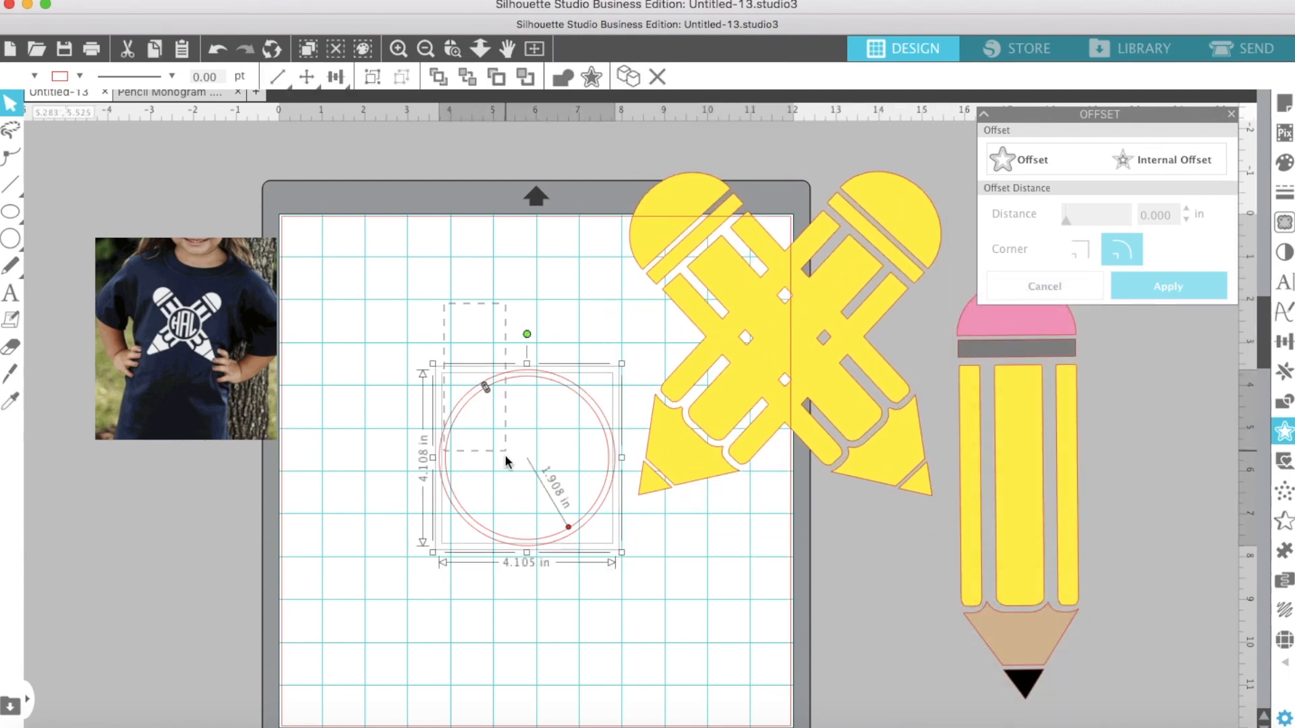
right_click(471, 408)
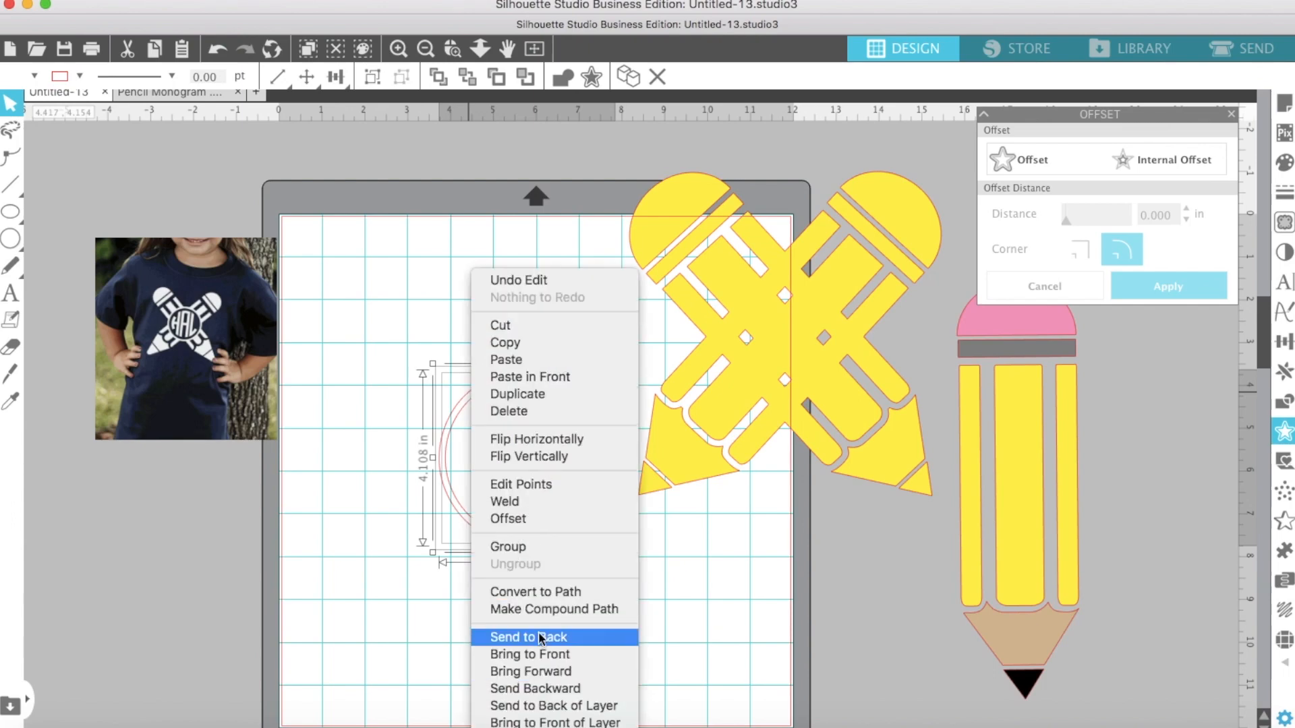
click(528, 609)
mouse_move(682, 382)
mouse_down()
mouse_move(617, 388)
mouse_move(445, 461)
mouse_up()
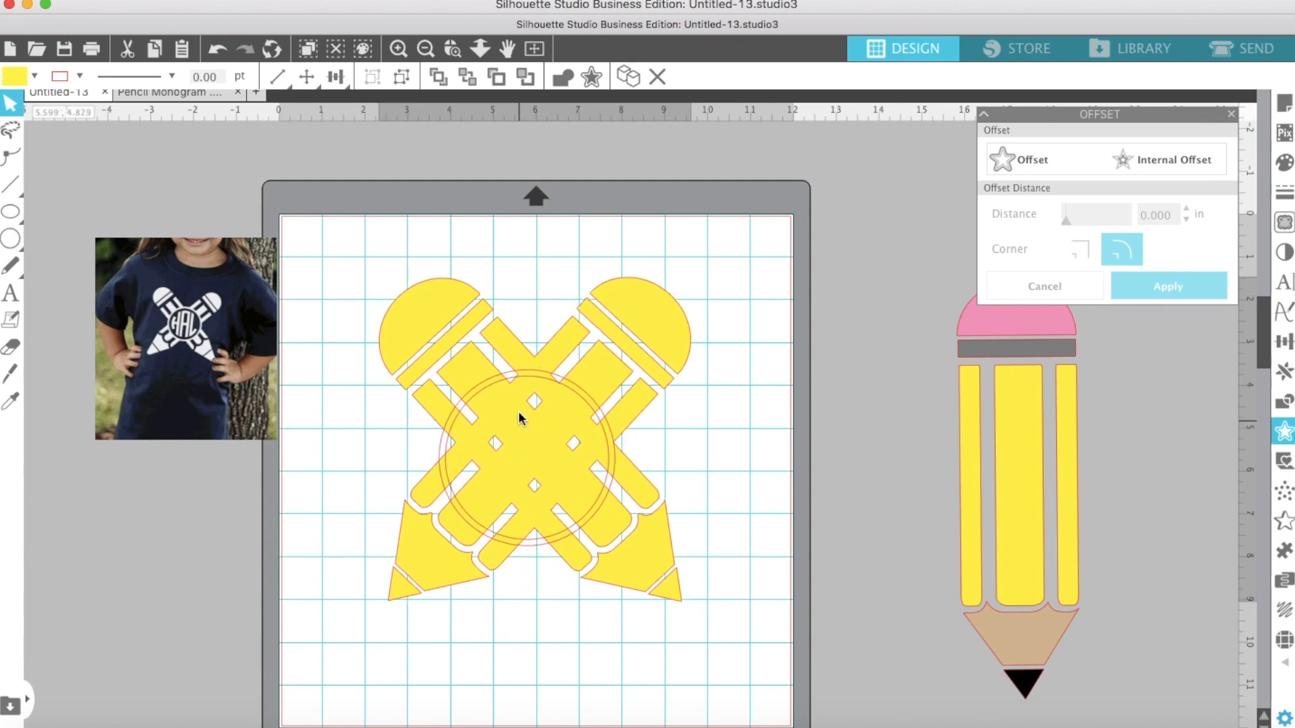
Step: Fill the circular ring with black
click(445, 462)
click(1281, 166)
click(1110, 203)
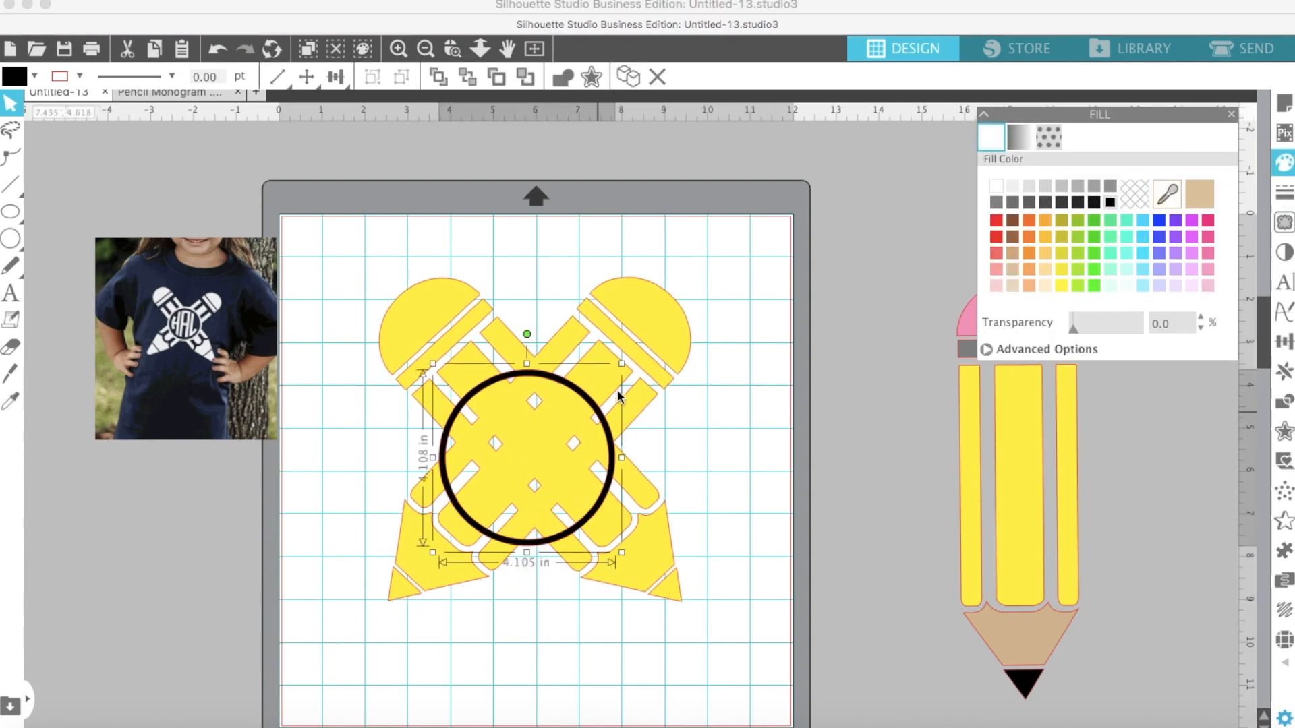
Step: Move the grouped pencils slightly down and left so their crossing is centred in the black ring
drag(669, 335, 663, 362)
click(651, 450)
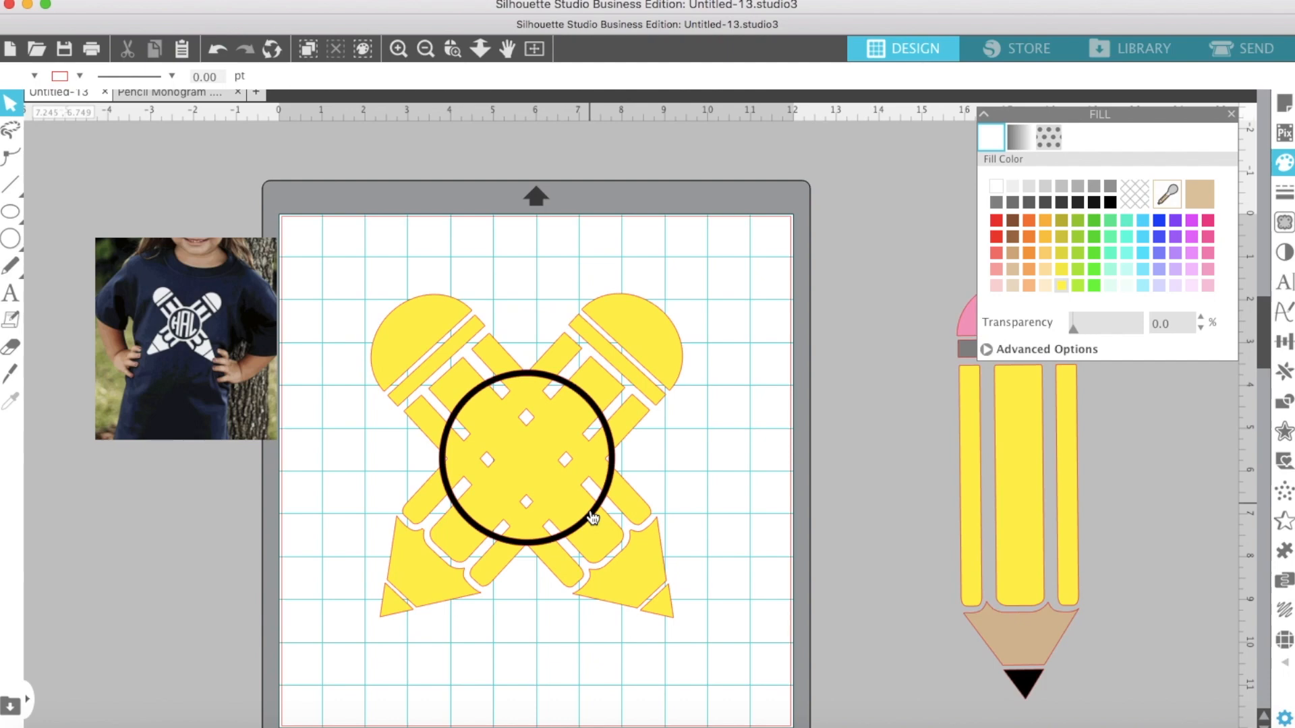
click(588, 530)
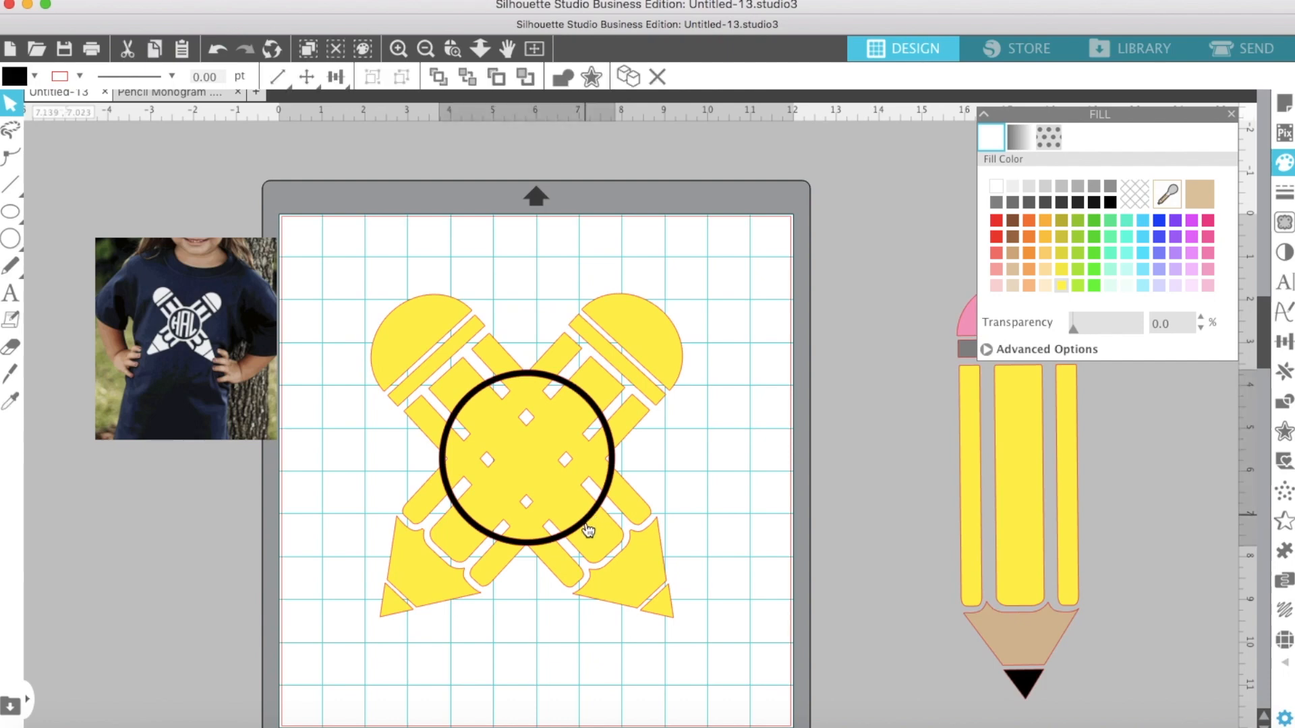
Step: Enlarge the reference photo to about 8.7 in wide and move it slightly up and left
click(228, 335)
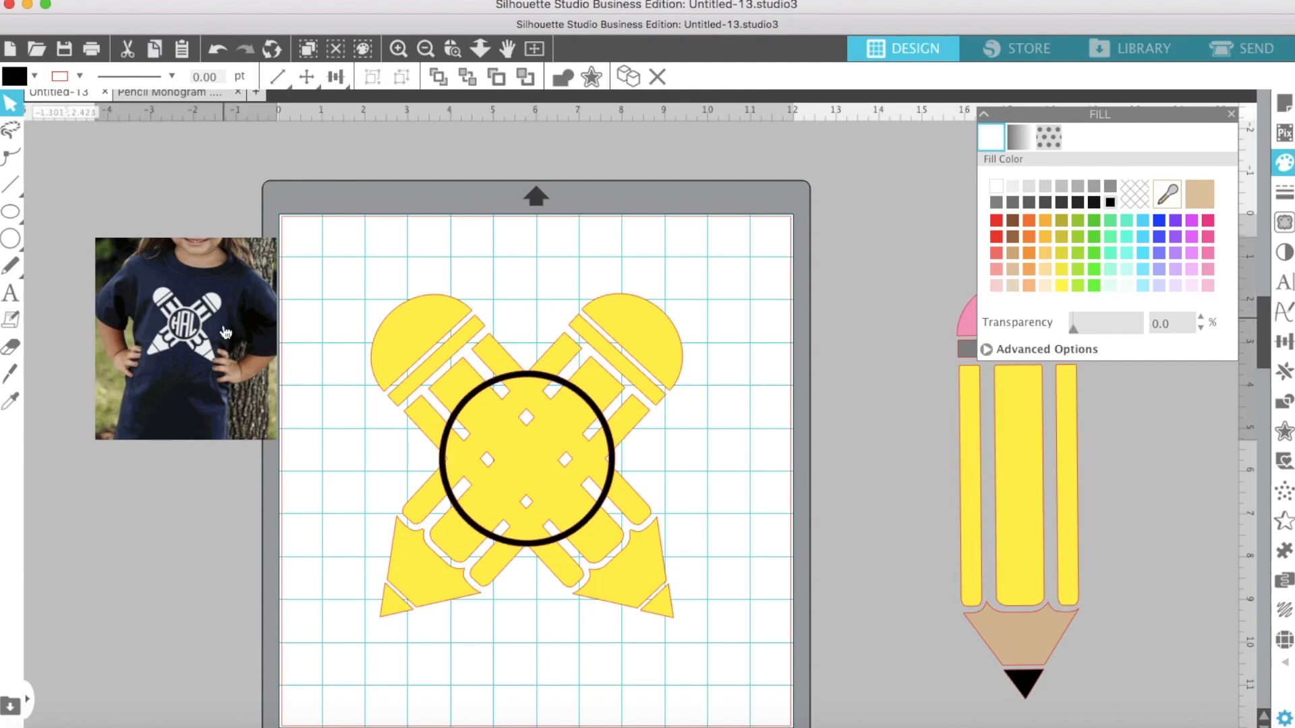
drag(286, 457, 473, 660)
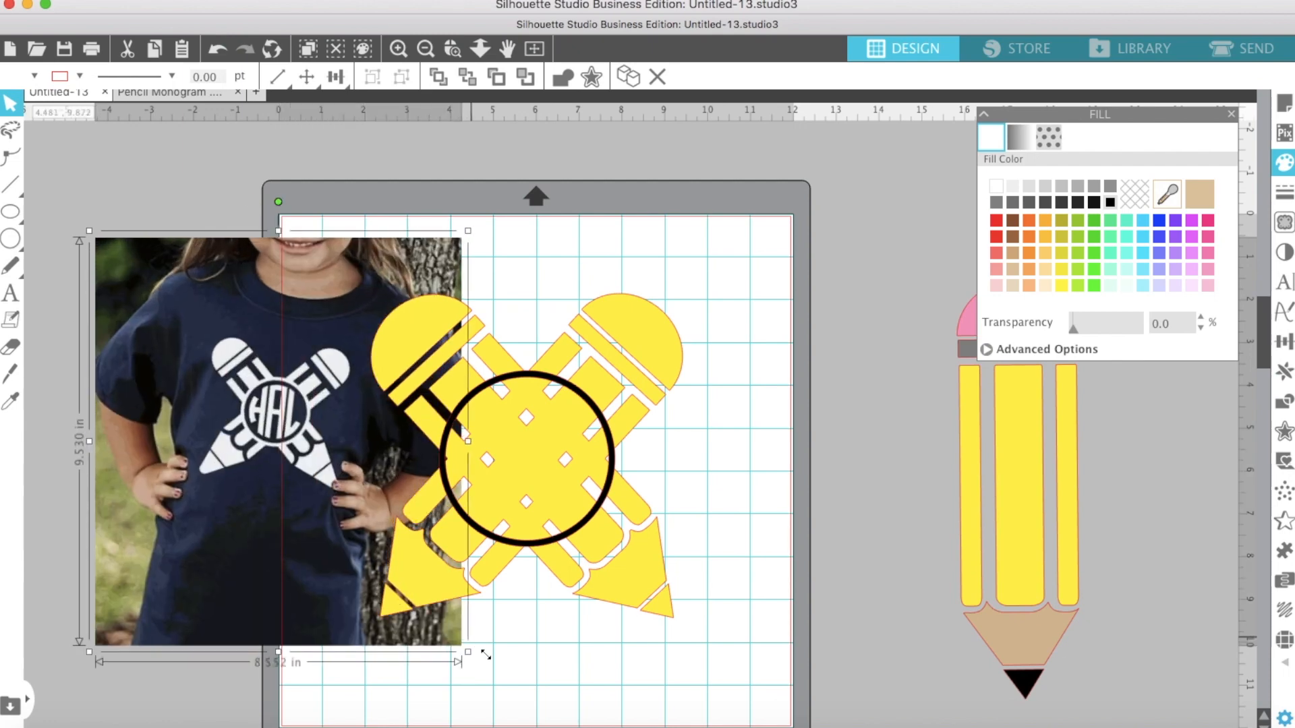
drag(273, 484, 247, 472)
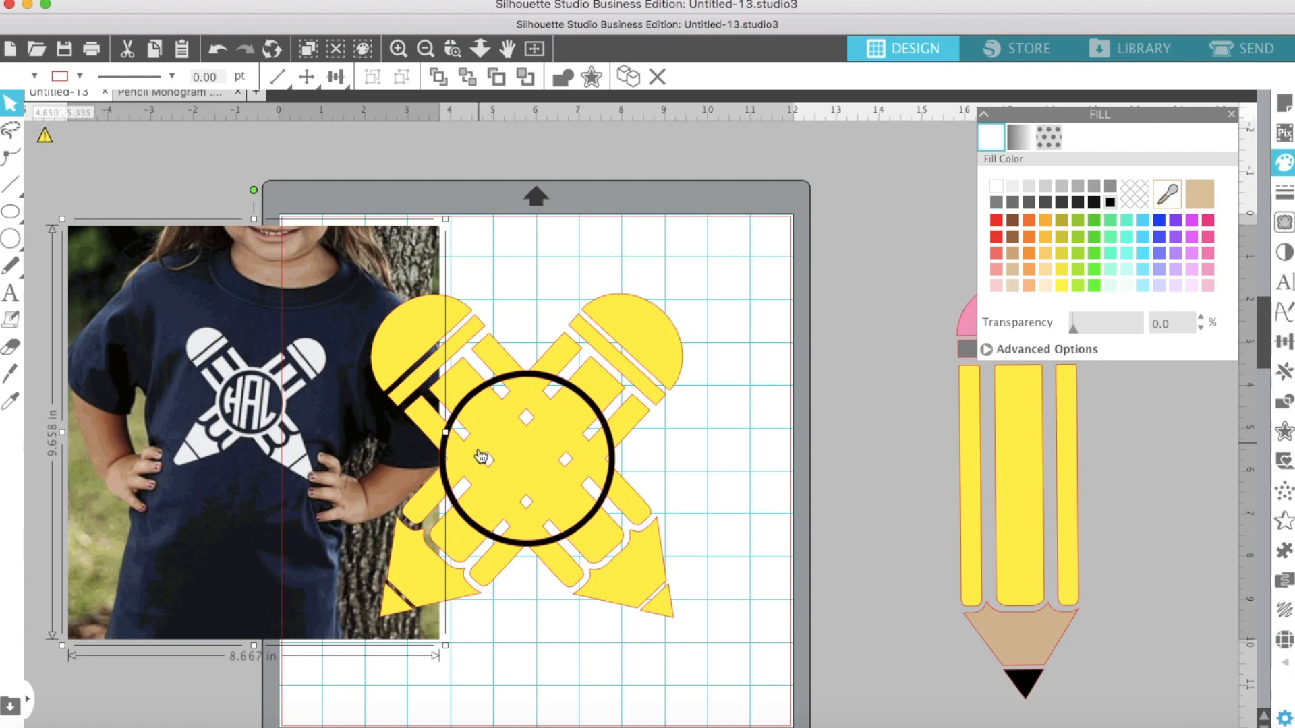
Step: Duplicate the black ring, place the copy at the page's upper-right corner, and move the reference photo left, clear of the pencils
click(444, 461)
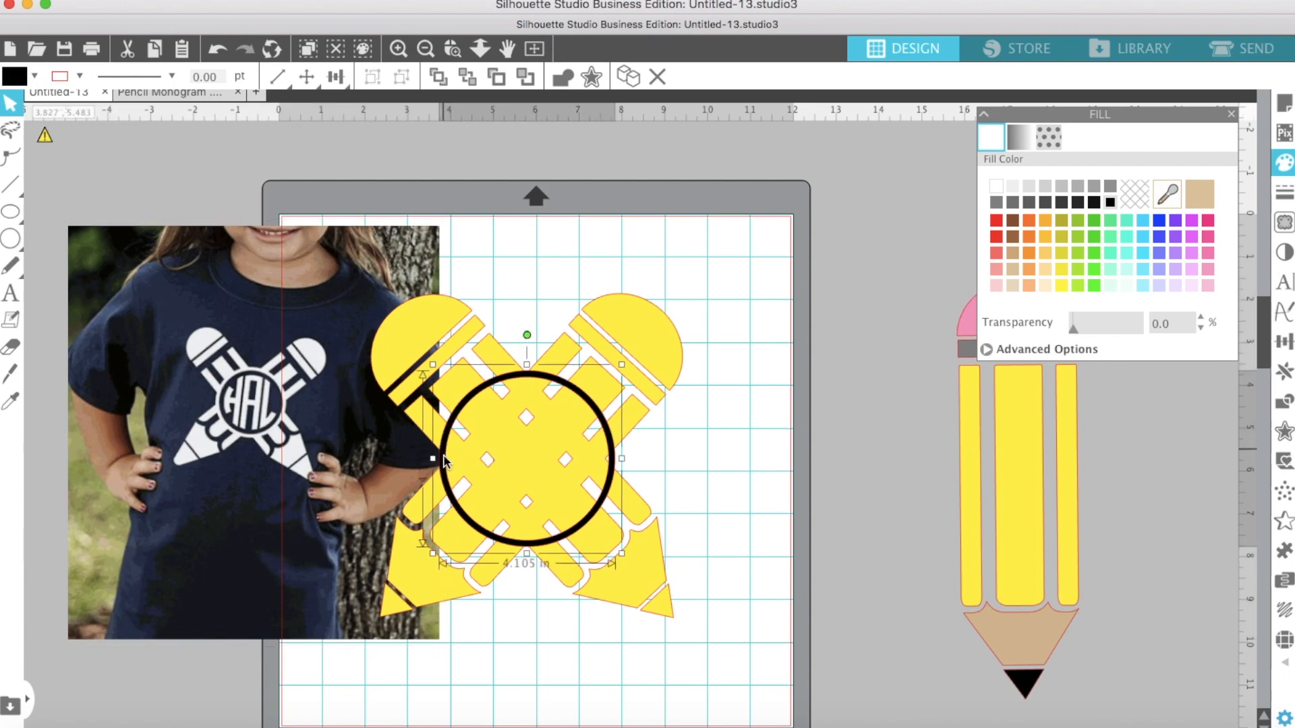
key(super+d)
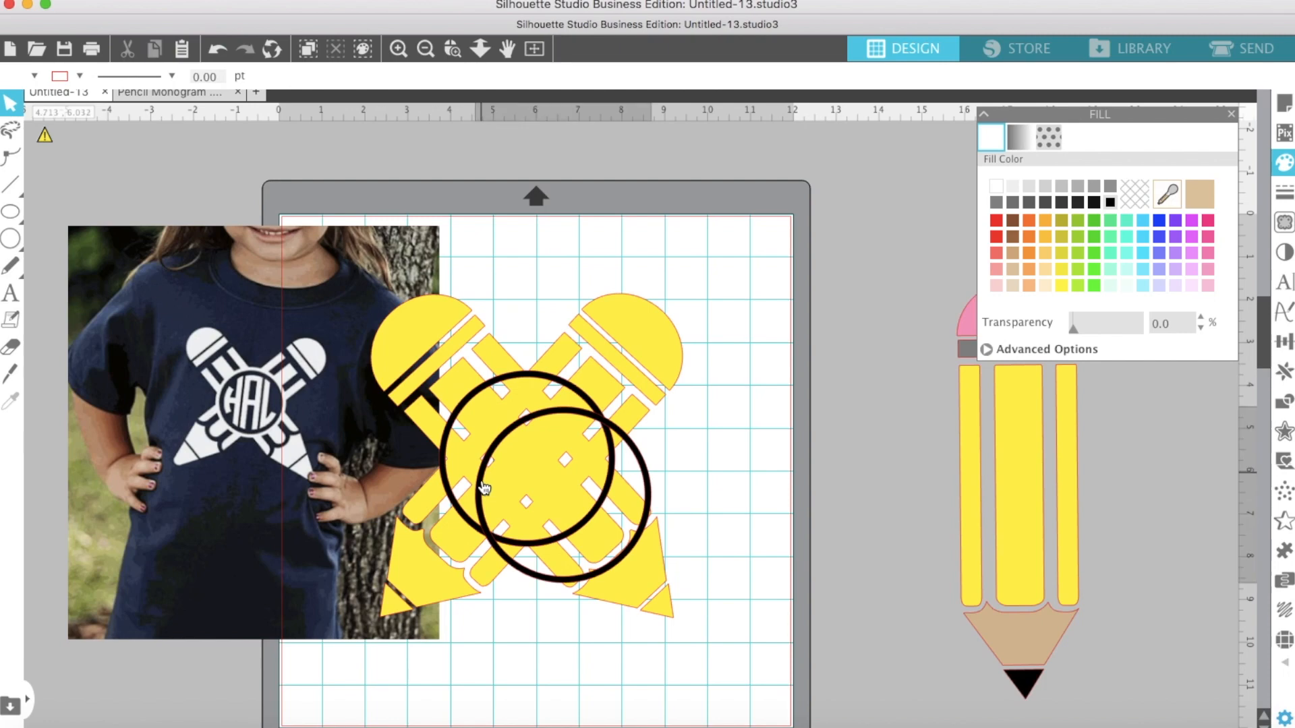
drag(615, 460, 793, 207)
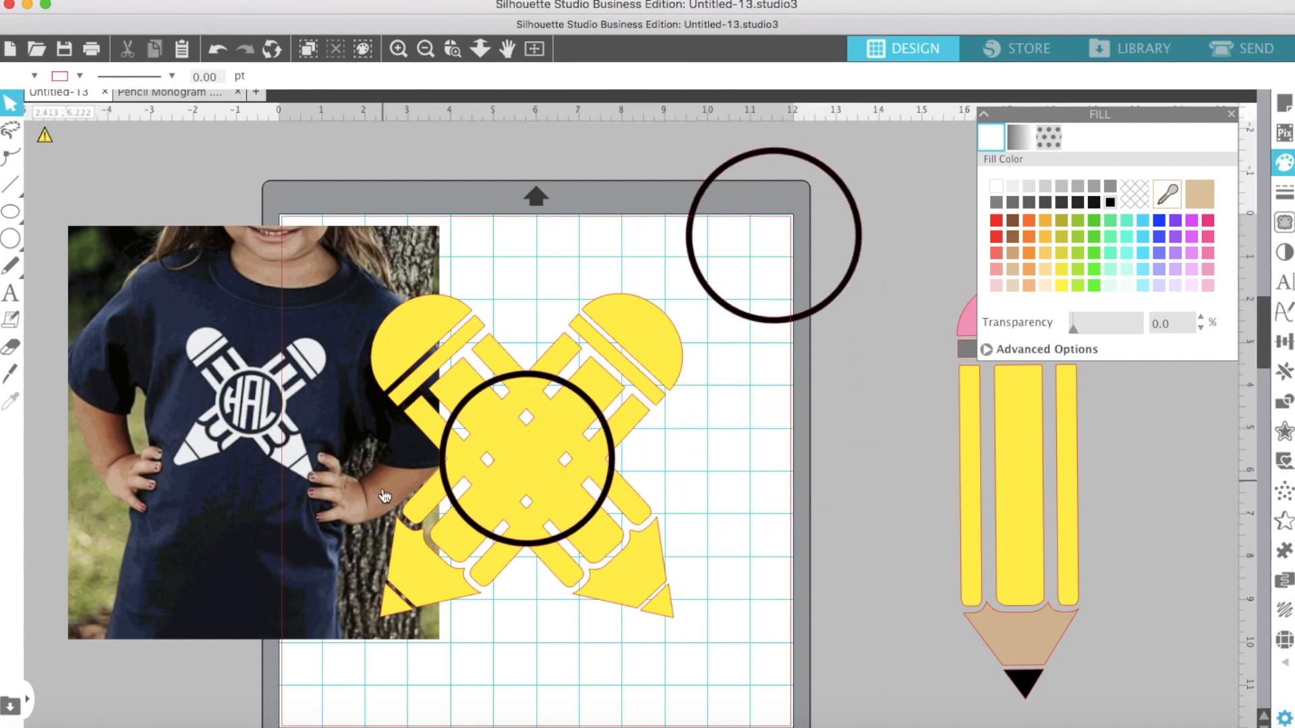
mouse_move(400, 453)
mouse_down()
mouse_move(457, 481)
mouse_move(281, 410)
mouse_up()
Step: Subtract the centred black ring from the crossed yellow pencils
mouse_move(368, 425)
mouse_down()
mouse_move(477, 454)
mouse_move(569, 566)
mouse_move(642, 577)
mouse_up()
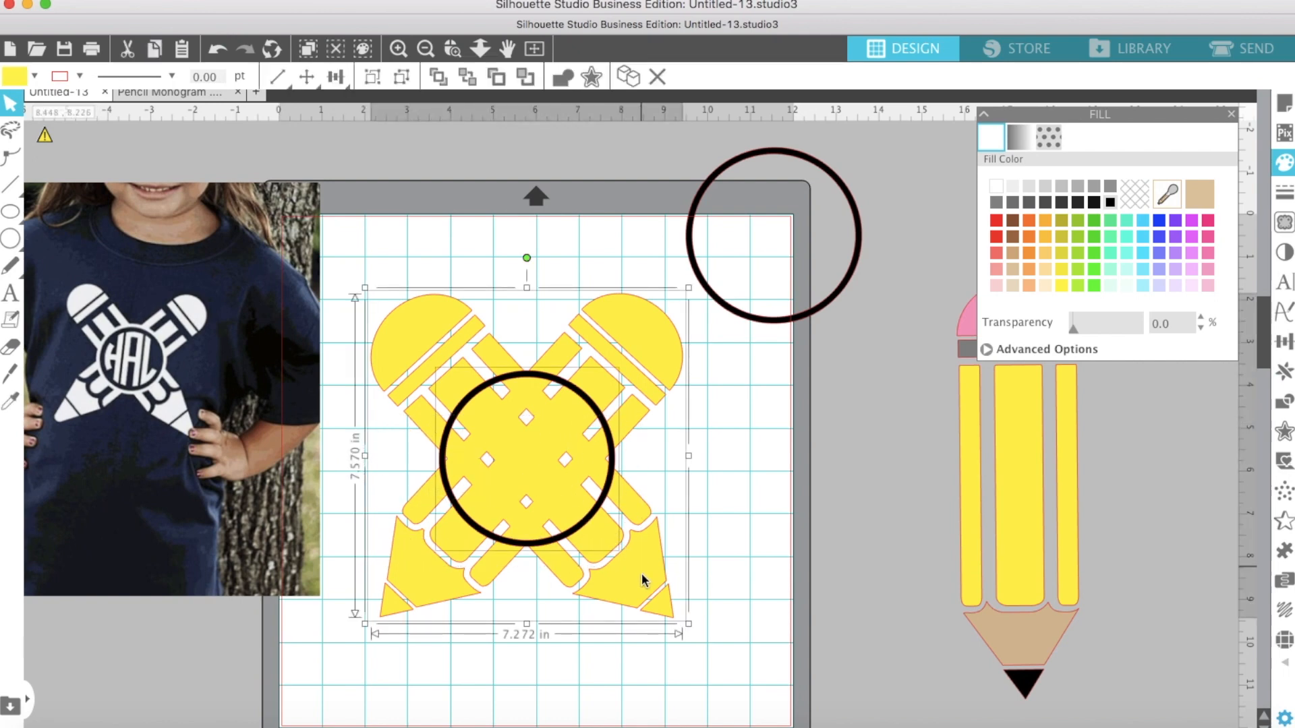
click(1286, 403)
click(449, 481)
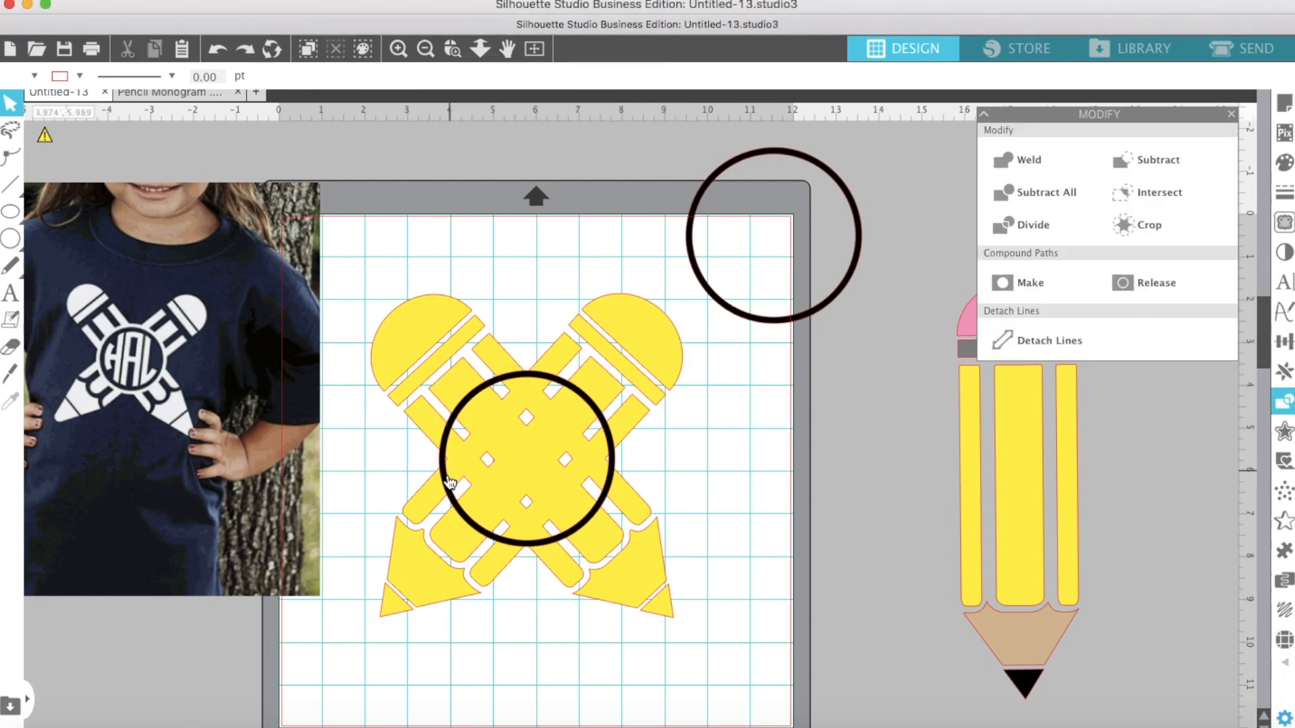
drag(386, 441, 608, 545)
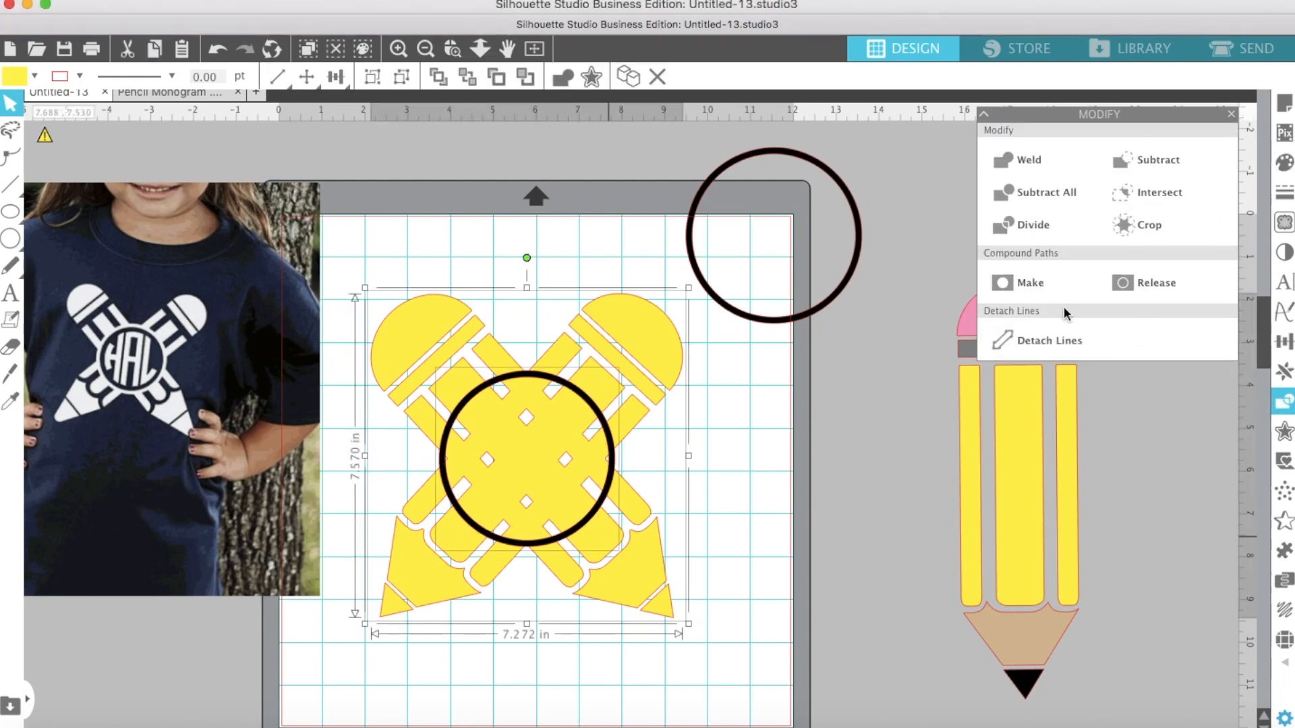
click(1140, 165)
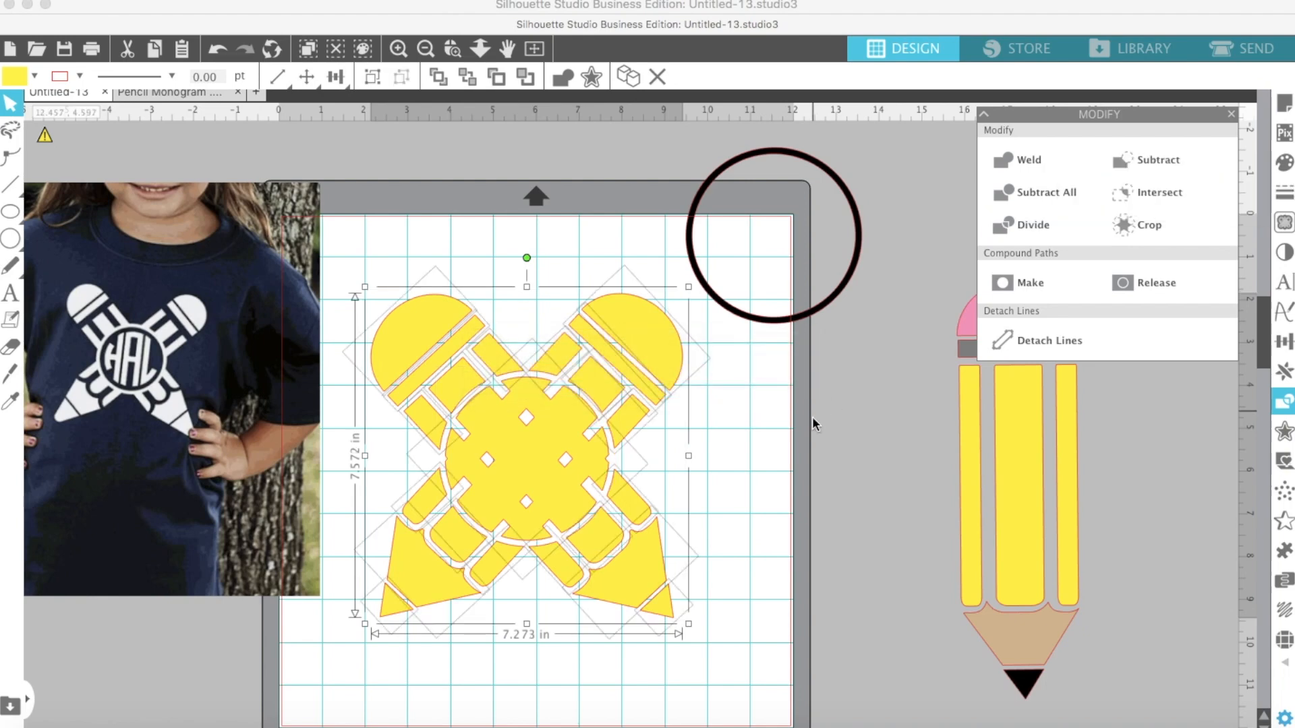
Step: Delete the round piece cut from the pencils' centre and move the spare black ring into the circular opening
click(719, 455)
mouse_move(563, 446)
mouse_down()
mouse_move(535, 468)
mouse_move(525, 581)
mouse_up()
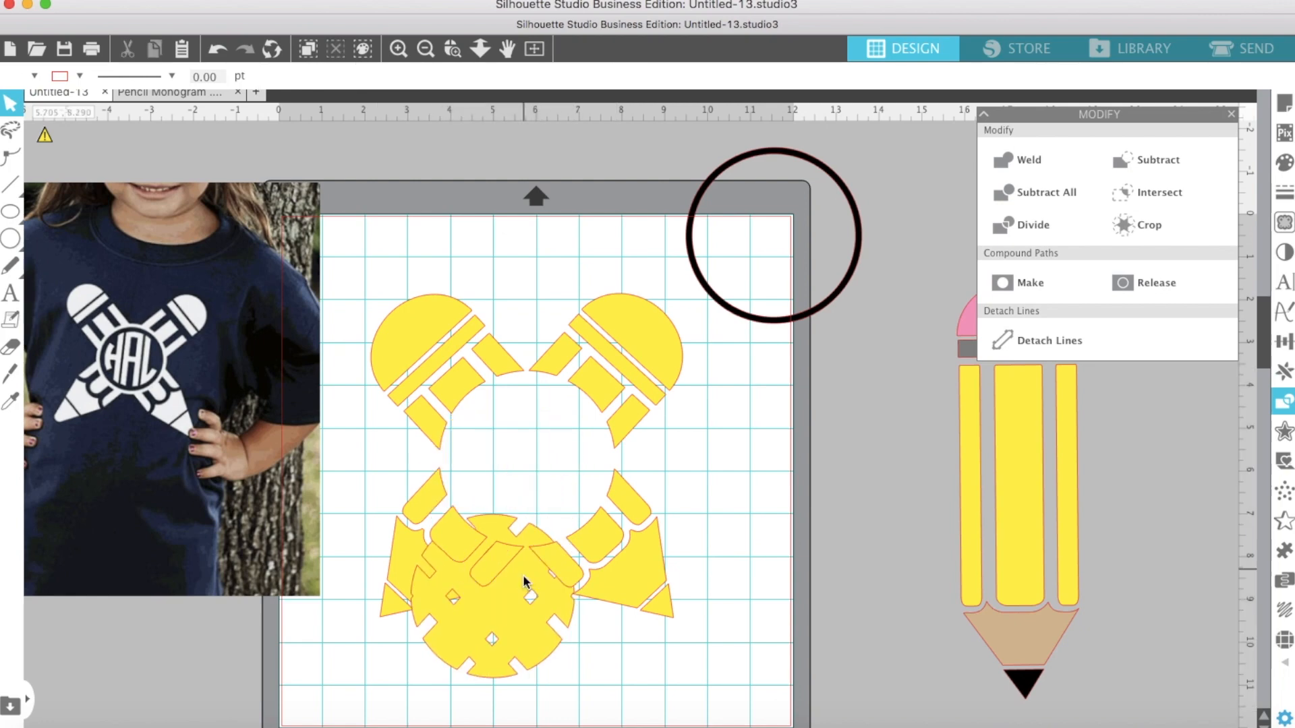
key(Delete)
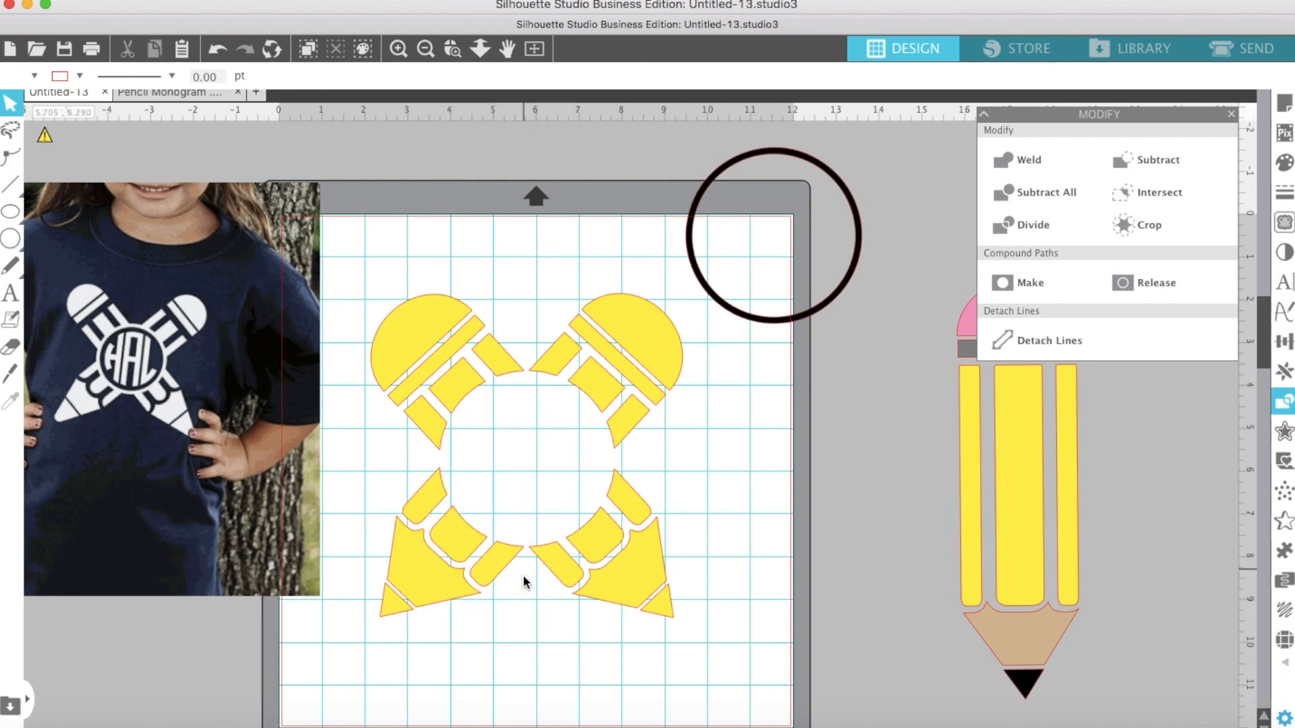
mouse_move(722, 300)
mouse_down()
mouse_move(508, 456)
mouse_move(465, 520)
mouse_move(477, 531)
mouse_up()
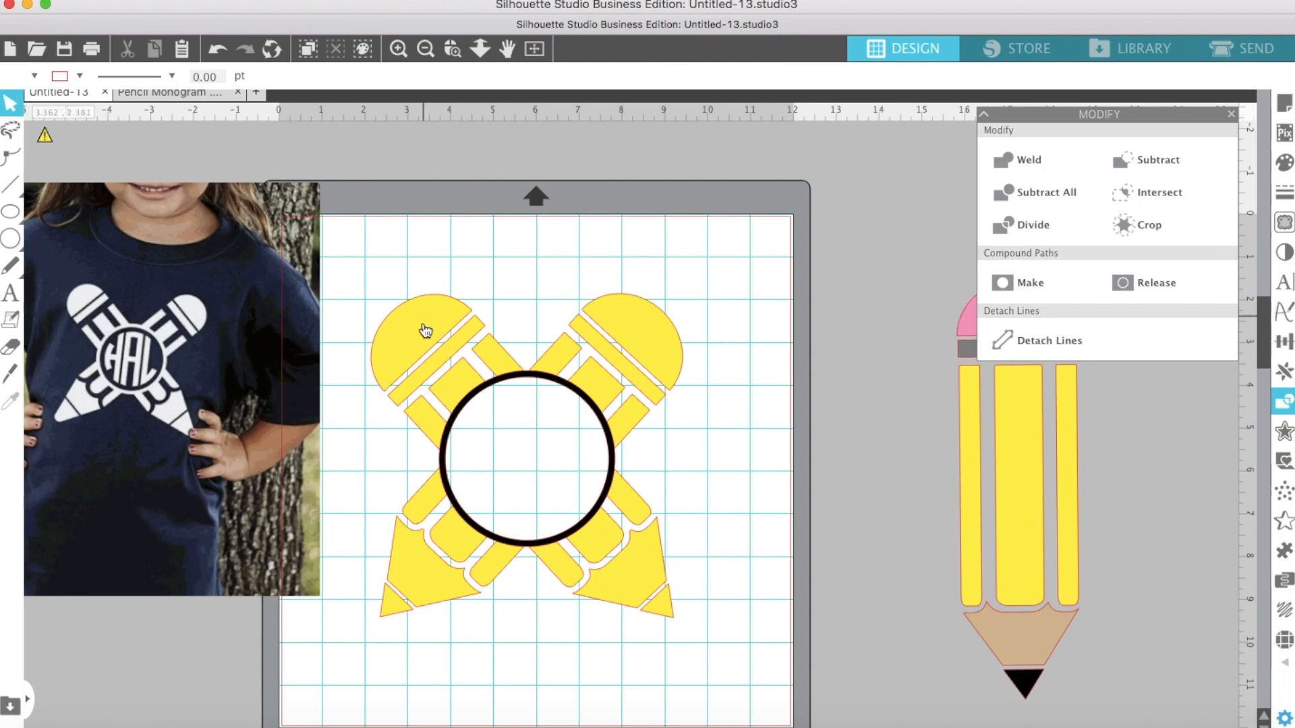
Step: Try to weld the black ring and the four yellow pencil pieces together
click(520, 366)
shift+click(649, 570)
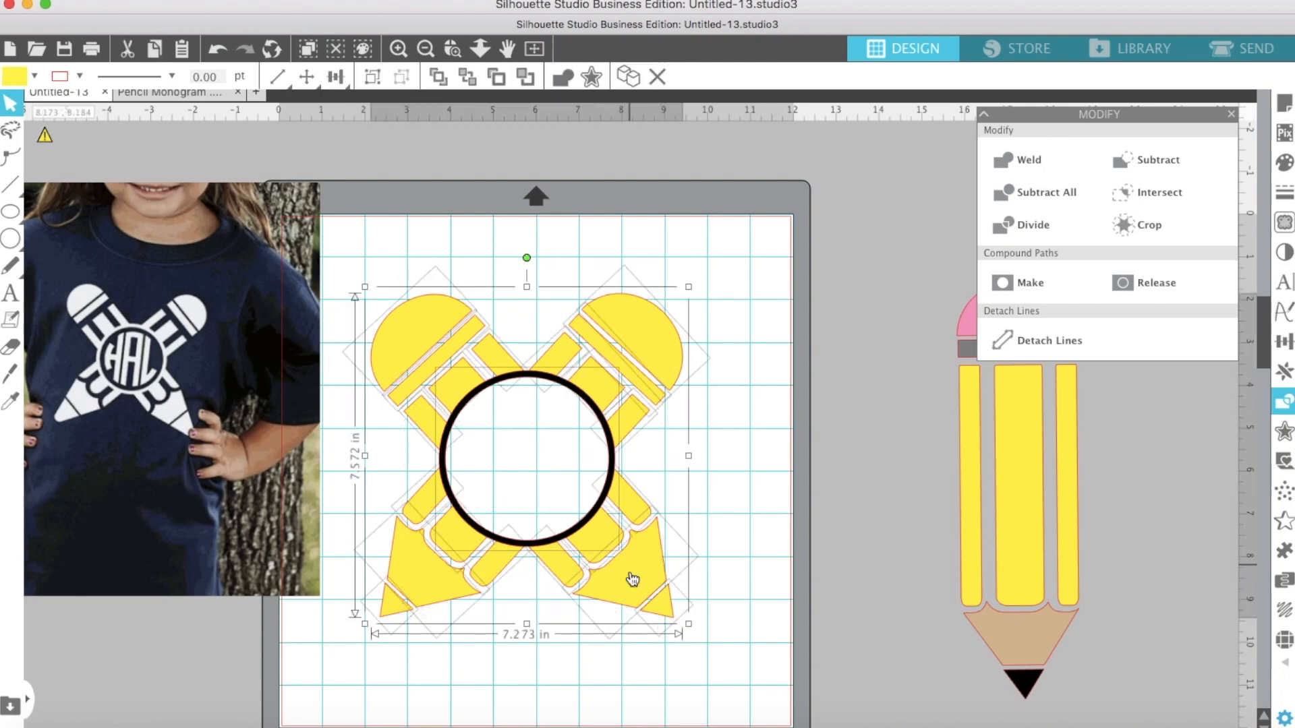
right_click(630, 578)
scroll(689, 662, down, 5)
scroll(686, 648, down, 2)
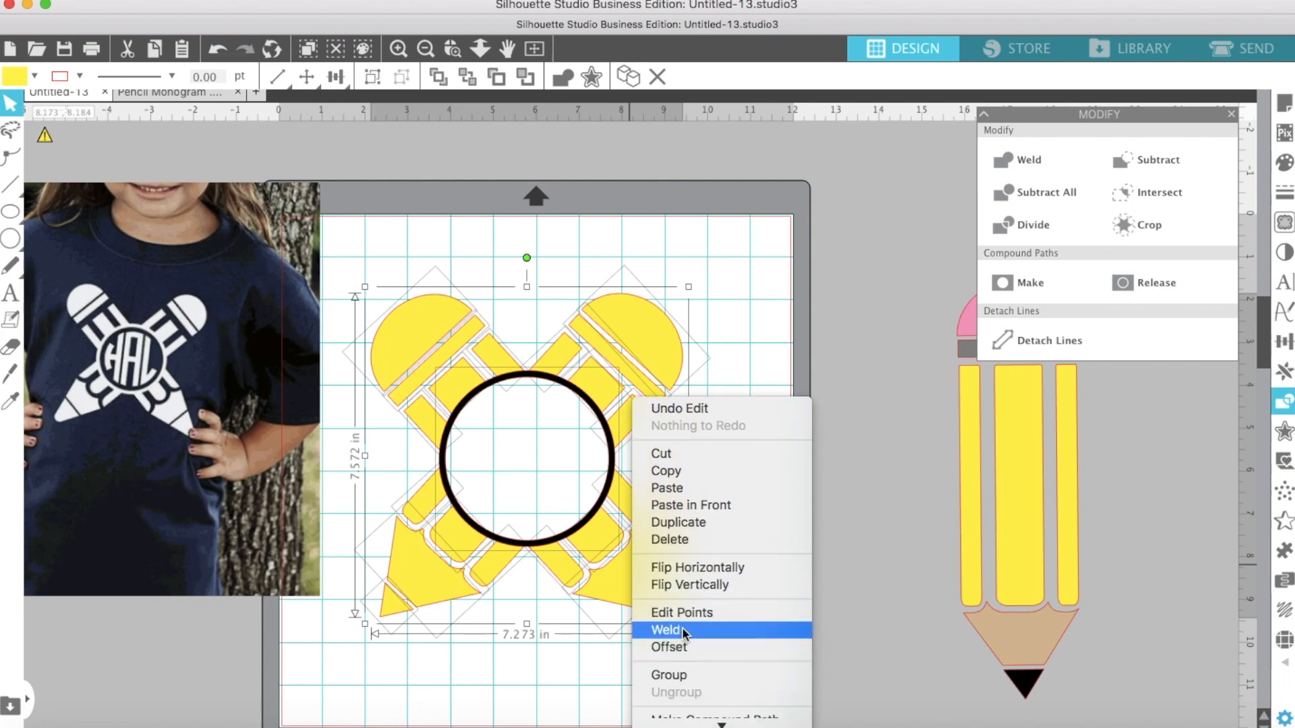
click(683, 629)
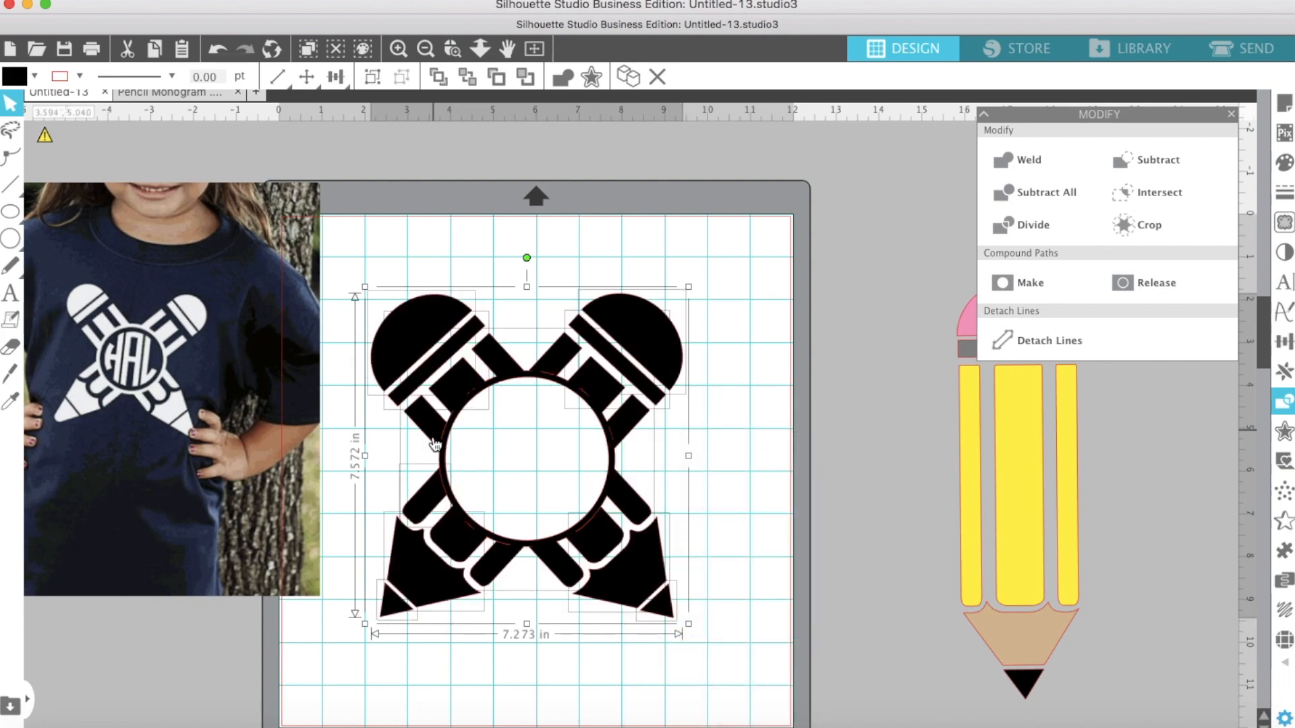
click(219, 50)
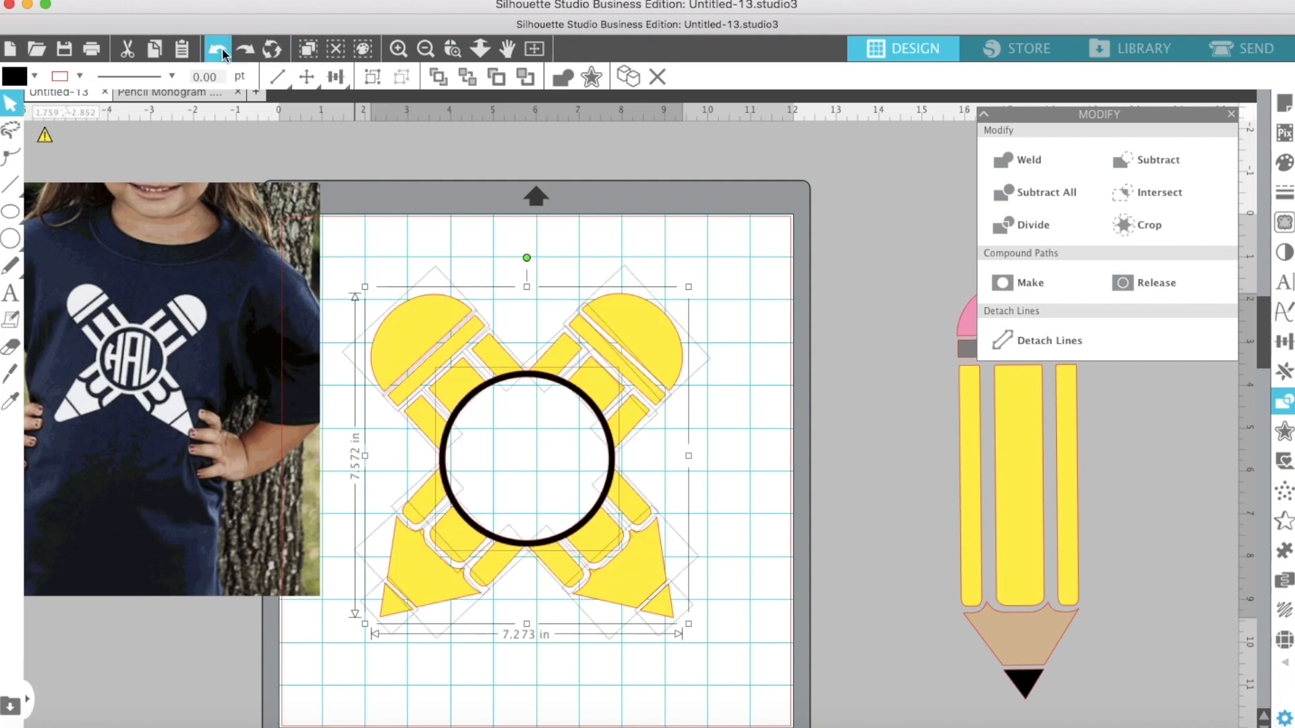
click(218, 50)
click(247, 50)
click(247, 50)
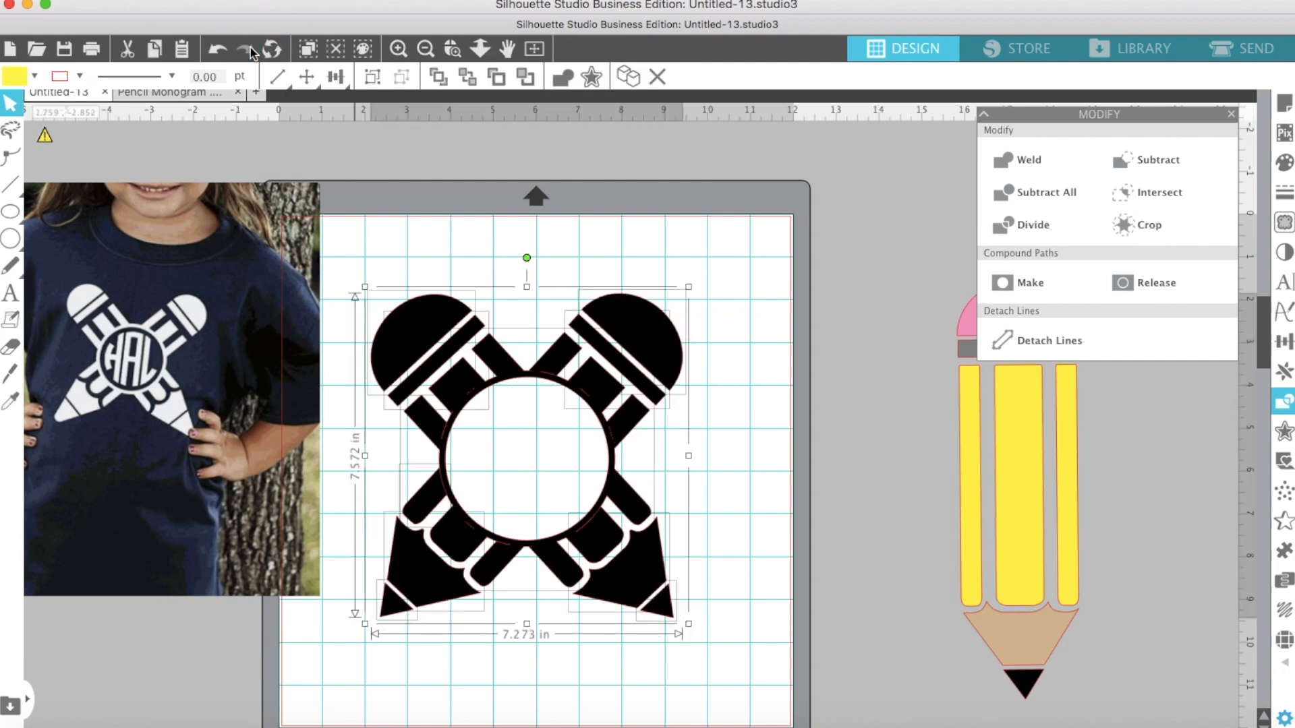
Step: Inspect the joints between the pencil bars and the ring up close, and undo the weld
click(399, 48)
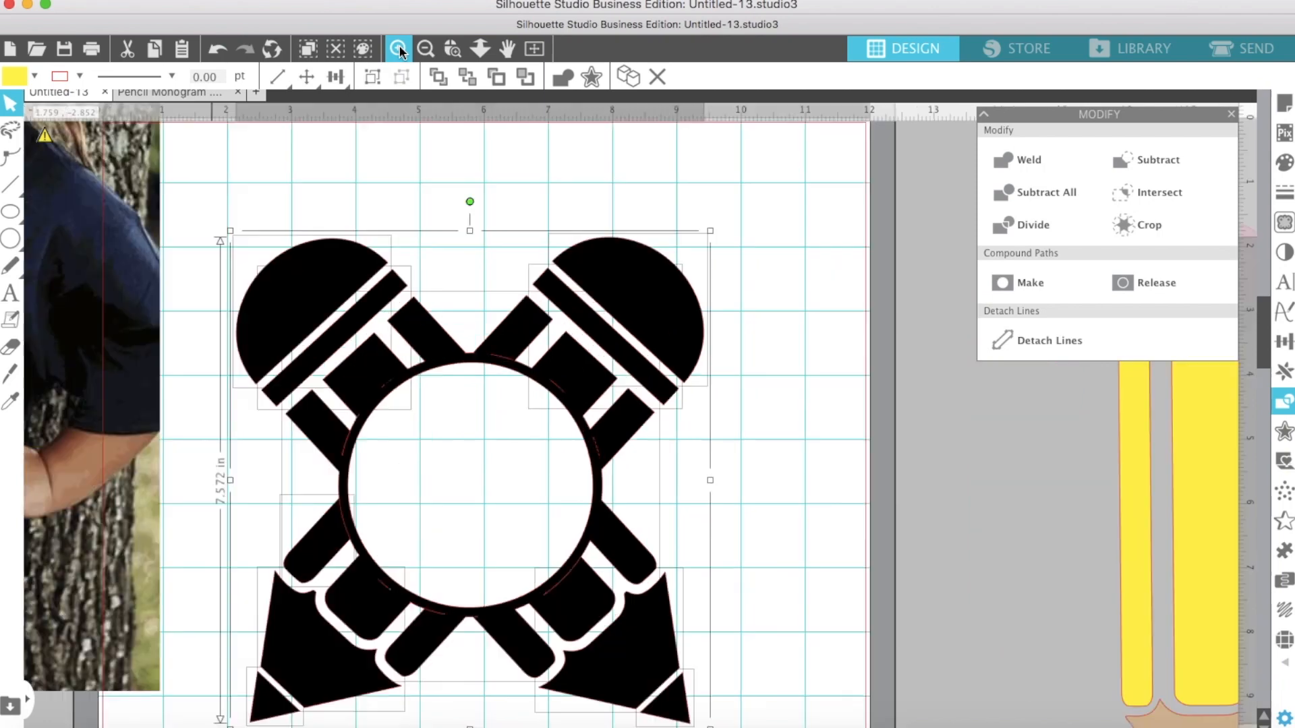
click(399, 49)
click(399, 48)
click(399, 48)
click(400, 49)
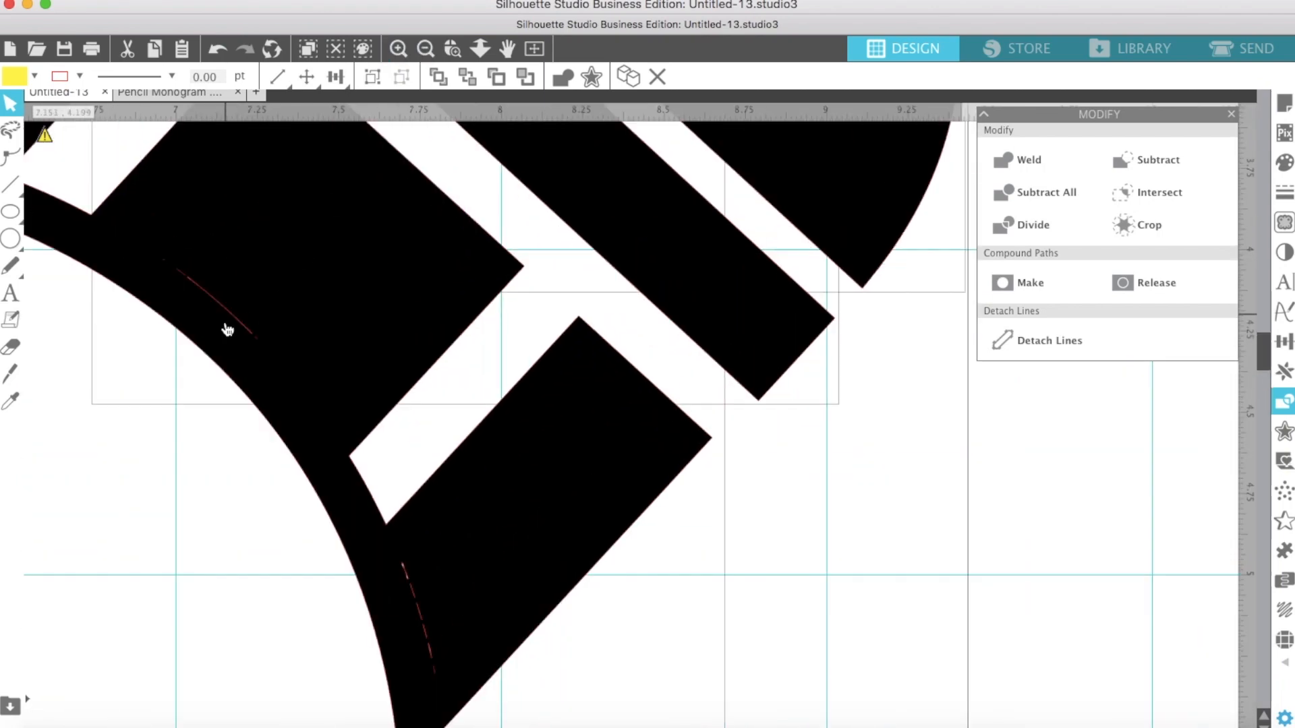
click(219, 51)
click(219, 51)
click(220, 51)
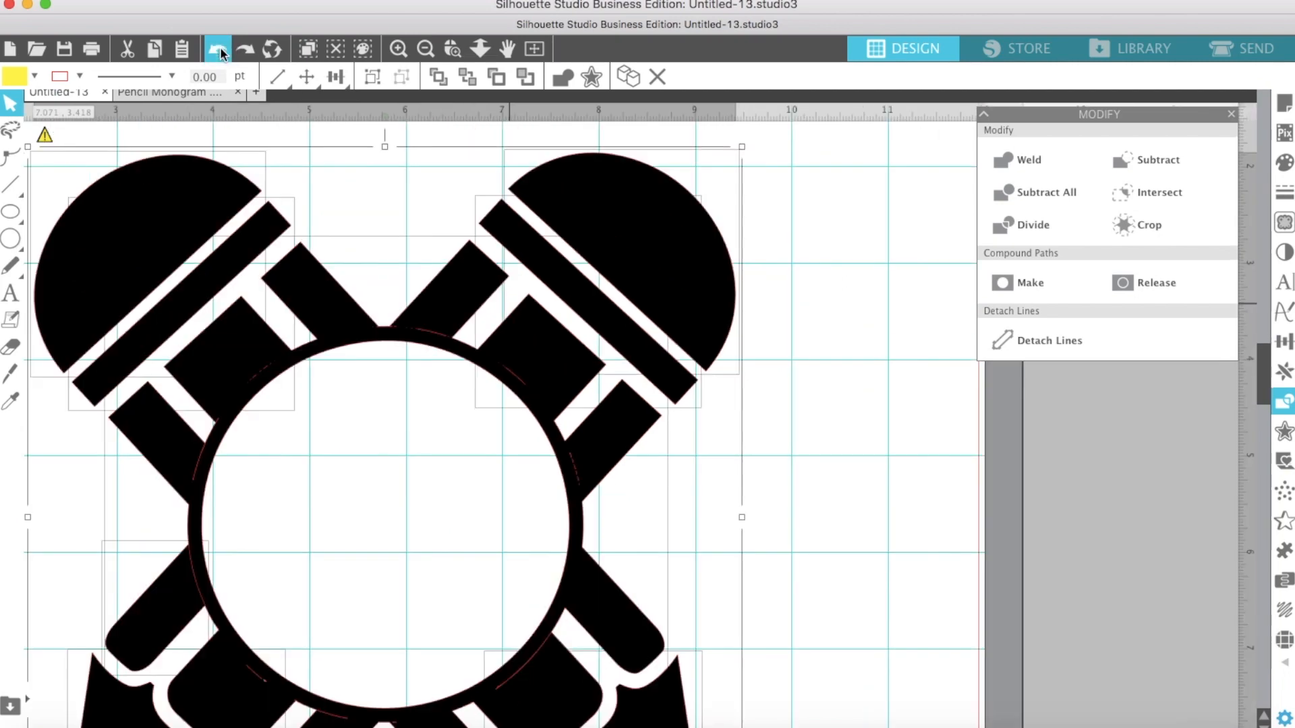
click(220, 50)
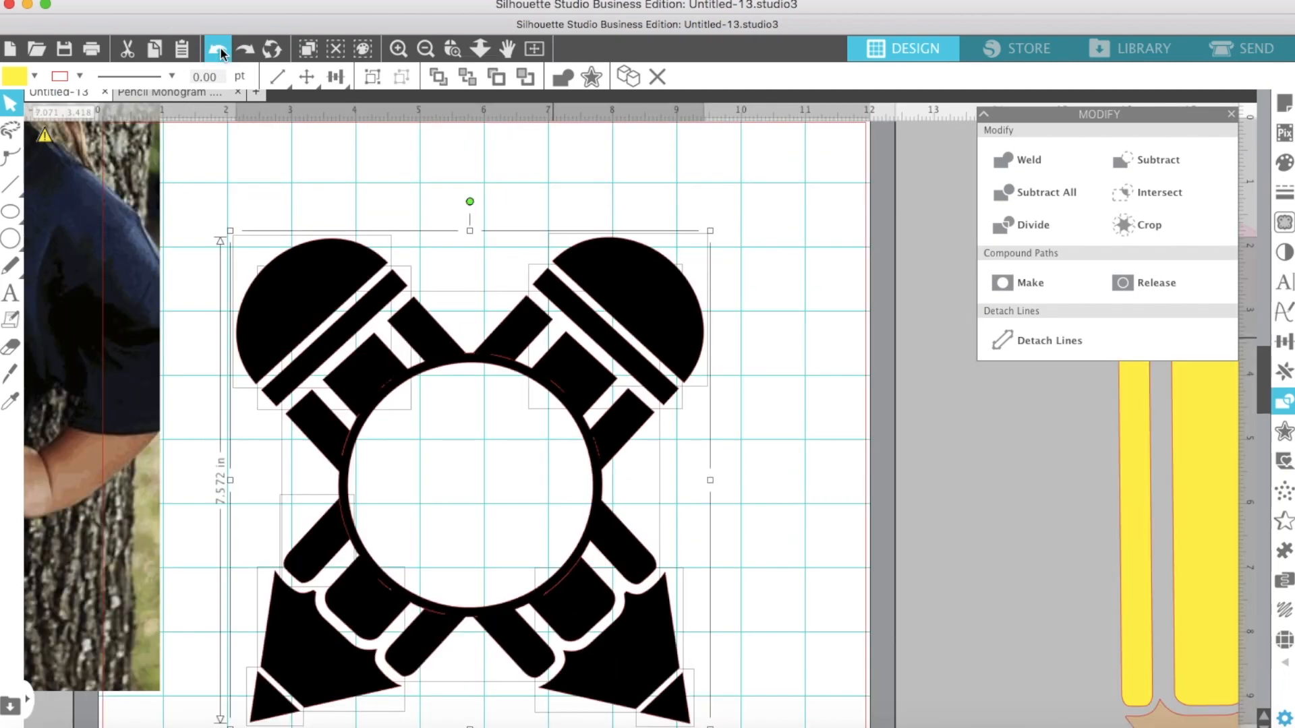
click(219, 50)
click(220, 51)
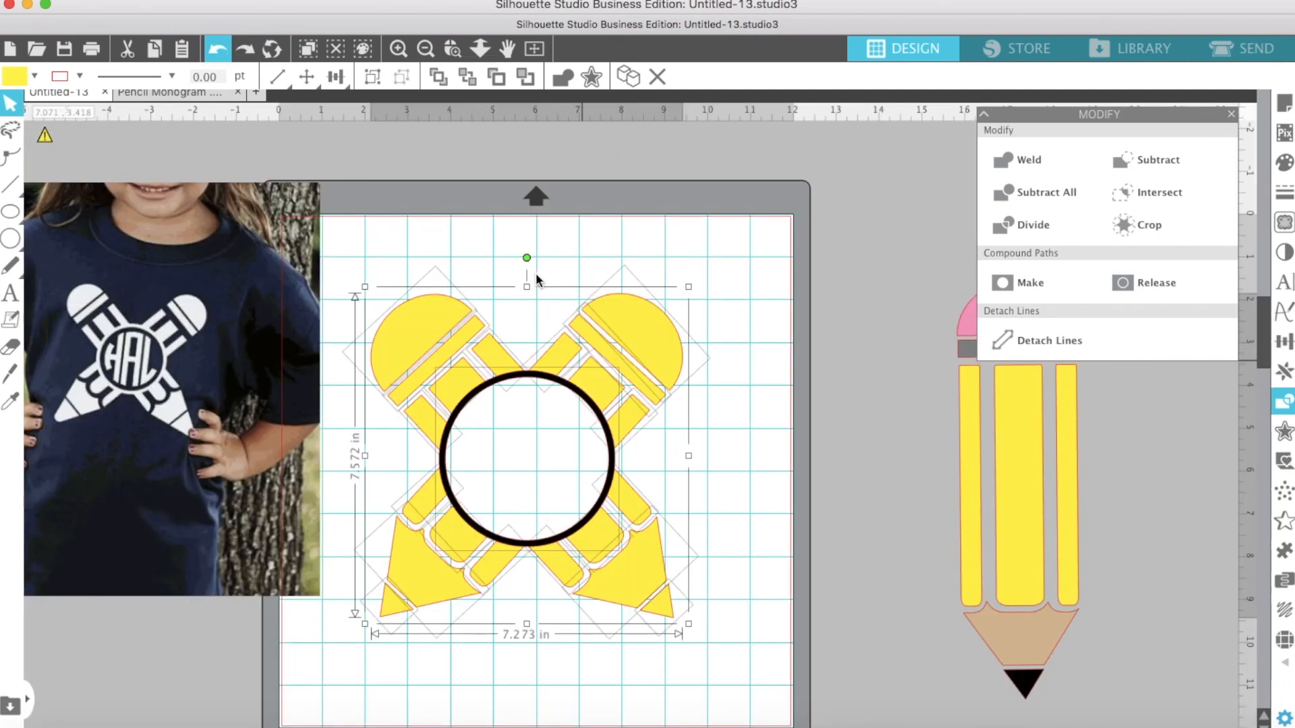
click(515, 302)
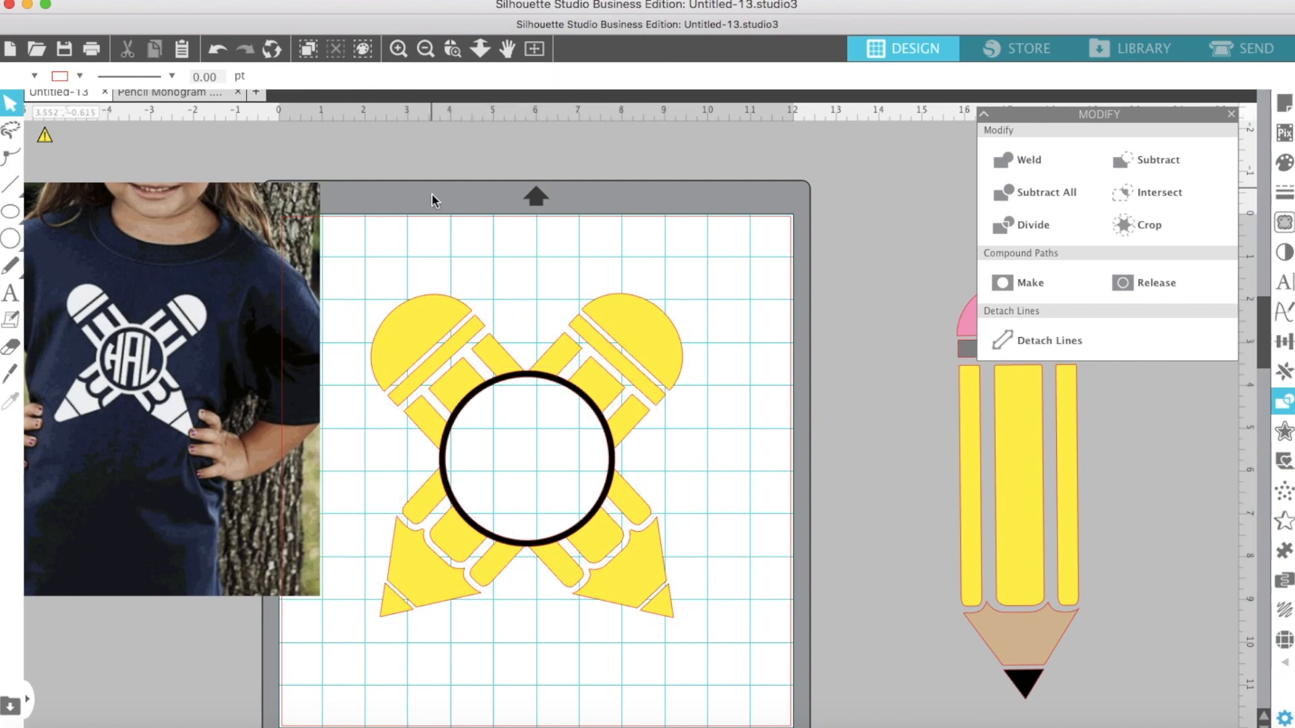
click(217, 50)
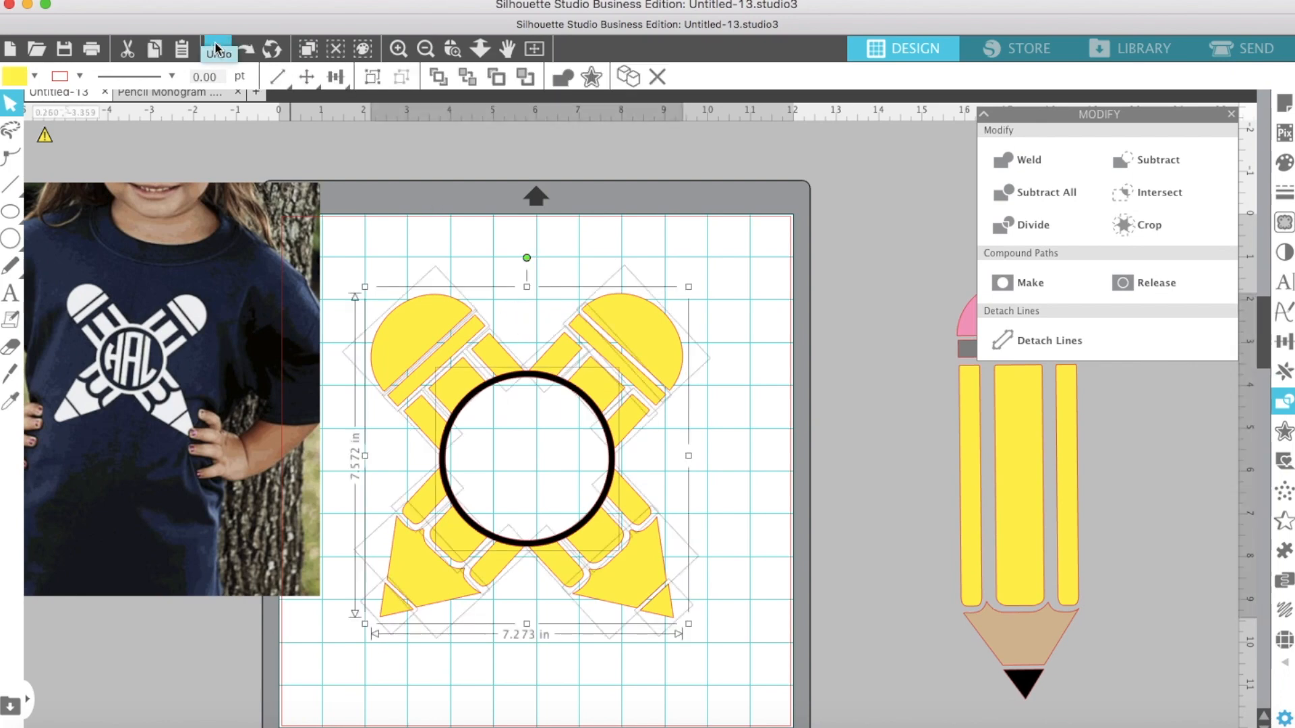
click(566, 289)
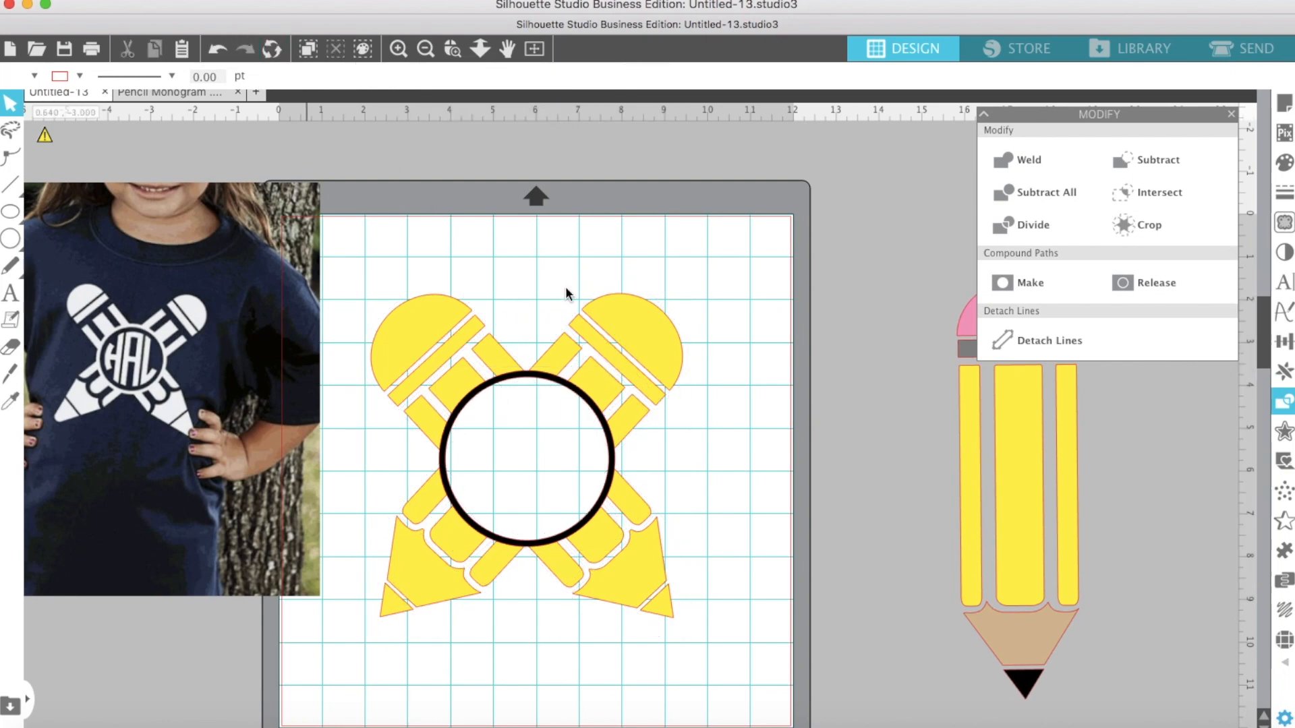
Step: Enlarge the black ring slightly to about 4.14 in wide and nudge it left and down to overlap the pencil pieces evenly
click(595, 412)
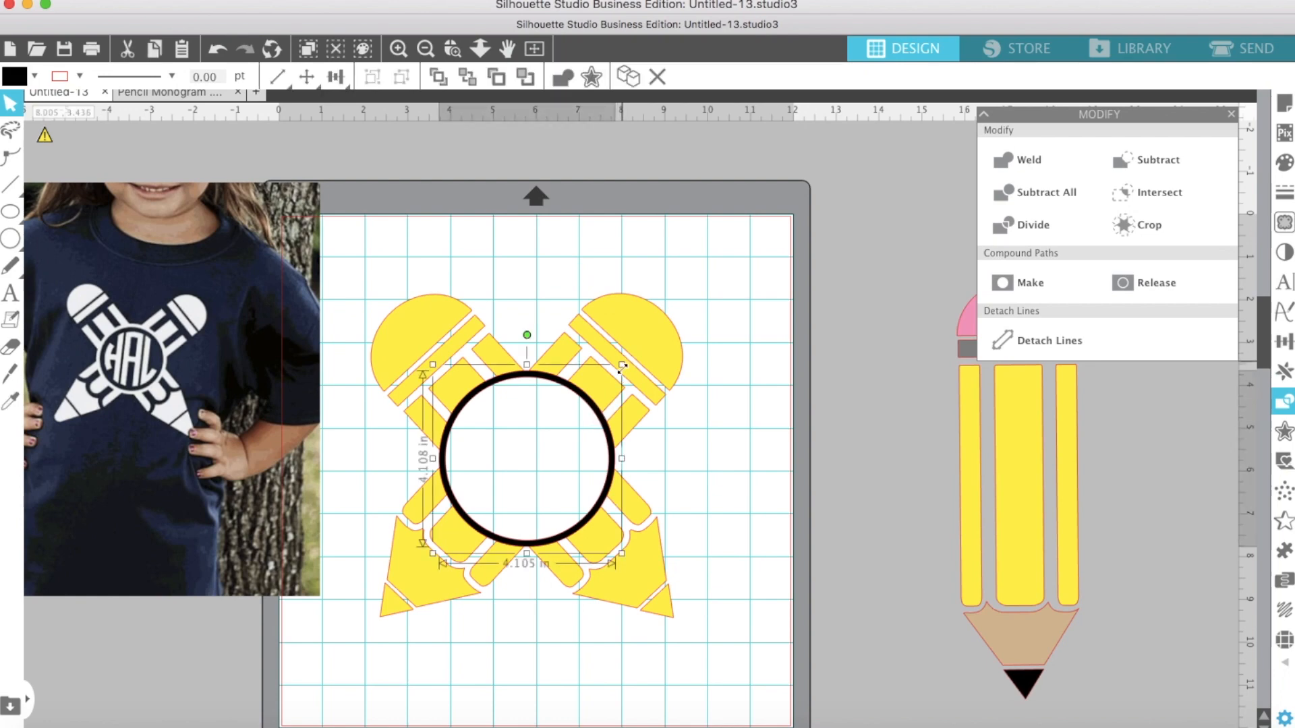
drag(623, 366, 625, 365)
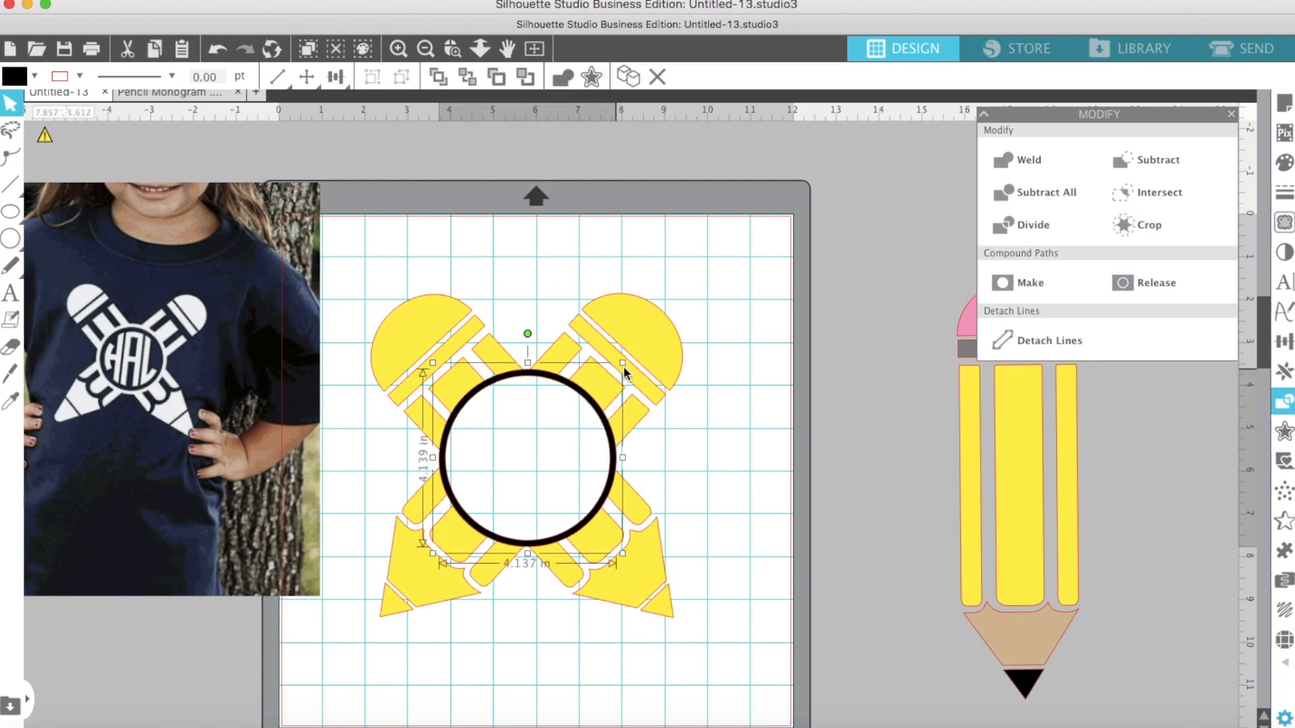
key(Left)
key(Down)
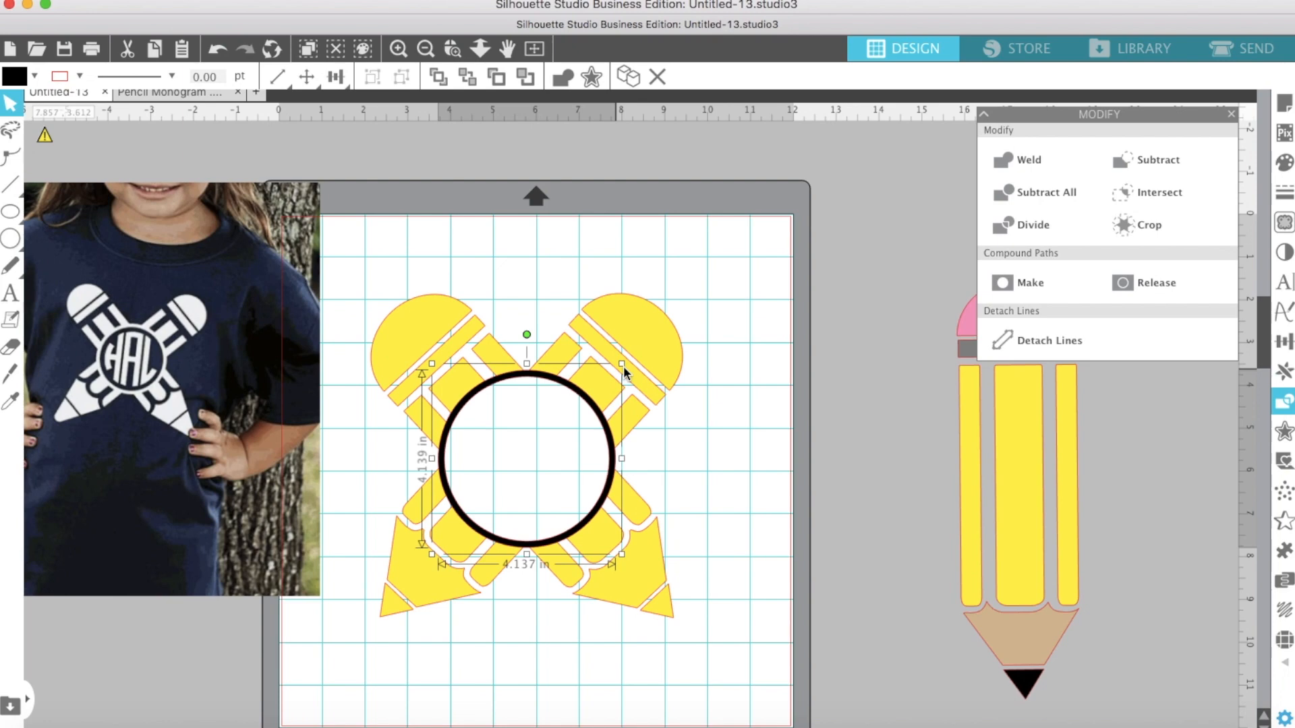
Step: Weld the enlarged ring to all the pencil pieces and check the joints around the ring
mouse_move(393, 255)
mouse_down()
mouse_move(477, 427)
mouse_move(570, 469)
mouse_up()
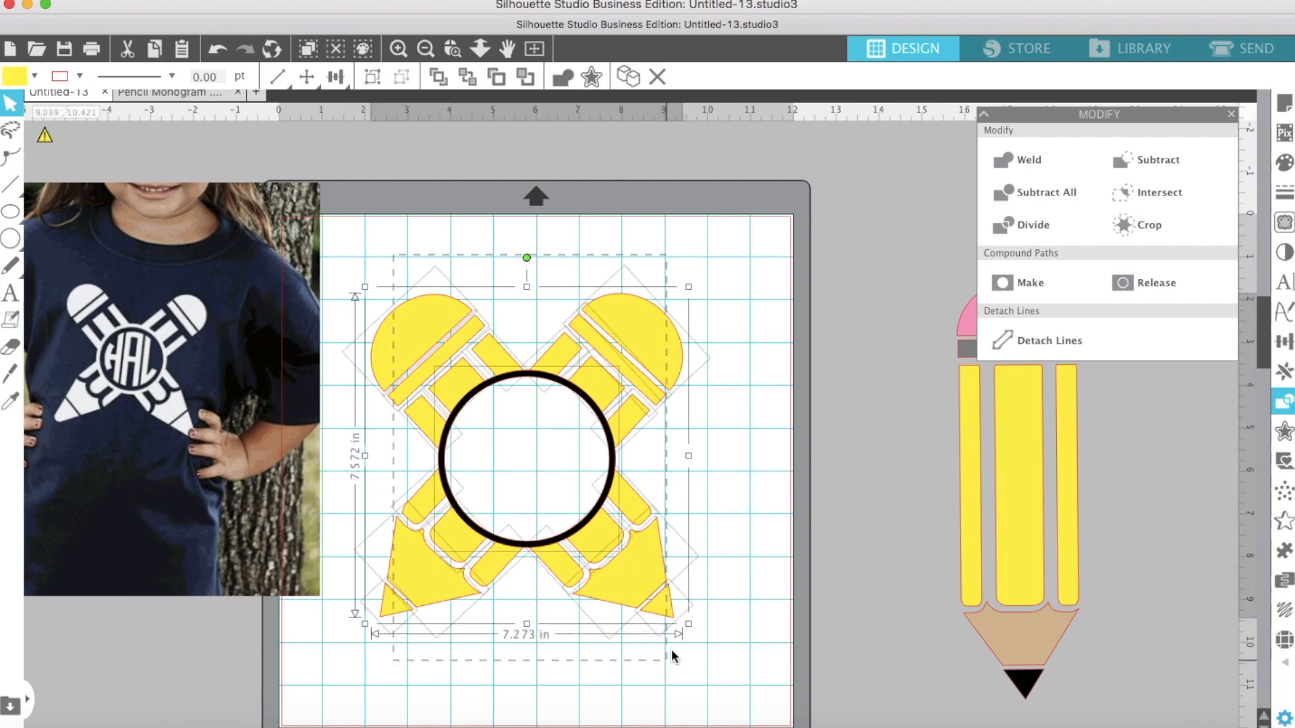
right_click(594, 532)
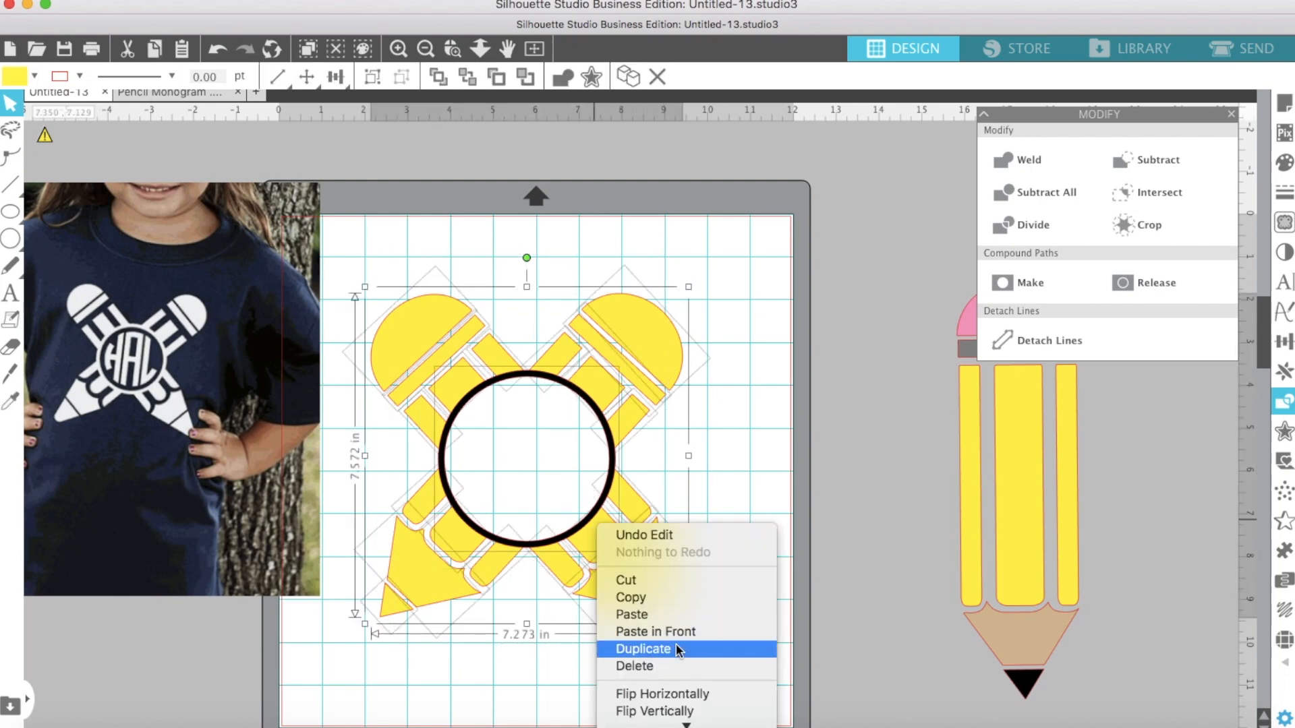
scroll(678, 651, down, 3)
click(641, 568)
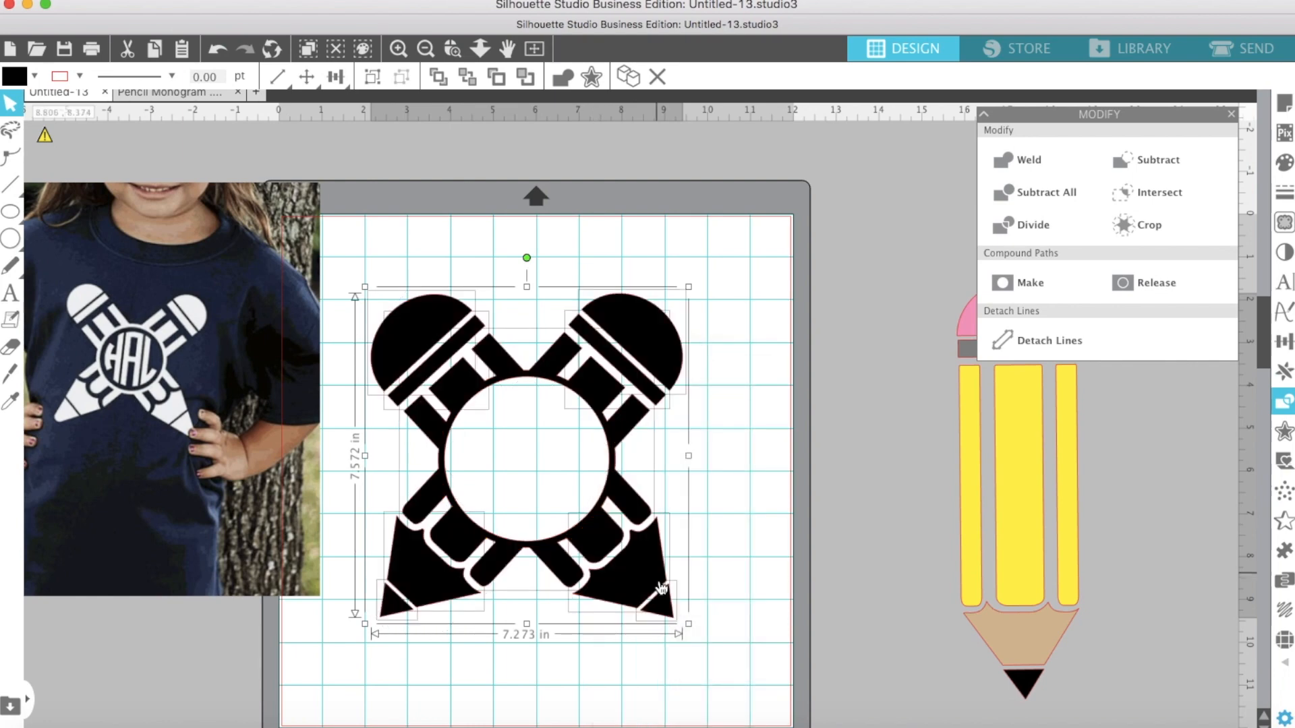
click(391, 53)
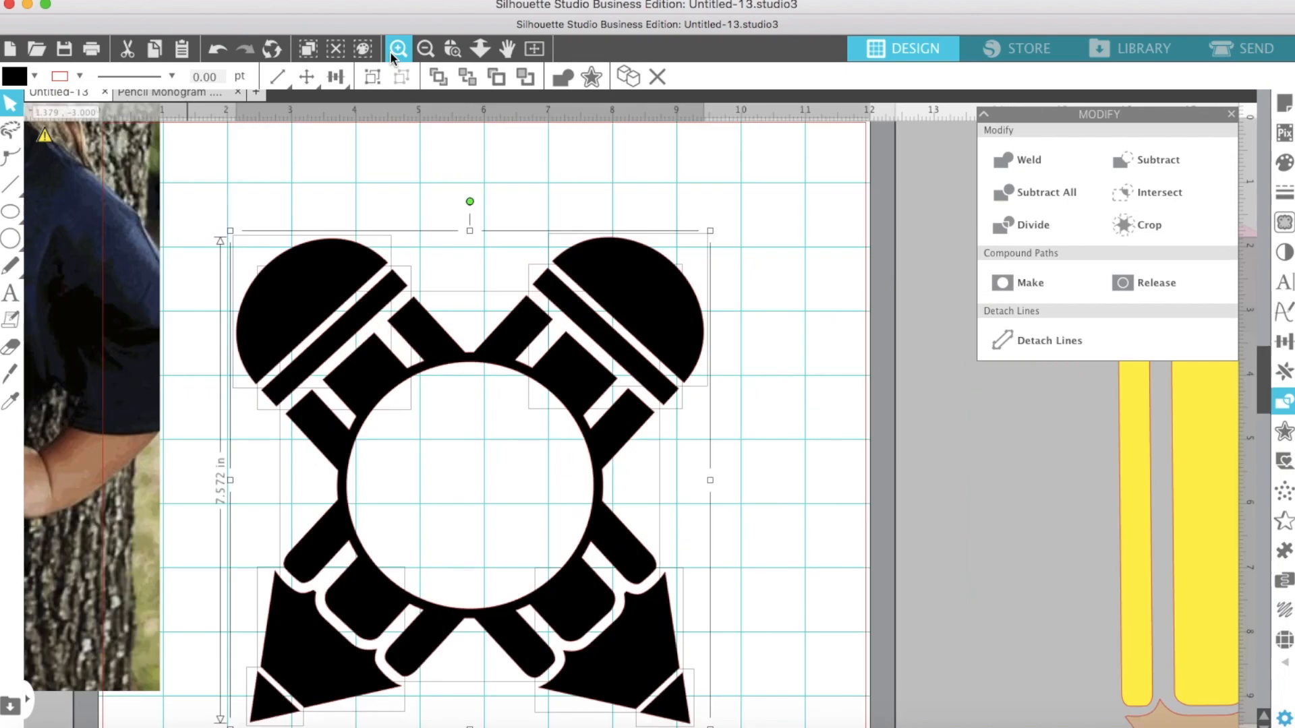
scroll(500, 457, down, 3)
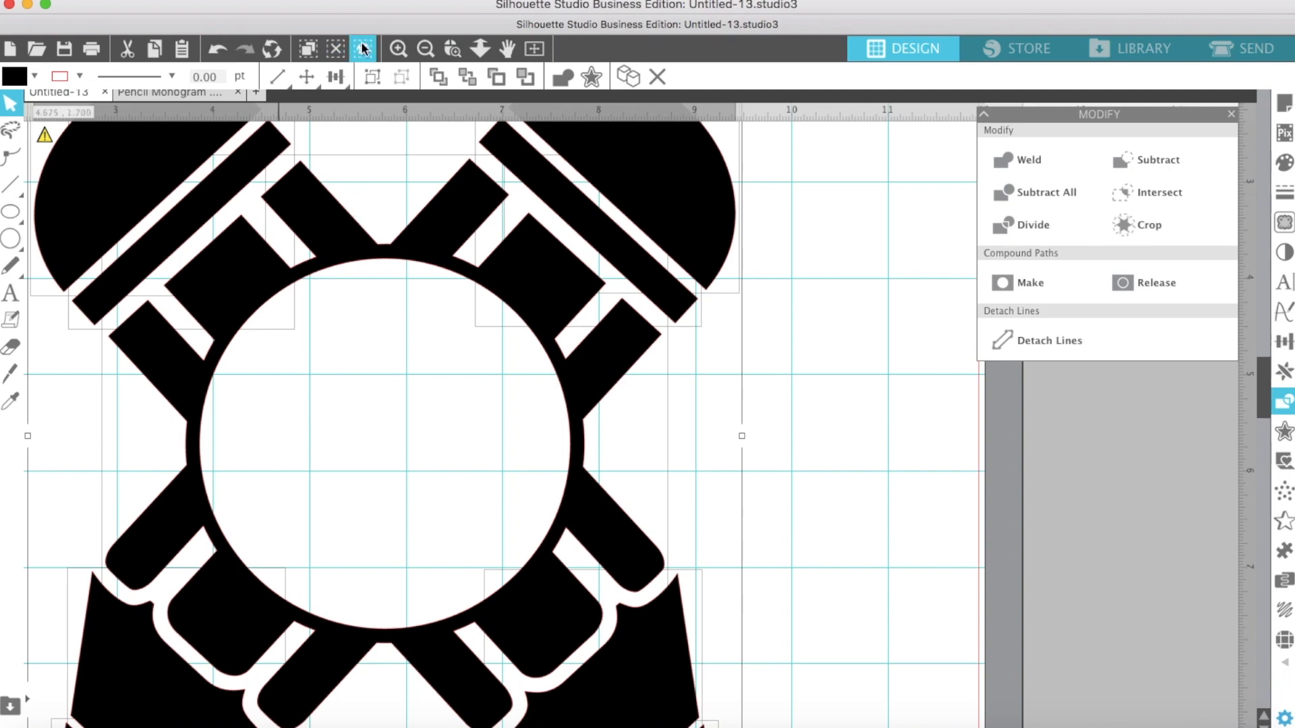
click(429, 48)
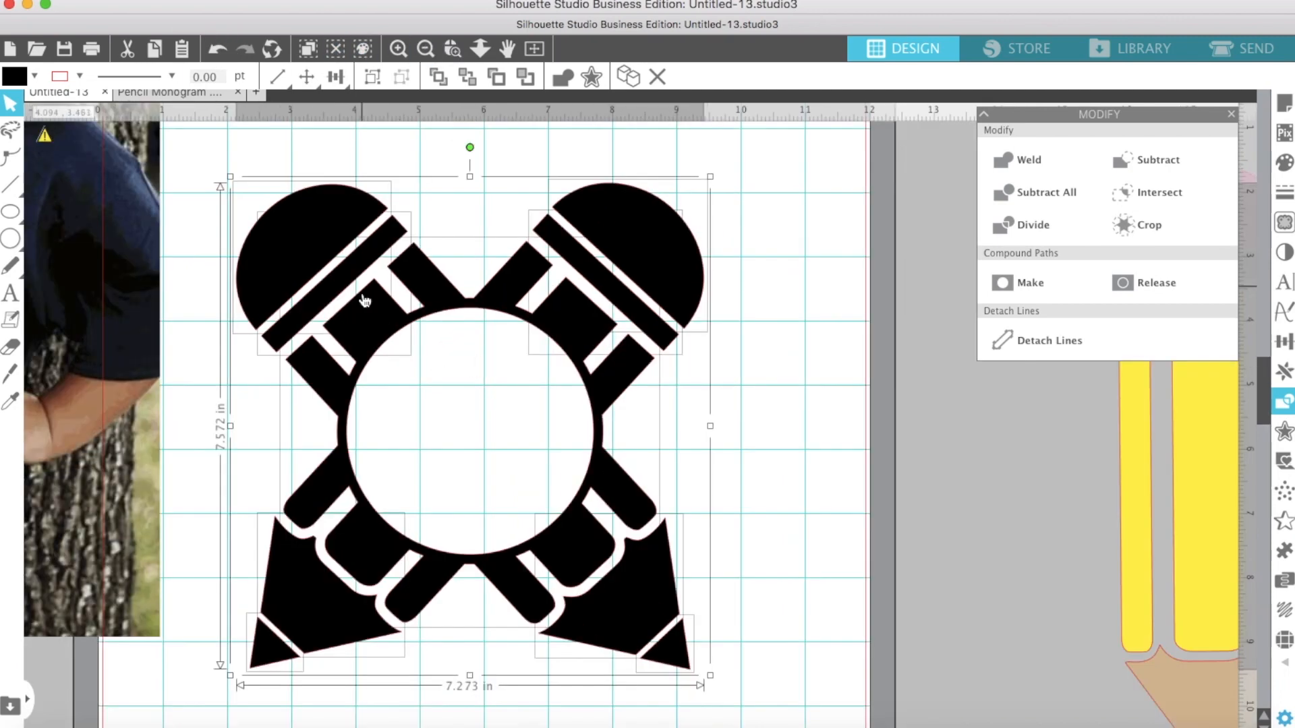
click(429, 48)
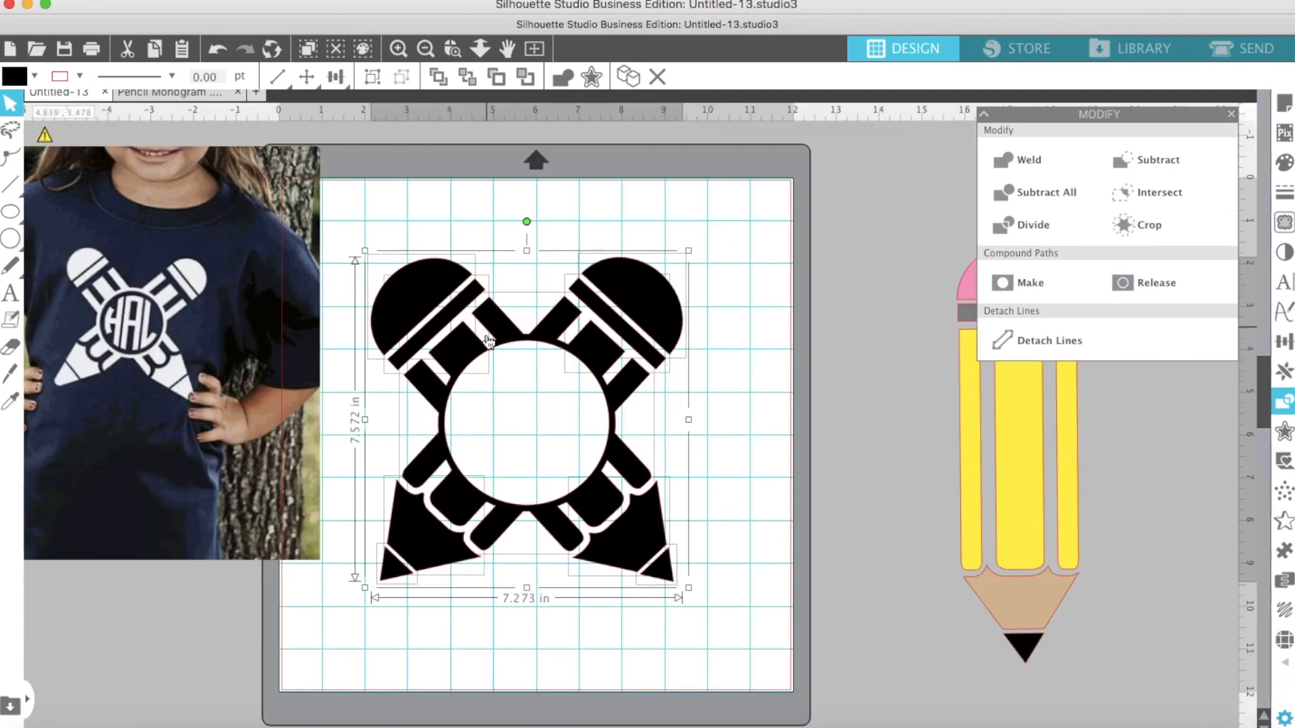
Step: Move the welded pencil design slightly right on the page and shift the reference photo up and left
drag(462, 365, 473, 364)
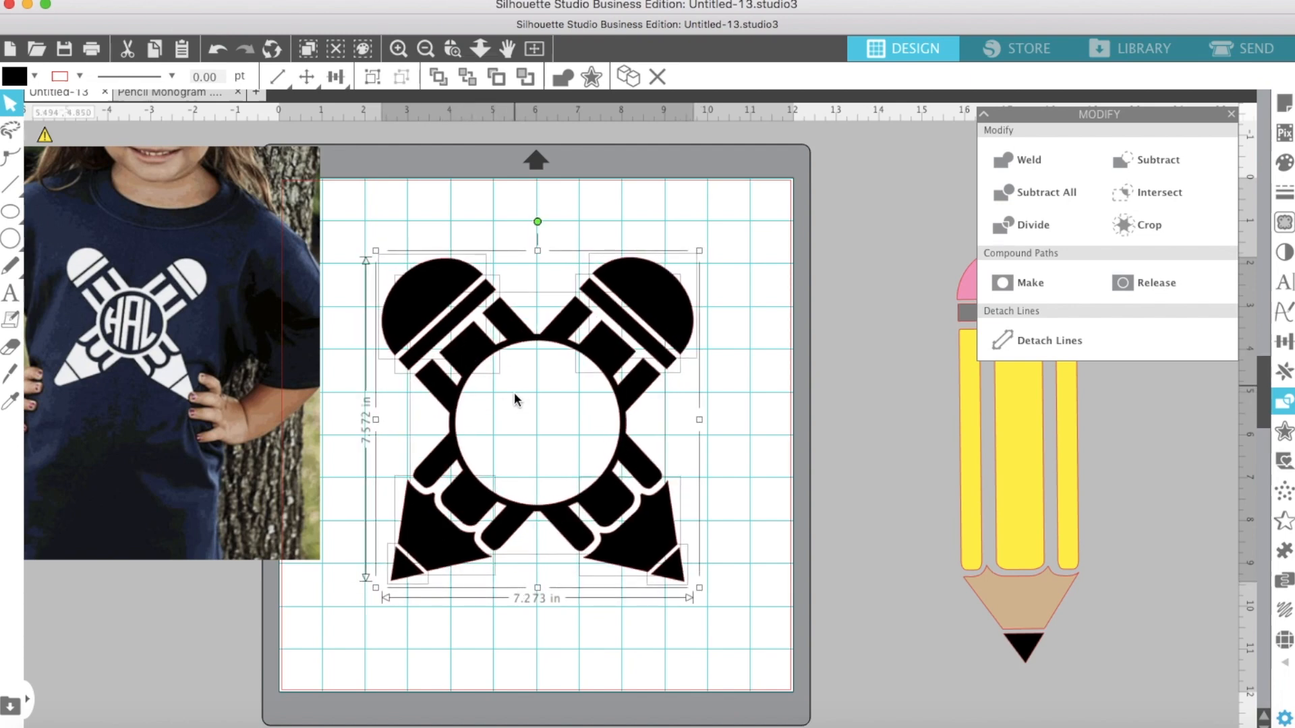
drag(140, 327, 119, 305)
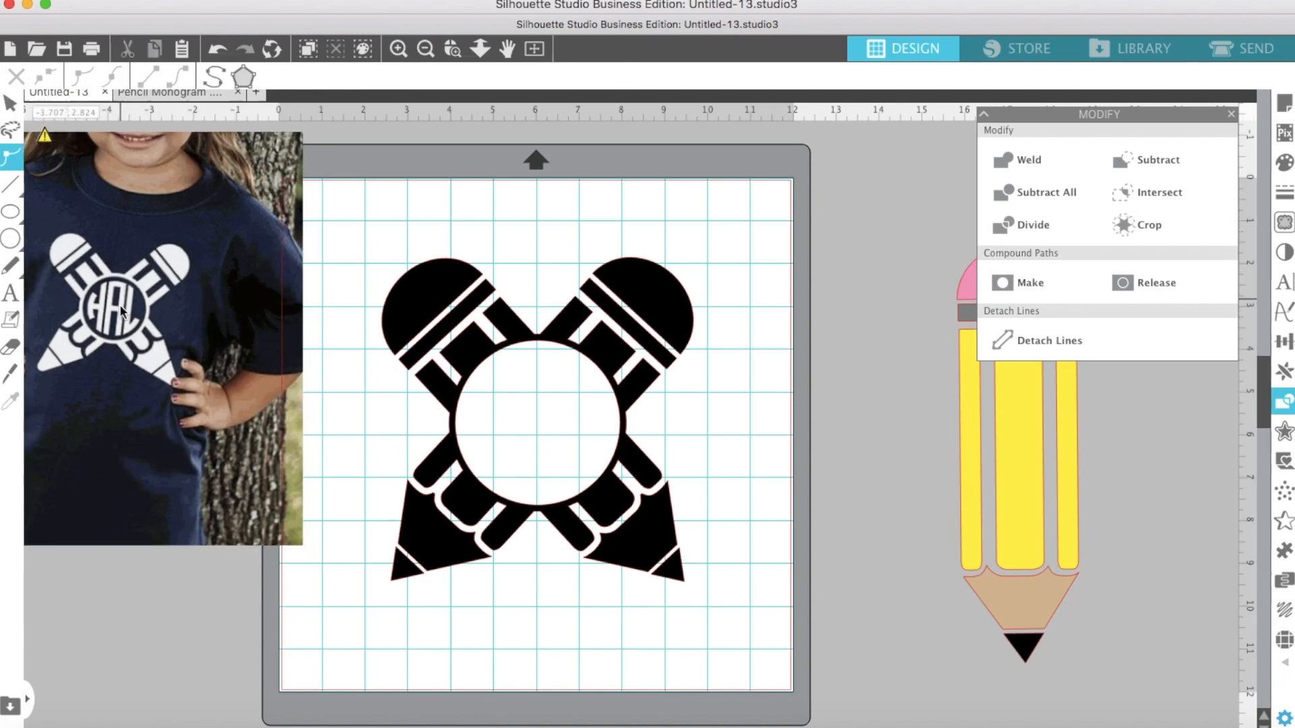
Step: Move the coloured sample pencil left beside the cutting mat and fill both erasers of the crossed-pencils design with pink
click(979, 446)
drag(979, 446, 872, 421)
click(483, 281)
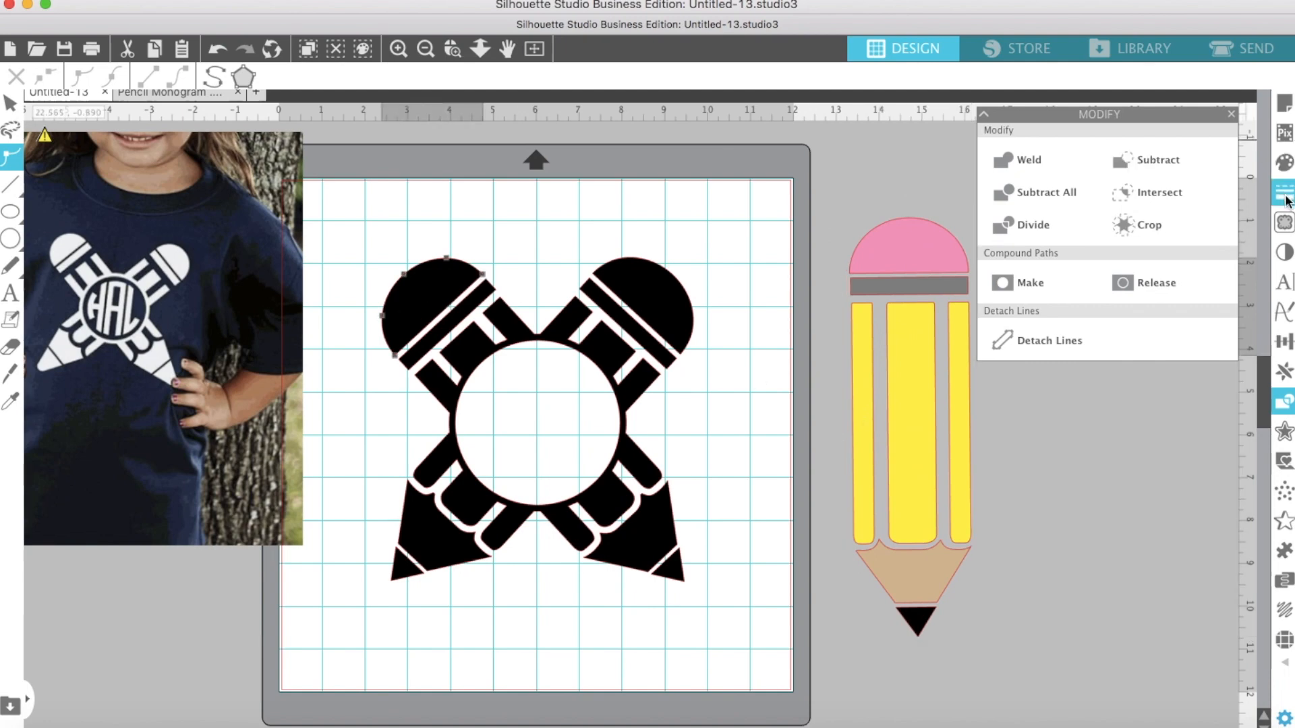
click(1284, 163)
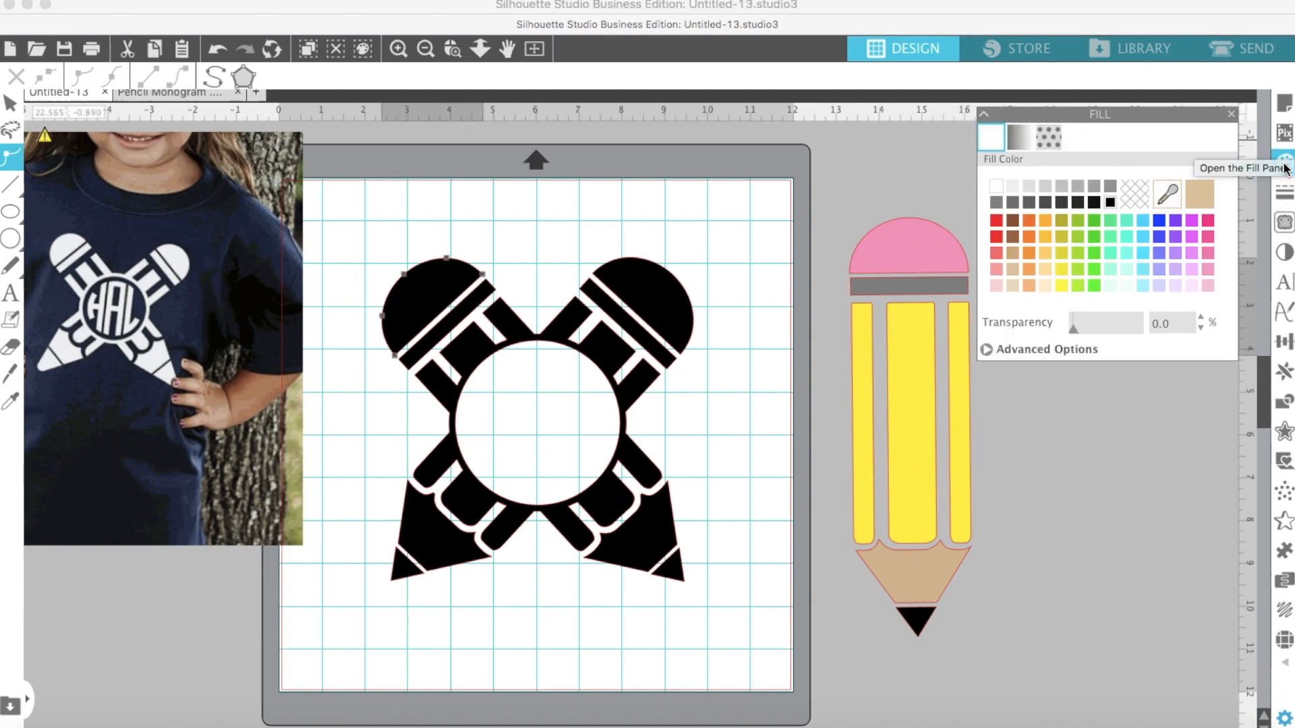
click(1208, 256)
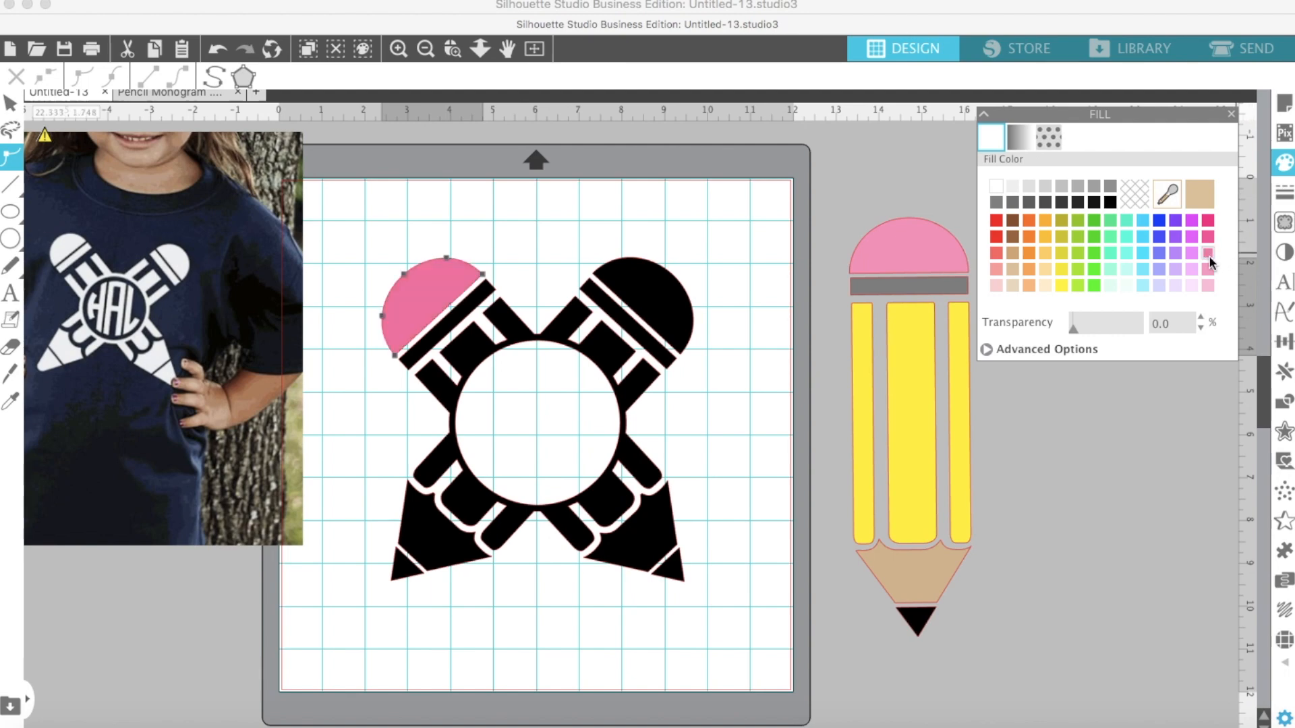
click(671, 309)
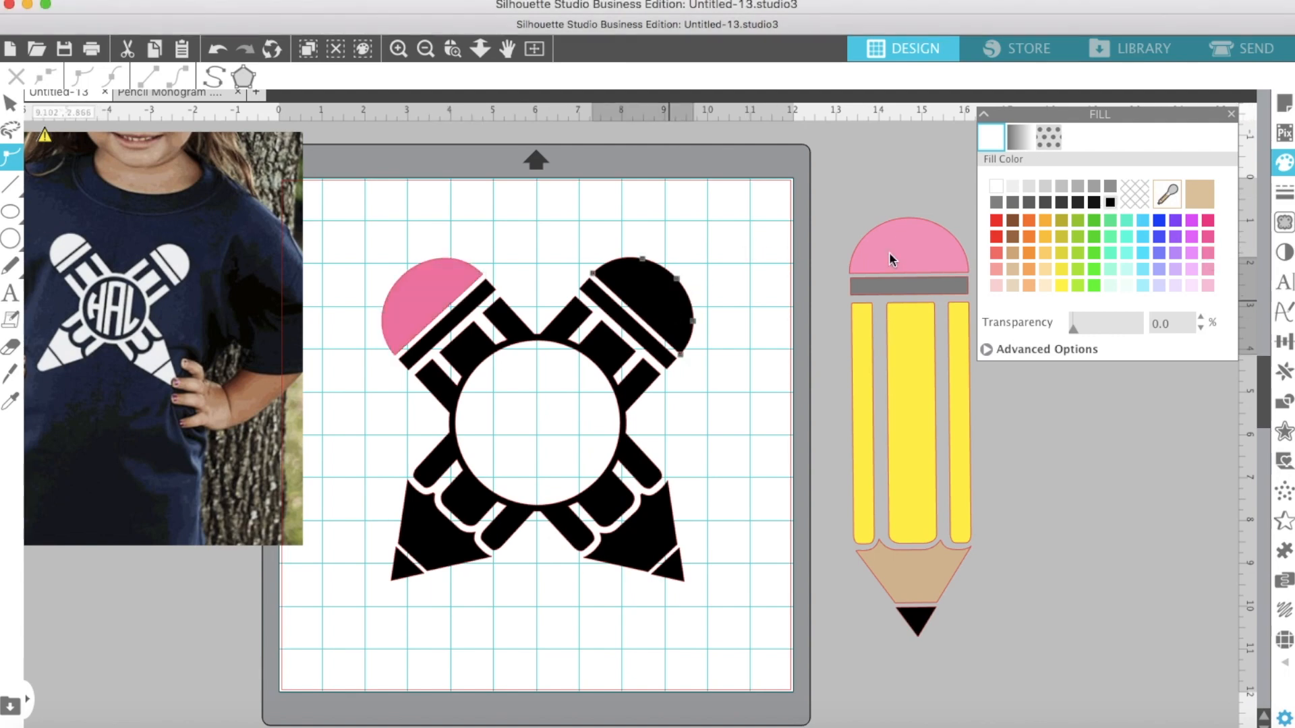
click(1206, 253)
Step: Fill the bands beneath both erasers of the crossed-pencils design with dark grey
click(445, 331)
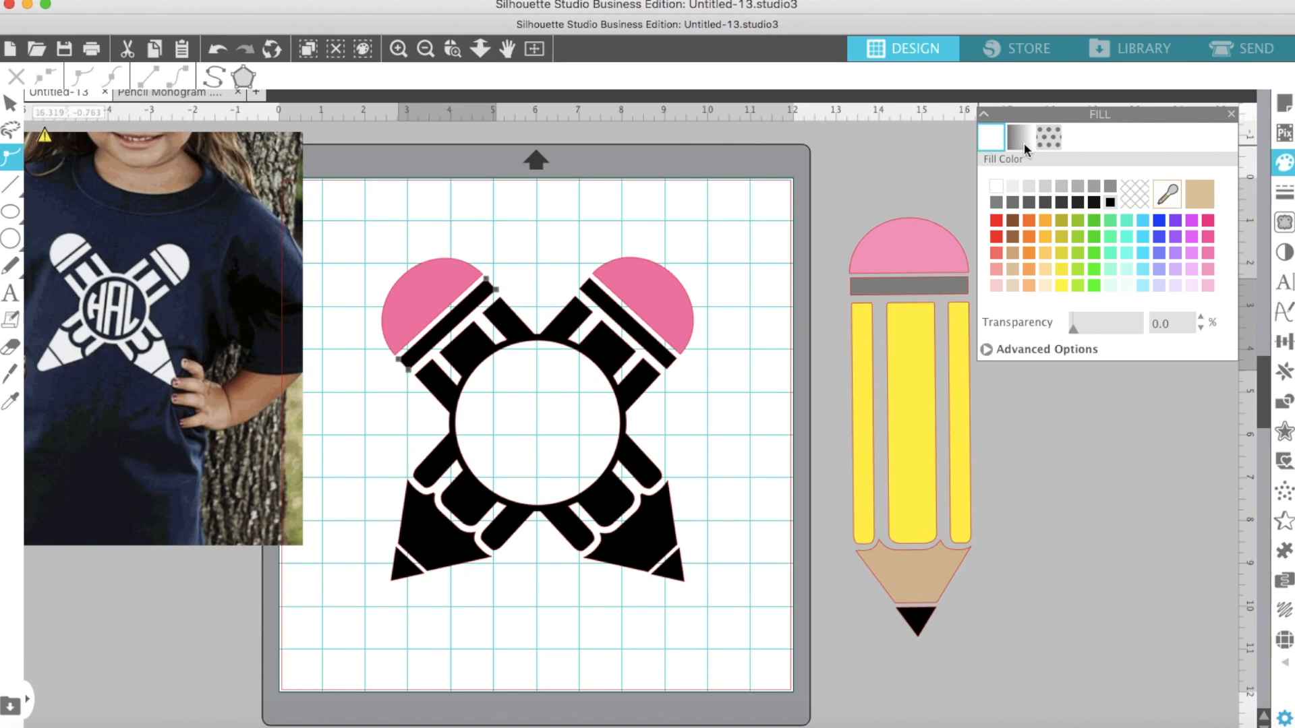
click(995, 201)
click(610, 312)
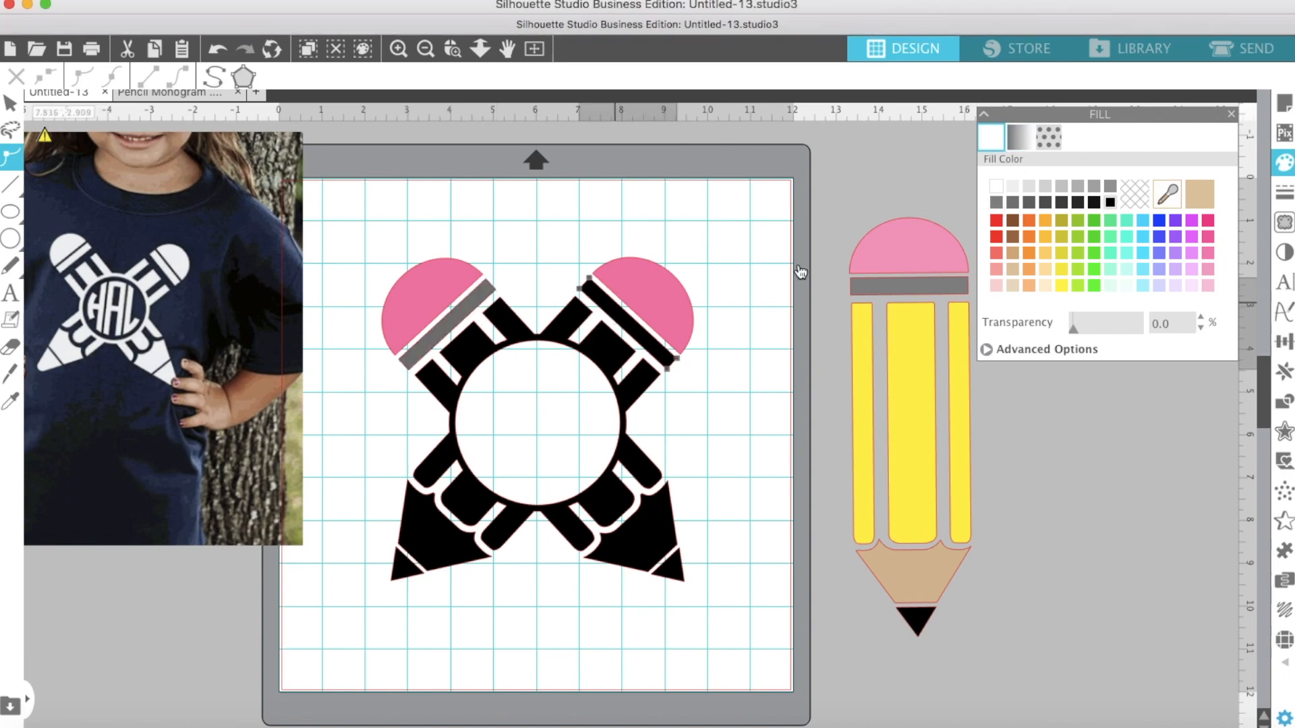
click(996, 202)
Step: Fill both sharpened wood sections of the crossed design with the tan colour picked from the sample pencil
click(640, 559)
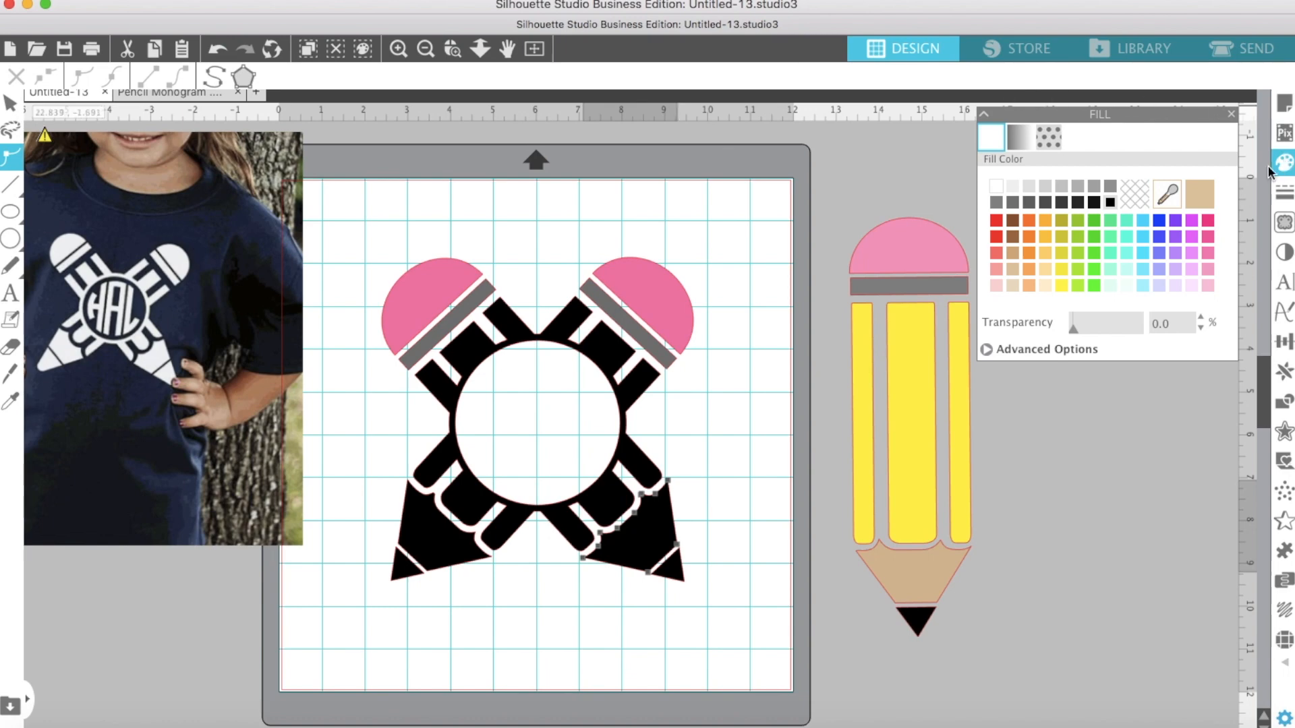
click(1165, 196)
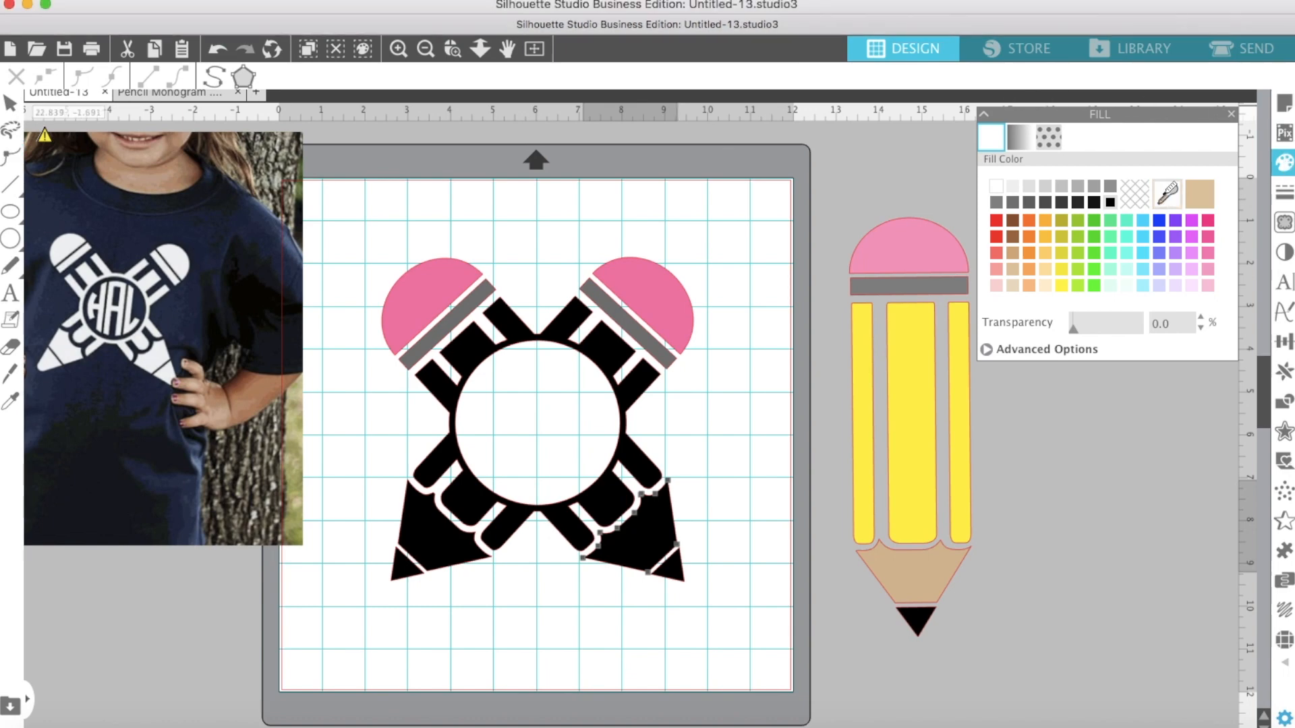
click(888, 565)
click(419, 544)
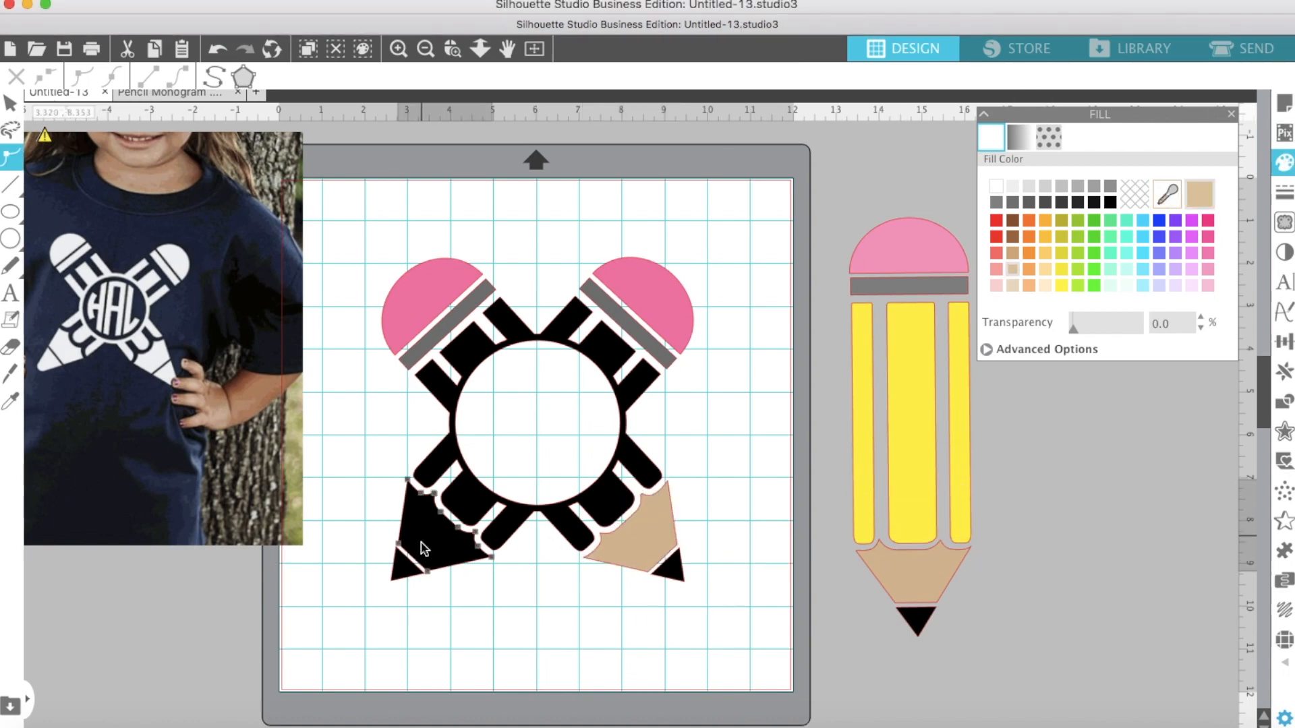
click(1173, 196)
click(907, 592)
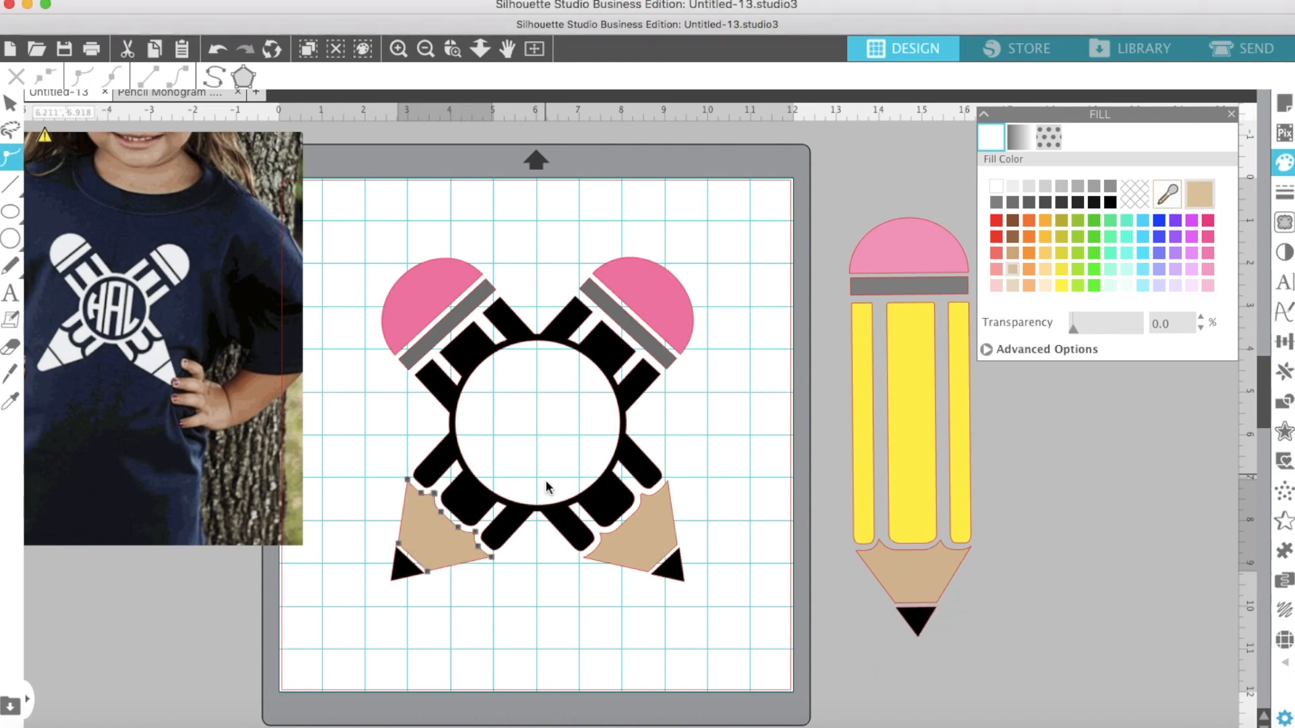
Step: Fill the welded ring and pencil bars with the yellow picked from the sample pencil's body and deselect the shape
click(476, 503)
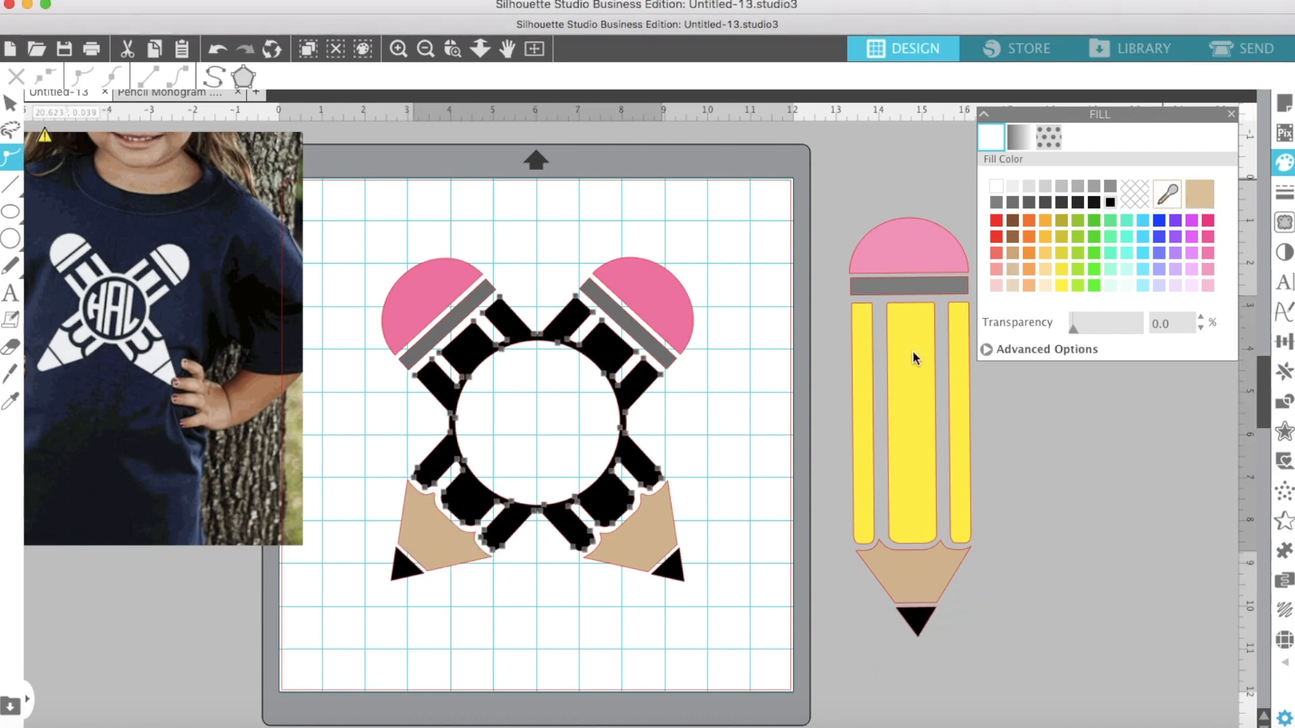
click(1169, 195)
click(920, 391)
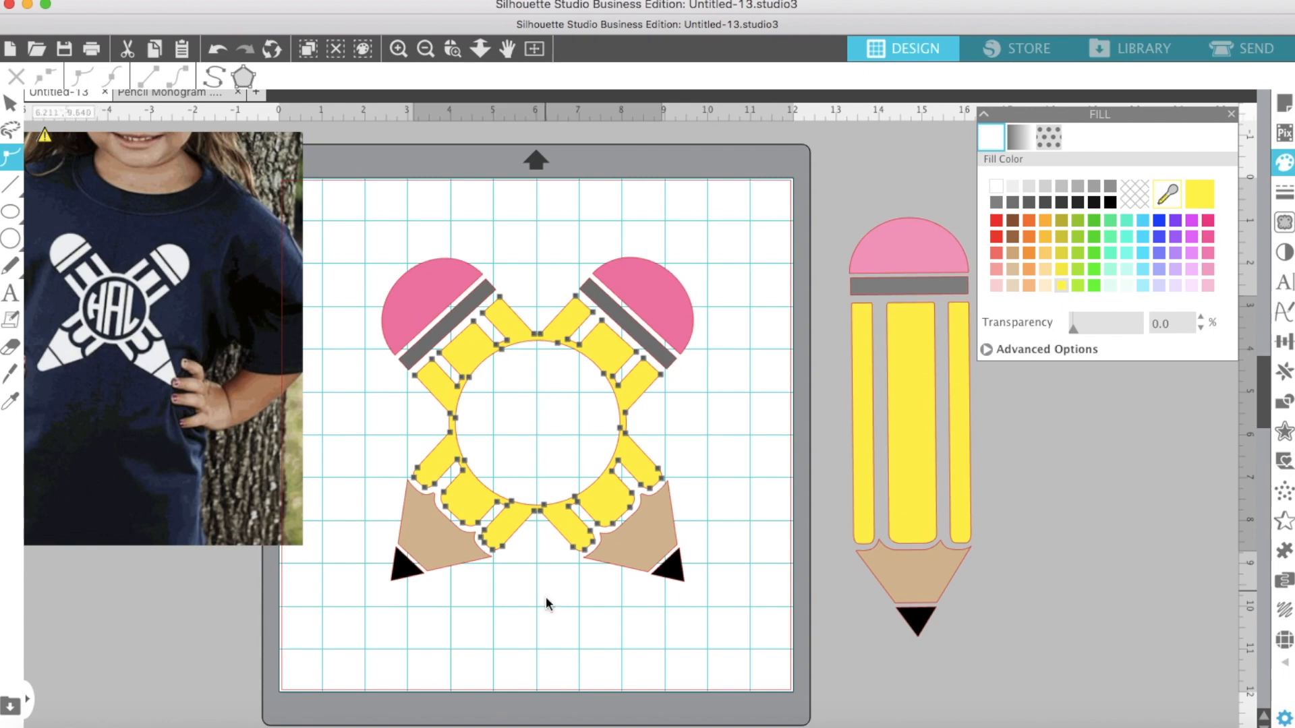
click(626, 634)
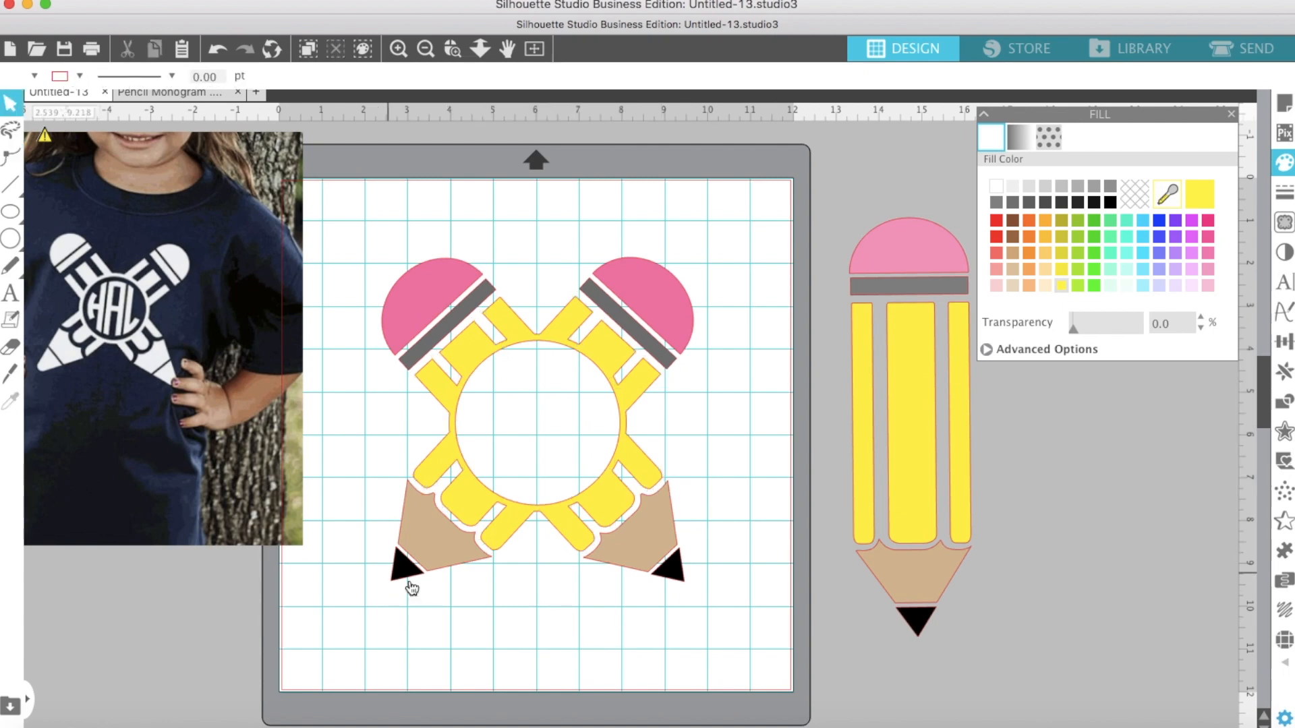
Step: Enlarge the whole crossed-pencils design to about 8.54 in wide by 8.89 in high and reposition the reference photo beside it
drag(153, 360, 216, 415)
click(502, 409)
mouse_move(431, 254)
mouse_down()
mouse_move(702, 391)
mouse_move(685, 607)
mouse_move(769, 627)
mouse_move(749, 641)
mouse_up()
click(587, 670)
drag(295, 464, 244, 475)
click(385, 437)
scroll(457, 393, down, 1)
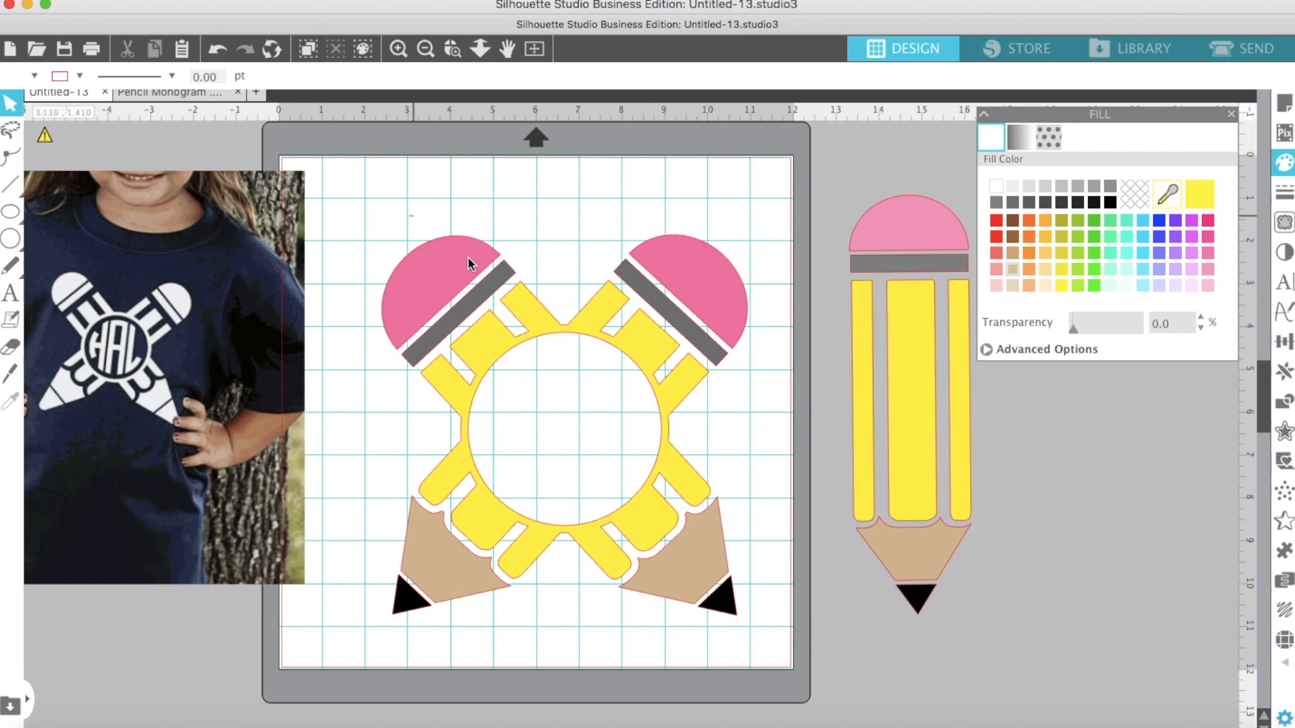
Step: Move the whole enlarged crossed-pencils design up and slightly left on the page and deselect it
click(445, 245)
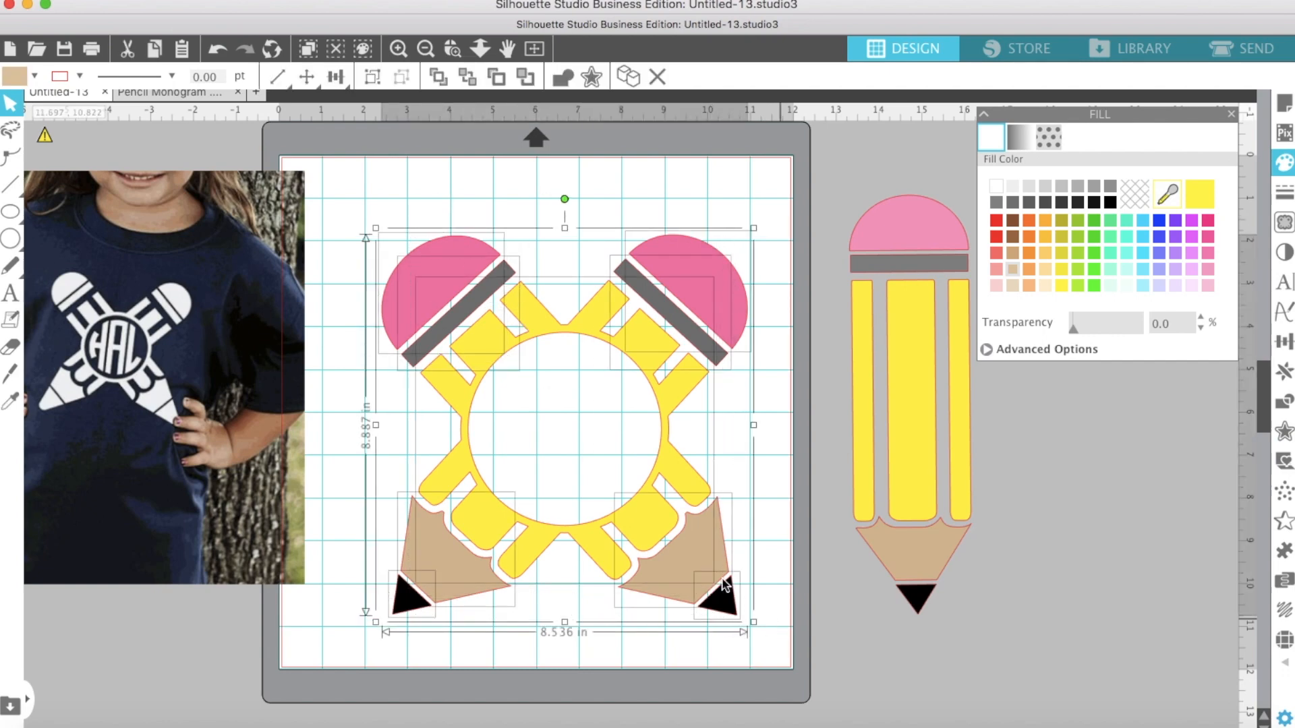
drag(709, 570, 693, 523)
click(618, 612)
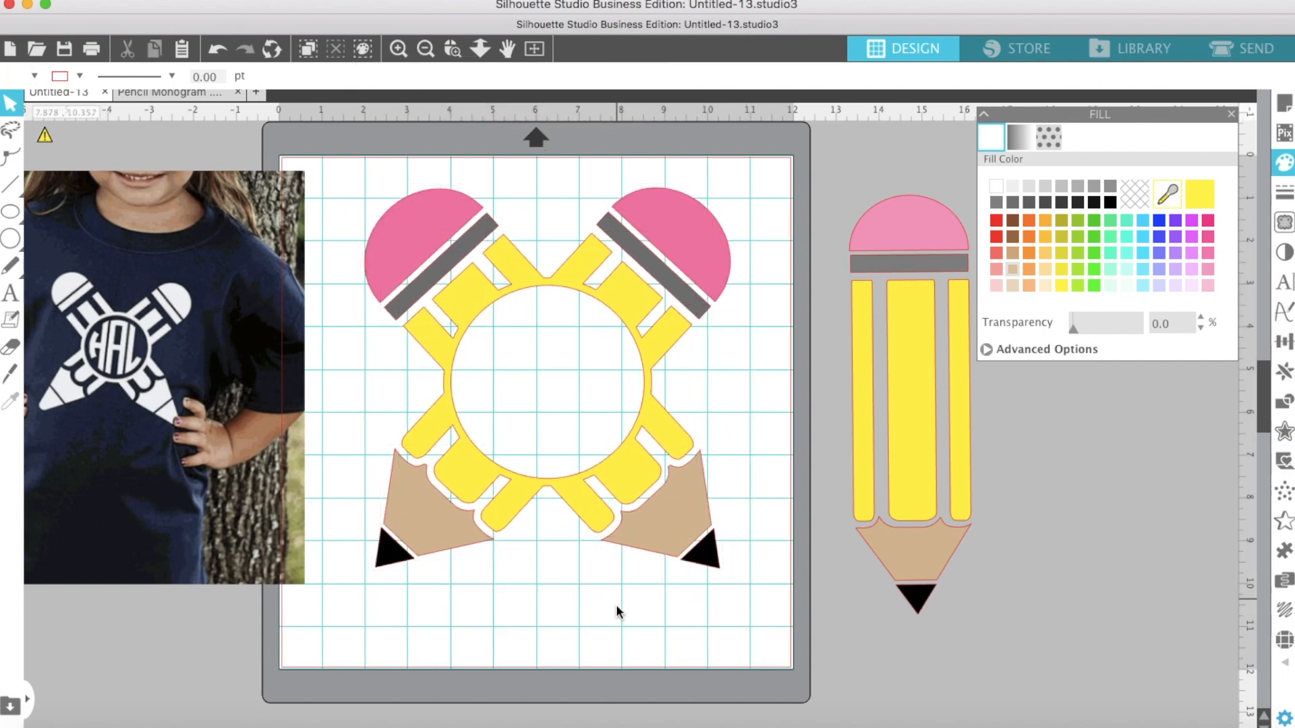